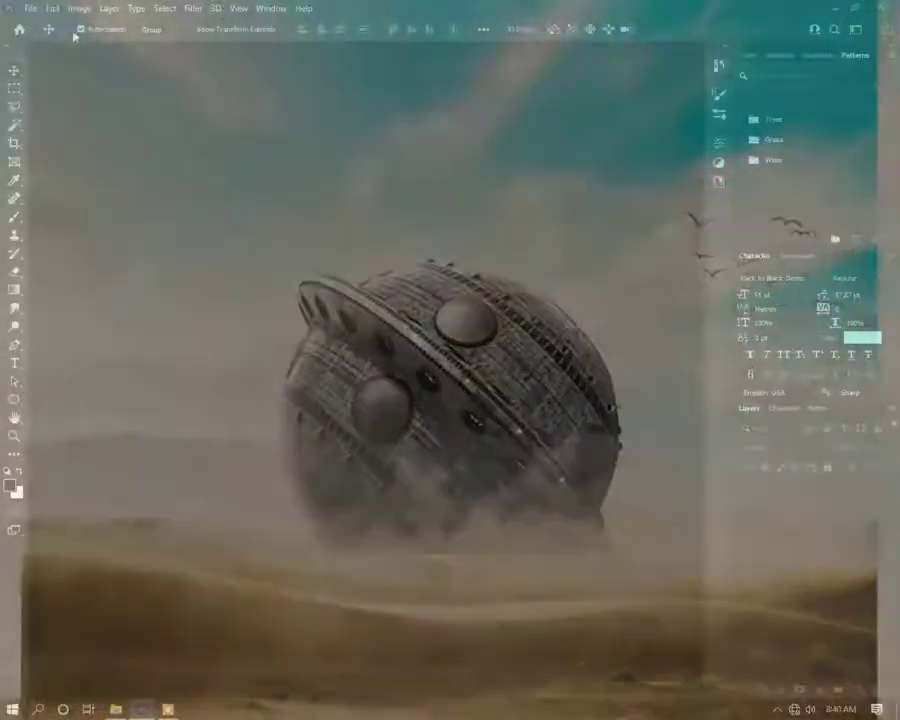
# Step: Create a new blank portrait document for the composite
pyautogui.click(31, 8)
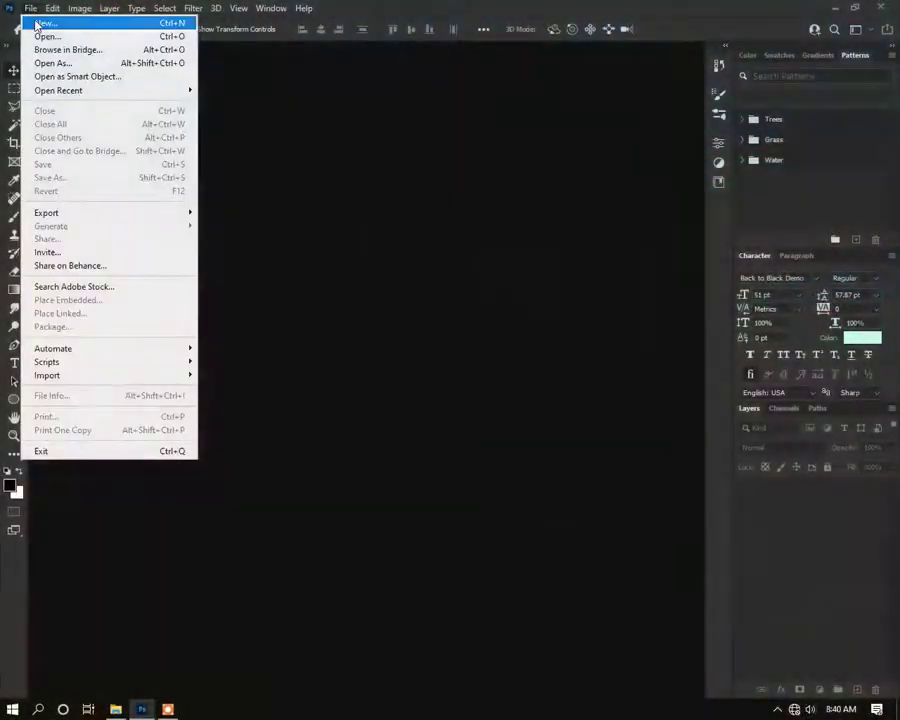
pyautogui.click(40, 22)
pyautogui.click(711, 568)
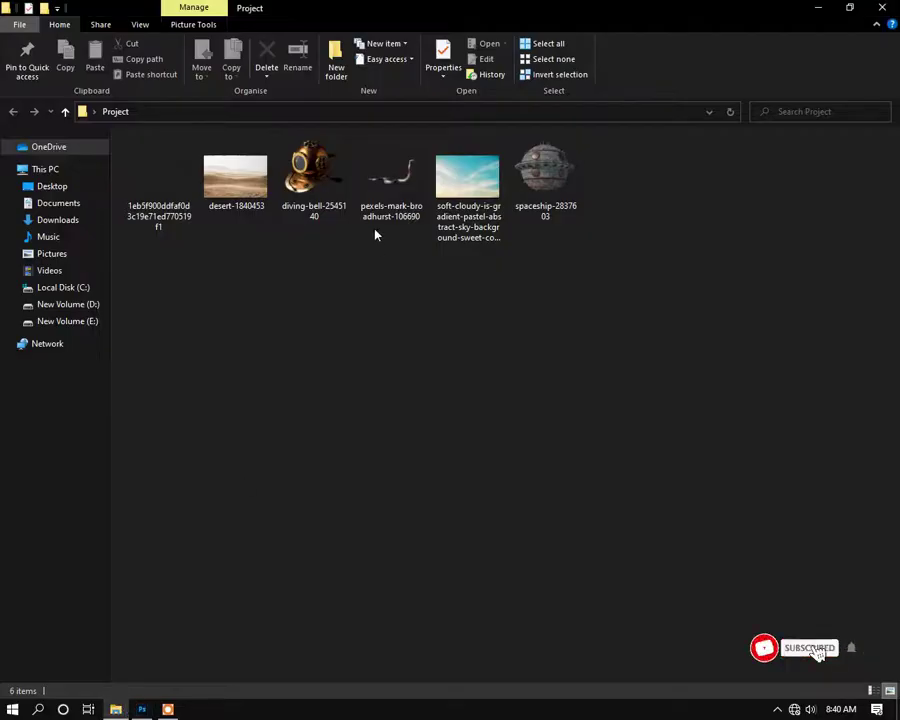
# Step: Place the desert-1840453 image from the Project folder and position it across the bottom of the canvas
pyautogui.moveTo(236, 180); pyautogui.dragTo(367, 575)
pyautogui.moveTo(366, 404); pyautogui.dragTo(364, 393)
pyautogui.click(676, 30)
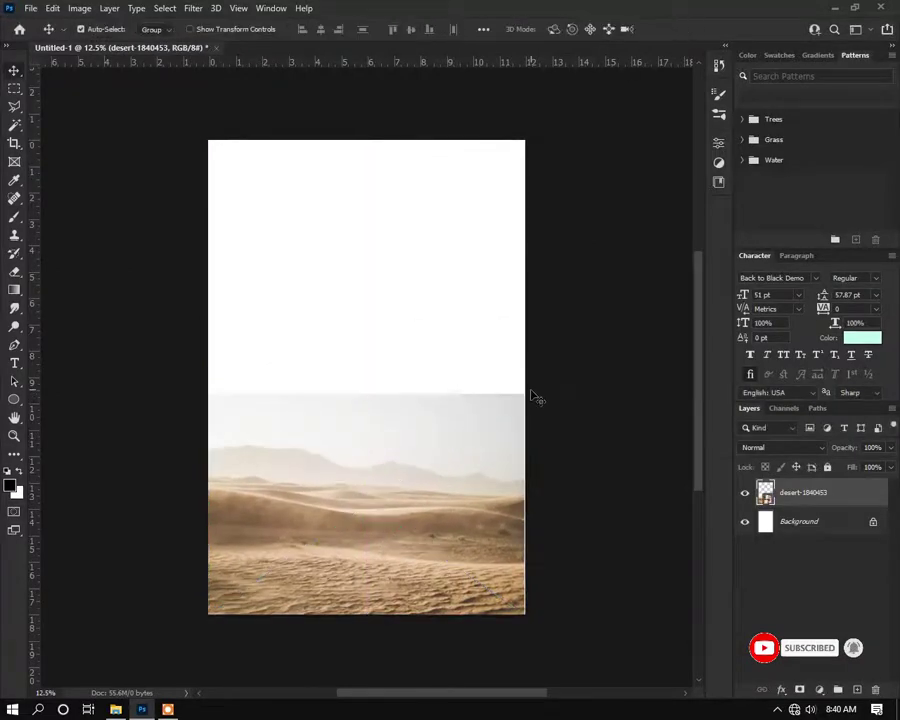
# Step: Place the soft-cloudy sky image above the dunes, stretched to about 160% width and 224% height
pyautogui.scroll(1, 462, 391)
pyautogui.click(115, 709)
pyautogui.moveTo(489, 191); pyautogui.dragTo(374, 272)
pyautogui.moveTo(484, 279); pyautogui.dragTo(540, 206)
pyautogui.moveTo(422, 303); pyautogui.dragTo(422, 178)
pyautogui.moveTo(351, 385); pyautogui.dragTo(368, 477)
pyautogui.click(674, 29)
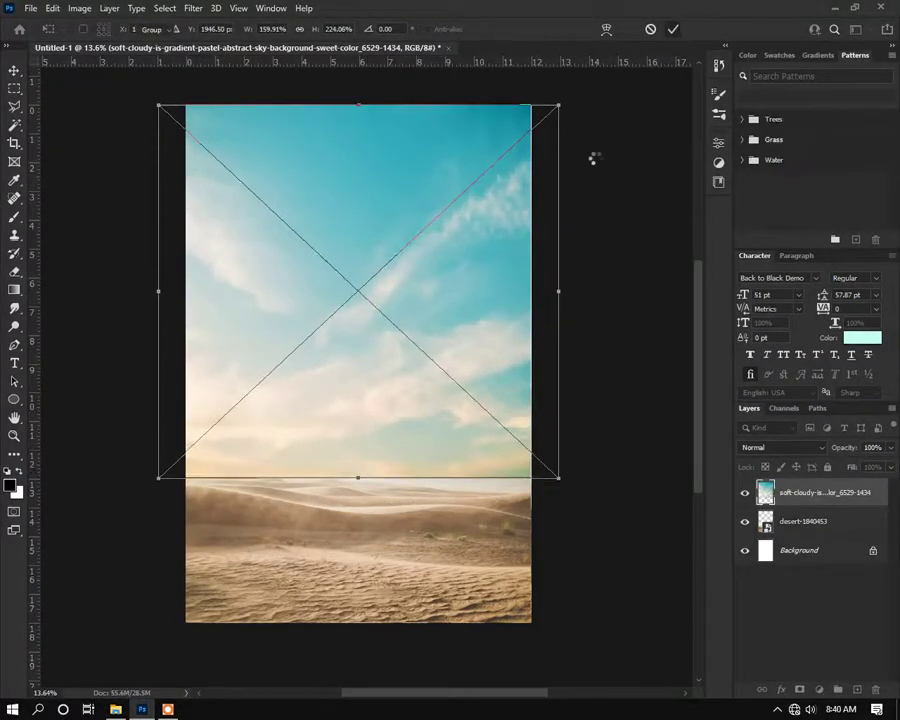
# Step: Add a layer mask to the sky layer and paint its lower part black with a large soft brush to blend it into the desert
pyautogui.click(799, 690)
pyautogui.press('b')
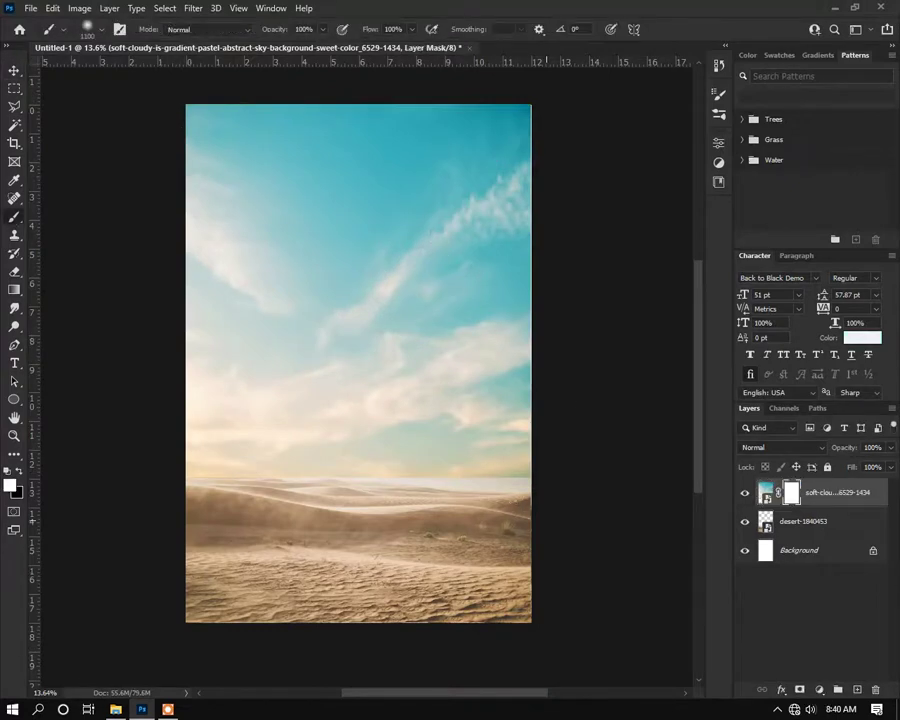
pyautogui.press('x')
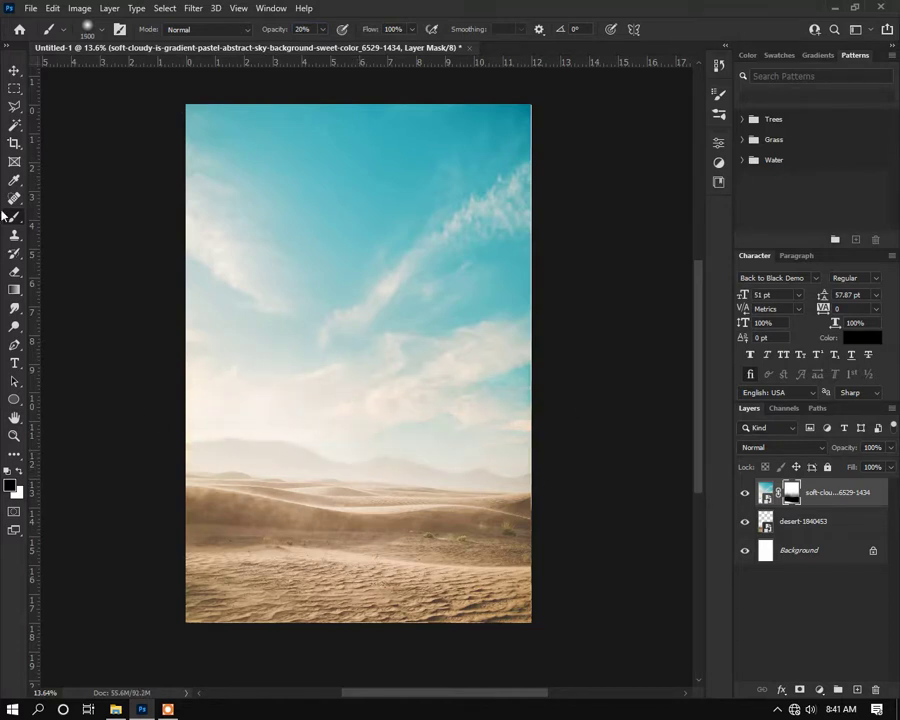
pyautogui.press('v')
pyautogui.scroll(2, 530, 250)
pyautogui.scroll(-2, 526, 255)
pyautogui.scroll(2, 293, 310)
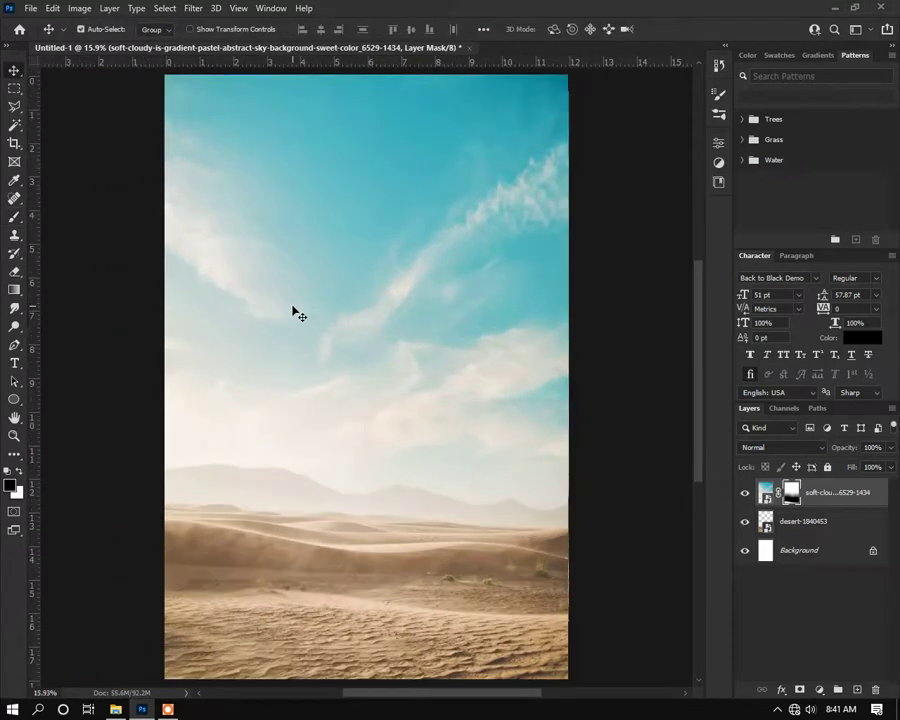
# Step: Place the spaceship-2837603 image, scaled and tilted so that its base overlaps the distant dunes
pyautogui.click(116, 710)
pyautogui.moveTo(542, 166); pyautogui.dragTo(375, 273)
pyautogui.moveTo(474, 315); pyautogui.dragTo(500, 319)
pyautogui.moveTo(386, 412); pyautogui.dragTo(392, 482)
pyautogui.moveTo(514, 470); pyautogui.dragTo(505, 502)
pyautogui.moveTo(412, 447); pyautogui.dragTo(390, 419)
pyautogui.click(673, 30)
# Step: Place vertical guides on both sides of the spaceship and a horizontal guide at the dune line, and hide the spaceship layer
pyautogui.scroll(-3, 411, 281)
pyautogui.scroll(4, 372, 411)
pyautogui.click(745, 494)
pyautogui.click(745, 494)
pyautogui.moveTo(165, 379); pyautogui.dragTo(285, 405)
pyautogui.moveTo(33, 375); pyautogui.dragTo(474, 483)
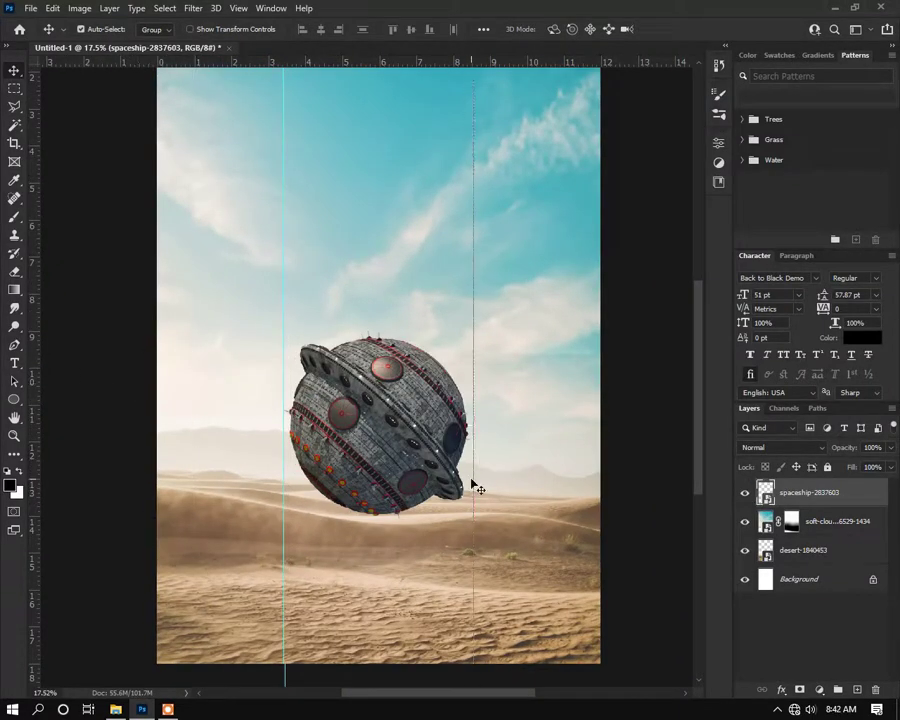
pyautogui.moveTo(350, 63); pyautogui.dragTo(367, 490)
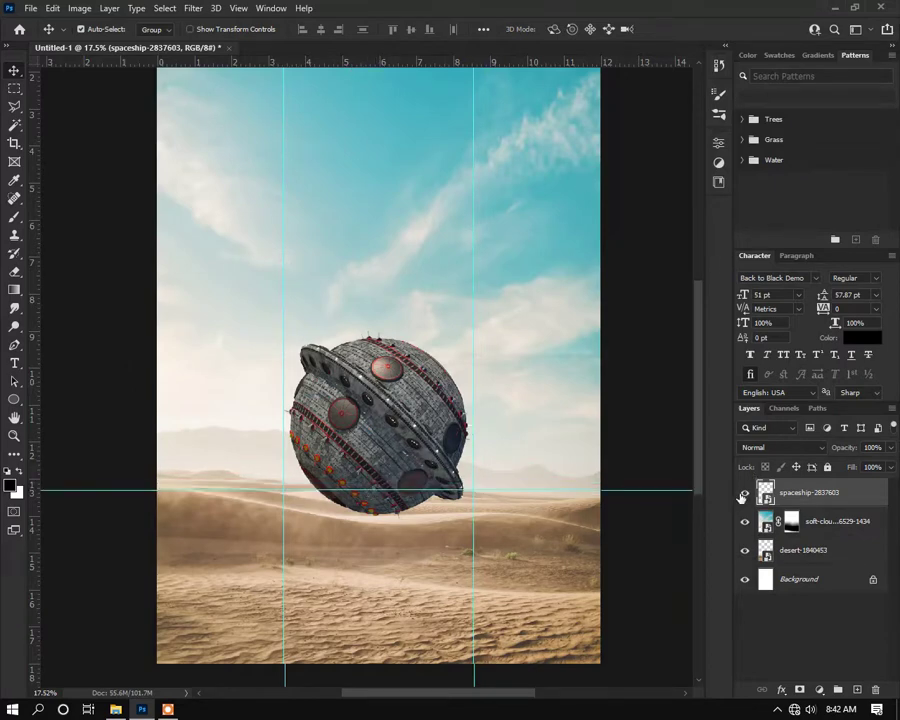
pyautogui.click(744, 492)
# Step: Try to trace the dune crest with the Pen tool in Shape mode
pyautogui.scroll(4, 349, 491)
pyautogui.click(14, 106)
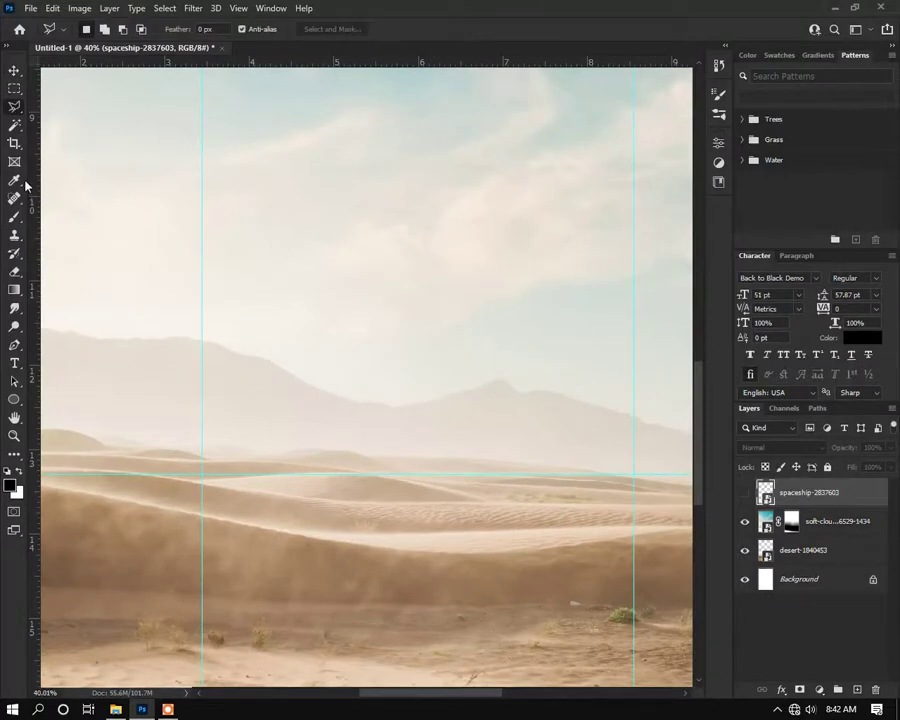
pyautogui.click(17, 347)
pyautogui.scroll(6, 260, 488)
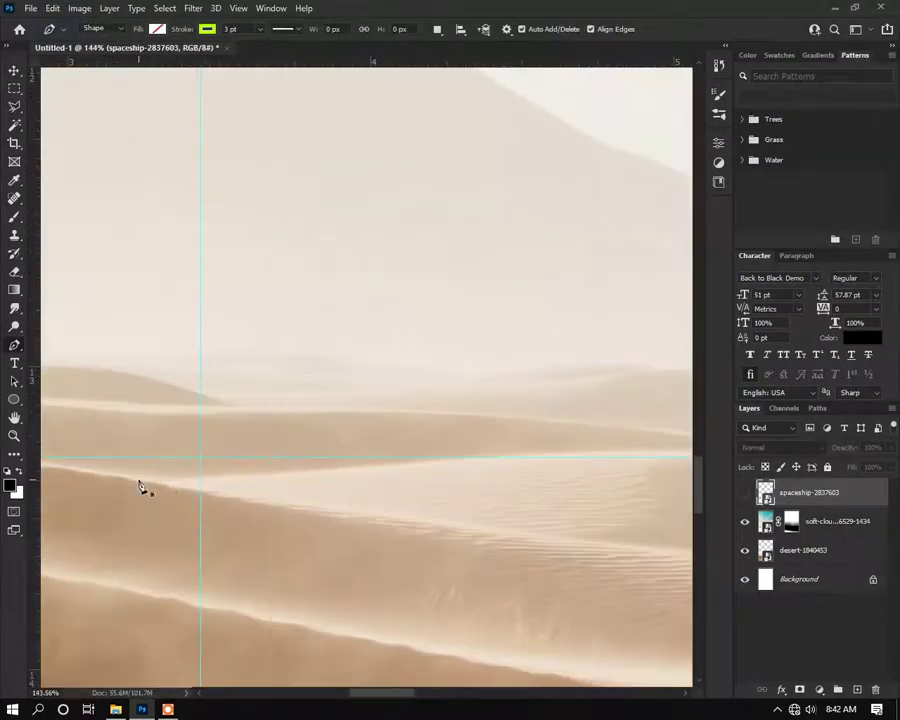
pyautogui.scroll(3, 110, 474)
pyautogui.click(93, 460)
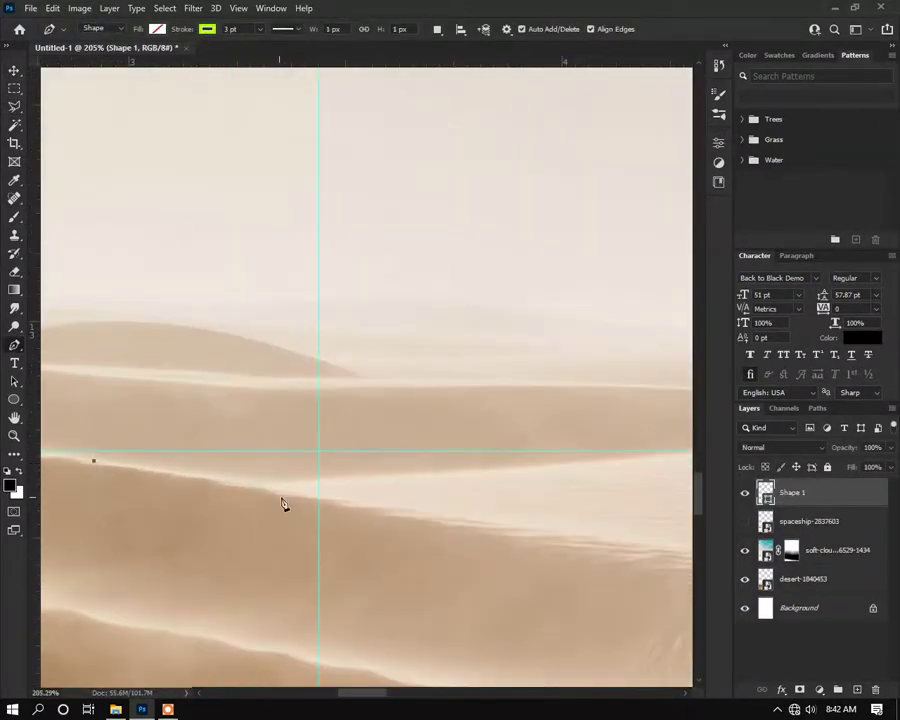
pyautogui.moveTo(456, 475); pyautogui.dragTo(624, 451)
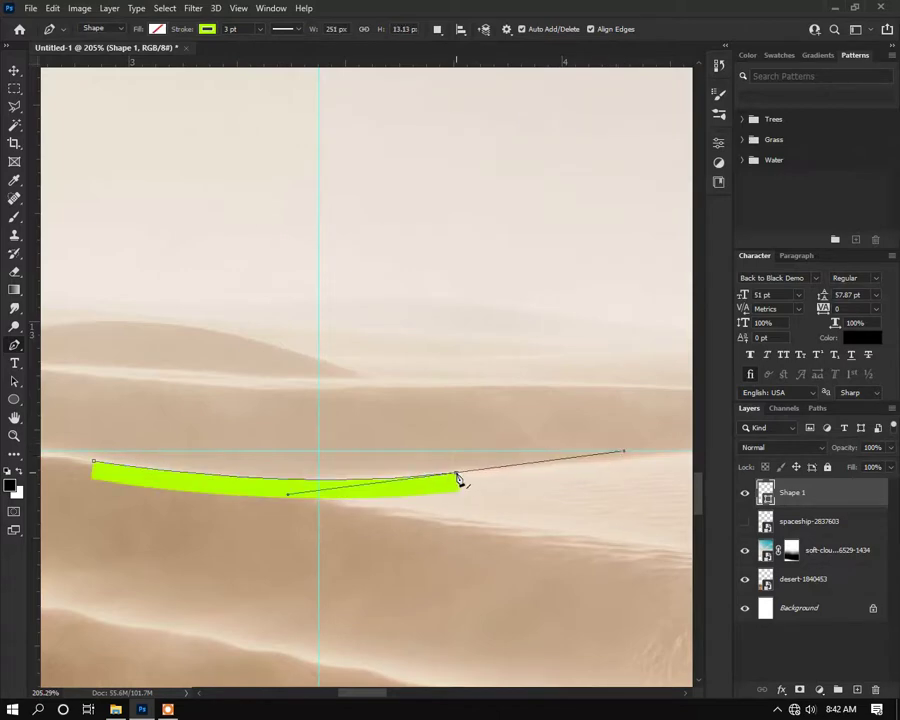
pyautogui.click(14, 70)
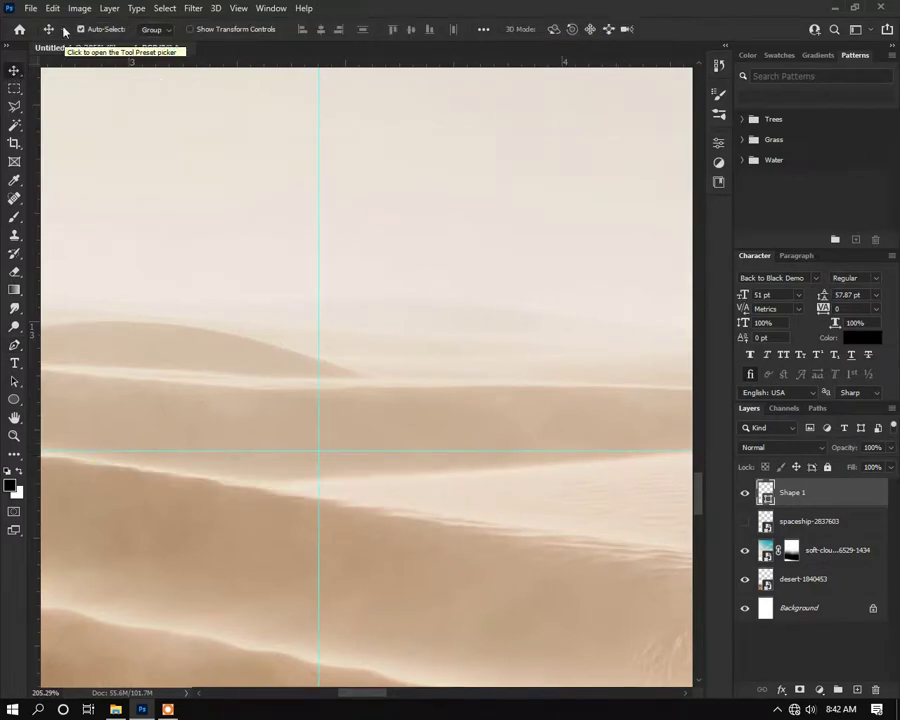
# Step: Set the Pen tool to Path mode and trace the first part of the dune crest, starting left of the first vertical guide
pyautogui.click(14, 345)
pyautogui.click(100, 28)
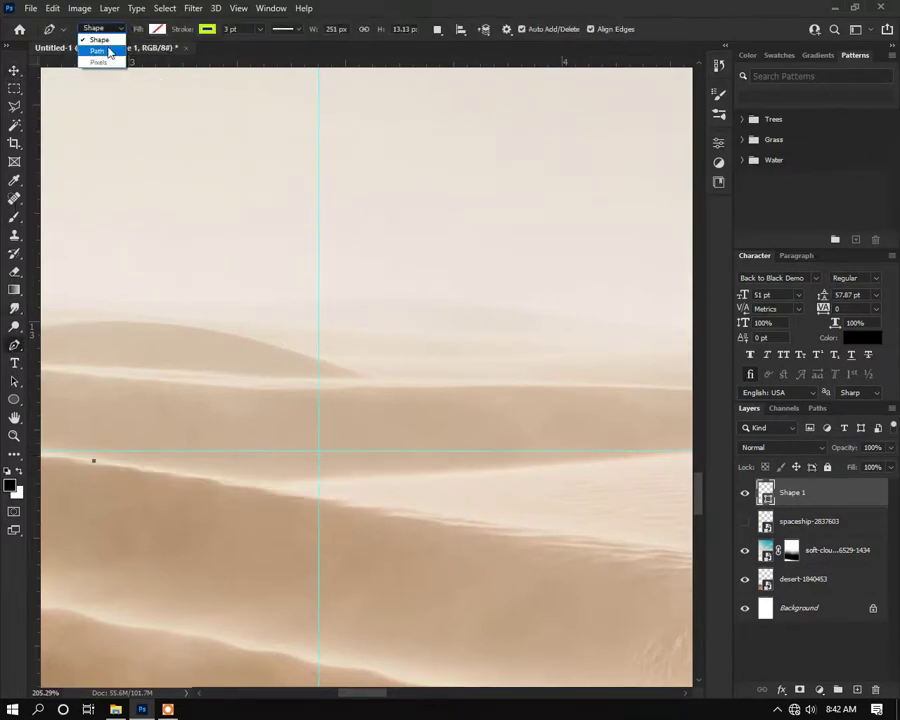
pyautogui.click(94, 49)
pyautogui.moveTo(327, 490); pyautogui.dragTo(654, 451)
pyautogui.moveTo(491, 471); pyautogui.dragTo(271, 457)
pyautogui.moveTo(579, 425); pyautogui.dragTo(693, 439)
pyautogui.scroll(-4, 377, 322)
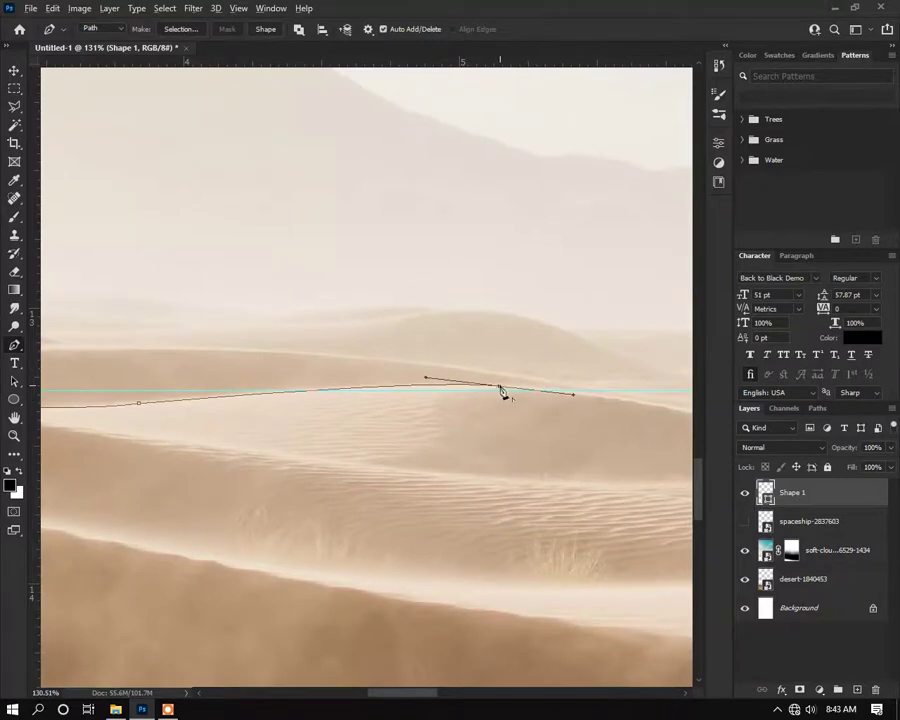
pyautogui.keyDown('alt'); pyautogui.click(500, 386); pyautogui.keyUp('alt')
pyautogui.moveTo(618, 464); pyautogui.dragTo(290, 406)
pyautogui.moveTo(472, 376); pyautogui.dragTo(295, 402)
pyautogui.moveTo(423, 344); pyautogui.dragTo(315, 352)
pyautogui.scroll(-4, 219, 354)
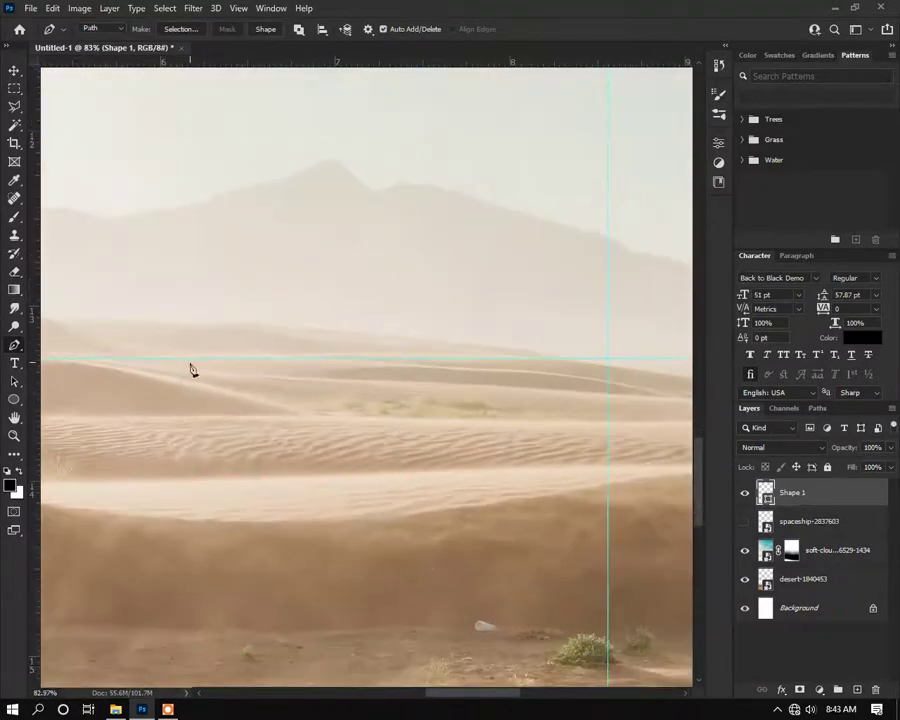
# Step: Continue the curved path along the dune crest as far as the second vertical guide
pyautogui.moveTo(217, 398); pyautogui.dragTo(353, 464)
pyautogui.scroll(1, 341, 434)
pyautogui.scroll(2, 340, 434)
pyautogui.moveTo(482, 421); pyautogui.dragTo(576, 418)
pyautogui.keyDown('alt'); pyautogui.click(482, 421); pyautogui.keyUp('alt')
pyautogui.moveTo(662, 466); pyautogui.dragTo(283, 422)
pyautogui.click(488, 386)
pyautogui.moveTo(488, 386); pyautogui.dragTo(576, 401)
pyautogui.scroll(-5, 493, 393)
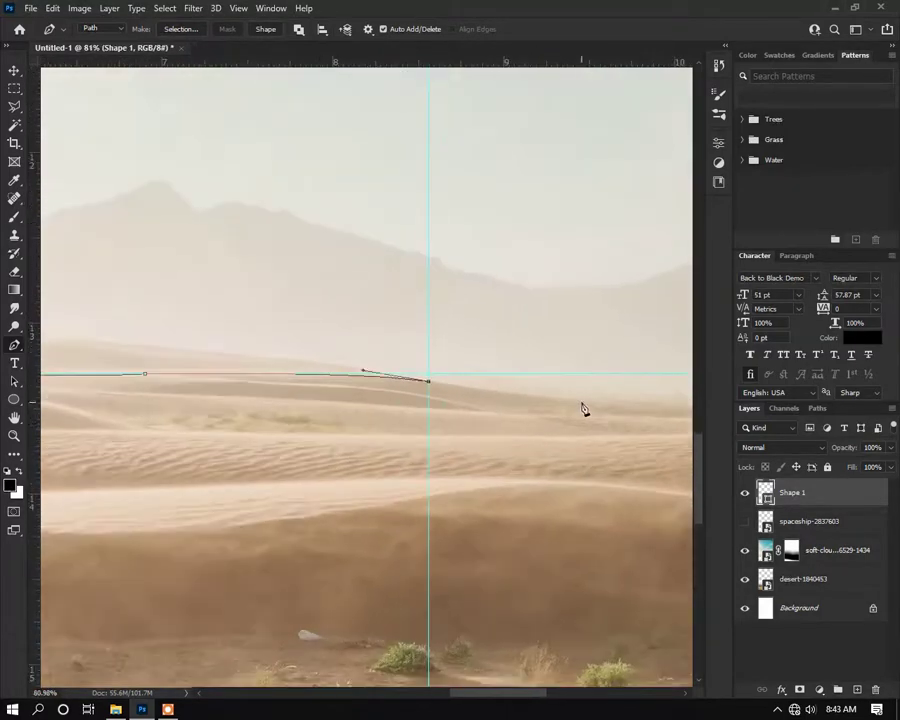
# Step: Close the path around the sand below the dune crest and convert it to a selection
pyautogui.scroll(-5, 634, 427)
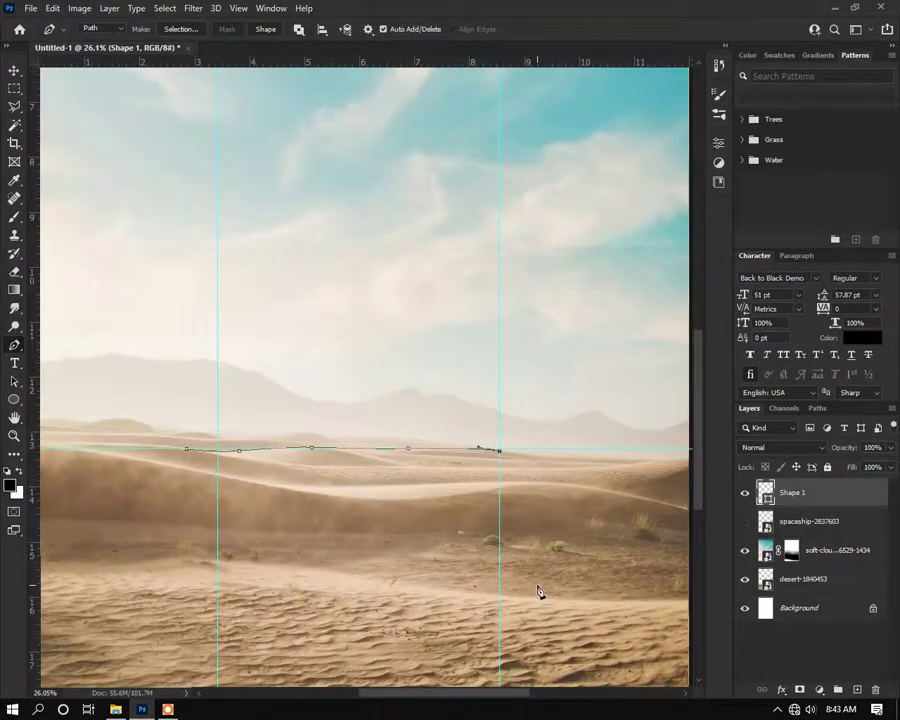
pyautogui.scroll(-2, 538, 592)
pyautogui.rightClick(436, 526)
pyautogui.click(482, 267)
pyautogui.click(521, 192)
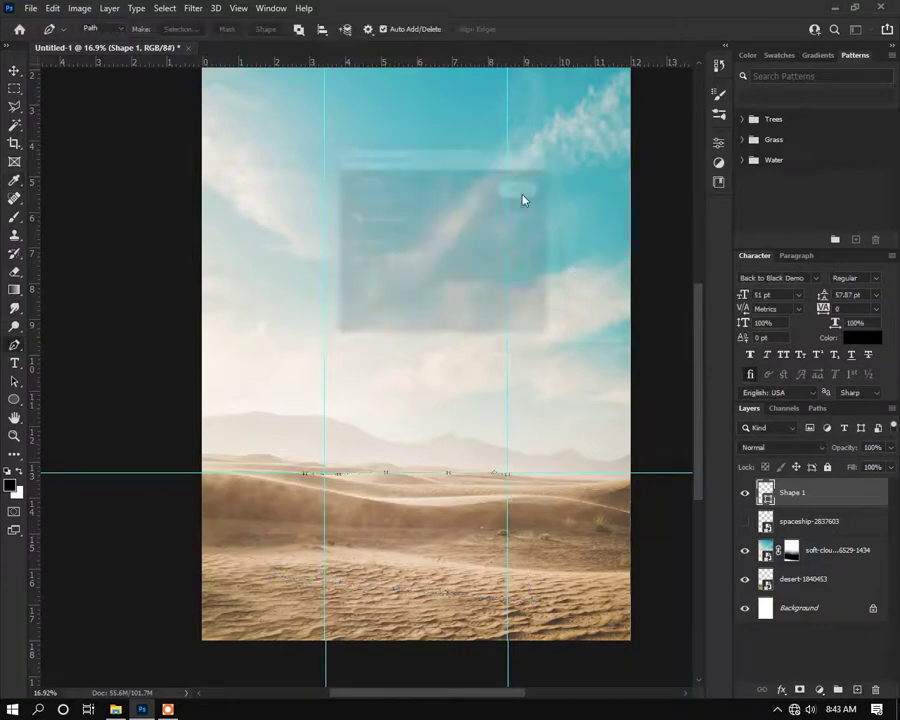
# Step: Show the spaceship layer, add a layer mask from the selection and invert the mask to hide the ship below the dune crest
pyautogui.click(744, 521)
pyautogui.click(800, 690)
pyautogui.hotkey('ctrl', 'z')
pyautogui.click(830, 521)
pyautogui.click(818, 690)
pyautogui.click(801, 690)
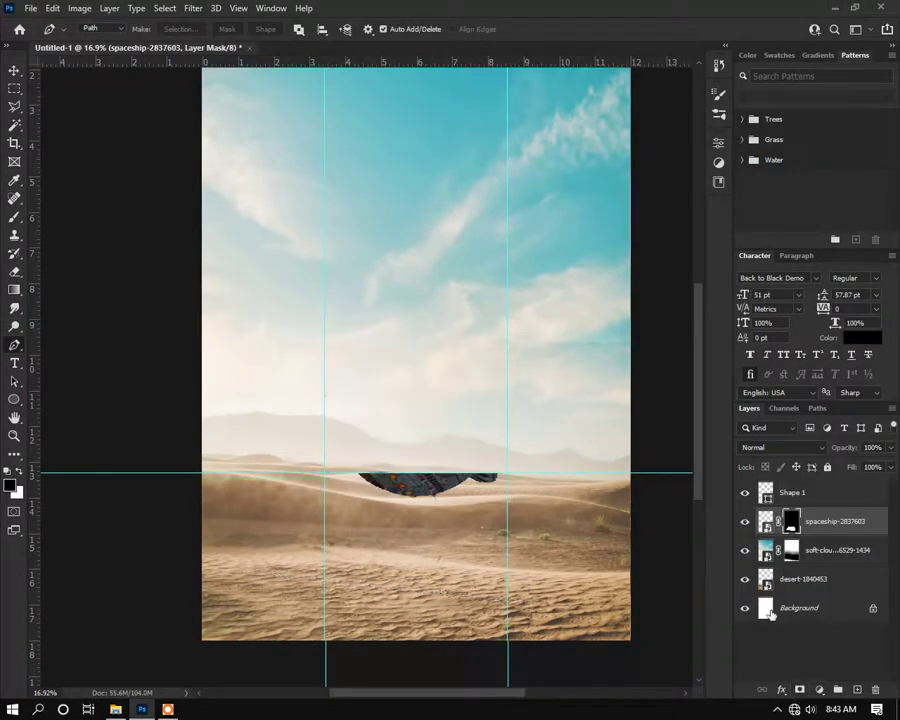
pyautogui.click(16, 73)
pyautogui.hotkey('ctrl', 'i')
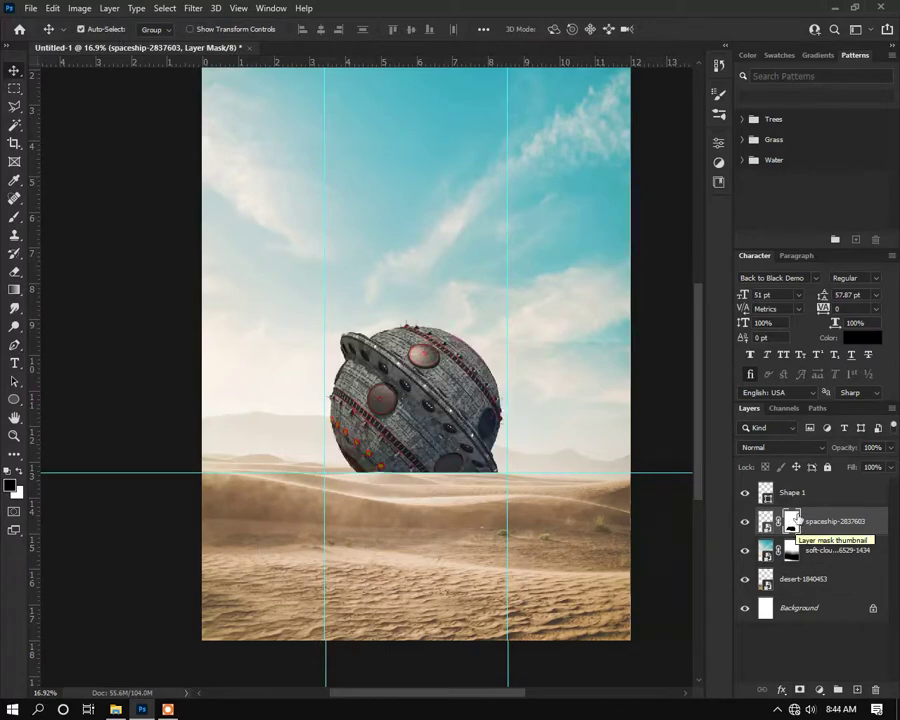
# Step: Delete the Shape 1 layer and remove the guides
pyautogui.click(815, 493)
pyautogui.click(876, 690)
pyautogui.scroll(1, 478, 507)
pyautogui.scroll(3, 455, 408)
pyautogui.moveTo(585, 494); pyautogui.dragTo(560, 62)
pyautogui.scroll(-4, 513, 417)
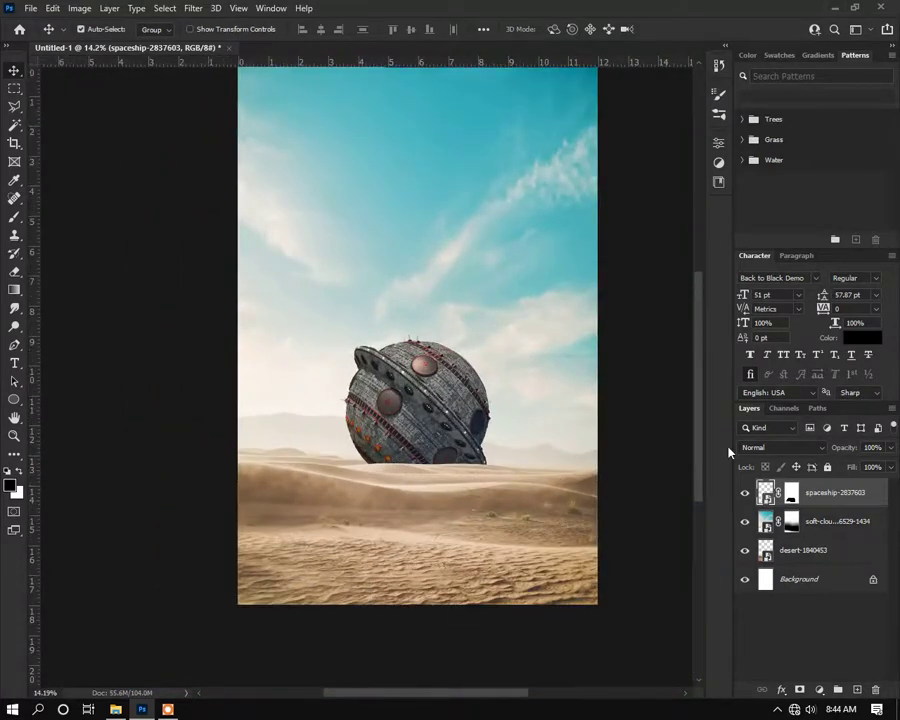
# Step: Select the spaceship, sky and desert layers together and shift them up by about 1.5 ruler units
pyautogui.click(457, 452)
pyautogui.hotkey('ctrl', 'alt', 'a')
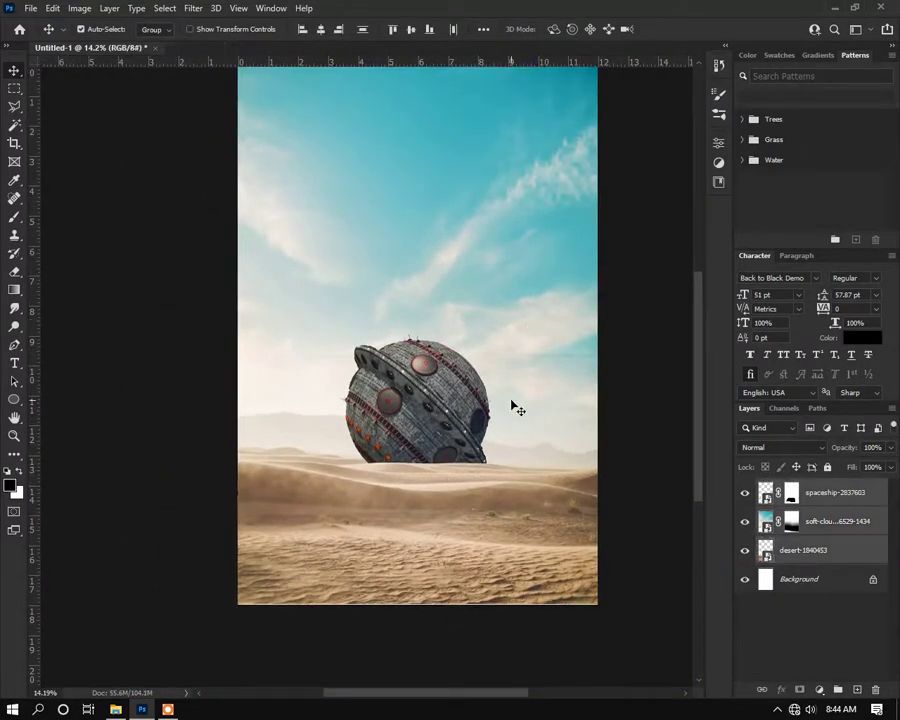
pyautogui.moveTo(512, 404); pyautogui.dragTo(510, 398)
pyautogui.hotkey('shift', 'Up')
pyautogui.hotkey('shift', 'Up')
pyautogui.hotkey('shift', 'Up')
pyautogui.hotkey('shift', 'Up')
pyautogui.hotkey('shift', 'Up')
pyautogui.hotkey('shift', 'Up')
pyautogui.hotkey('shift', 'Up')
pyautogui.hotkey('shift', 'Up')
pyautogui.hotkey('shift', 'Up')
pyautogui.hotkey('shift', 'Up')
pyautogui.hotkey('shift', 'Up')
pyautogui.hotkey('shift', 'Up')
pyautogui.hotkey('shift', 'Up')
pyautogui.hotkey('shift', 'Up')
pyautogui.hotkey('shift', 'Up')
pyautogui.hotkey('shift', 'Up')
pyautogui.hotkey('shift', 'Up')
pyautogui.hotkey('shift', 'Up')
pyautogui.hotkey('shift', 'Up')
pyautogui.hotkey('shift', 'Up')
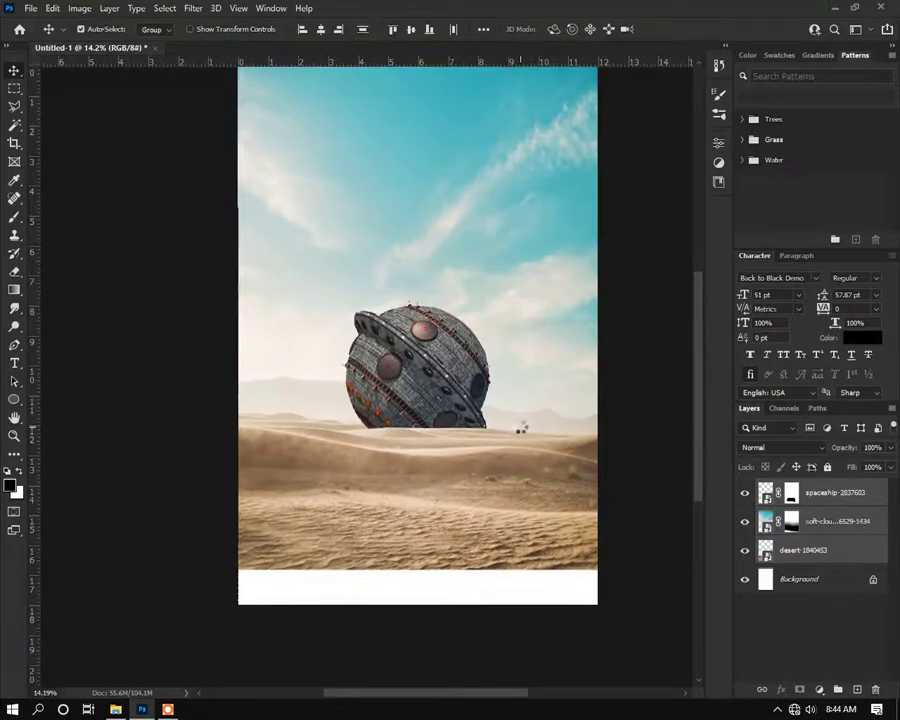
pyautogui.scroll(-1, 523, 428)
pyautogui.moveTo(497, 479); pyautogui.dragTo(495, 472)
pyautogui.click(685, 216)
# Step: Add a layer mask to the desert-1840453 layer and paint out its upper part in black with a soft brush at 100% opacity
pyautogui.scroll(3, 577, 331)
pyautogui.click(583, 369)
pyautogui.scroll(1, 585, 372)
pyautogui.click(791, 521)
pyautogui.click(744, 521)
pyautogui.click(744, 521)
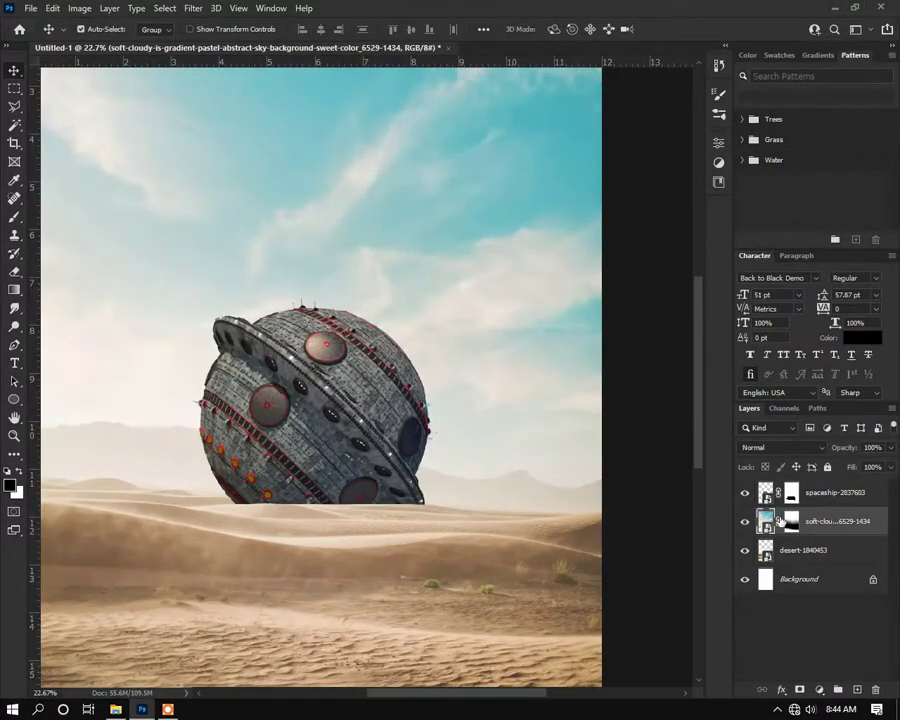
pyautogui.click(806, 549)
pyautogui.click(800, 688)
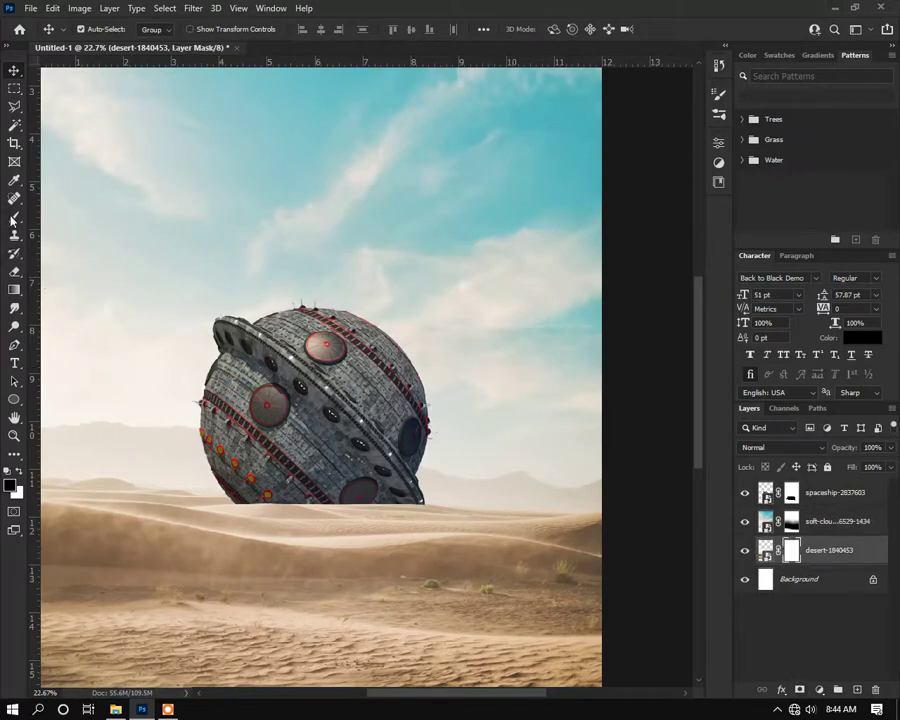
pyautogui.press('b')
pyautogui.scroll(-2, 515, 263)
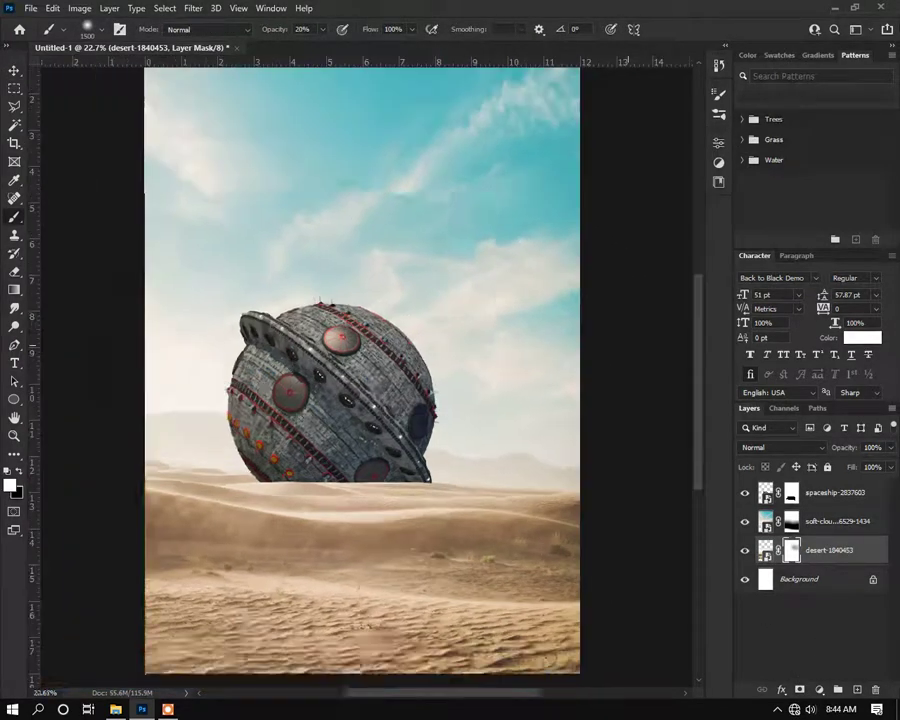
pyautogui.moveTo(281, 32); pyautogui.dragTo(447, 43)
pyautogui.press('x')
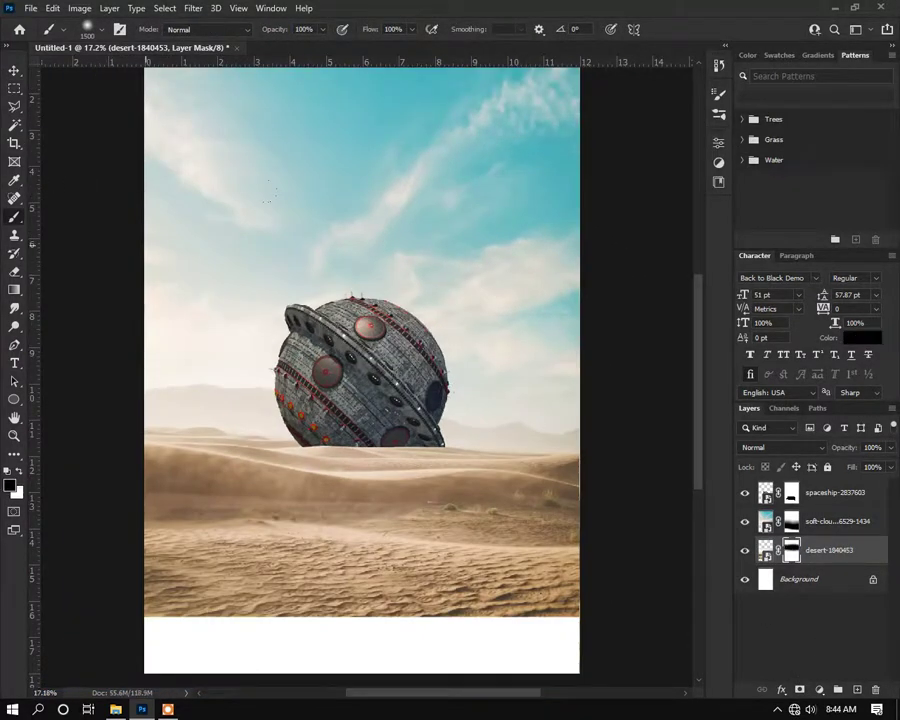
# Step: Try to fill the Background layer with a pale off-white foreground colour
pyautogui.click(10, 486)
pyautogui.click(221, 376)
pyautogui.click(846, 281)
pyautogui.click(829, 583)
pyautogui.hotkey('alt', 'BackSpace')
pyautogui.hotkey('ctrl', 'z')
pyautogui.press('v')
# Step: Duplicate the desert layer, shift the copy down over the white strip and put it beneath the original desert layer
pyautogui.scroll(-2, 482, 365)
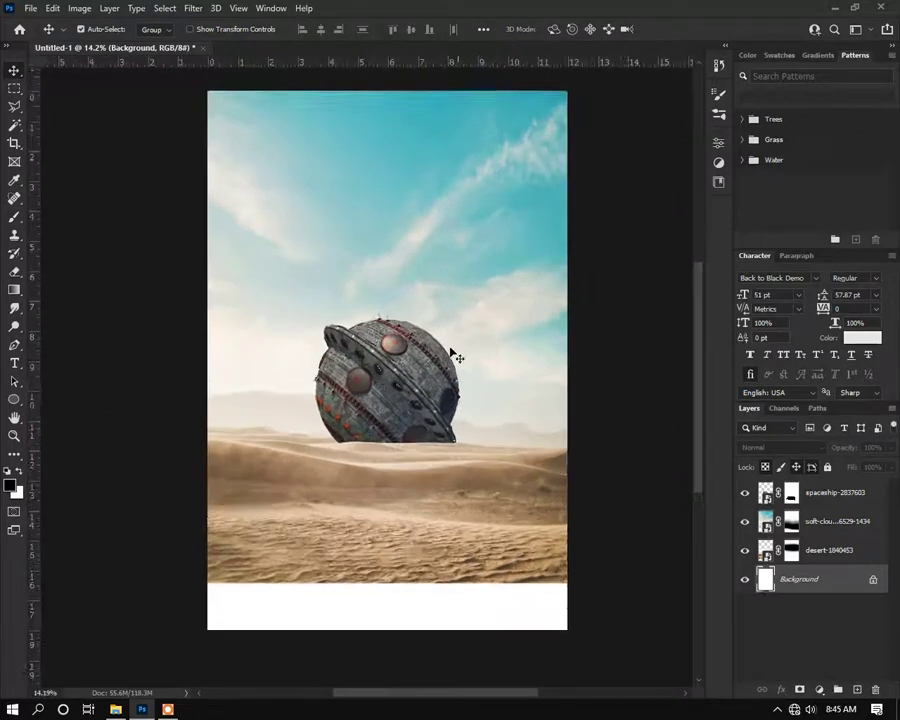
pyautogui.scroll(-1, 338, 437)
pyautogui.scroll(1, 460, 467)
pyautogui.moveTo(493, 561); pyautogui.dragTo(489, 605)
pyautogui.moveTo(829, 556); pyautogui.dragTo(834, 586)
# Step: Paint black along the lower edge of the desert-1840453 mask with a soft 600 px brush at 27% opacity to blend it with the copy
pyautogui.click(14, 216)
pyautogui.click(790, 581)
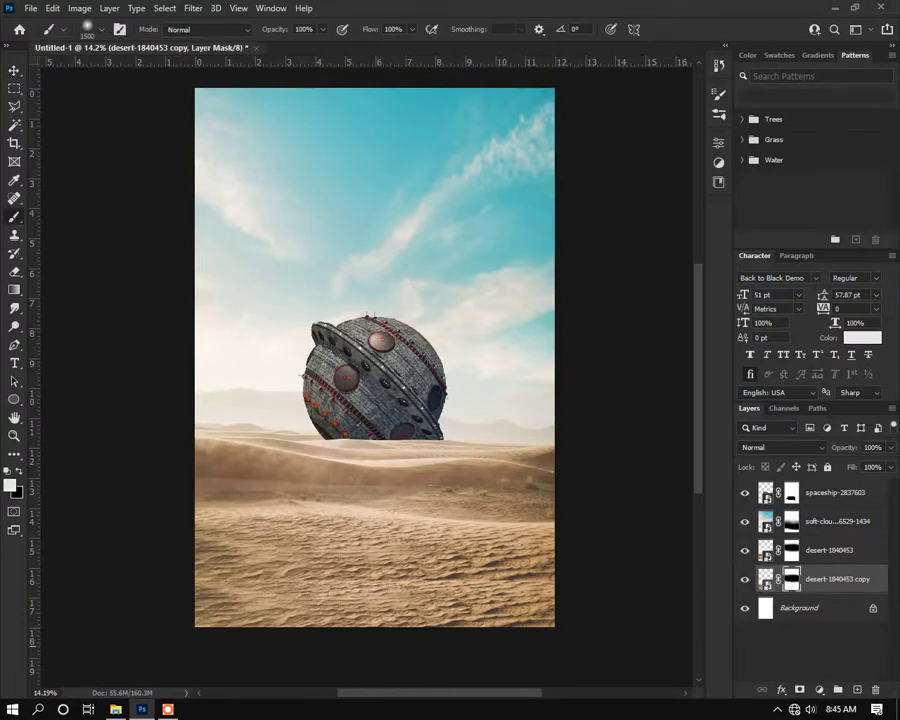
pyautogui.click(790, 552)
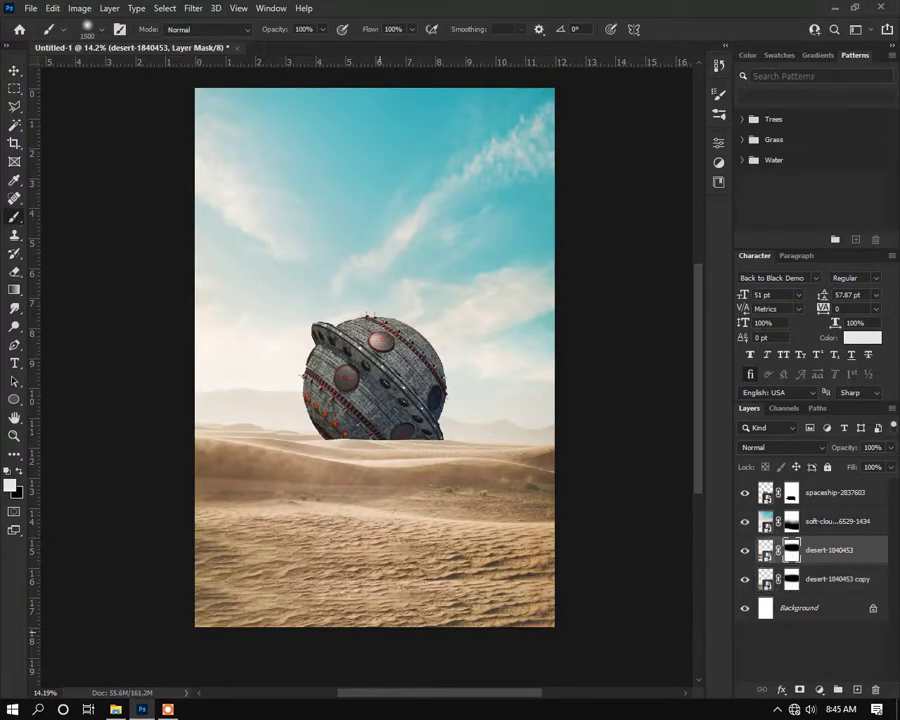
pyautogui.click(272, 30)
pyautogui.click(21, 474)
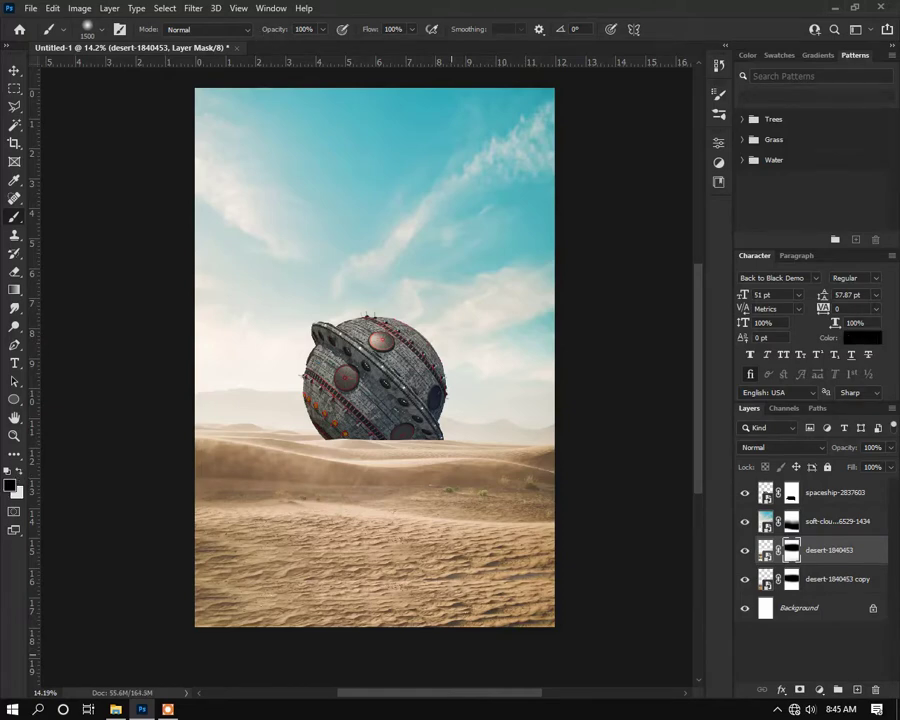
pyautogui.moveTo(277, 37); pyautogui.dragTo(245, 40)
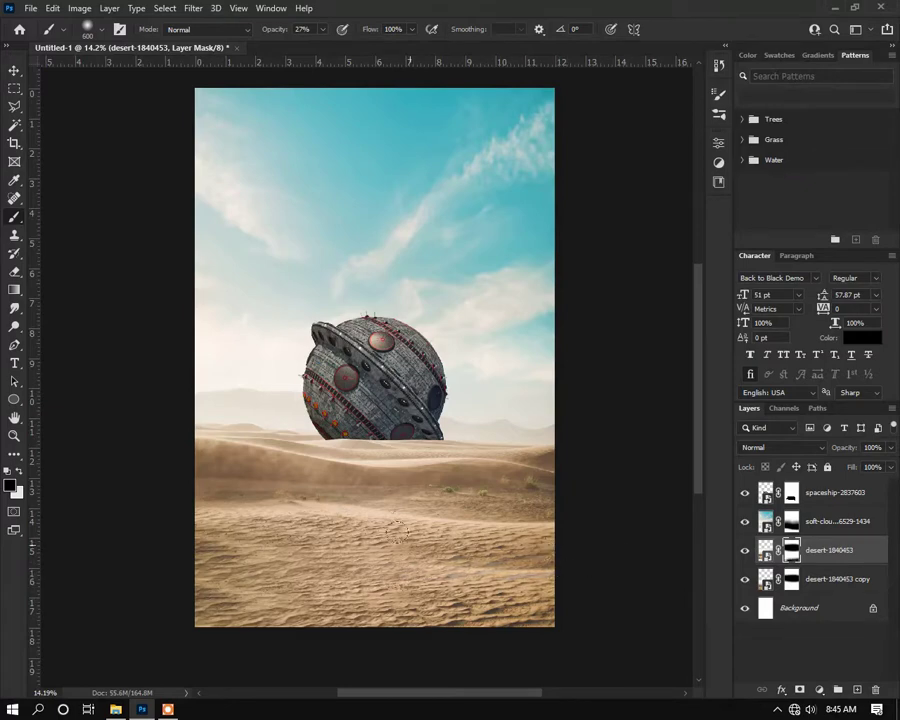
pyautogui.press('x')
pyautogui.press('v')
pyautogui.hotkey('ctrl', 't')
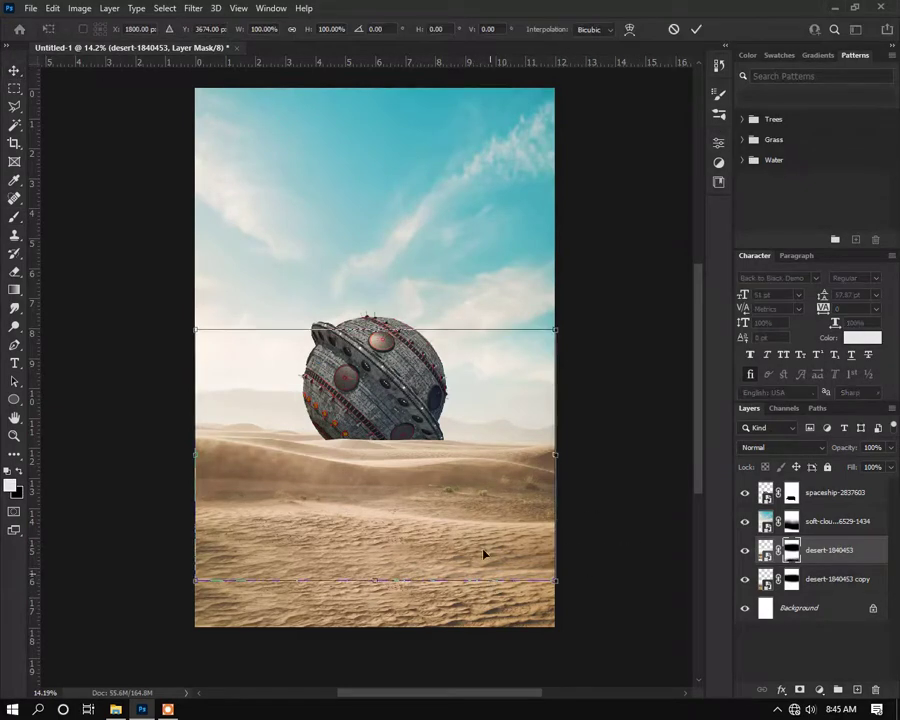
pyautogui.click(675, 30)
# Step: Enlarge the desert-1840453 copy layer upward from its top edge with Free Transform
pyautogui.click(835, 579)
pyautogui.hotkey('ctrl', 't')
pyautogui.moveTo(375, 372); pyautogui.dragTo(376, 272)
pyautogui.press('Return')
# Step: Rework the lower edge of the desert-1840453 mask in black and white with a soft 600 px brush at 100% opacity
pyautogui.scroll(2, 518, 597)
pyautogui.press('b')
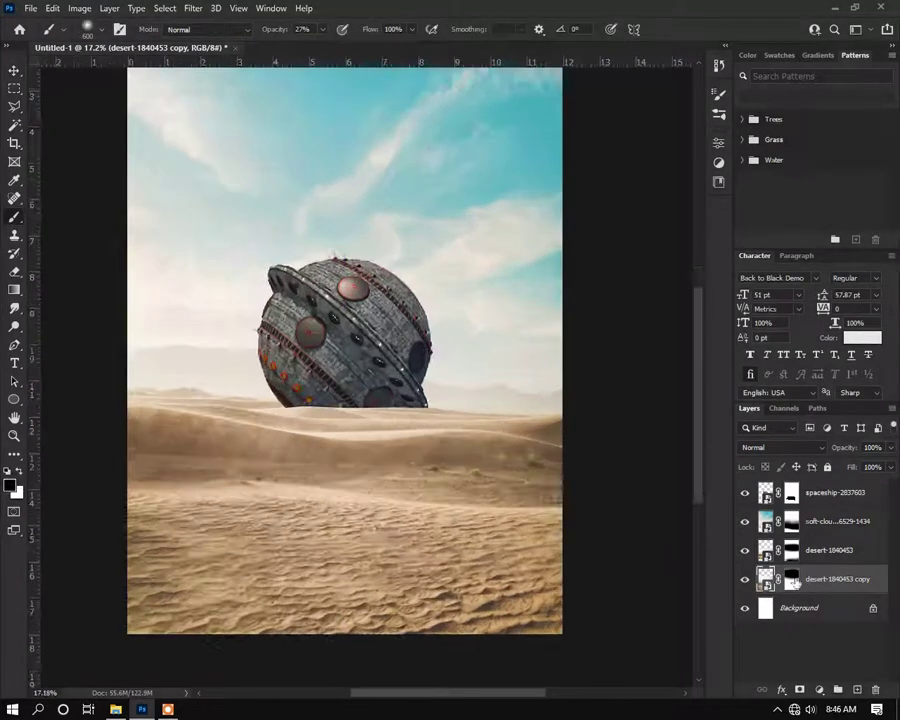
pyautogui.click(792, 579)
pyautogui.click(790, 551)
pyautogui.click(744, 550)
pyautogui.click(744, 550)
pyautogui.click(791, 522)
pyautogui.hotkey('alt', '[')
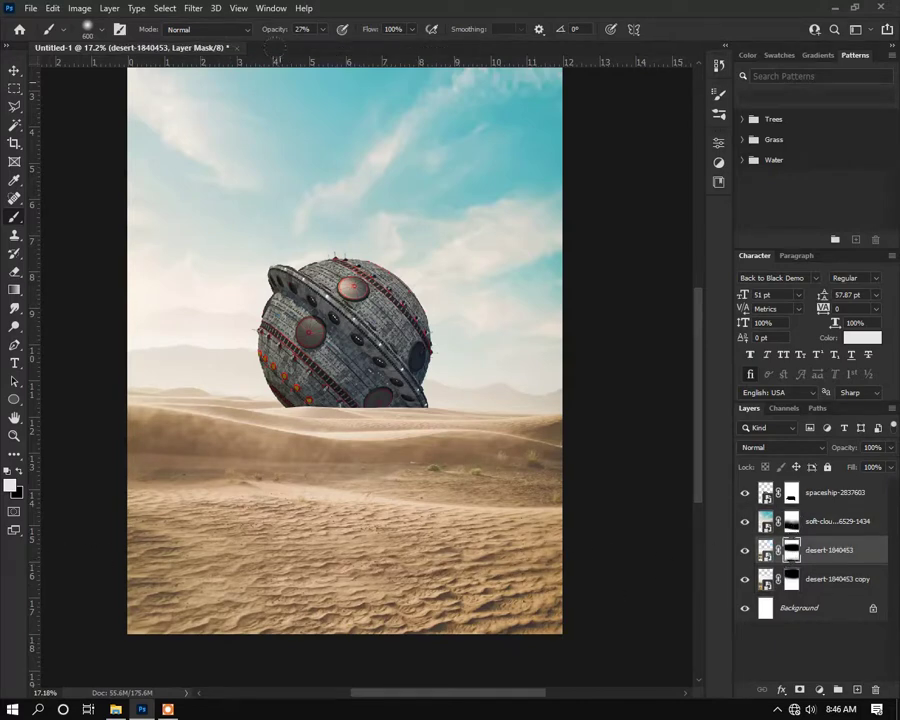
pyautogui.click(11, 486)
pyautogui.moveTo(544, 300); pyautogui.dragTo(525, 284)
pyautogui.click(845, 282)
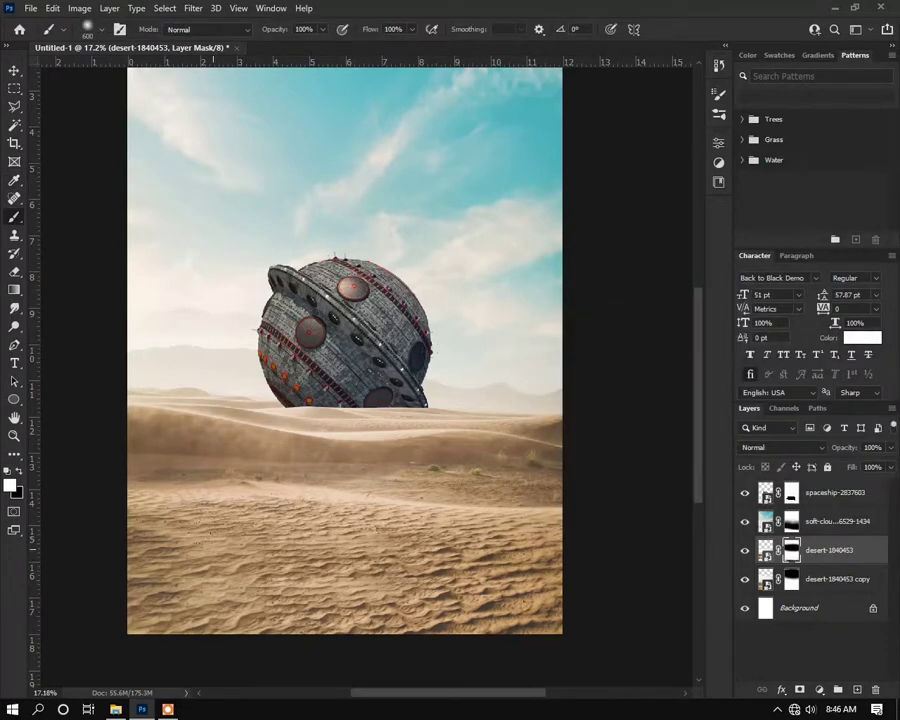
pyautogui.press('x')
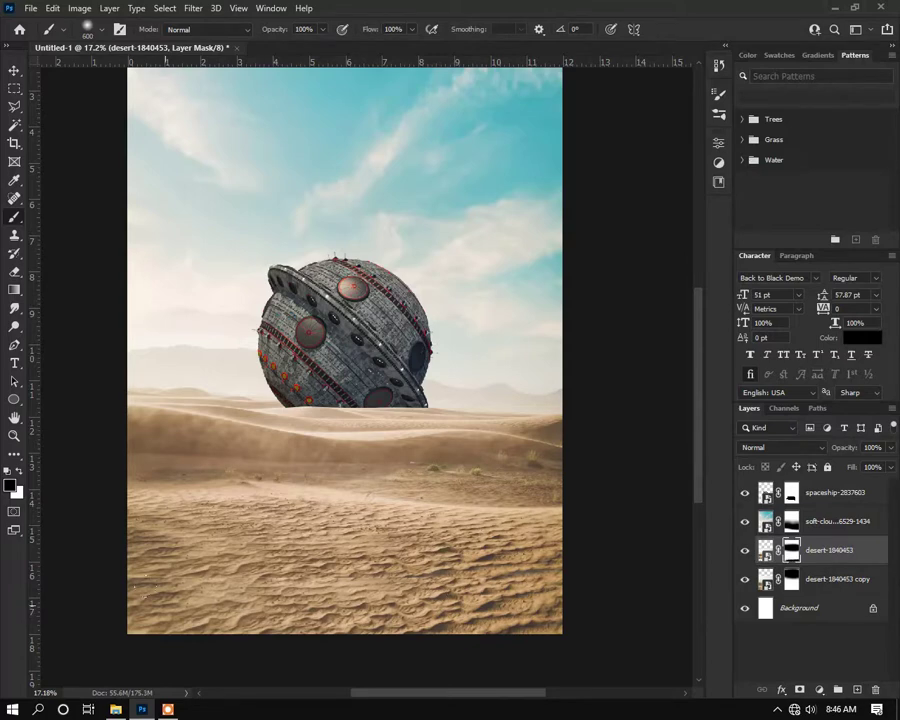
pyautogui.hotkey('ctrl', '-')
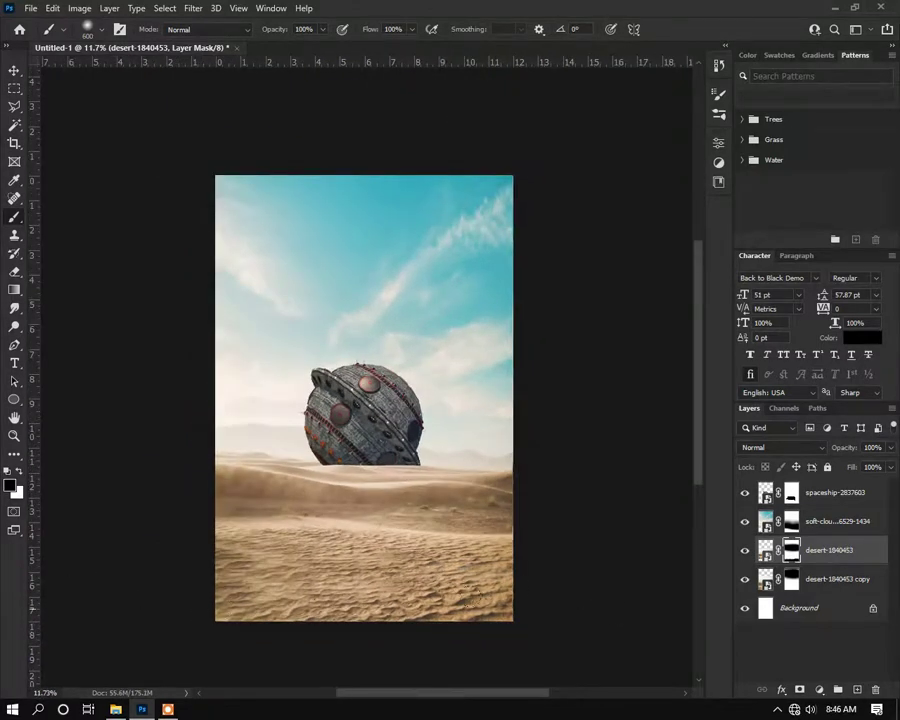
pyautogui.scroll(2, 401, 618)
pyautogui.scroll(-3, 508, 536)
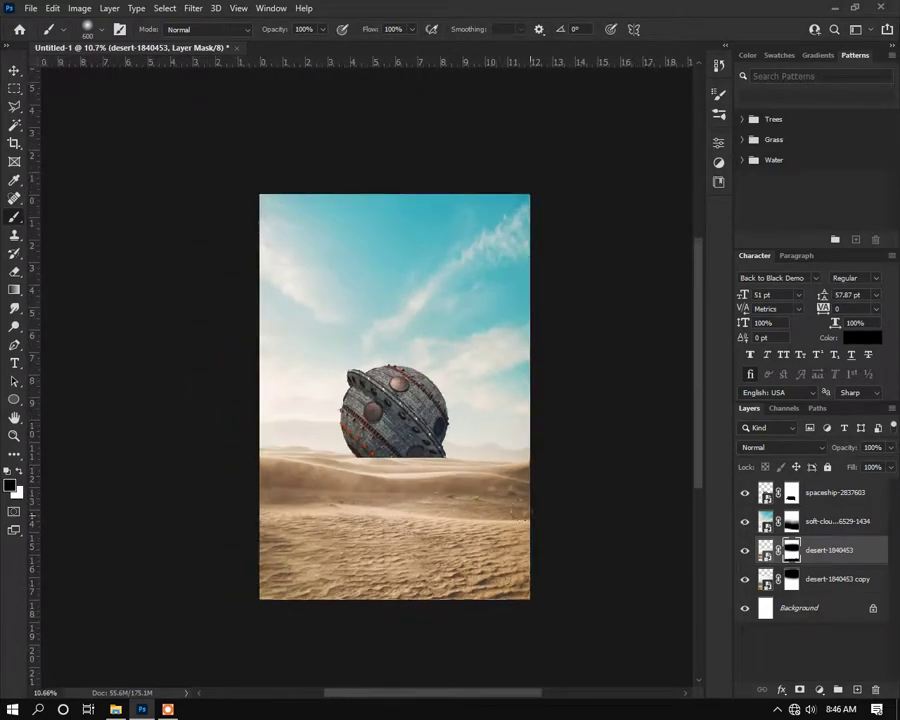
# Step: Add a Hue/Saturation adjustment clipped to the spaceship-2837603 layer and set its Saturation to -76
pyautogui.click(14, 70)
pyautogui.click(160, 260)
pyautogui.scroll(2, 395, 460)
pyautogui.scroll(6, 402, 466)
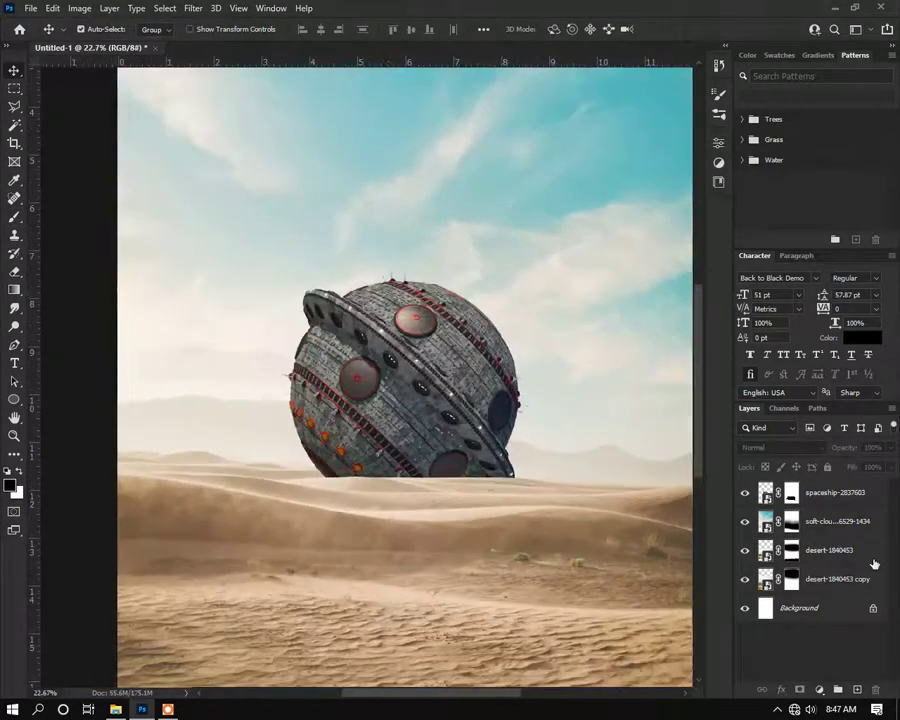
pyautogui.click(830, 492)
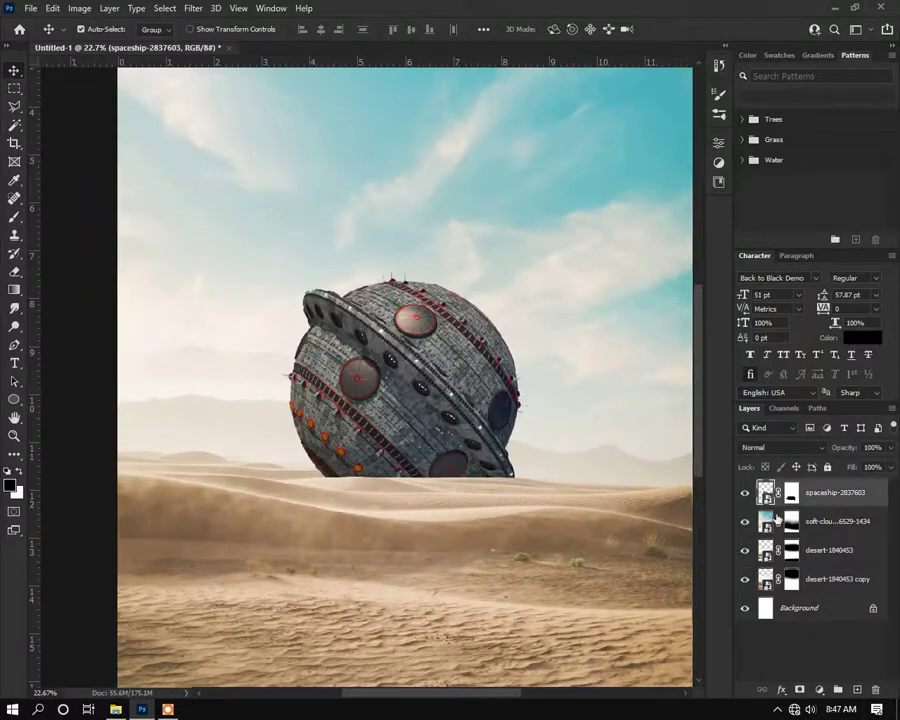
pyautogui.click(818, 690)
pyautogui.click(827, 555)
pyautogui.moveTo(598, 253); pyautogui.dragTo(533, 255)
pyautogui.click(599, 418)
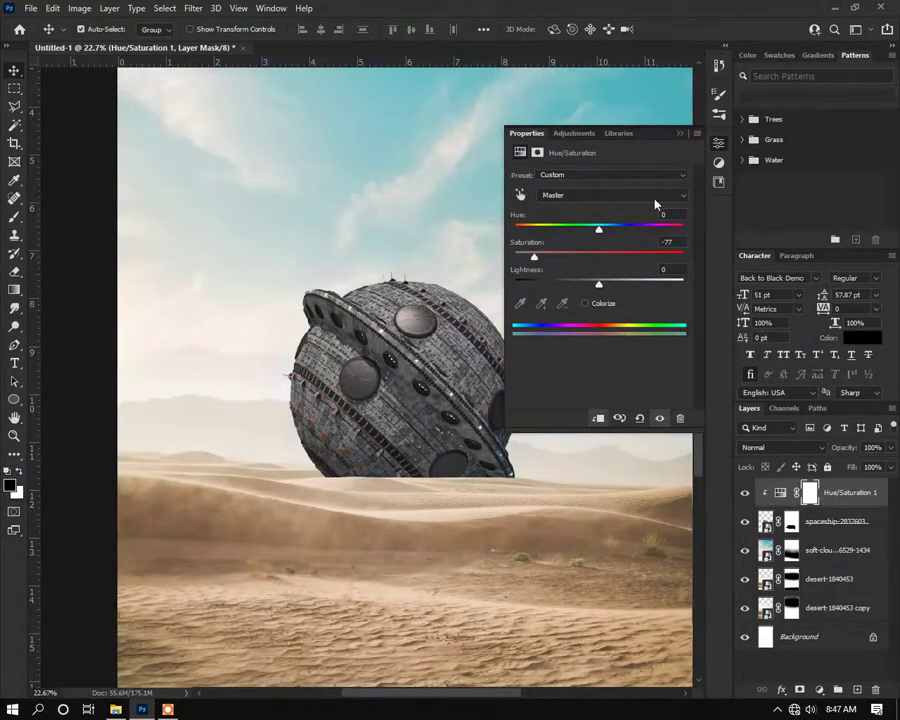
pyautogui.moveTo(599, 290)
pyautogui.mouseDown()
pyautogui.moveTo(631, 288)
pyautogui.moveTo(599, 288)
pyautogui.mouseUp()
pyautogui.moveTo(533, 256); pyautogui.dragTo(536, 259)
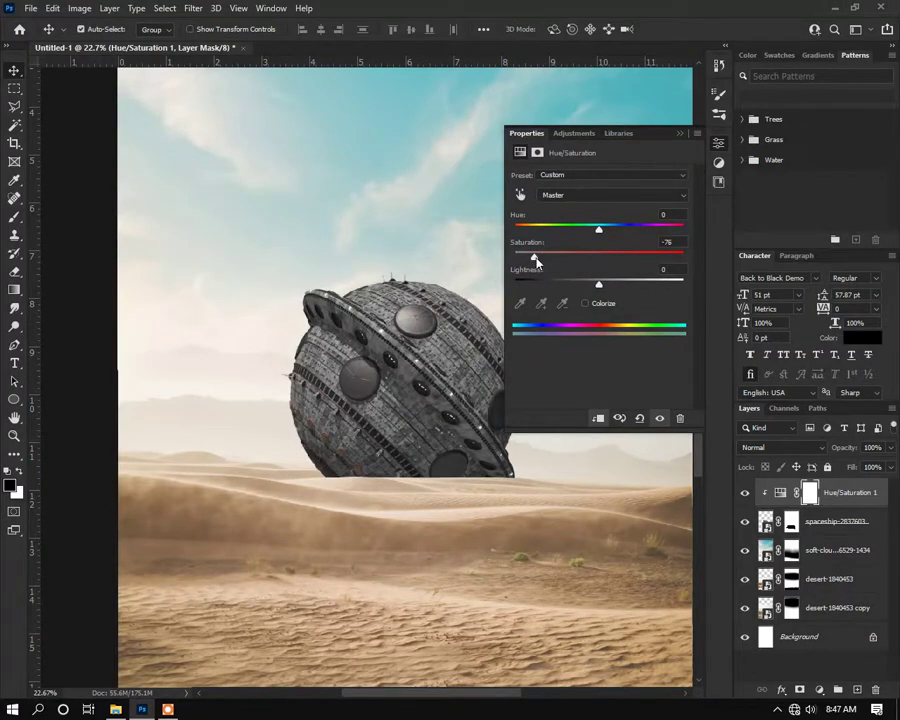
# Step: Add an Exposure adjustment above Hue/Saturation 1, set its Offset to +0.1250 and clip it to the spaceship
pyautogui.click(818, 690)
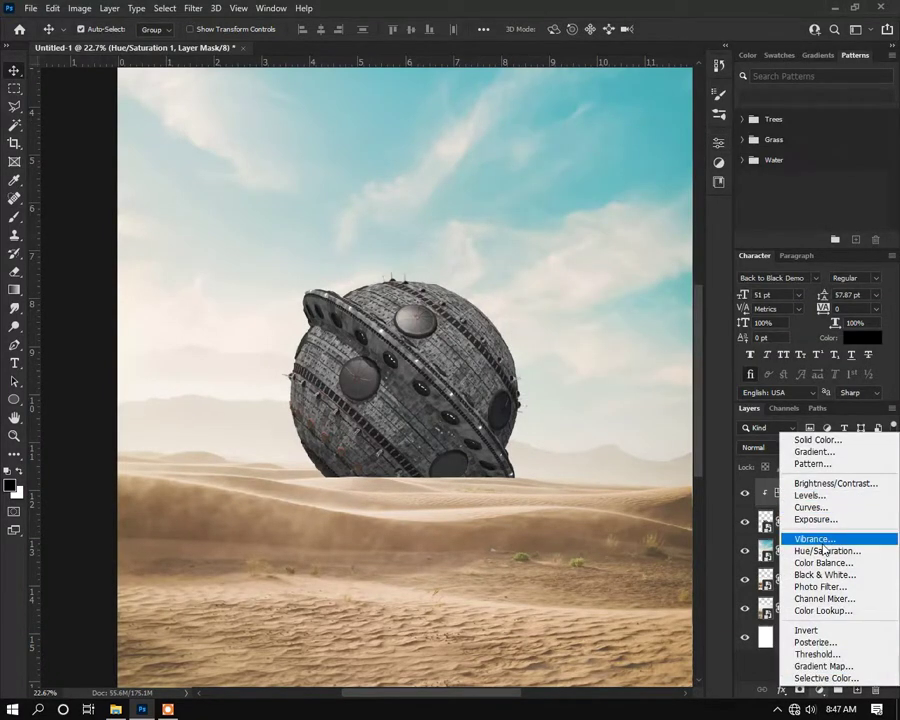
pyautogui.click(815, 519)
pyautogui.moveTo(599, 237); pyautogui.dragTo(620, 240)
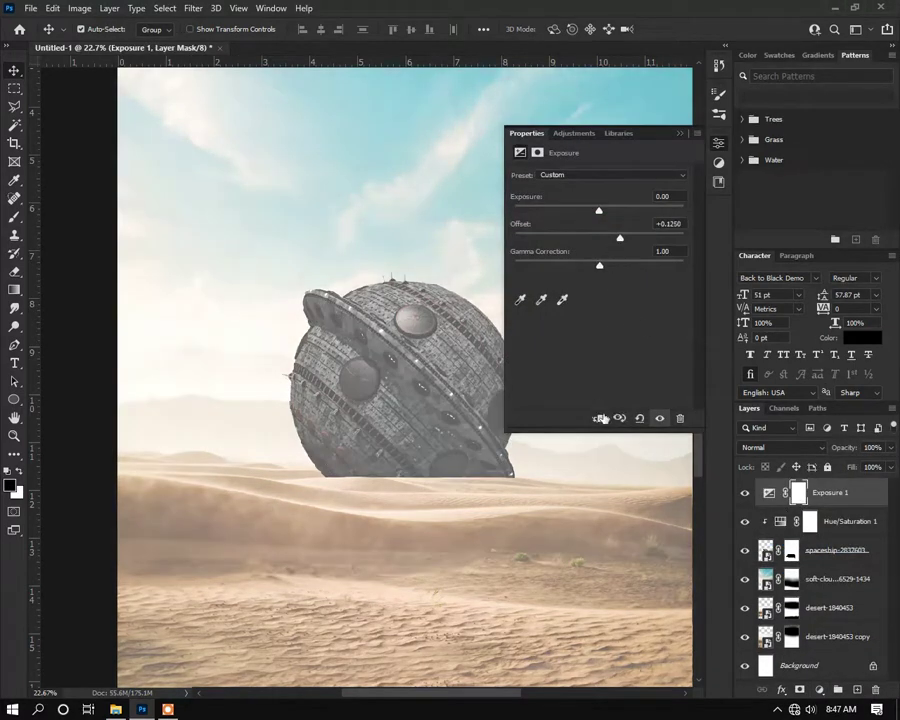
pyautogui.click(601, 418)
pyautogui.click(801, 474)
# Step: Invert the Exposure 1 mask and paint white over the spaceship's base with a soft brush, enlarging it from 600 to 1300 px
pyautogui.press('b')
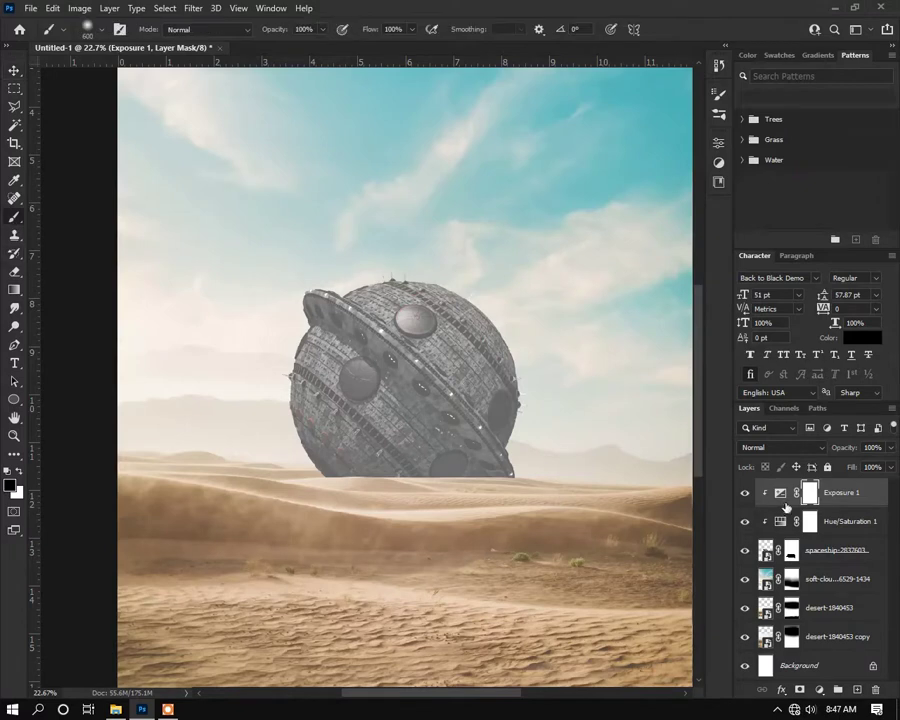
pyautogui.hotkey('ctrl', 'i')
pyautogui.press('x')
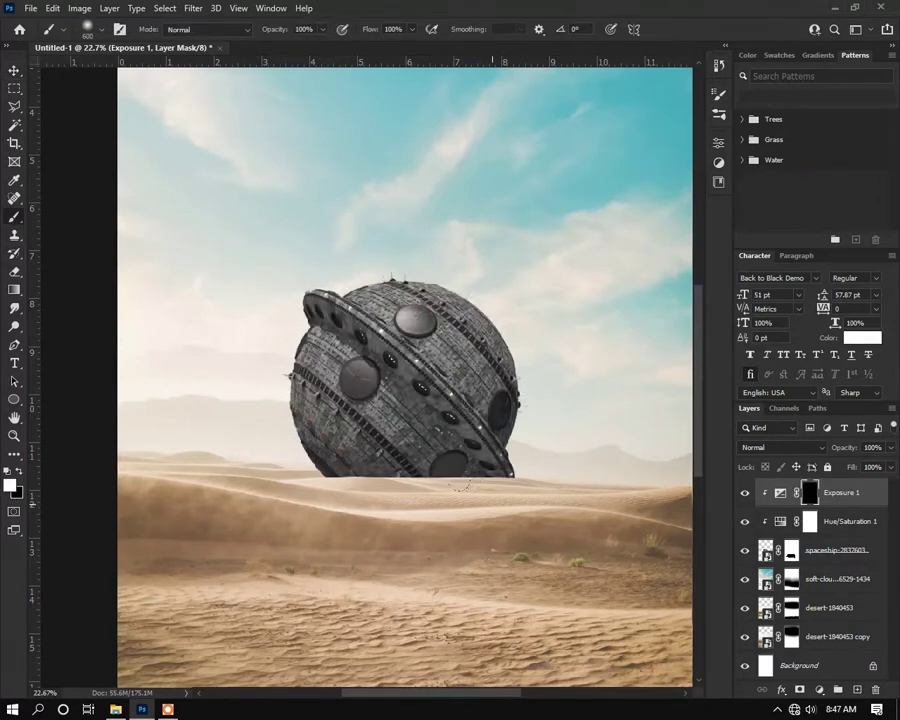
pyautogui.moveTo(492, 486); pyautogui.dragTo(272, 492)
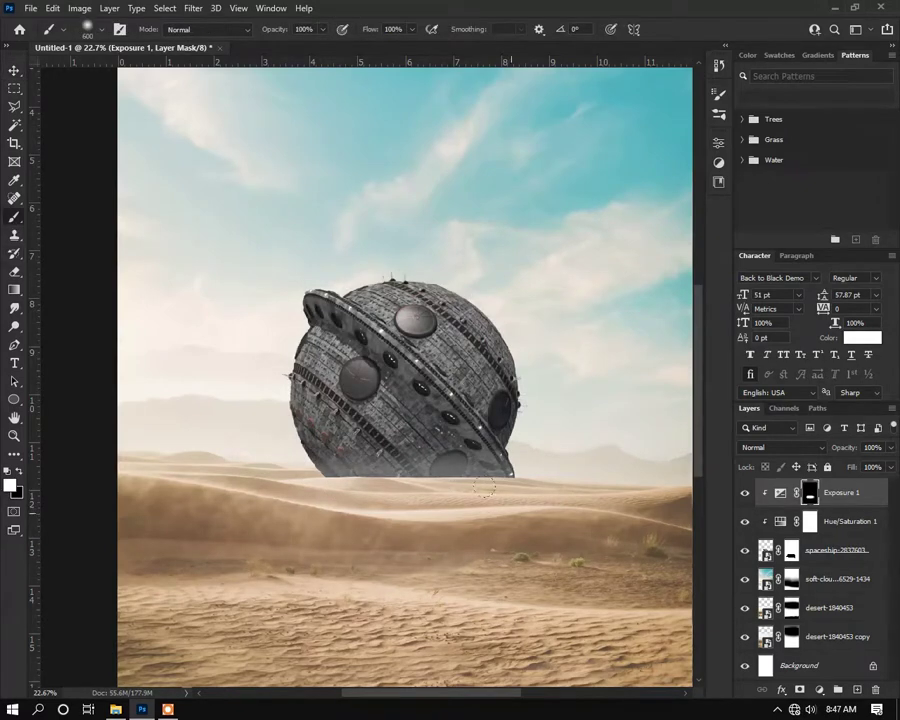
pyautogui.scroll(-3, 257, 482)
pyautogui.press(']')
pyautogui.press(']')
pyautogui.press(']')
pyautogui.press(']')
pyautogui.press(']')
pyautogui.press(']')
pyautogui.press(']')
pyautogui.moveTo(384, 479); pyautogui.dragTo(328, 470)
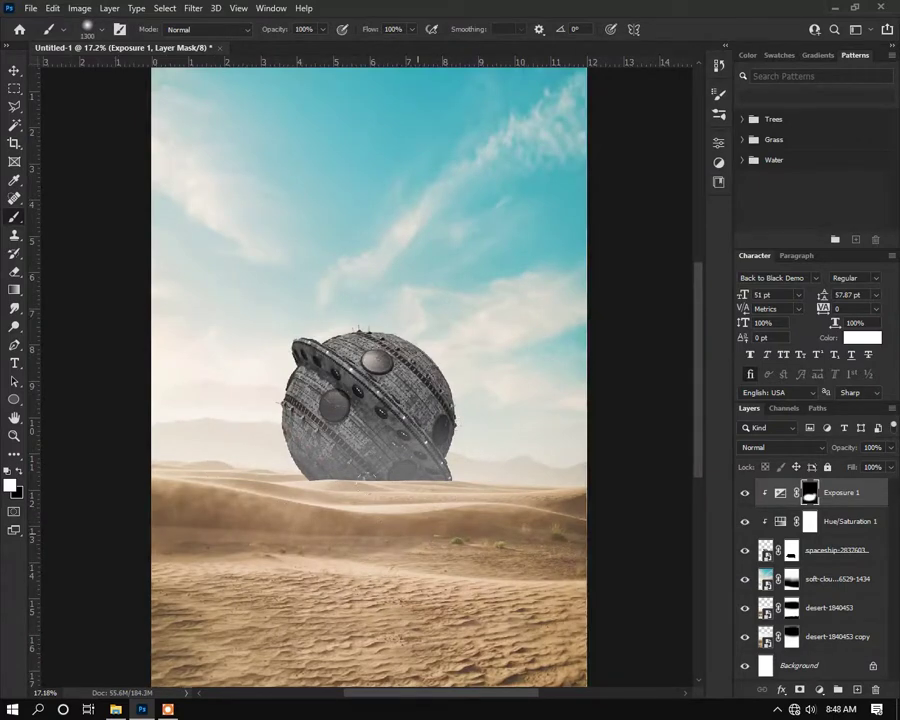
pyautogui.scroll(-2, 470, 520)
pyautogui.scroll(3, 460, 525)
pyautogui.click(14, 71)
pyautogui.scroll(-1, 400, 433)
pyautogui.scroll(3, 395, 431)
pyautogui.scroll(2, 398, 437)
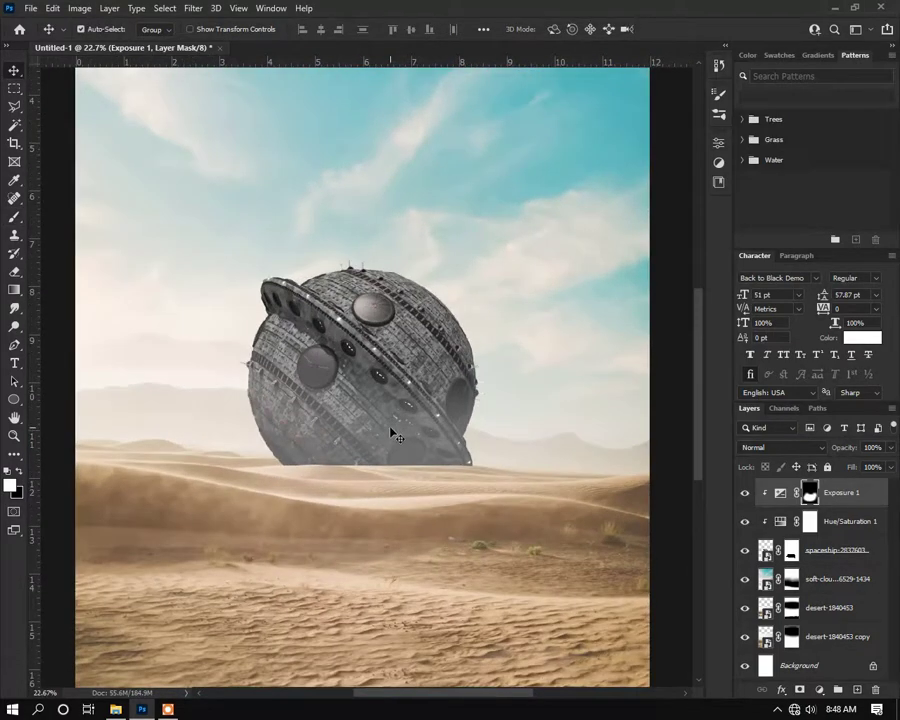
pyautogui.scroll(-1, 468, 386)
# Step: Create a new layer above Exposure 1 and choose the 3504 px brush from the Smoke Brushes set
pyautogui.press('b')
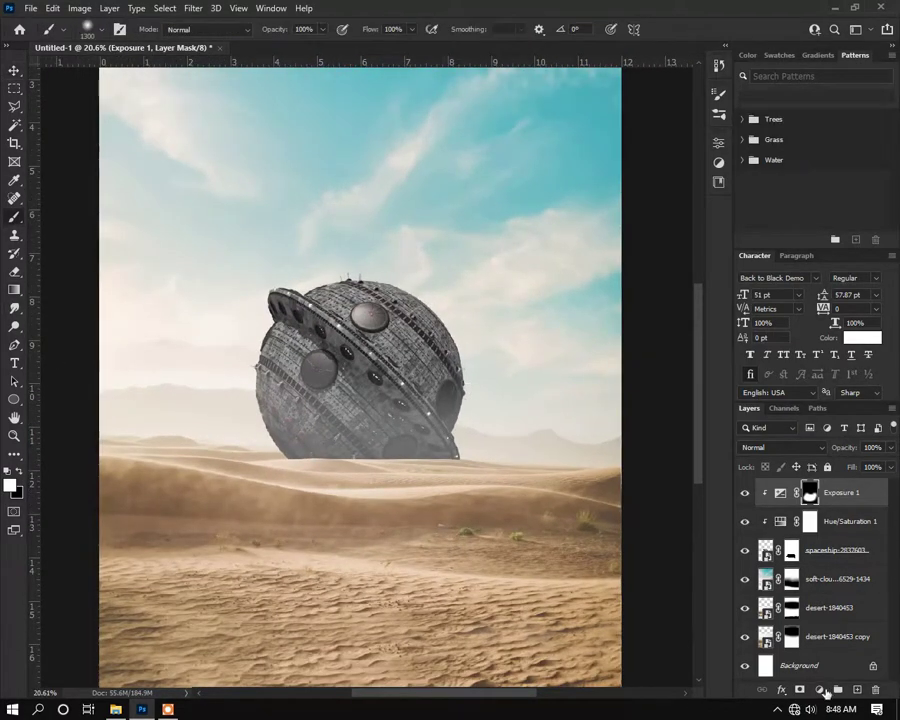
pyautogui.click(857, 690)
pyautogui.rightClick(240, 300)
pyautogui.click(255, 451)
pyautogui.scroll(-5, 298, 494)
pyautogui.scroll(-3, 316, 565)
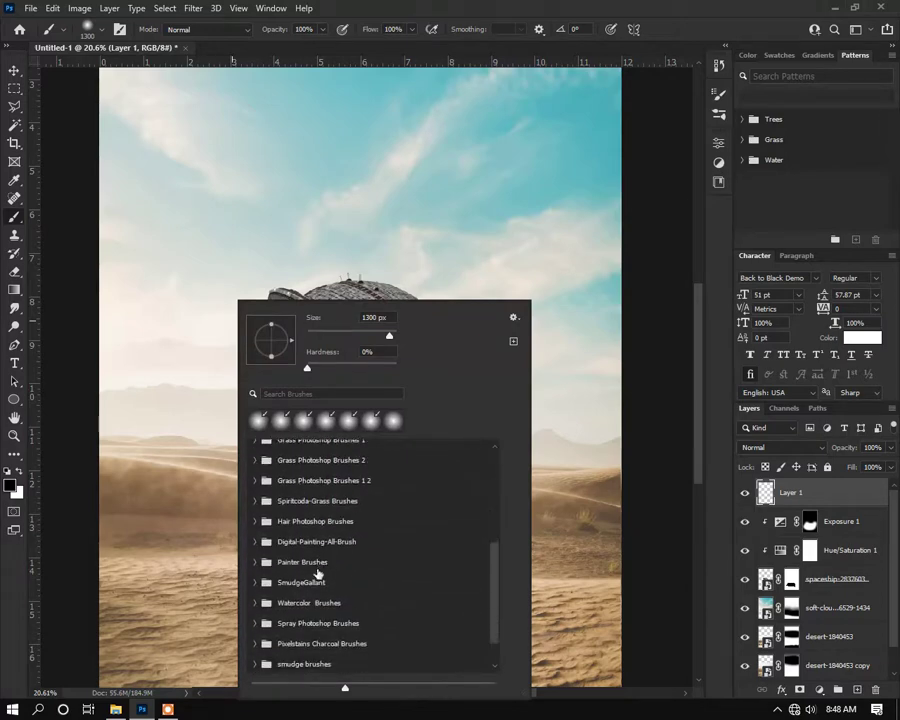
pyautogui.scroll(-1, 319, 560)
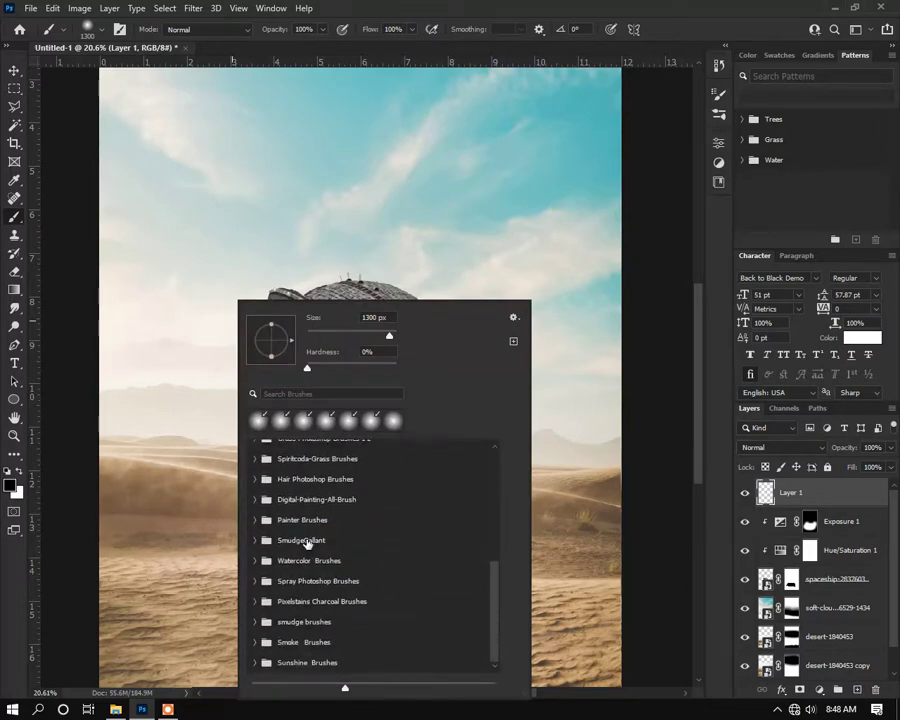
pyautogui.click(263, 643)
pyautogui.scroll(-8, 300, 630)
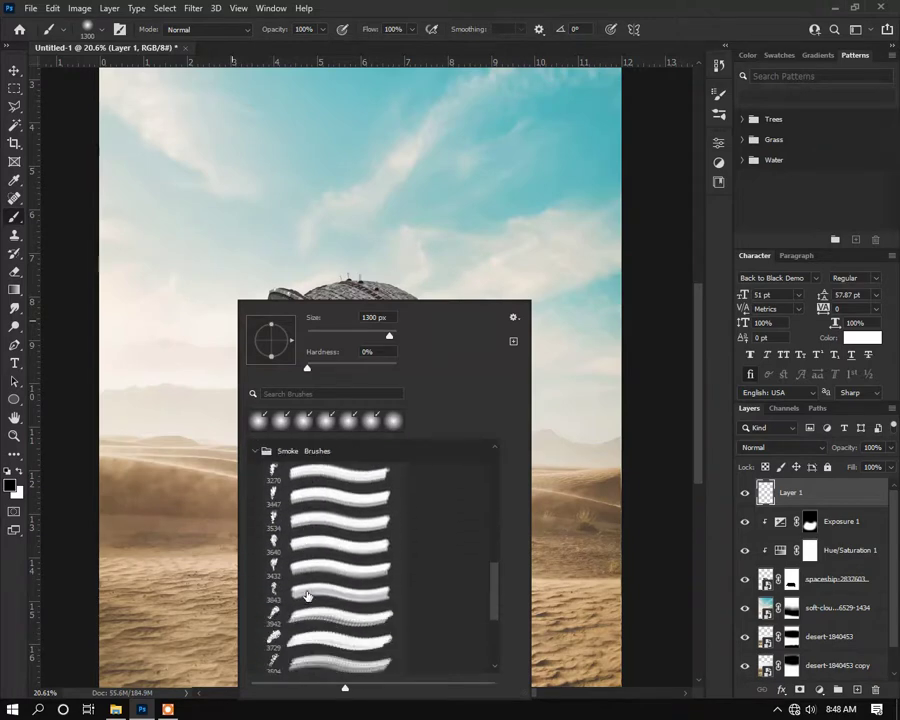
pyautogui.scroll(-6, 319, 580)
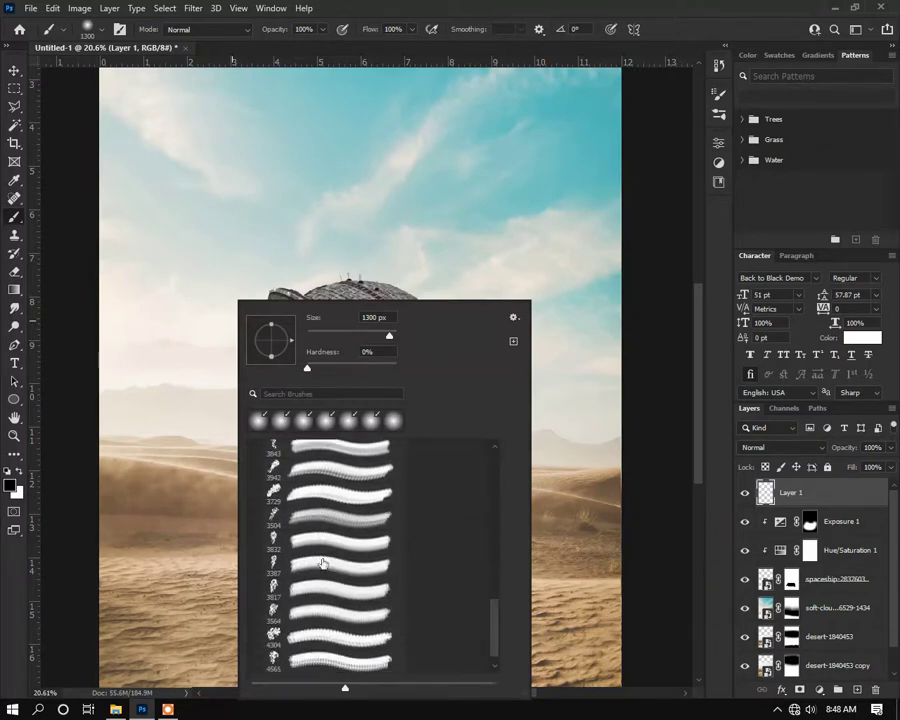
pyautogui.scroll(1, 306, 568)
pyautogui.click(301, 528)
pyautogui.click(504, 52)
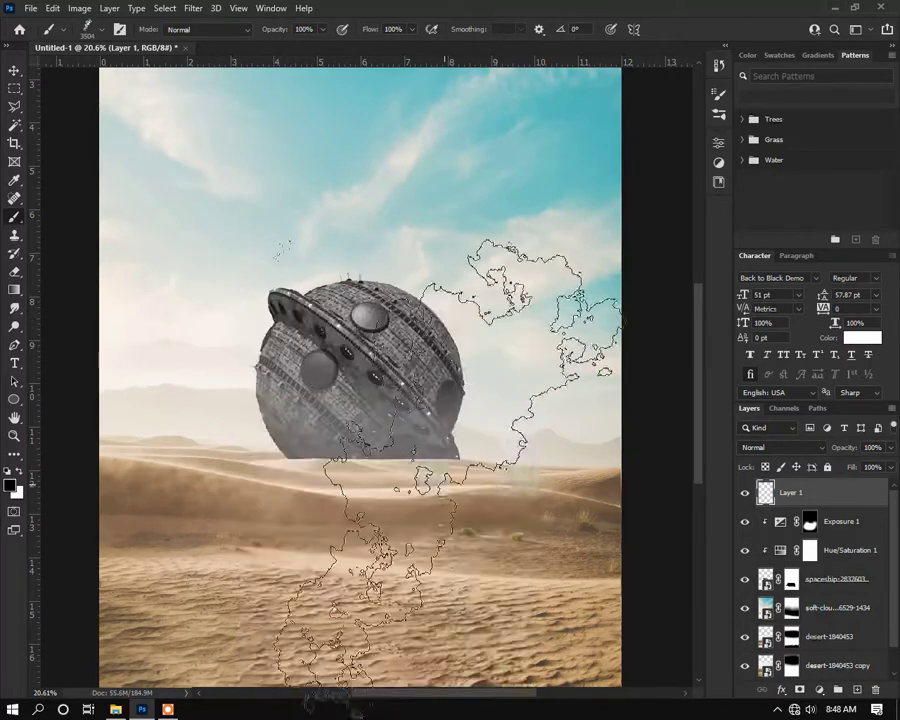
# Step: Rotate the smoke brush tip to -63° and reduce its size to 1800 px
pyautogui.rightClick(311, 441)
pyautogui.moveTo(371, 342); pyautogui.dragTo(359, 362)
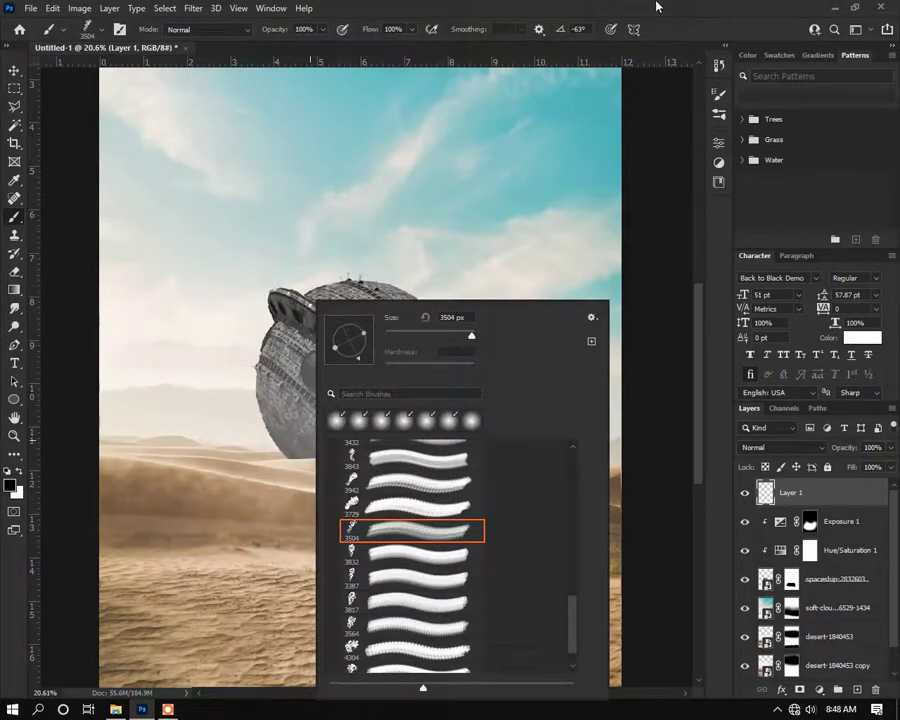
pyautogui.click(656, 6)
pyautogui.press('[')
pyautogui.press('[')
pyautogui.press('[')
pyautogui.press('[')
pyautogui.press('[')
pyautogui.press('[')
pyautogui.press('[')
pyautogui.press('[')
pyautogui.press('[')
pyautogui.press('[')
pyautogui.press('[')
pyautogui.scroll(3, 361, 483)
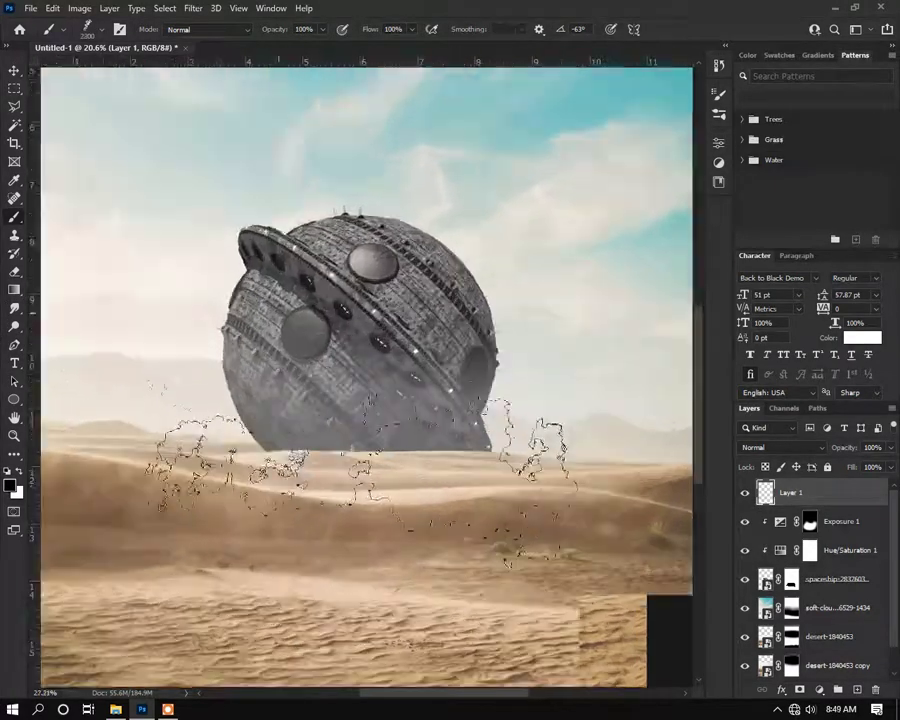
pyautogui.press('[')
pyautogui.press('[')
pyautogui.press('[')
pyautogui.press('[')
pyautogui.press('[')
pyautogui.press('[')
pyautogui.press('[')
# Step: Undo a black trial stamp and stamp smoke over the spaceship's base in a pale beige colour on Layer 1
pyautogui.click(350, 458)
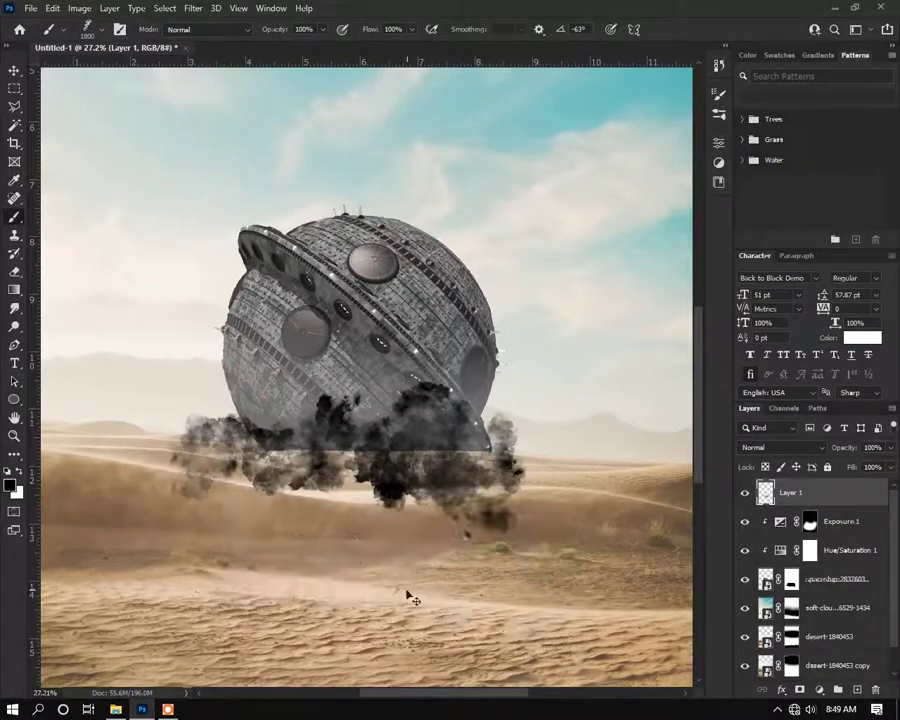
pyautogui.hotkey('ctrl', 'z')
pyautogui.click(10, 485)
pyautogui.click(263, 450)
pyautogui.click(846, 281)
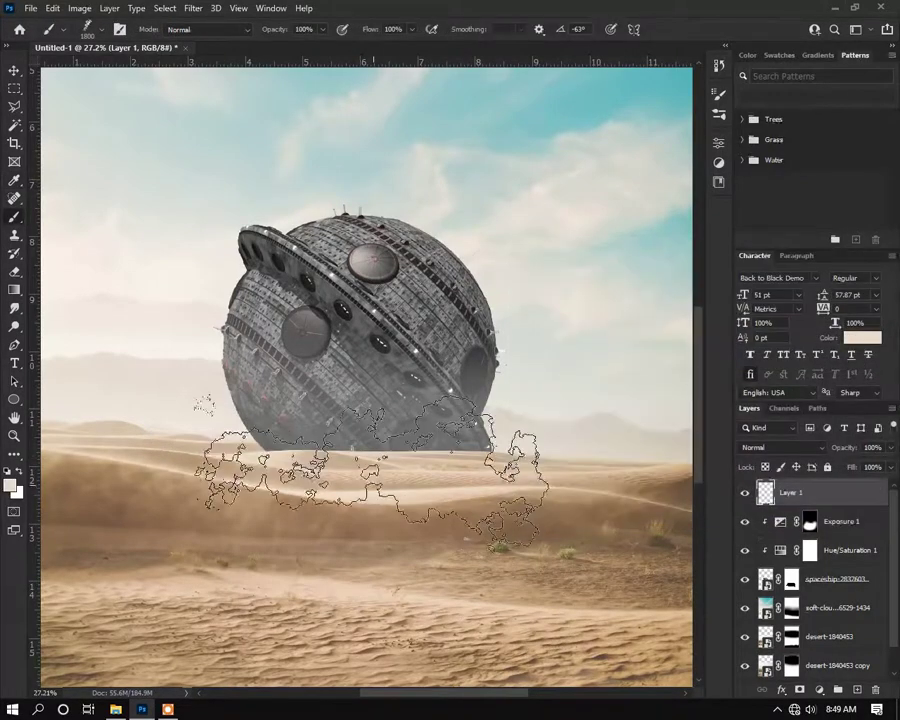
pyautogui.click(390, 440)
pyautogui.click(522, 460)
# Step: Reduce the smoke brush to 600 px and stamp more pale dust along the dunes around the spaceship's base
pyautogui.press('[')
pyautogui.press('[')
pyautogui.press('[')
pyautogui.press('[')
pyautogui.press('[')
pyautogui.press('[')
pyautogui.press('[')
pyautogui.press('[')
pyautogui.press('[')
pyautogui.press('[')
pyautogui.press('[')
pyautogui.press('[')
pyautogui.press('[')
pyautogui.press('[')
pyautogui.press('[')
pyautogui.press('[')
pyautogui.press('[')
pyautogui.click(237, 439)
pyautogui.click(328, 440)
pyautogui.click(156, 438)
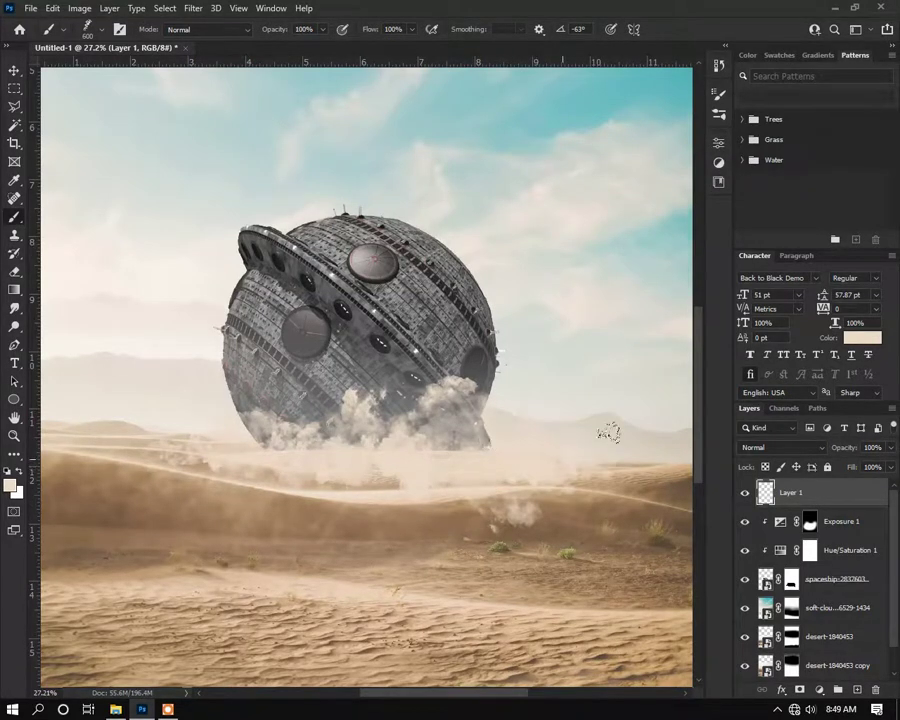
pyautogui.scroll(-1, 380, 420)
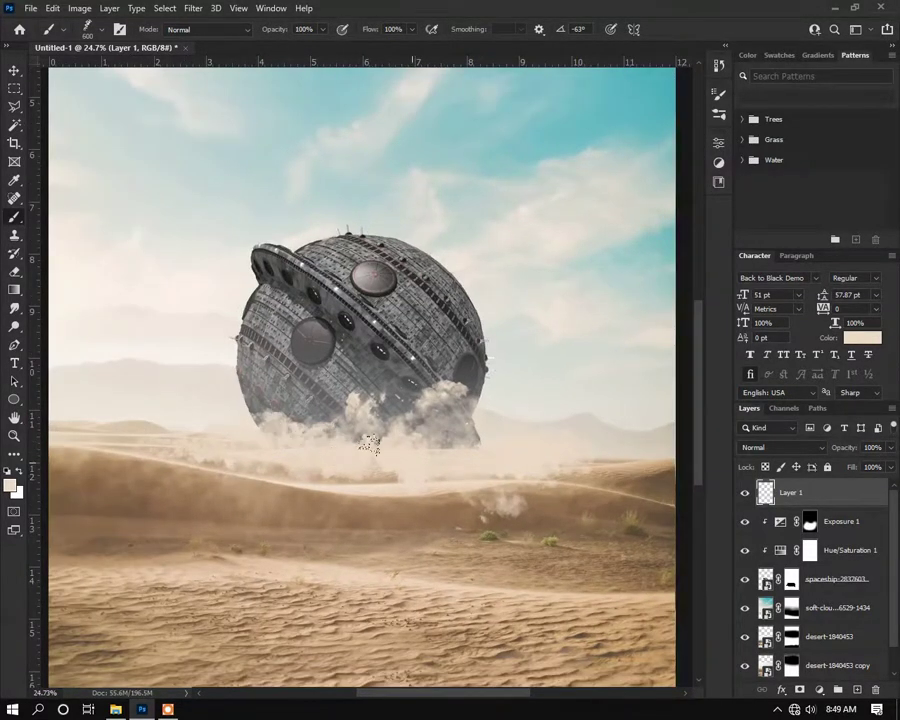
# Step: Switch back to a soft round 600 px brush and add a layer mask to the smoke on Layer 1
pyautogui.press('v')
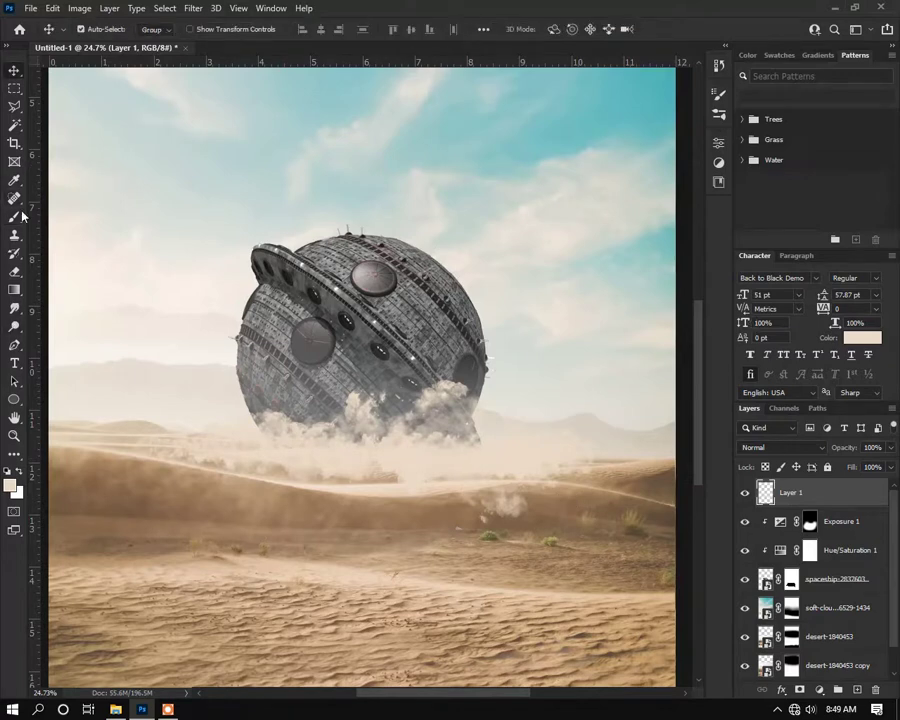
pyautogui.click(20, 215)
pyautogui.rightClick(376, 246)
pyautogui.scroll(3, 413, 413)
pyautogui.click(391, 396)
pyautogui.press('Escape')
pyautogui.click(799, 690)
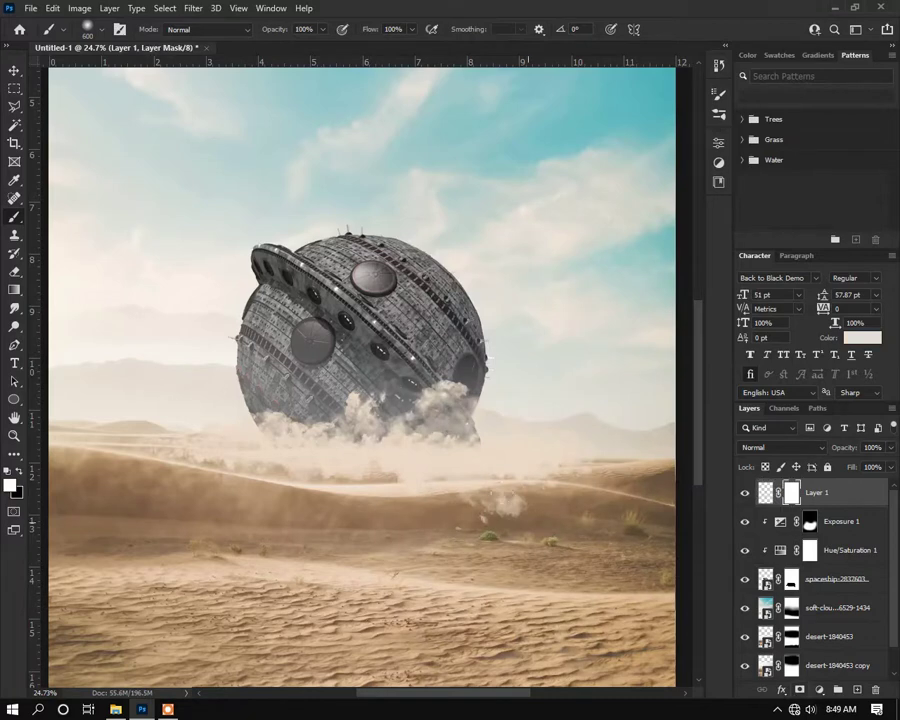
# Step: Paint black on the Layer 1 mask with brush opacity lowered to 6% to fade the smoke around the spaceship's base
pyautogui.moveTo(258, 33); pyautogui.dragTo(256, 38)
pyautogui.press('x')
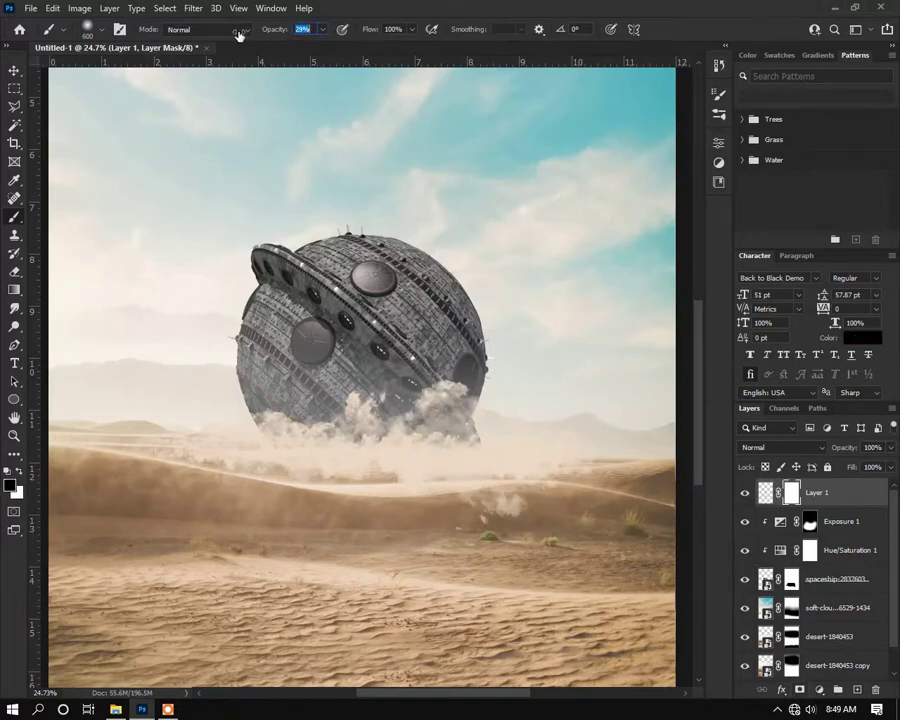
pyautogui.moveTo(459, 473)
pyautogui.mouseDown()
pyautogui.moveTo(347, 450)
pyautogui.moveTo(187, 462)
pyautogui.mouseUp()
pyautogui.moveTo(455, 391); pyautogui.dragTo(262, 426)
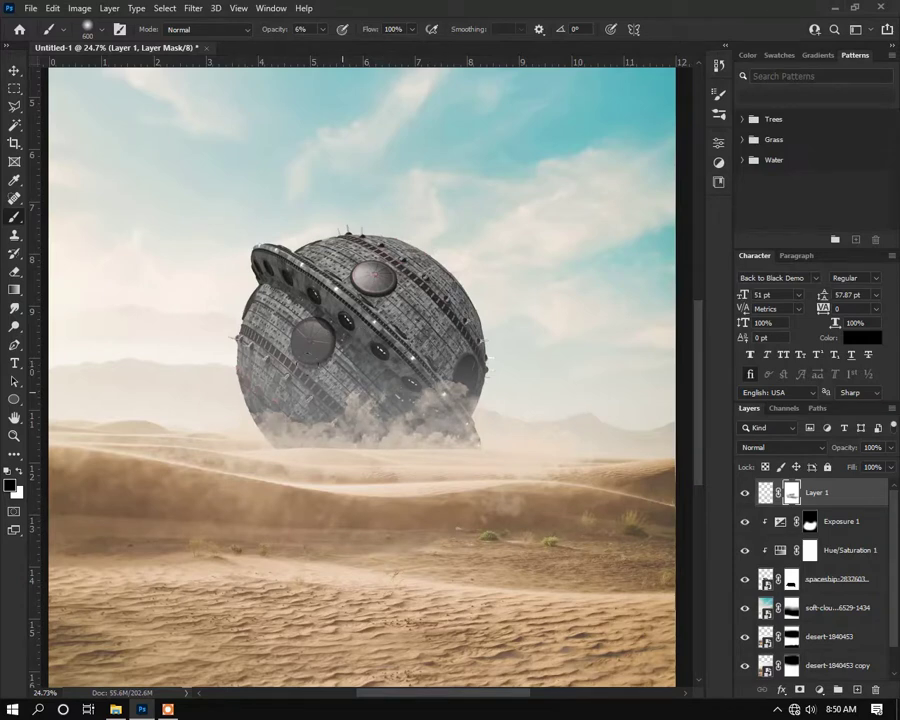
pyautogui.scroll(-2, 390, 380)
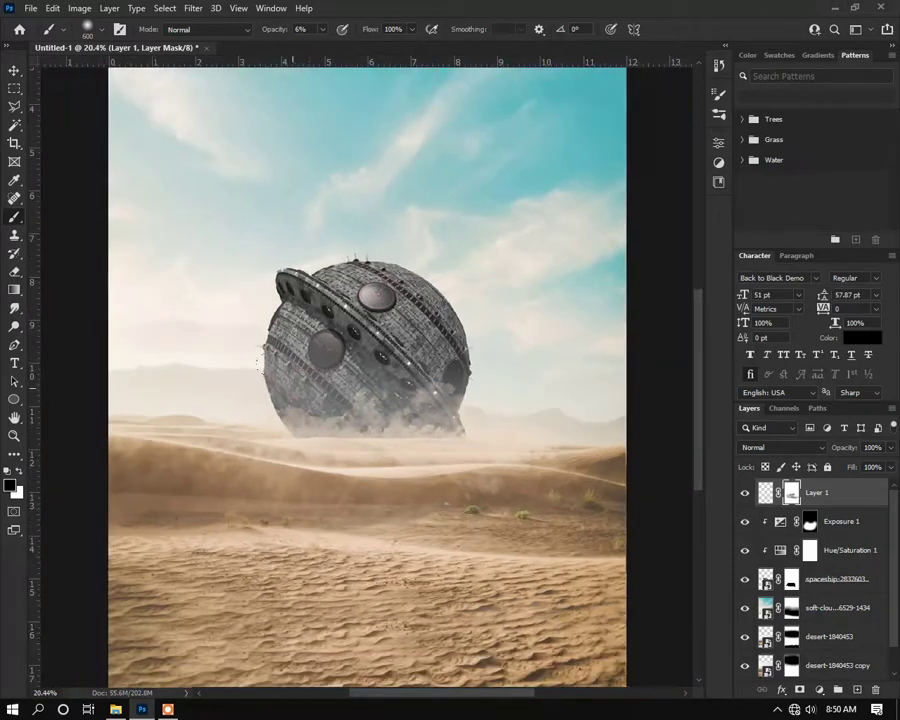
# Step: Add a new layer above the smoke and paint faint pale beige haze along the spaceship's base at 6% brush opacity
pyautogui.scroll(-2, 415, 456)
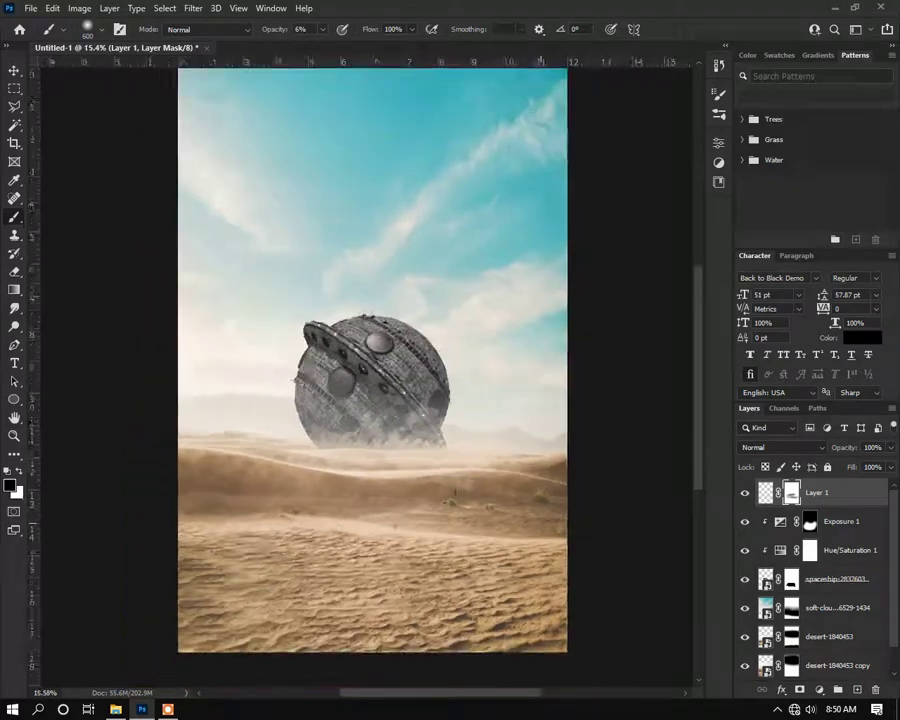
pyautogui.click(857, 690)
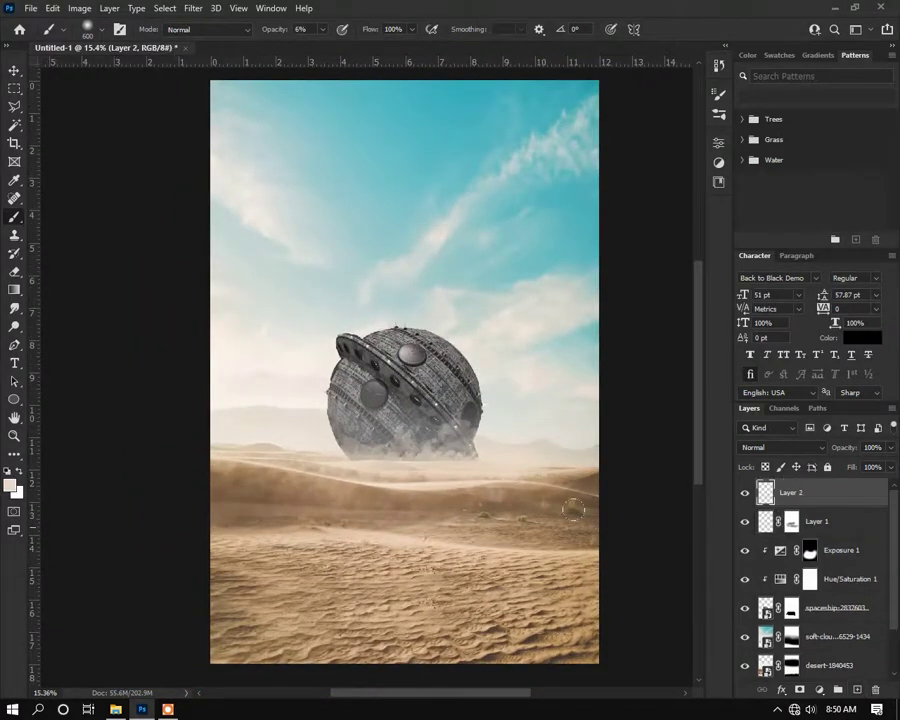
pyautogui.scroll(1, 412, 485)
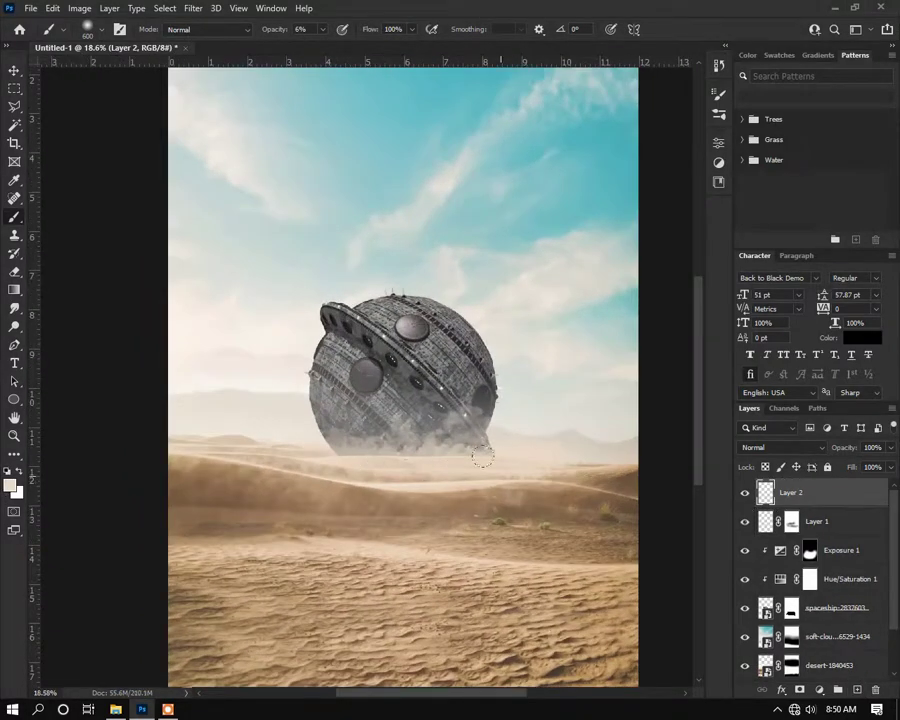
pyautogui.moveTo(492, 431); pyautogui.dragTo(437, 452)
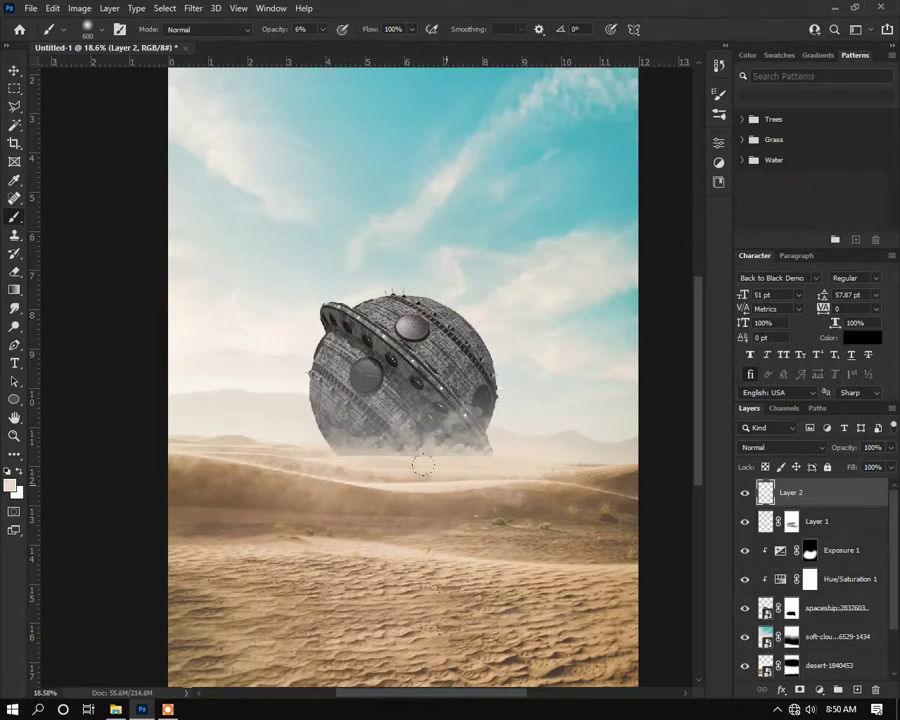
pyautogui.scroll(2, 422, 464)
pyautogui.moveTo(350, 453)
pyautogui.mouseDown()
pyautogui.moveTo(478, 453)
pyautogui.moveTo(352, 459)
pyautogui.moveTo(535, 474)
pyautogui.moveTo(482, 462)
pyautogui.moveTo(576, 456)
pyautogui.moveTo(491, 446)
pyautogui.moveTo(345, 458)
pyautogui.moveTo(241, 454)
pyautogui.moveTo(348, 452)
pyautogui.mouseUp()
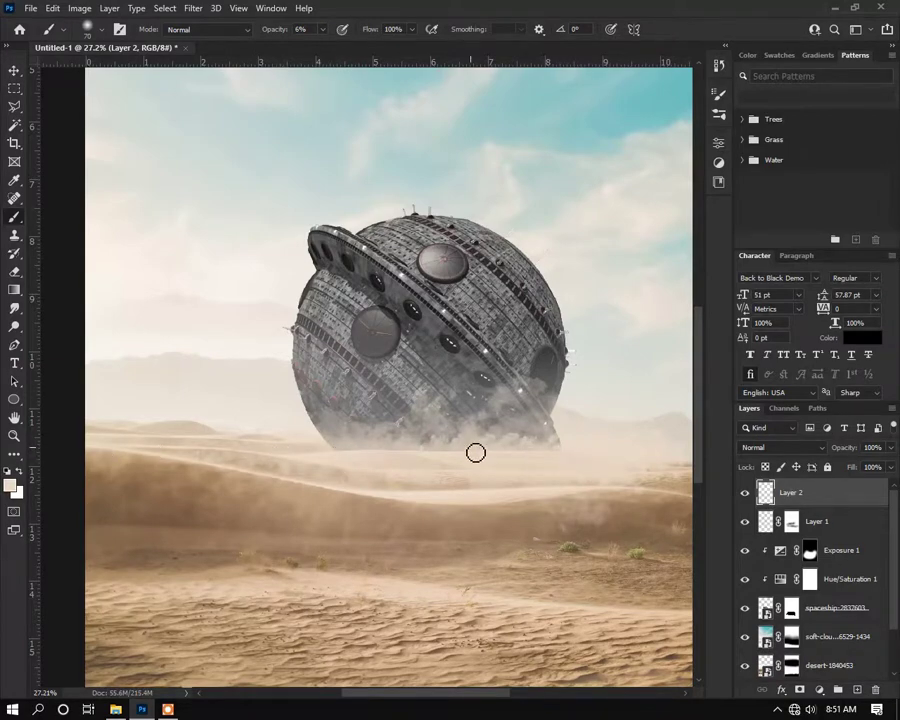
# Step: Soften the smoke on Layer 1 with a Gaussian Blur
pyautogui.scroll(-3, 428, 463)
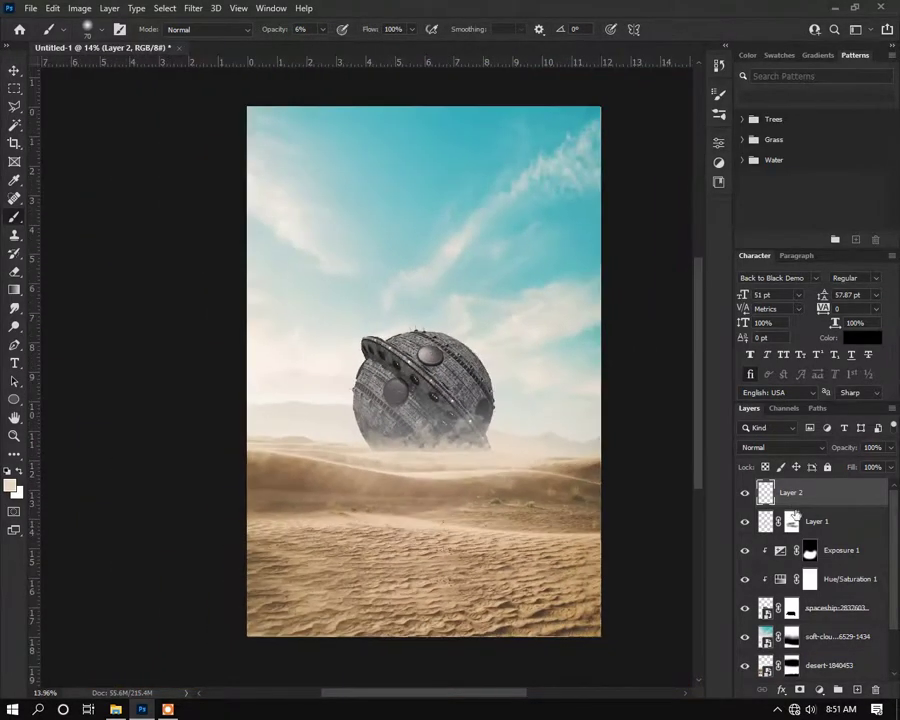
pyautogui.hotkey('alt', '[')
pyautogui.click(193, 8)
pyautogui.moveTo(197, 190)
pyautogui.click(400, 241)
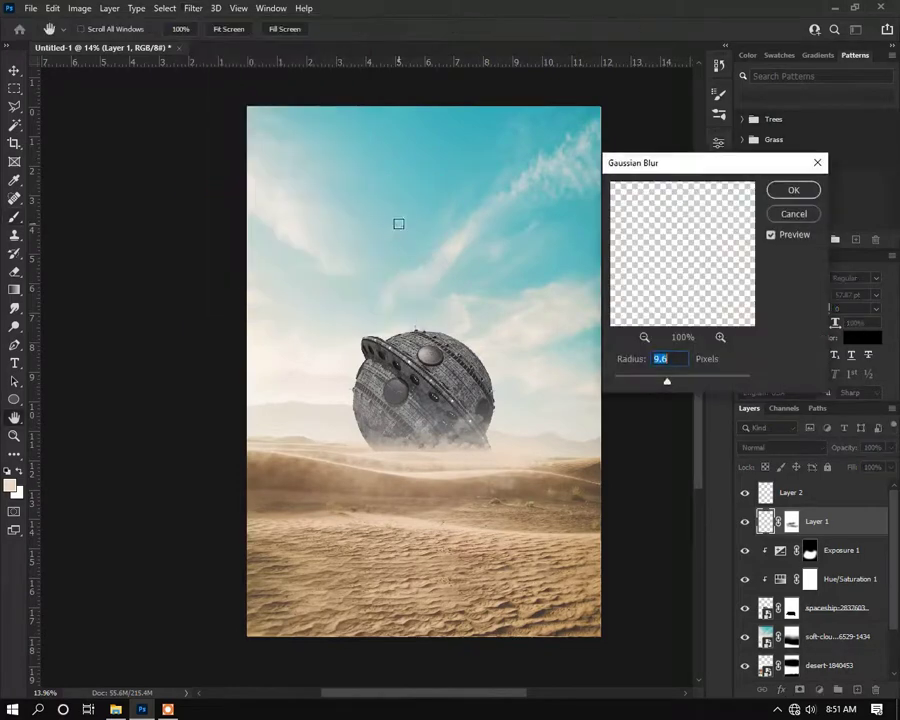
pyautogui.moveTo(671, 384); pyautogui.dragTo(663, 383)
pyautogui.press('Return')
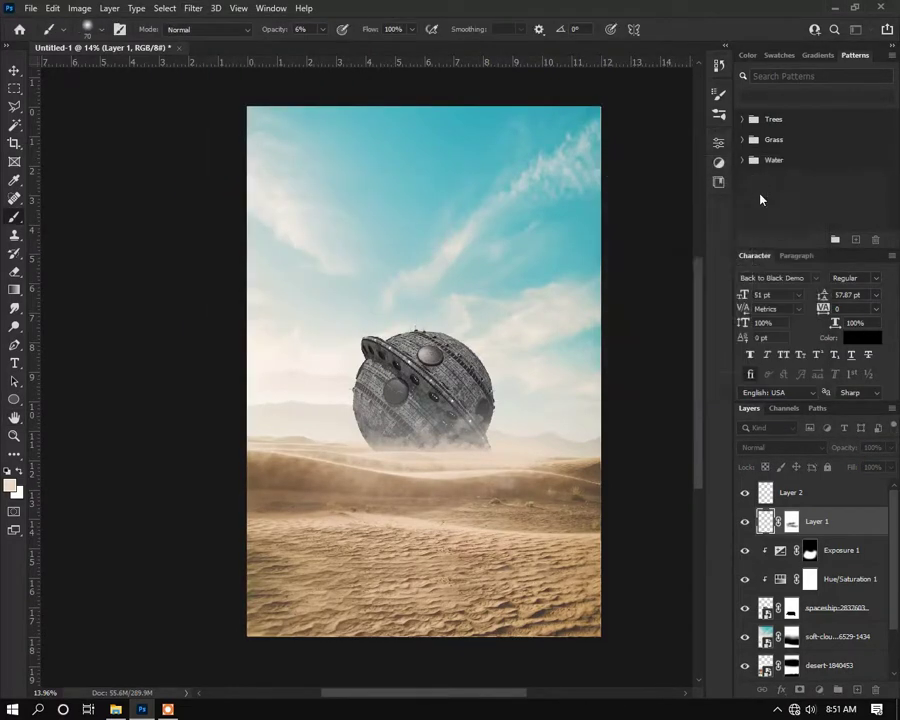
# Step: Transform the Layer 1 smoke, widening it to about 128% and stretching its upper corner outward across the dunes
pyautogui.hotkey('ctrl', 't')
pyautogui.moveTo(554, 455); pyautogui.dragTo(591, 456)
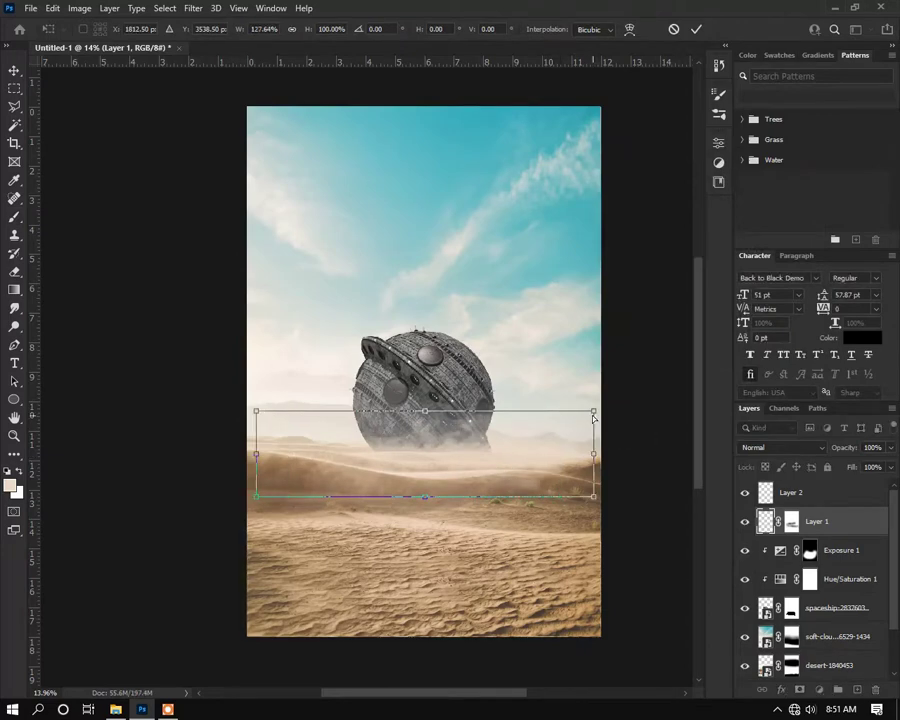
pyautogui.moveTo(591, 410); pyautogui.dragTo(606, 390)
pyautogui.press('Return')
pyautogui.press('b')
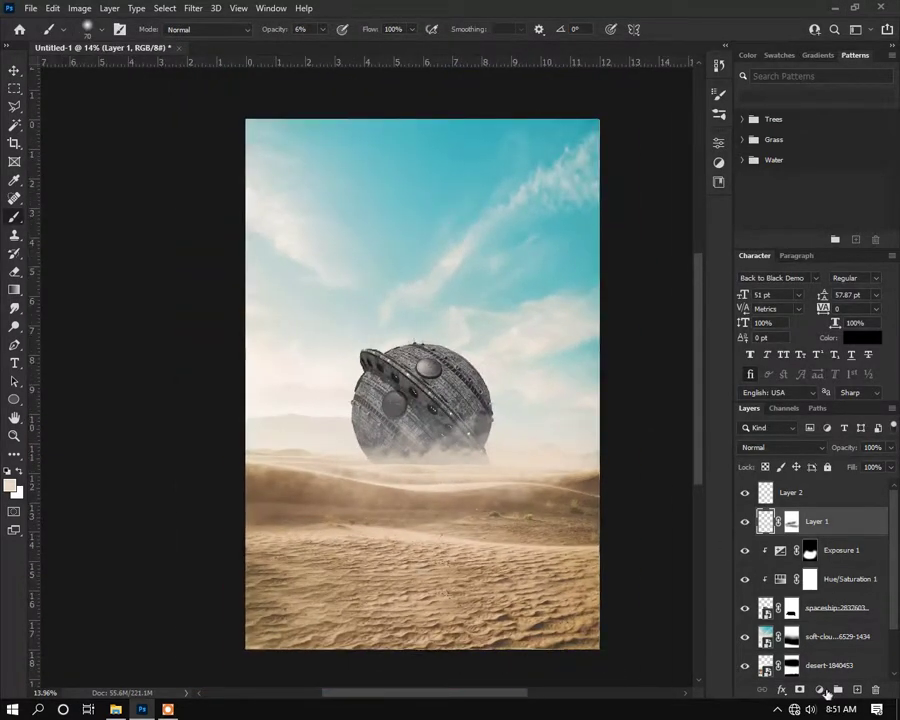
# Step: Add a strongly brightened Brightness/Contrast adjustment above Exposure 1, clip it to the spaceship and invert its mask to black
pyautogui.click(781, 553)
pyautogui.click(820, 690)
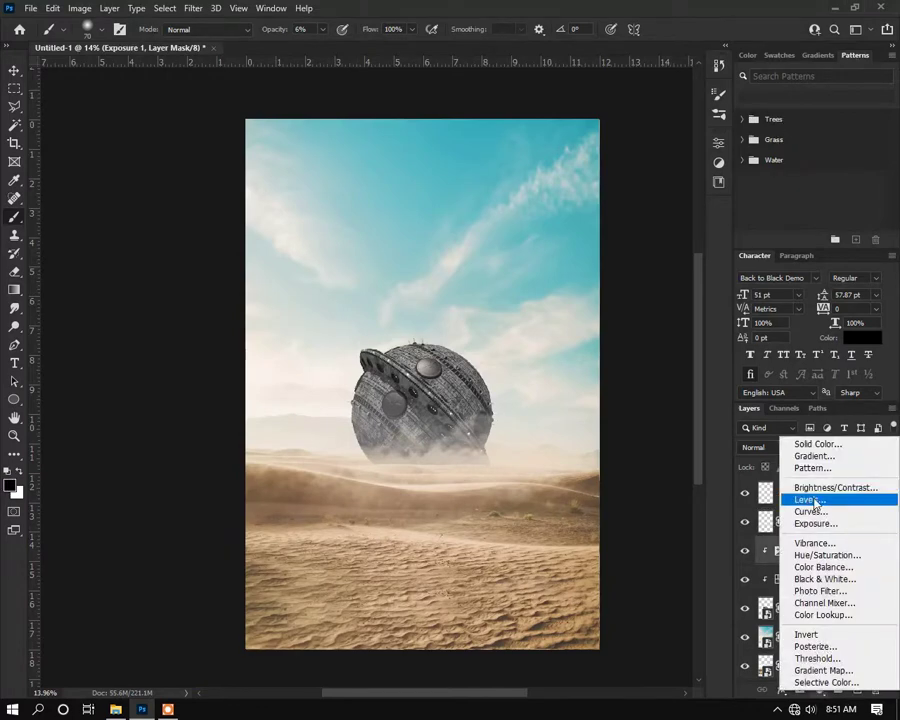
pyautogui.click(835, 487)
pyautogui.moveTo(599, 214); pyautogui.dragTo(665, 225)
pyautogui.click(599, 418)
pyautogui.click(718, 142)
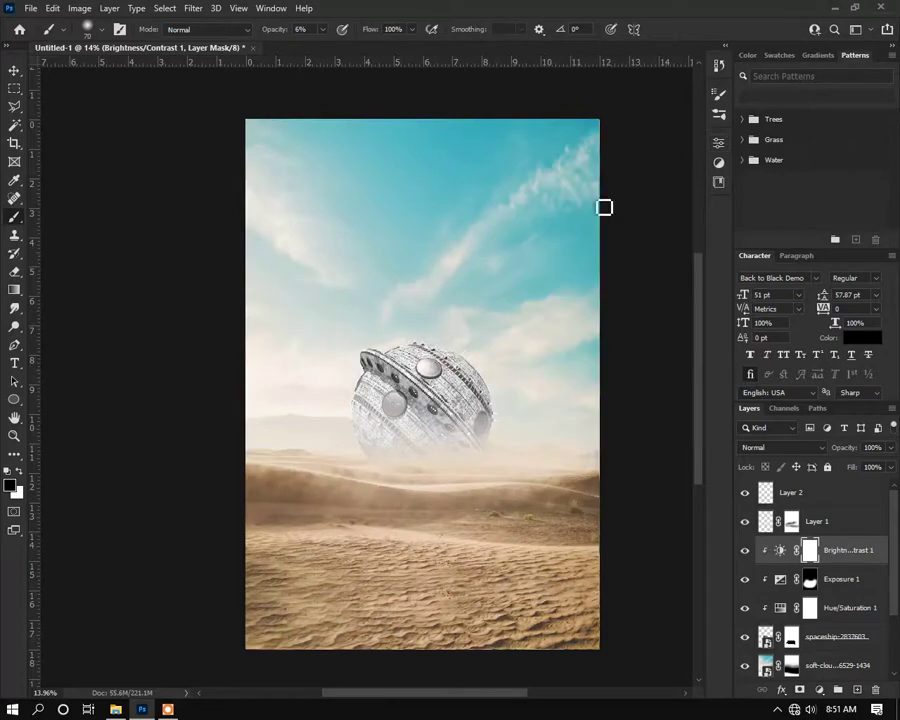
pyautogui.hotkey('ctrl', 'i')
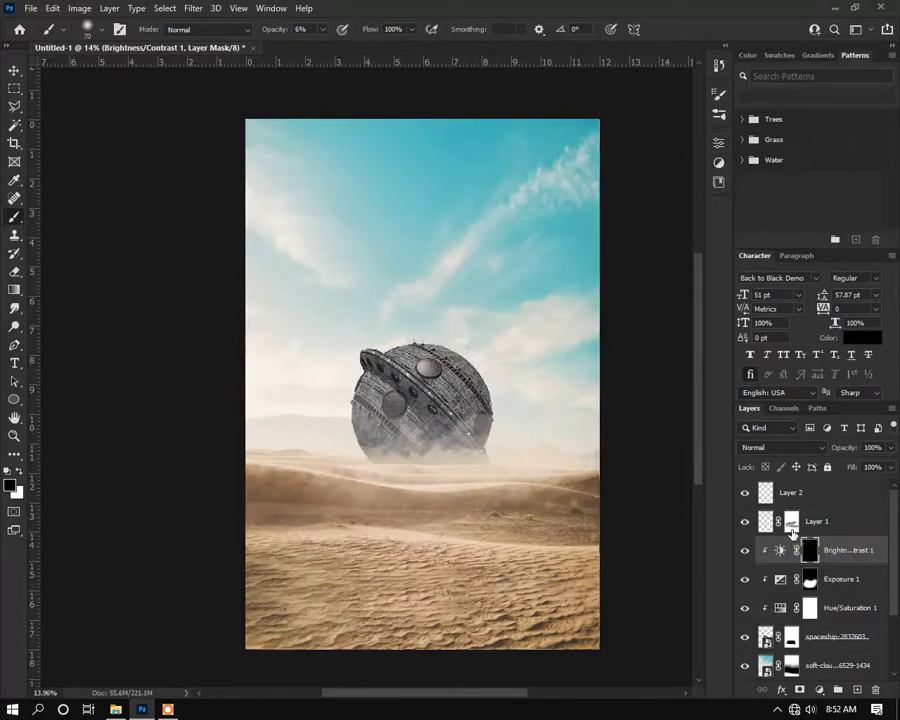
# Step: Paint white on the Brightness/Contrast 1 mask at 38% brush opacity along the sphere's upper rim and left edge
pyautogui.scroll(3, 426, 420)
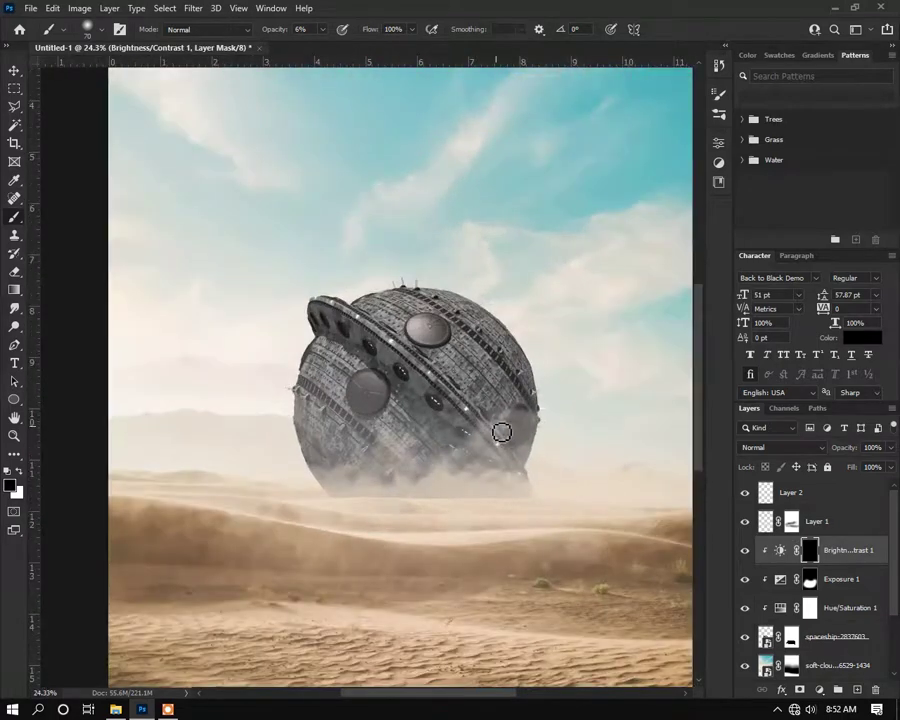
pyautogui.scroll(3, 368, 366)
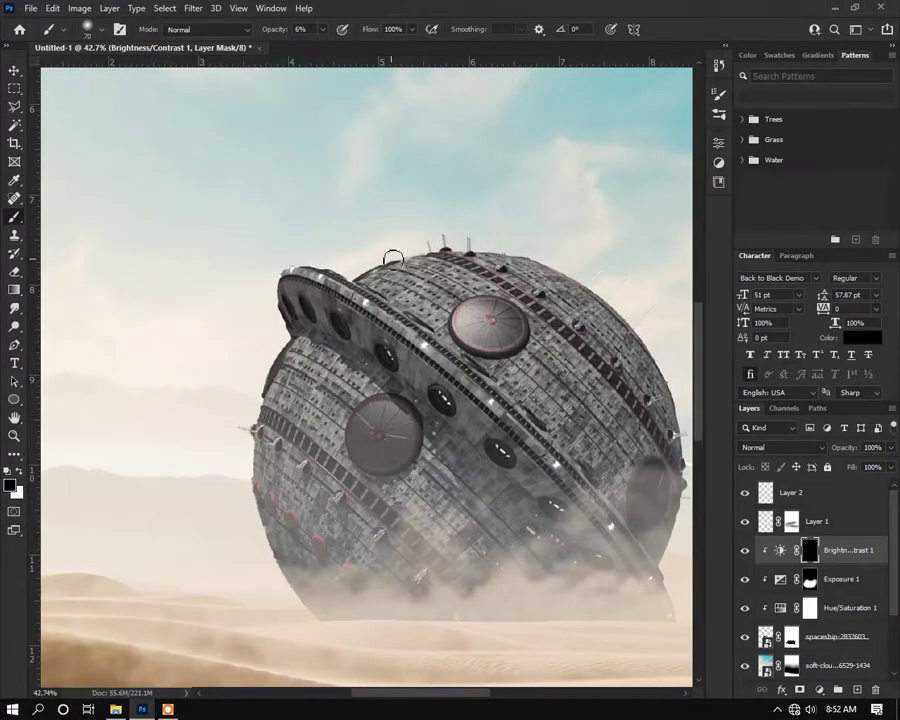
pyautogui.press('x')
pyautogui.moveTo(276, 31); pyautogui.dragTo(284, 32)
pyautogui.moveTo(356, 283); pyautogui.dragTo(419, 258)
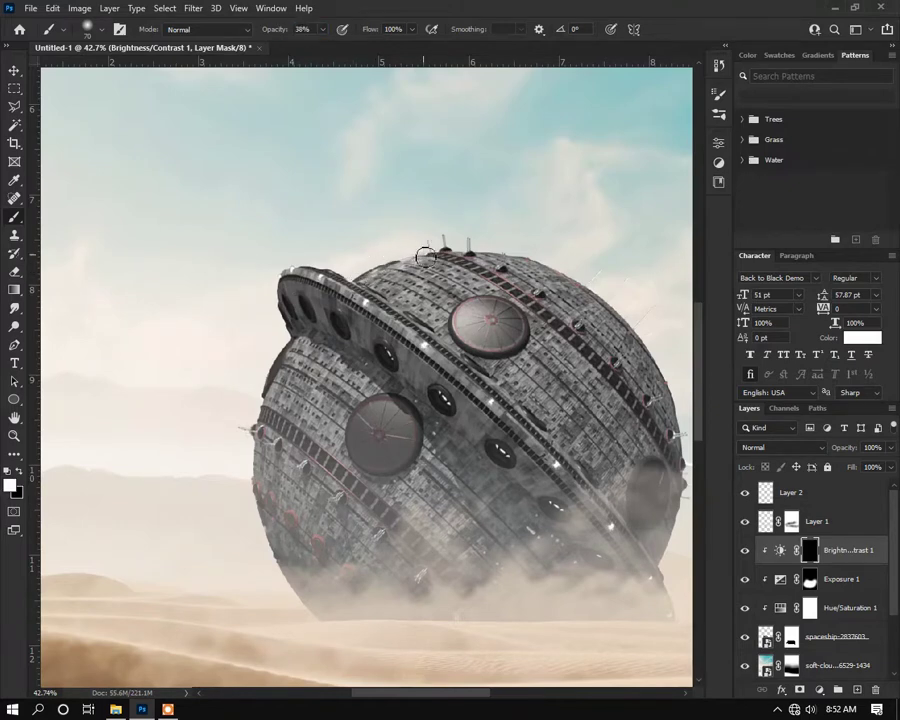
pyautogui.moveTo(360, 271)
pyautogui.mouseDown()
pyautogui.moveTo(489, 247)
pyautogui.moveTo(550, 261)
pyautogui.moveTo(646, 330)
pyautogui.moveTo(574, 272)
pyautogui.moveTo(425, 245)
pyautogui.moveTo(354, 276)
pyautogui.moveTo(288, 267)
pyautogui.moveTo(274, 321)
pyautogui.moveTo(280, 336)
pyautogui.moveTo(303, 253)
pyautogui.moveTo(344, 268)
pyautogui.moveTo(272, 312)
pyautogui.moveTo(287, 349)
pyautogui.moveTo(273, 329)
pyautogui.moveTo(257, 454)
pyautogui.mouseUp()
# Step: Broaden the mask highlights on the sphere's upper and left sides with a 200 px brush, finishing at 500 px and 7% opacity
pyautogui.scroll(-4, 225, 351)
pyautogui.press(']')
pyautogui.press(']')
pyautogui.press(']')
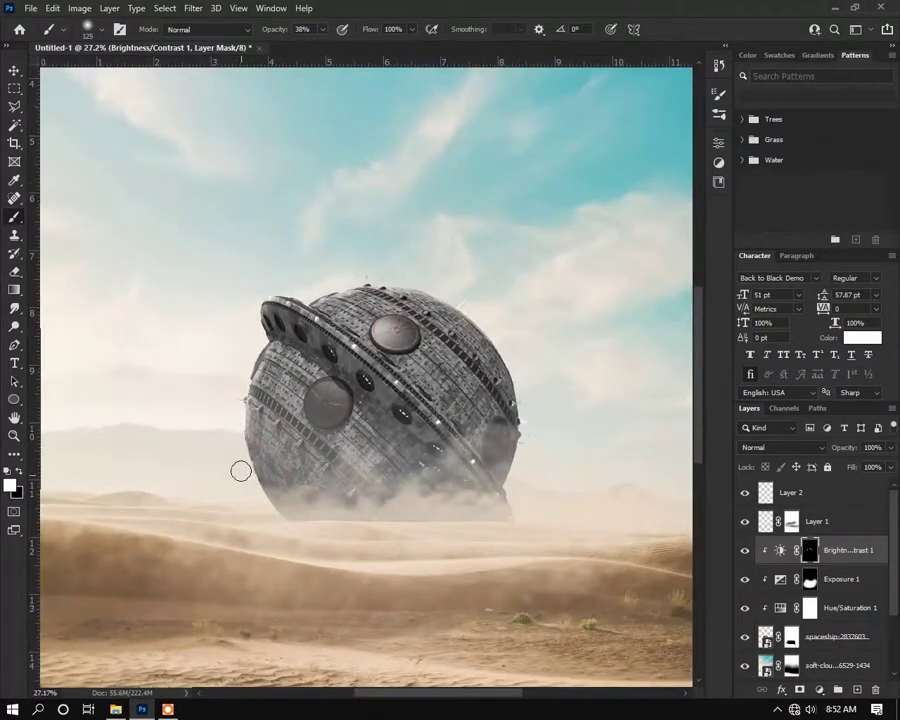
pyautogui.scroll(2, 247, 390)
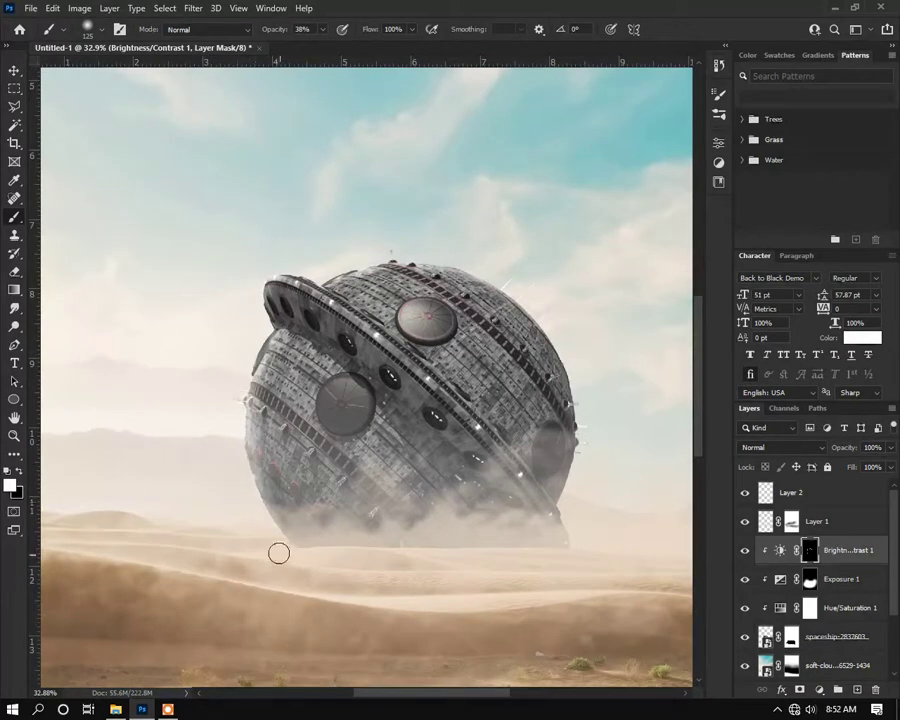
pyautogui.press(']')
pyautogui.press(']')
pyautogui.press(']')
pyautogui.moveTo(305, 312)
pyautogui.mouseDown()
pyautogui.moveTo(288, 304)
pyautogui.moveTo(436, 237)
pyautogui.moveTo(510, 277)
pyautogui.moveTo(560, 384)
pyautogui.moveTo(484, 252)
pyautogui.mouseUp()
pyautogui.moveTo(413, 242); pyautogui.dragTo(270, 267)
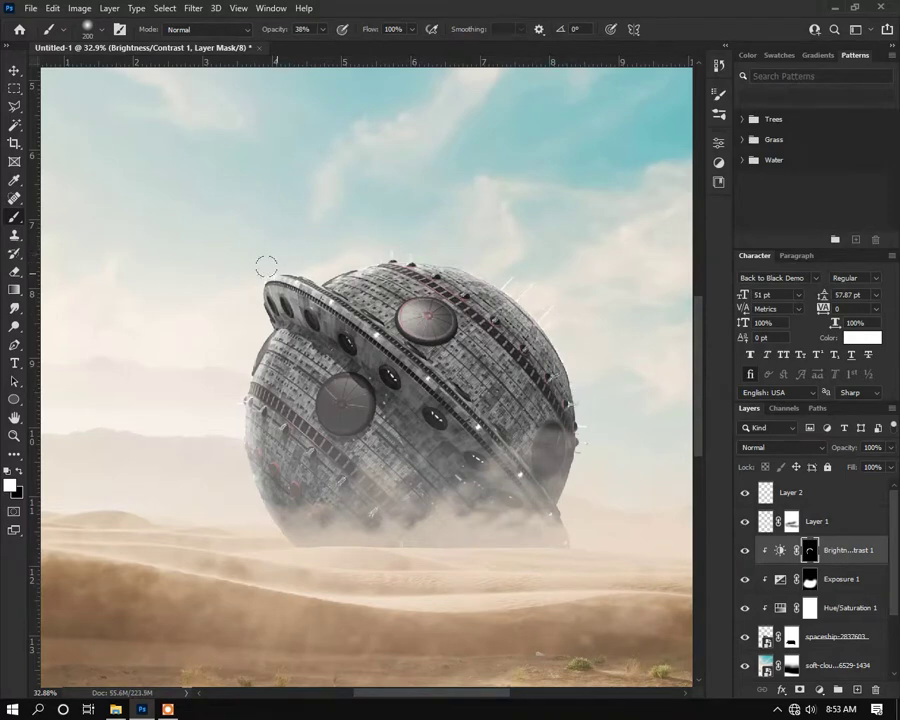
pyautogui.moveTo(236, 442); pyautogui.dragTo(268, 526)
pyautogui.press(']')
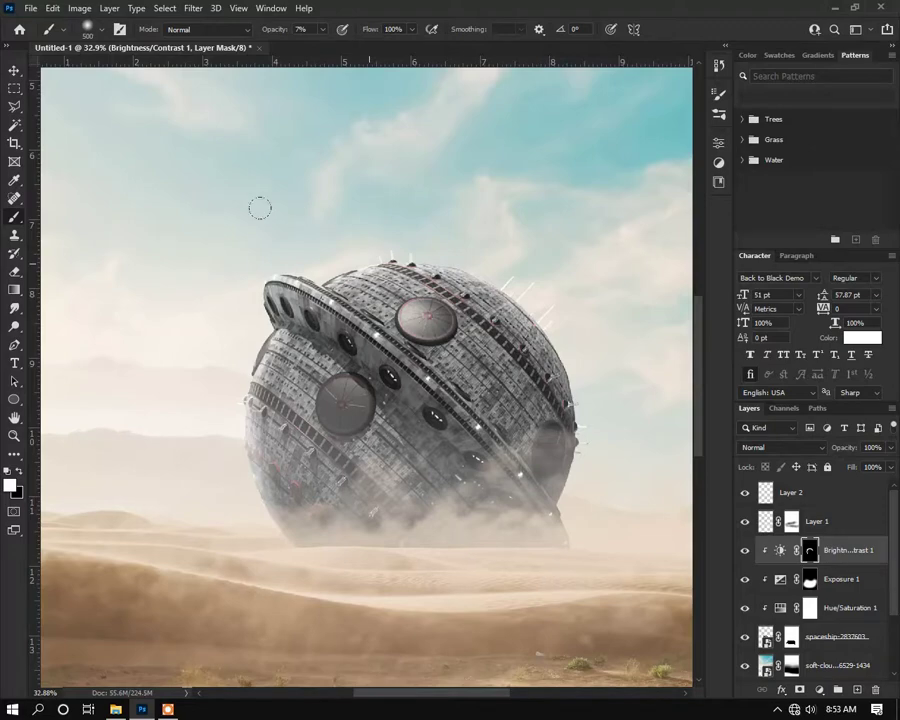
pyautogui.scroll(-2, 240, 314)
pyautogui.scroll(1, 236, 340)
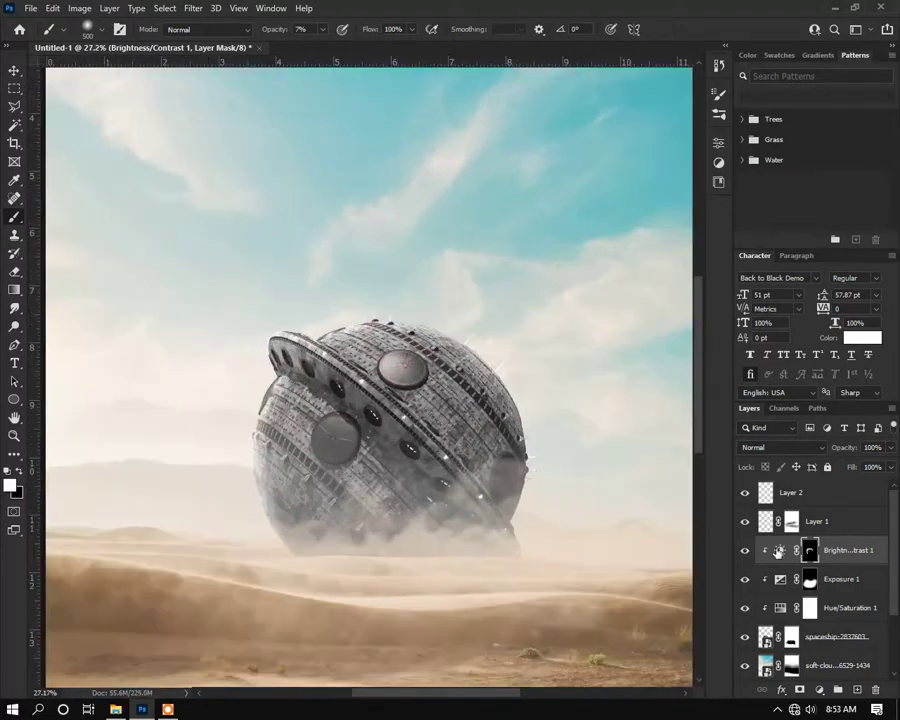
# Step: Set the Brightness/Contrast 1 adjustment to brightness 131 and contrast 32
pyautogui.click(718, 142)
pyautogui.moveTo(673, 217); pyautogui.dragTo(675, 217)
pyautogui.moveTo(598, 242); pyautogui.dragTo(625, 243)
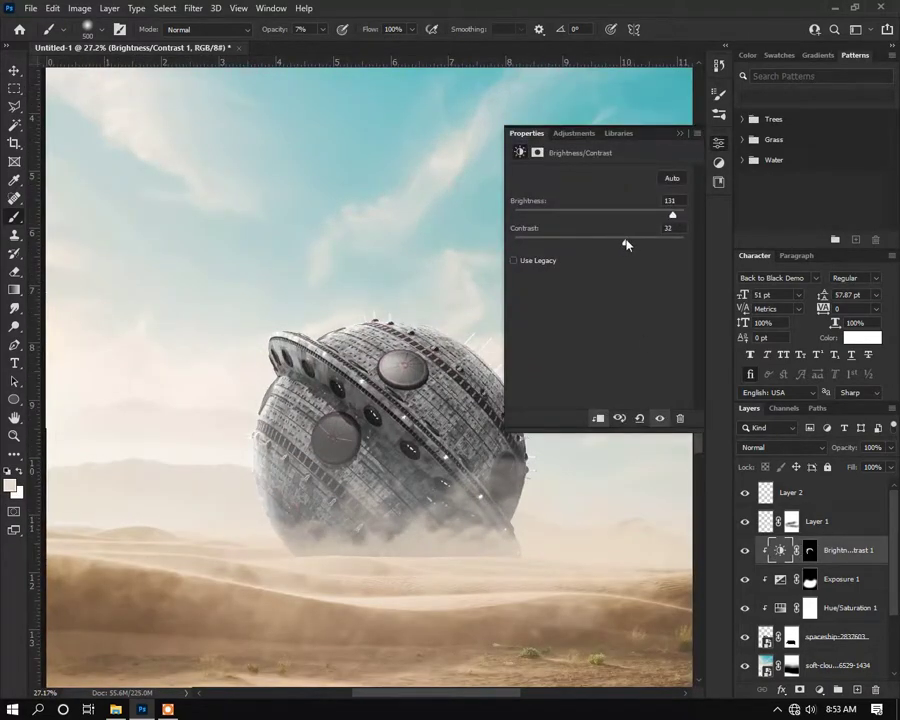
pyautogui.click(680, 134)
# Step: Reselect the Brightness/Contrast 1 mask and paint white along the spaceship's ring with a 125 px brush at 99% opacity
pyautogui.scroll(1, 338, 255)
pyautogui.scroll(1, 338, 255)
pyautogui.click(338, 255)
pyautogui.click(432, 266)
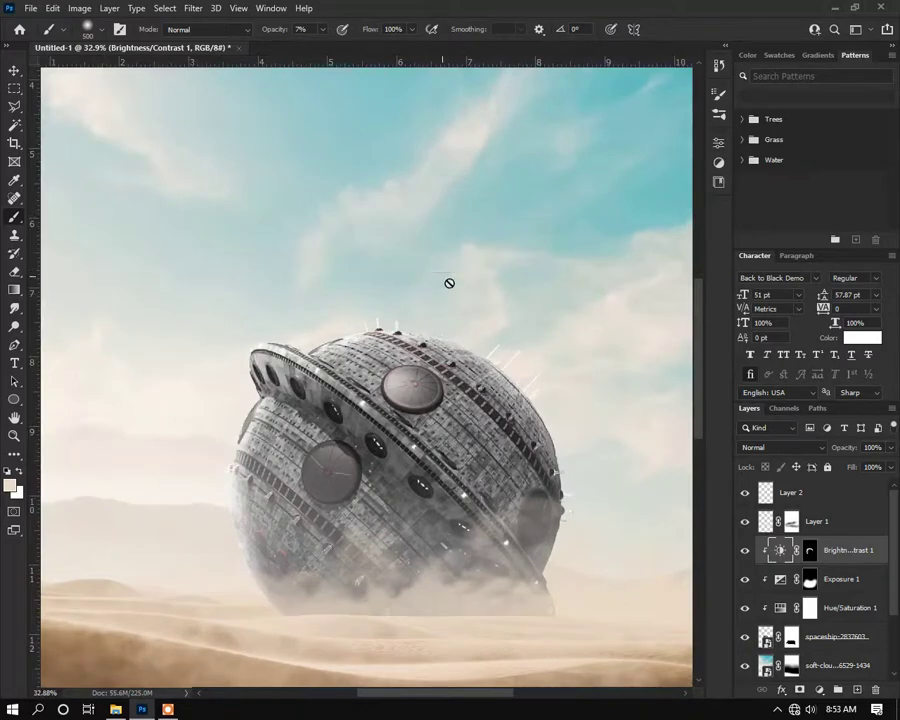
pyautogui.click(810, 551)
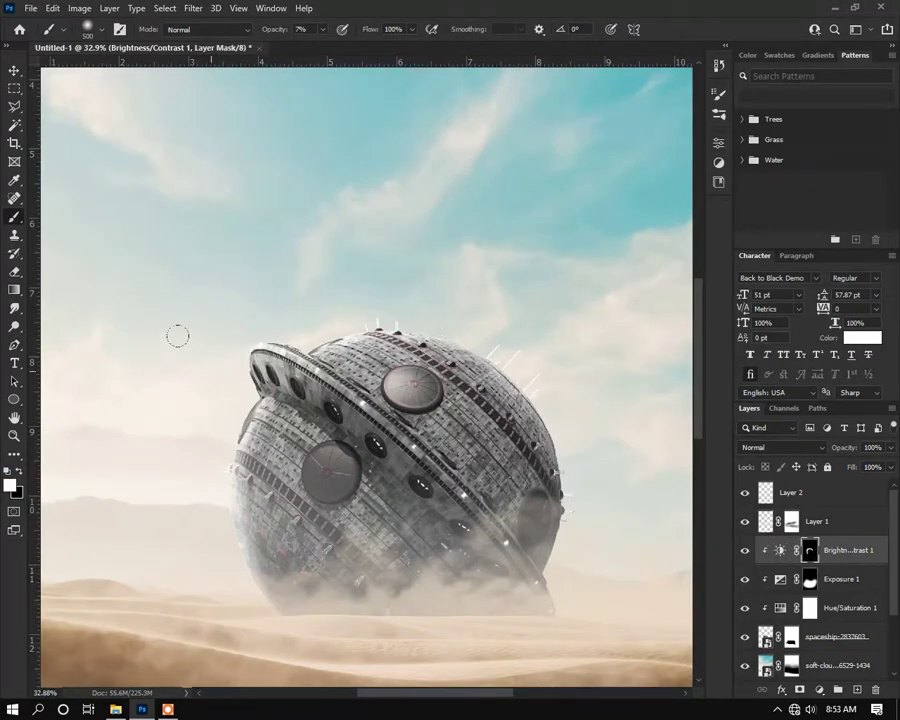
pyautogui.moveTo(271, 34); pyautogui.dragTo(288, 34)
pyautogui.scroll(4, 283, 240)
pyautogui.press('[')
pyautogui.press('[')
pyautogui.press('[')
pyautogui.press('[')
pyautogui.press('[')
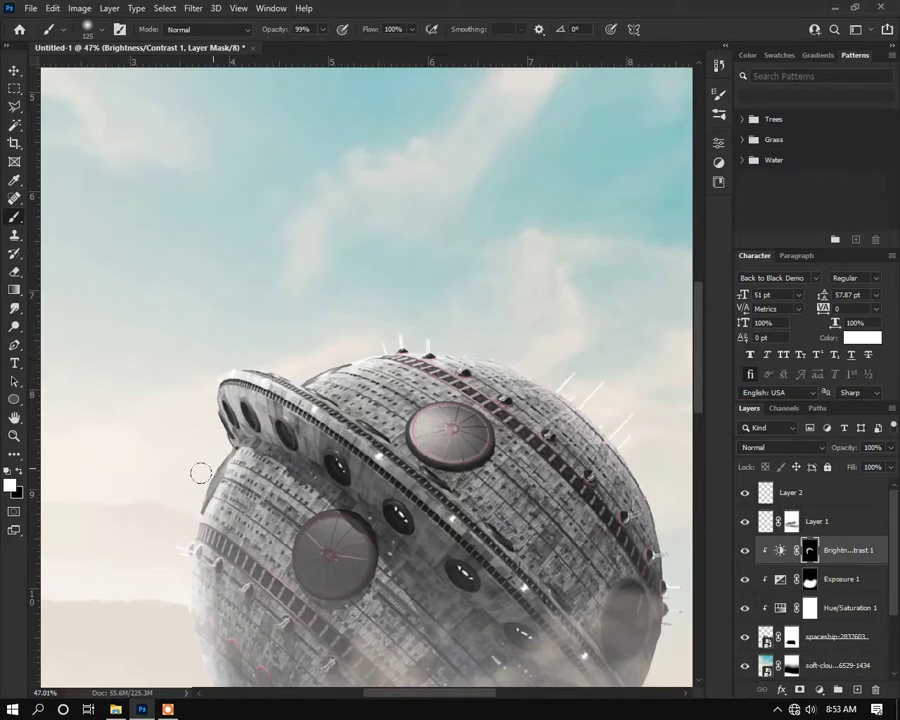
pyautogui.scroll(-4, 200, 472)
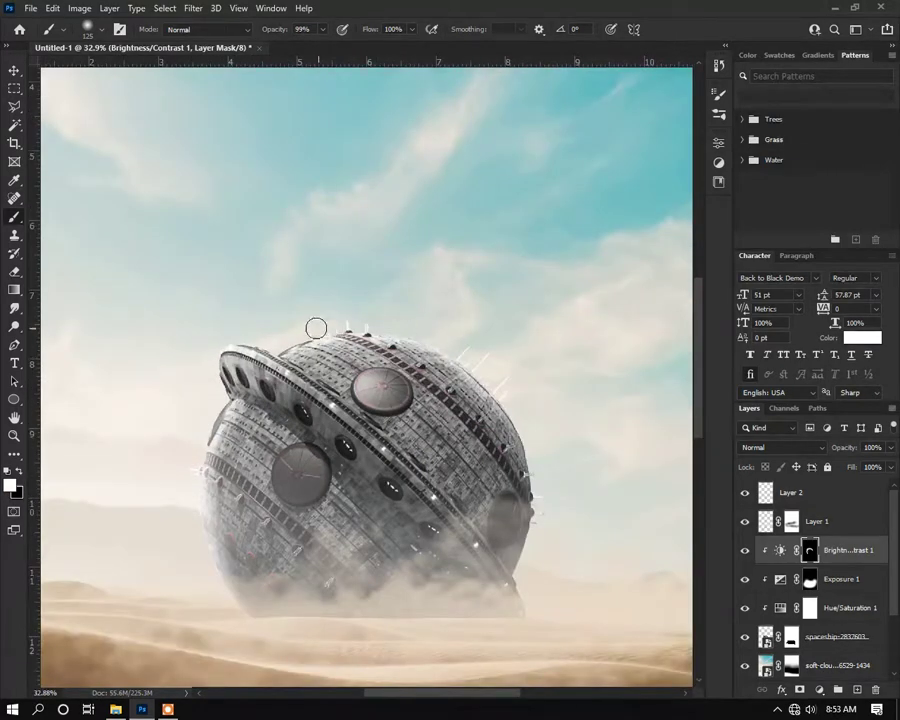
pyautogui.scroll(-3, 368, 323)
pyautogui.moveTo(321, 343); pyautogui.dragTo(374, 383)
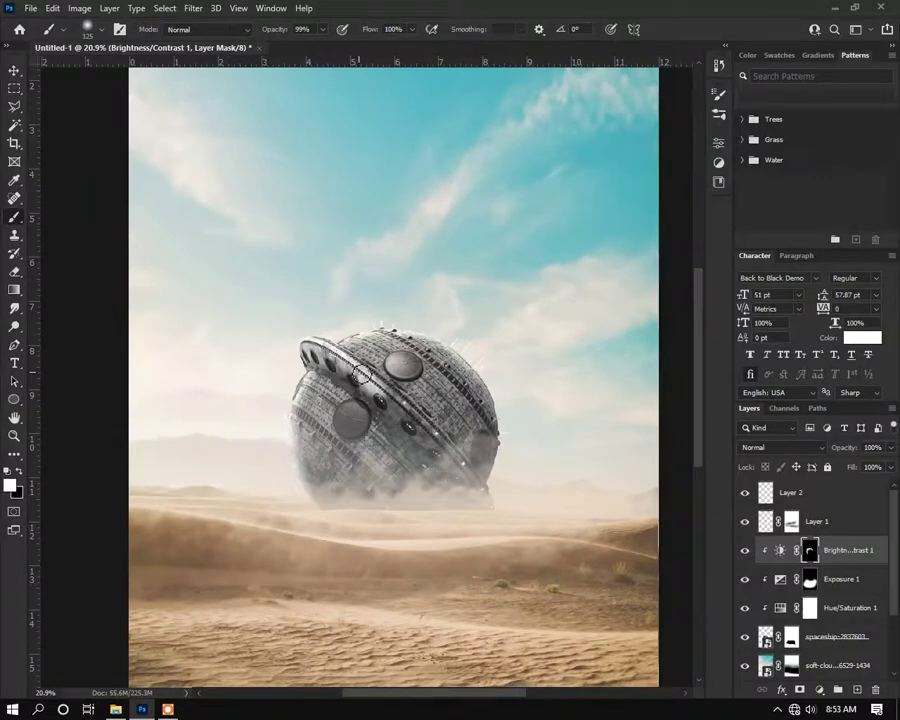
# Step: Lower the brush opacity to 24% and paint highlights on the mask over the ring and the two round hatches
pyautogui.scroll(4, 347, 363)
pyautogui.moveTo(276, 32); pyautogui.dragTo(237, 36)
pyautogui.scroll(4, 347, 343)
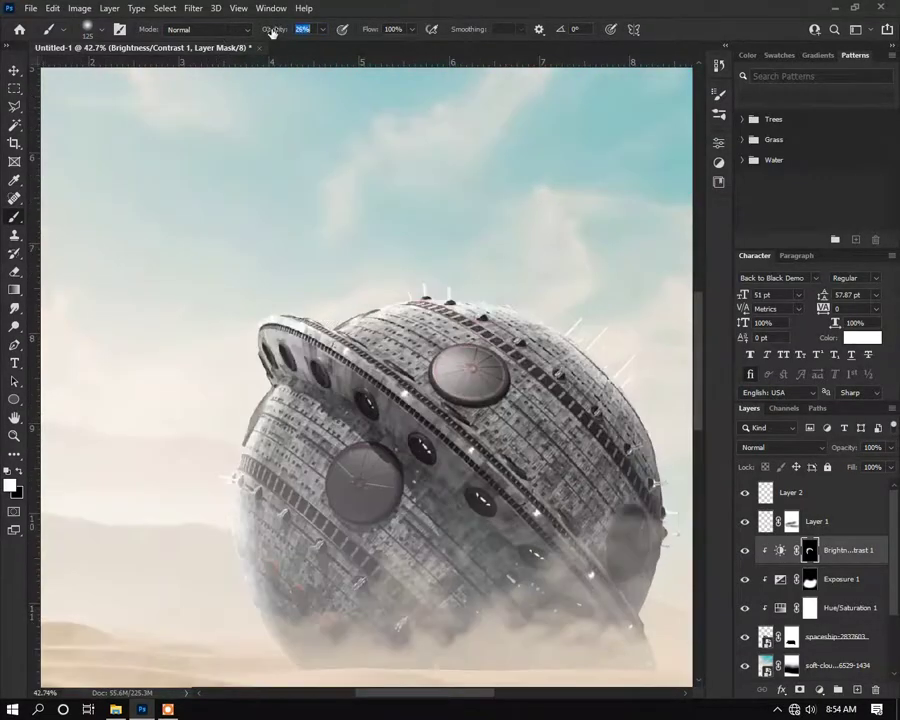
pyautogui.moveTo(327, 337)
pyautogui.mouseDown()
pyautogui.moveTo(446, 424)
pyautogui.moveTo(382, 362)
pyautogui.moveTo(394, 376)
pyautogui.mouseUp()
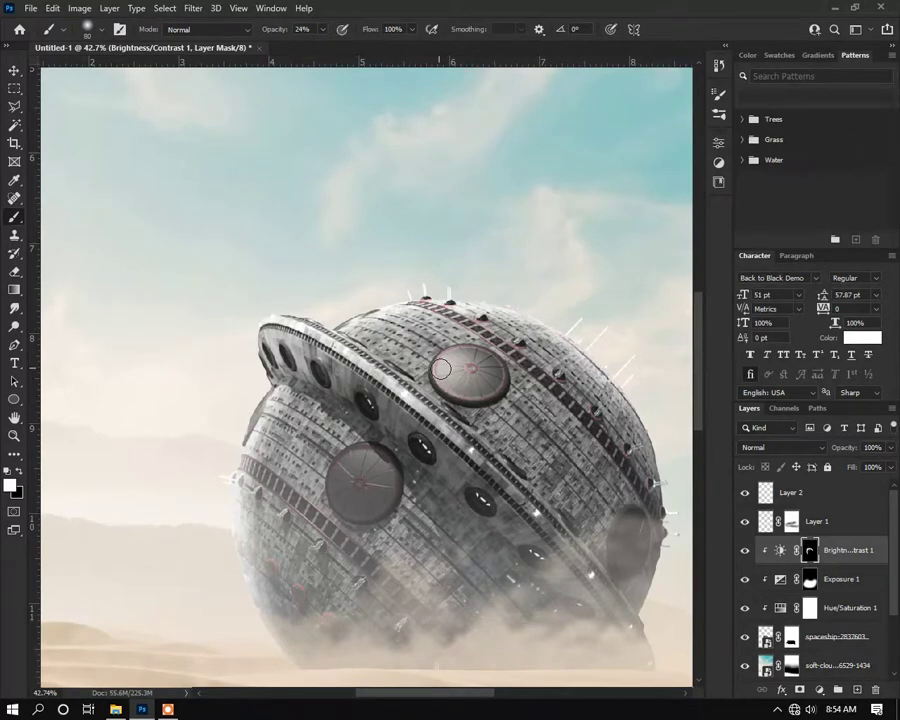
pyautogui.moveTo(452, 362)
pyautogui.mouseDown()
pyautogui.moveTo(468, 368)
pyautogui.moveTo(462, 357)
pyautogui.mouseUp()
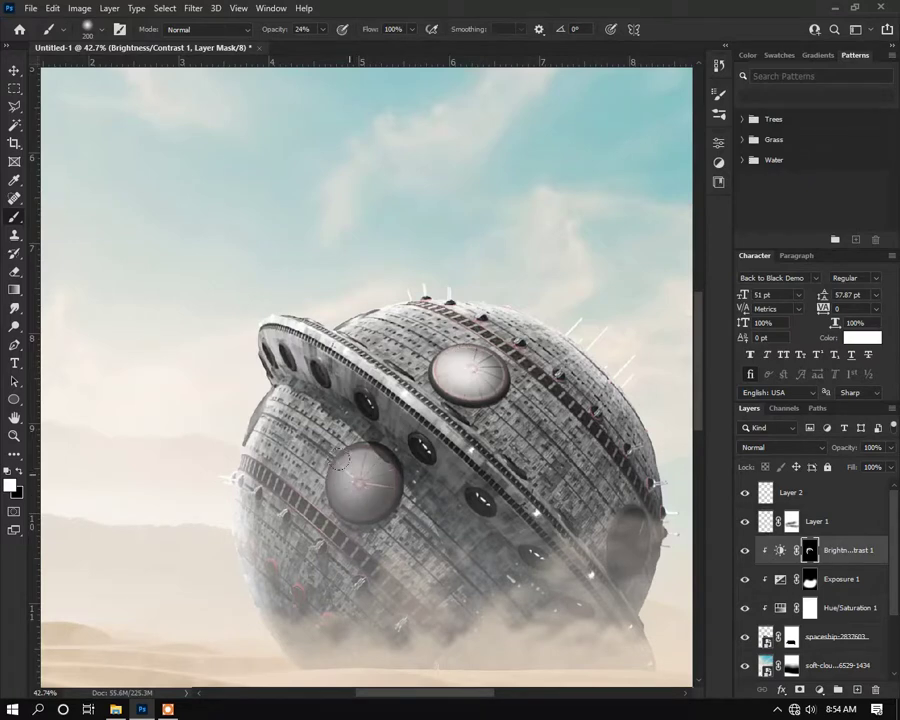
# Step: Paint black on the Brightness/Contrast 1 mask with a 200 px brush to tone down the highlights on both round hatches
pyautogui.scroll(-1, 350, 440)
pyautogui.press('x')
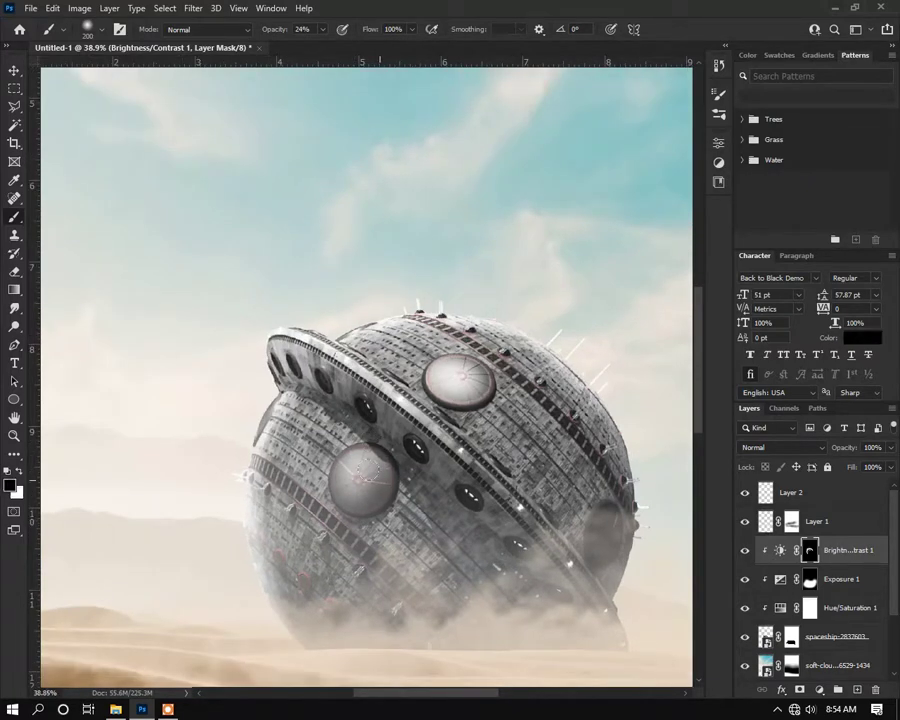
pyautogui.moveTo(455, 384)
pyautogui.mouseDown()
pyautogui.moveTo(468, 374)
pyautogui.moveTo(456, 376)
pyautogui.moveTo(467, 384)
pyautogui.mouseUp()
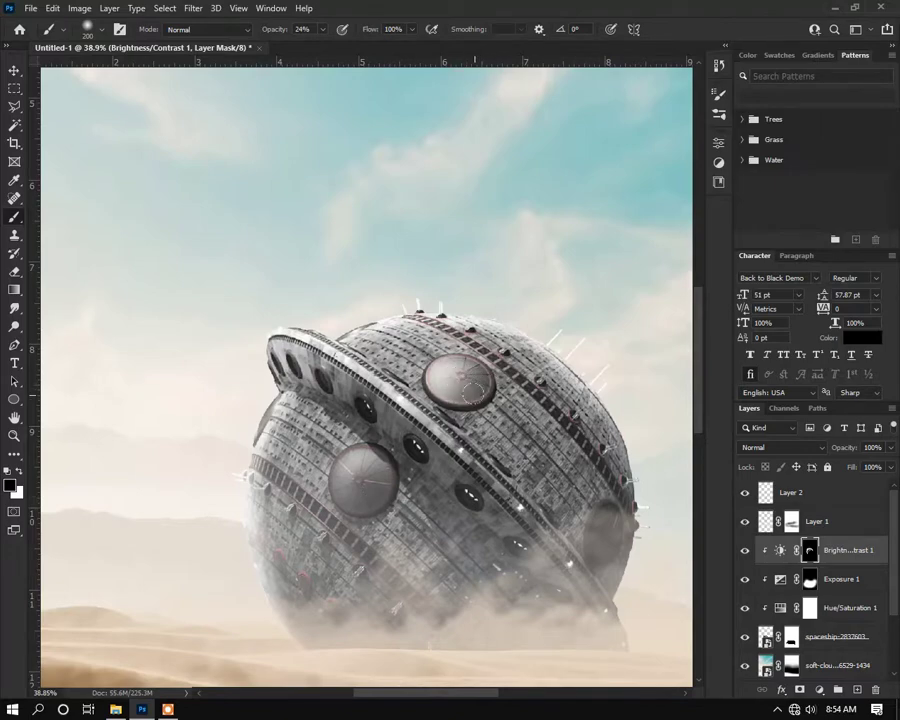
pyautogui.scroll(-9, 474, 393)
pyautogui.scroll(2, 560, 495)
# Step: Add a second Brightness/Contrast adjustment with brightness -72, clip it to the spaceship and invert its mask to black
pyautogui.click(820, 689)
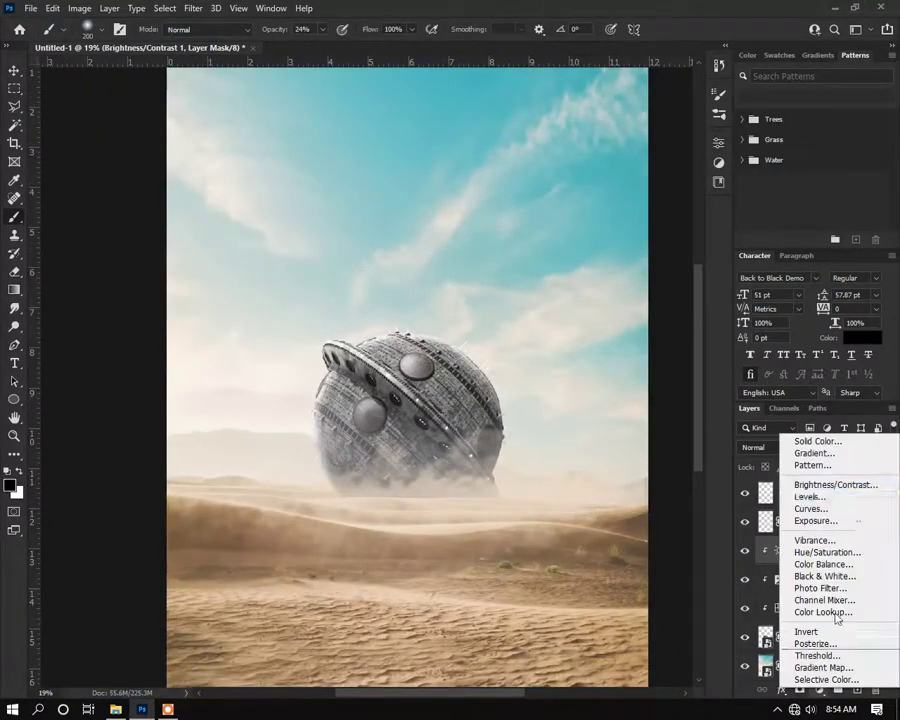
pyautogui.click(818, 485)
pyautogui.moveTo(597, 218); pyautogui.dragTo(558, 215)
pyautogui.click(598, 418)
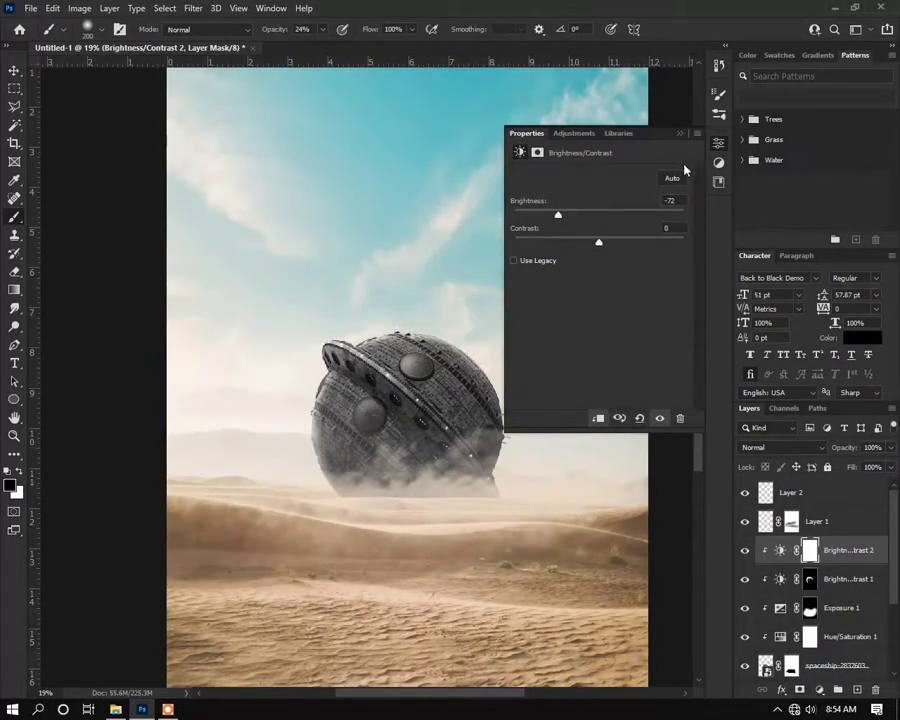
pyautogui.click(680, 133)
pyautogui.hotkey('ctrl', 'i')
pyautogui.scroll(2, 514, 450)
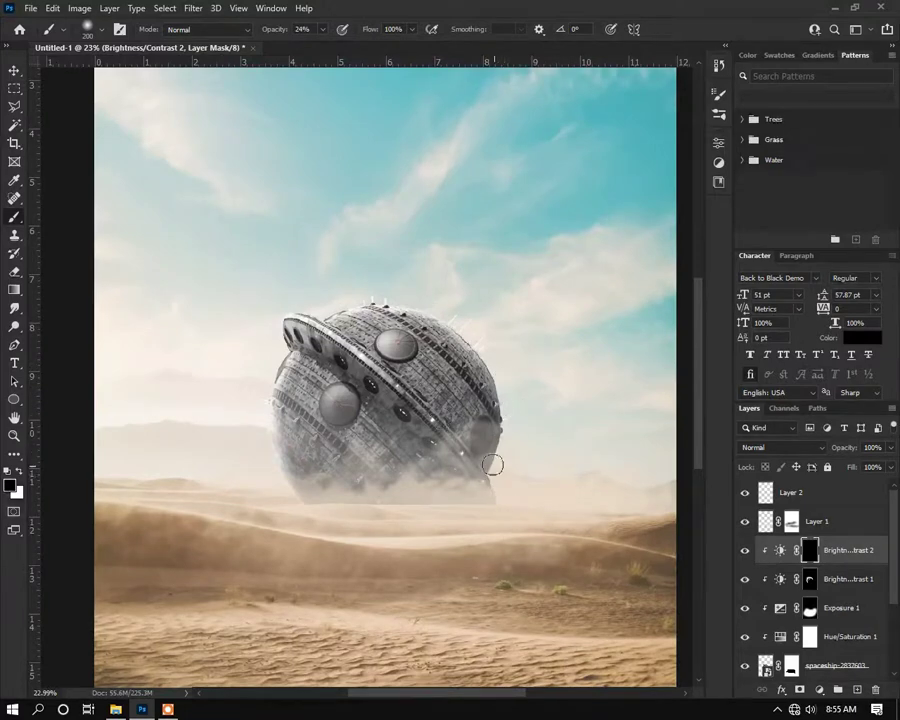
# Step: Paint white on the Brightness/Contrast 2 mask at 37% opacity, with 200 and 500 px brushes, to darken the spaceship's lower right side and base
pyautogui.scroll(2, 512, 396)
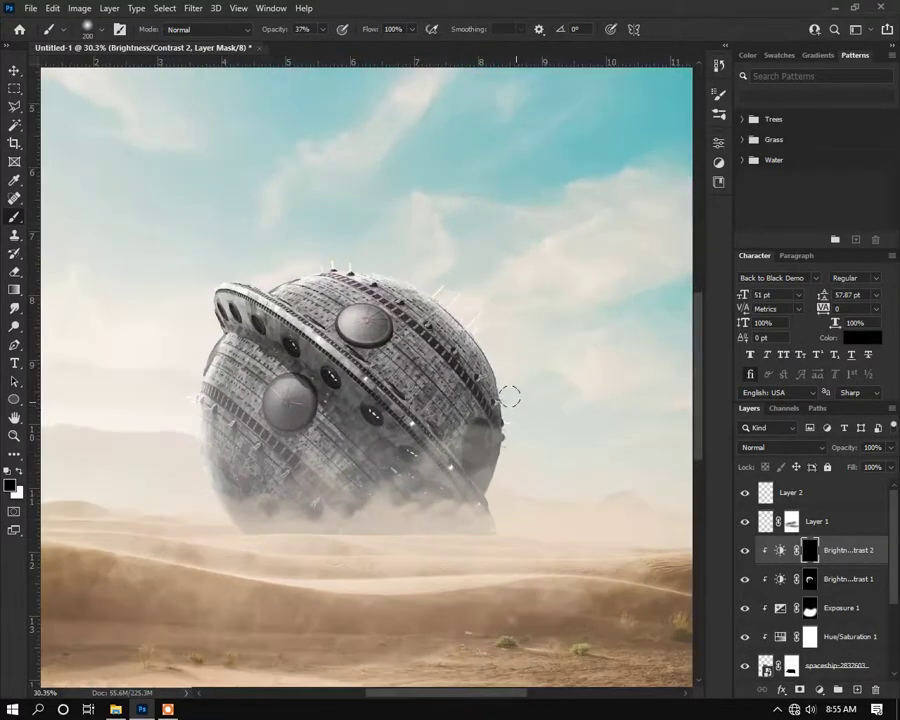
pyautogui.press('x')
pyautogui.moveTo(519, 426); pyautogui.dragTo(492, 500)
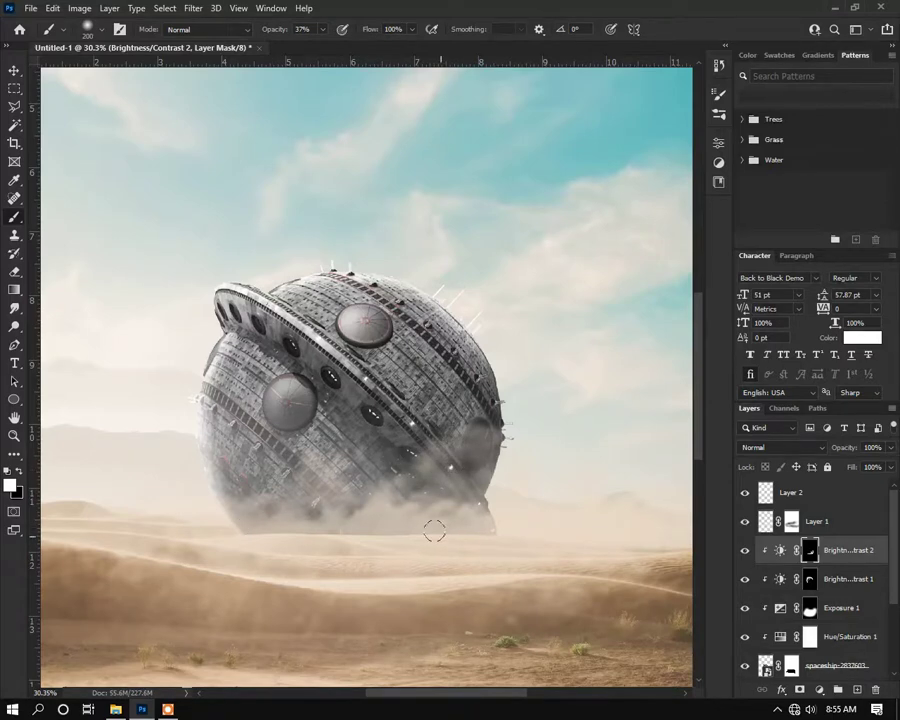
pyautogui.moveTo(390, 472); pyautogui.dragTo(302, 476)
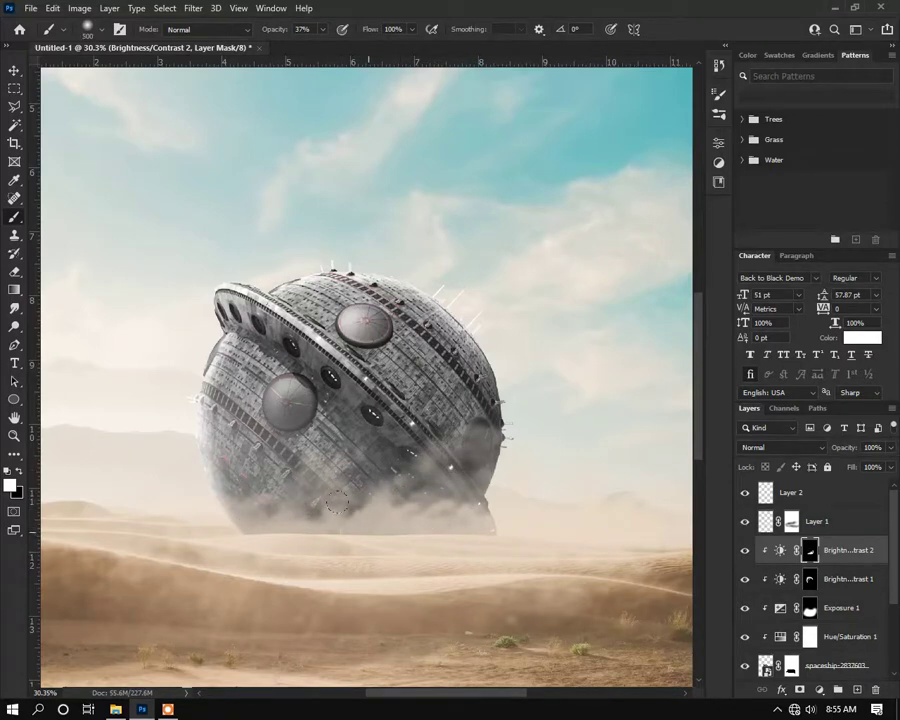
pyautogui.scroll(-2, 312, 520)
pyautogui.press(']')
pyautogui.press(']')
pyautogui.press(']')
pyautogui.scroll(-4, 398, 393)
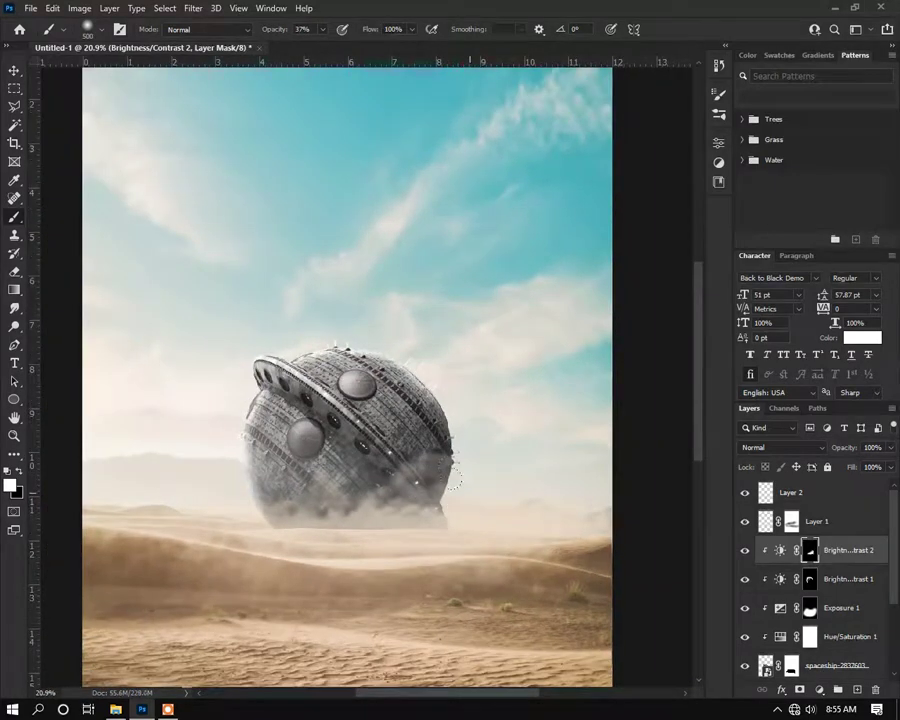
pyautogui.press('v')
pyautogui.scroll(2, 330, 500)
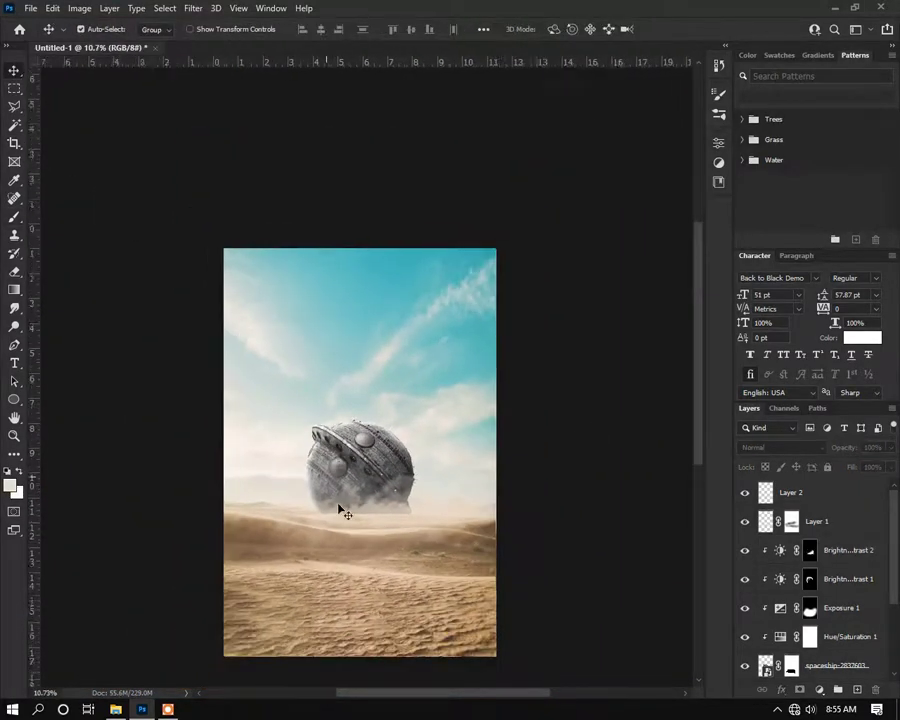
pyautogui.scroll(-1, 236, 421)
pyautogui.scroll(1, 246, 422)
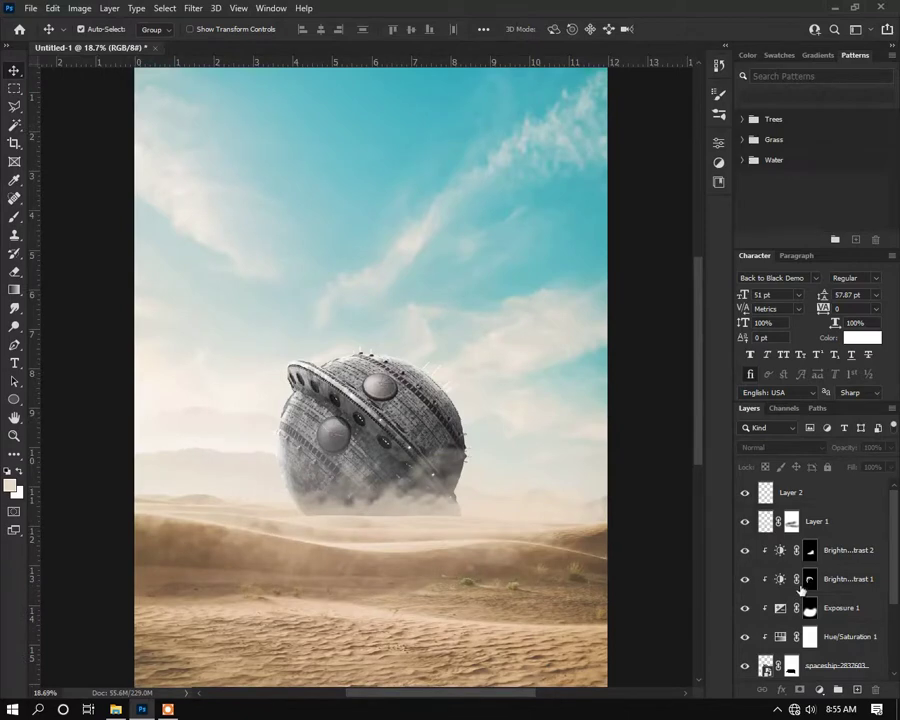
# Step: Target the Brightness/Contrast 1 mask with a black 500 px brush at 7% opacity to soften the spaceship's highlights
pyautogui.click(808, 580)
pyautogui.press('b')
pyautogui.scroll(2, 317, 418)
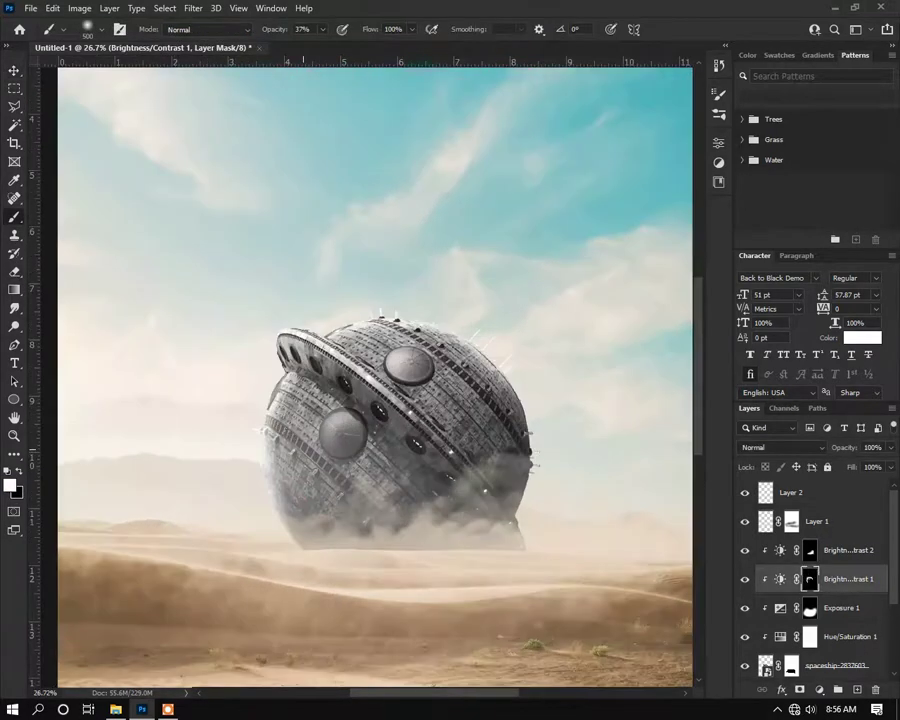
pyautogui.press('x')
pyautogui.moveTo(260, 30); pyautogui.dragTo(262, 30)
pyautogui.scroll(3, 340, 547)
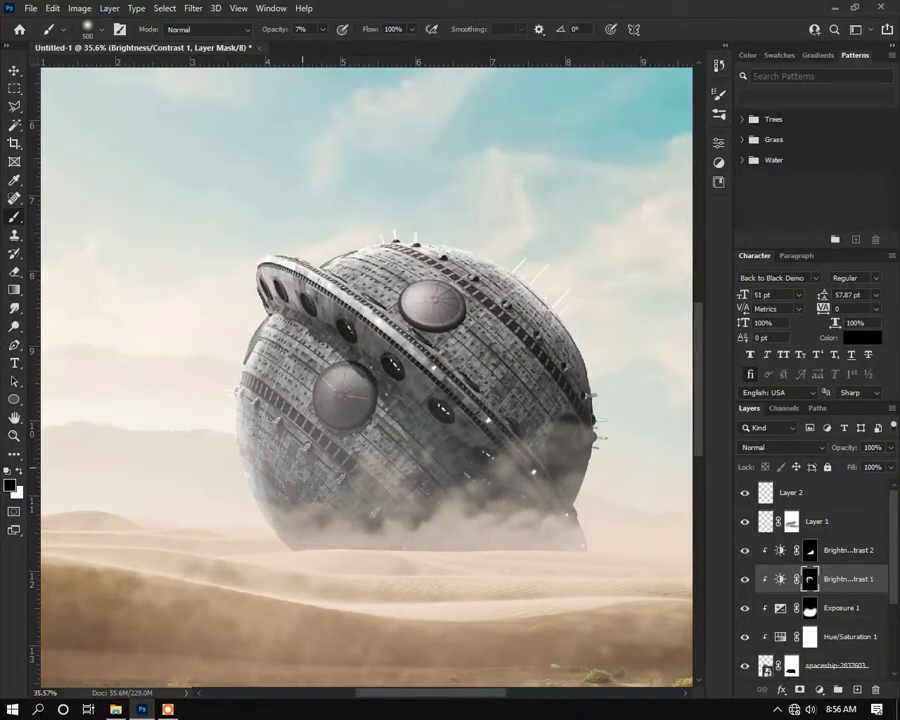
pyautogui.scroll(-3, 347, 572)
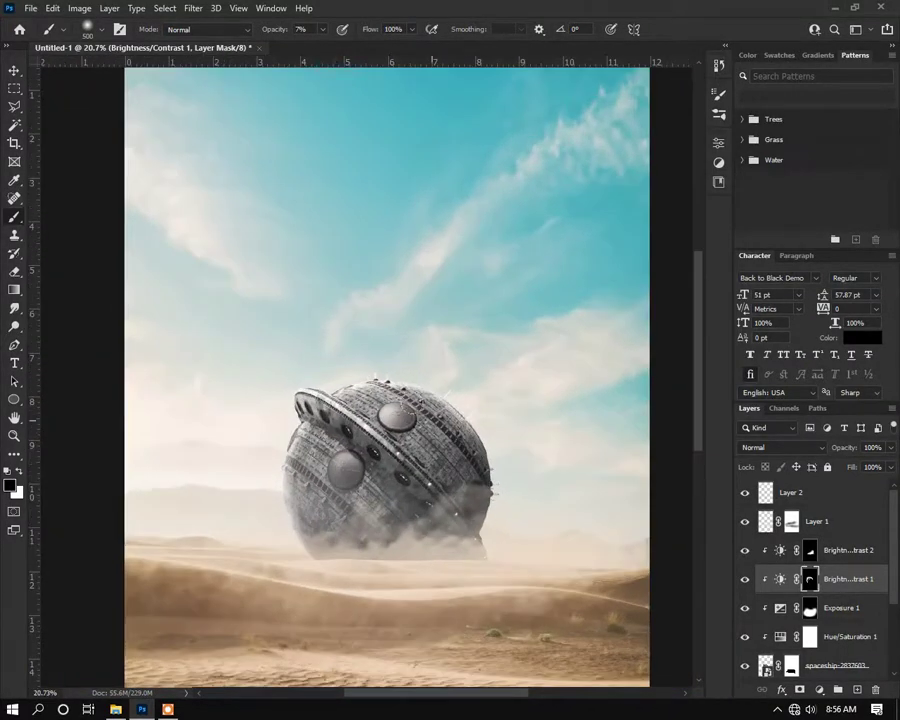
pyautogui.scroll(-2, 380, 432)
pyautogui.scroll(1, 405, 455)
# Step: Add an empty layer above Brightness/Contrast 2, clip it to the spaceship and set a light beige foreground colour
pyautogui.click(846, 551)
pyautogui.click(857, 690)
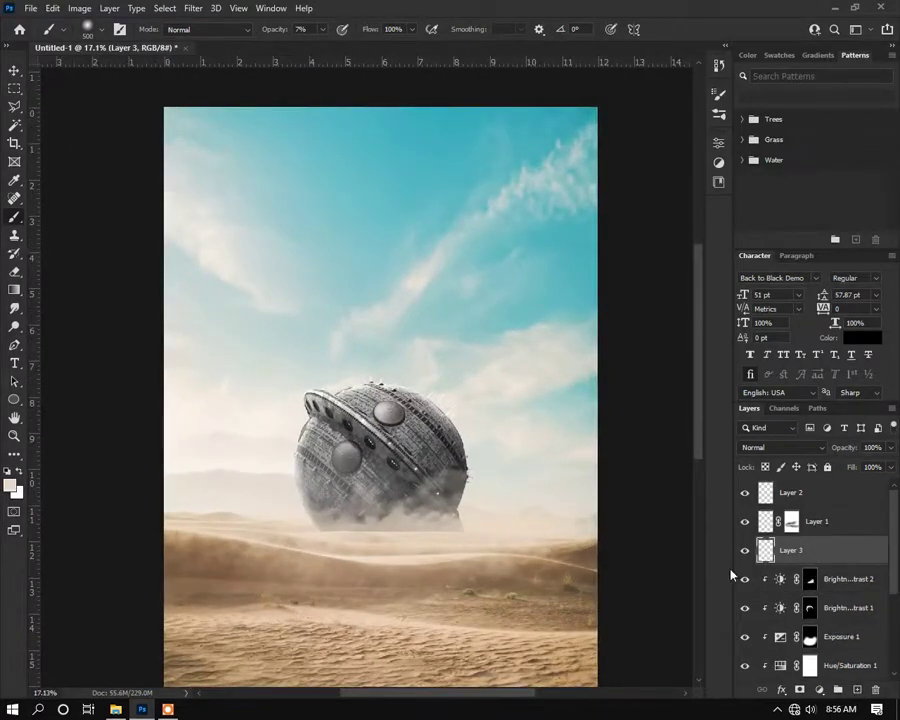
pyautogui.click(10, 488)
pyautogui.click(810, 285)
# Step: Paint beige haze along the spaceship's upper left edge and ring with a 500 px brush at 72% opacity
pyautogui.scroll(3, 373, 320)
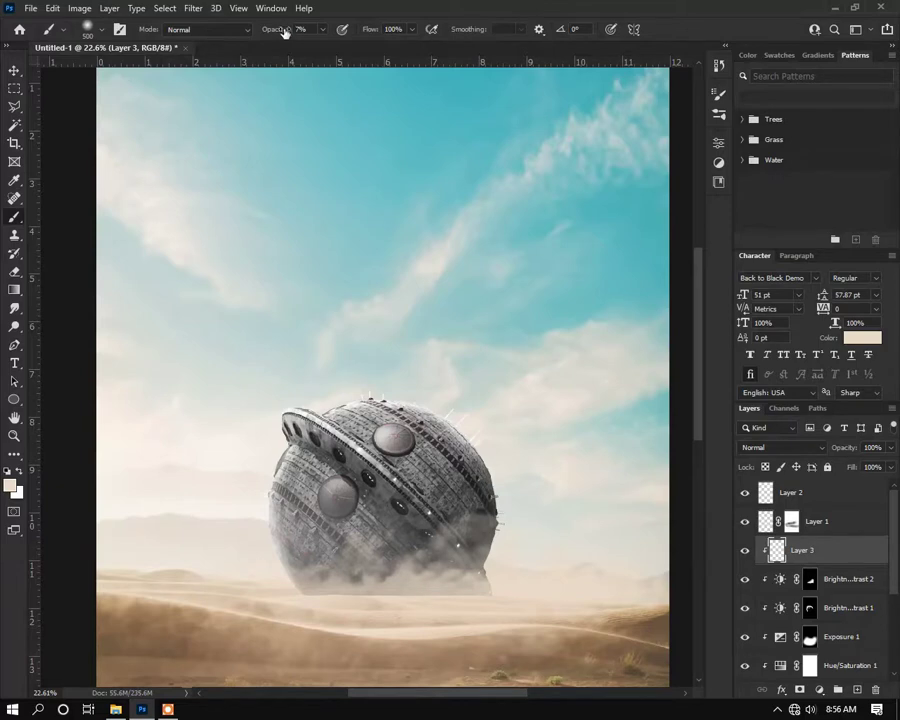
pyautogui.moveTo(388, 370)
pyautogui.mouseDown()
pyautogui.moveTo(311, 348)
pyautogui.moveTo(263, 367)
pyautogui.moveTo(230, 434)
pyautogui.moveTo(236, 560)
pyautogui.mouseUp()
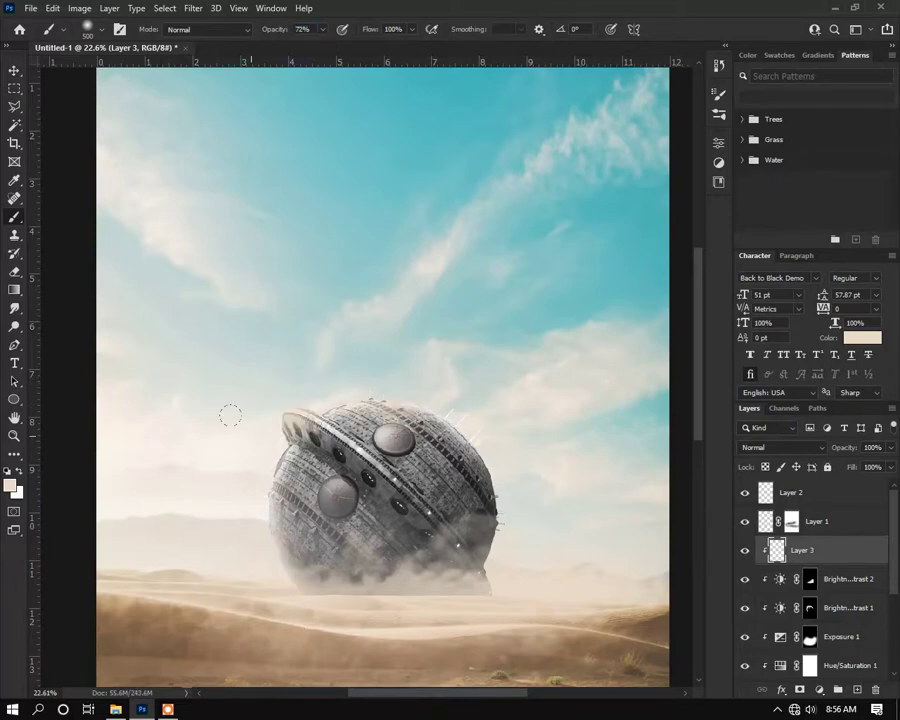
pyautogui.moveTo(228, 424); pyautogui.dragTo(235, 405)
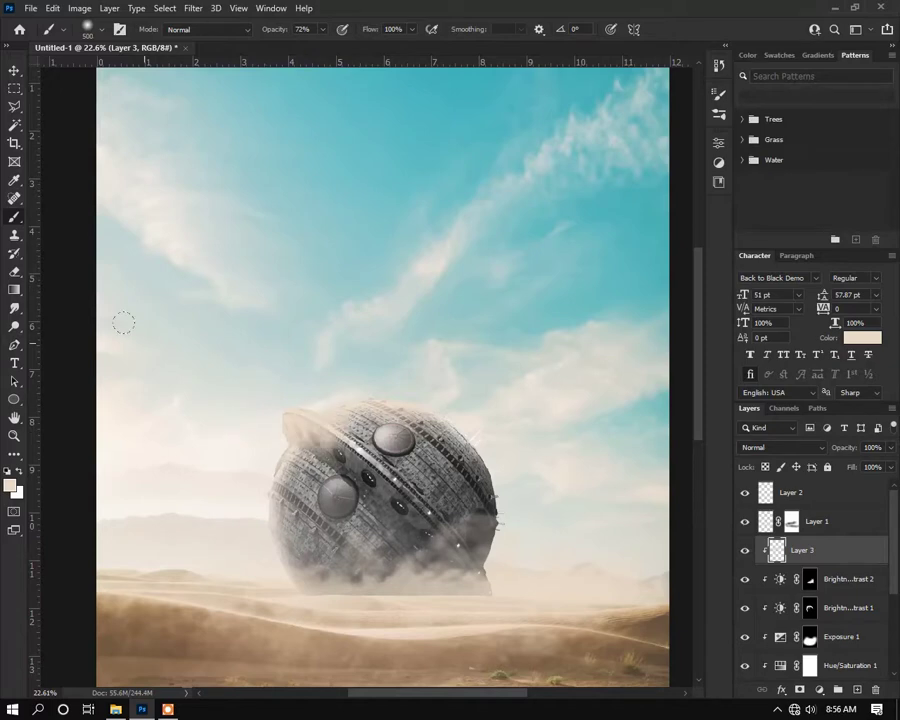
# Step: Try the Overlay blend mode at 31% opacity on the beige haze layer
pyautogui.click(12, 71)
pyautogui.moveTo(847, 448); pyautogui.dragTo(836, 448)
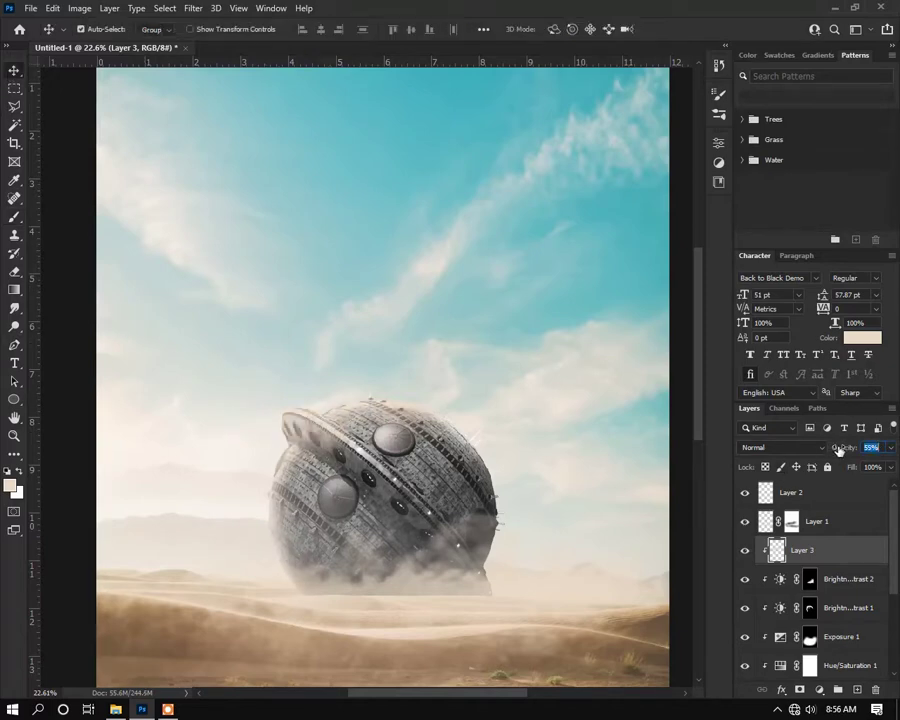
pyautogui.click(786, 448)
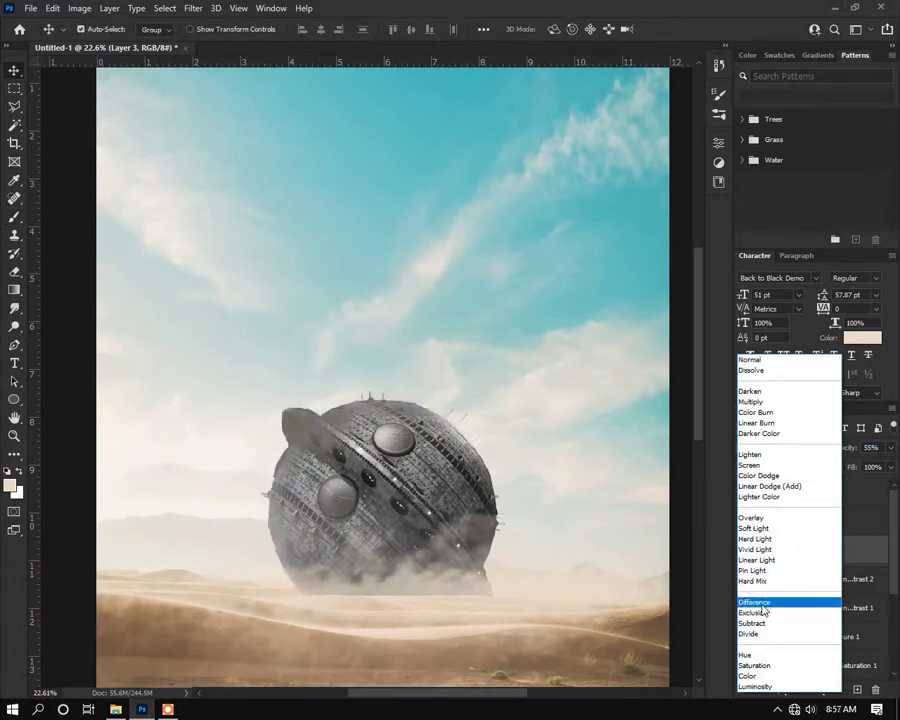
pyautogui.click(758, 518)
pyautogui.moveTo(844, 453)
pyautogui.mouseDown()
pyautogui.moveTo(871, 463)
pyautogui.moveTo(836, 451)
pyautogui.mouseUp()
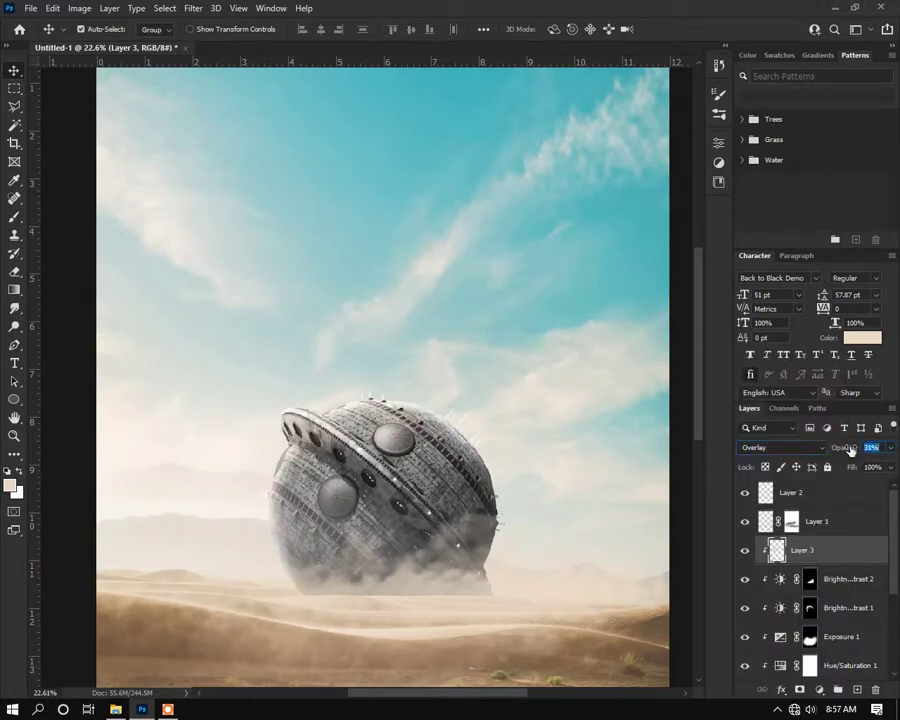
# Step: Apply a Gaussian Blur with a 7.6 pixel radius to the beige haze layer
pyautogui.click(193, 8)
pyautogui.moveTo(230, 186)
pyautogui.click(400, 244)
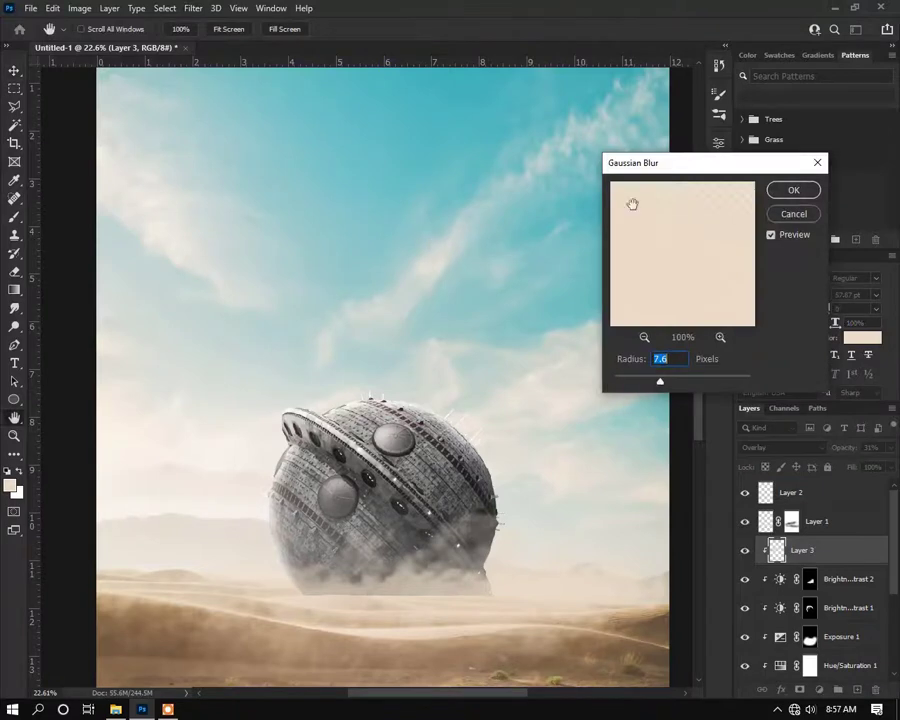
pyautogui.click(793, 190)
# Step: Set the beige haze layer's blend mode to Normal and its opacity to 37%
pyautogui.click(785, 447)
pyautogui.click(757, 358)
pyautogui.moveTo(847, 451); pyautogui.dragTo(845, 454)
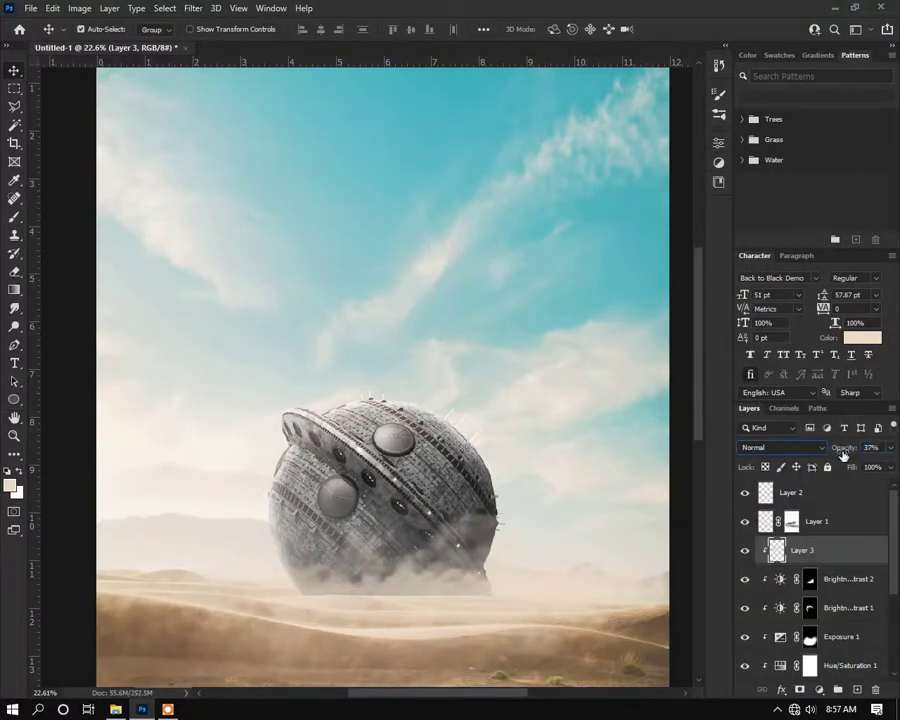
pyautogui.click(242, 367)
pyautogui.scroll(-4, 245, 370)
pyautogui.scroll(2, 825, 614)
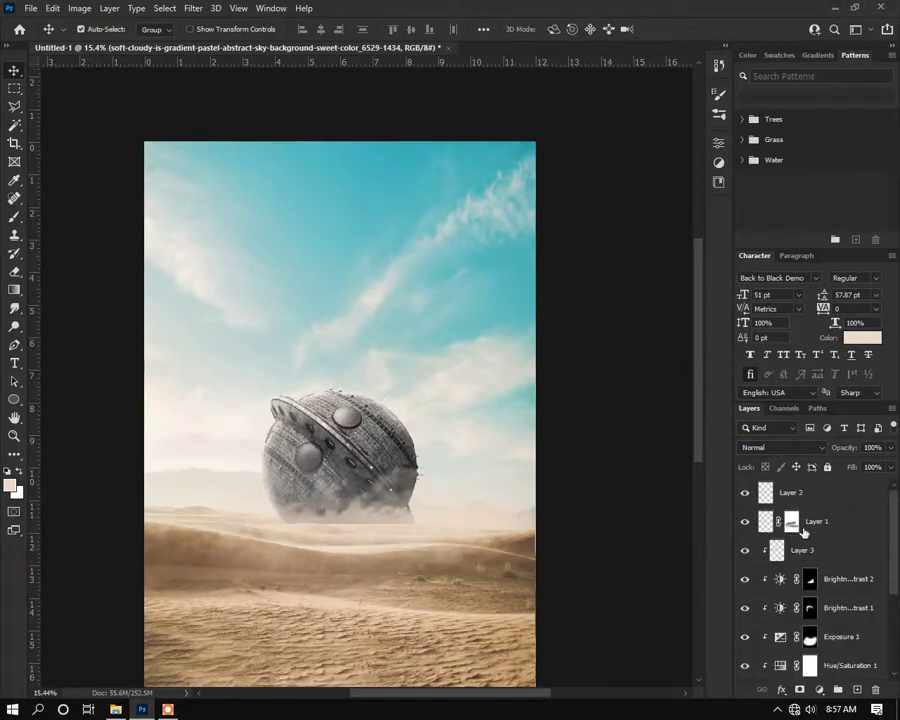
# Step: Lower Layer 1's opacity to 76% and the Brightness/Contrast 2 adjustment's opacity to 84%
pyautogui.click(815, 521)
pyautogui.moveTo(838, 452); pyautogui.dragTo(849, 456)
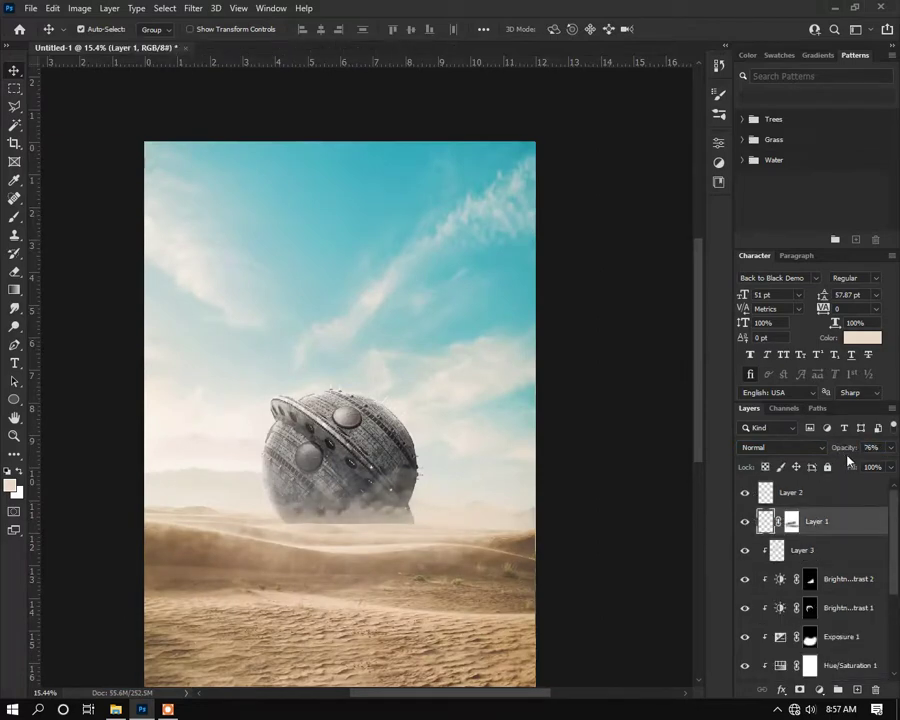
pyautogui.click(809, 579)
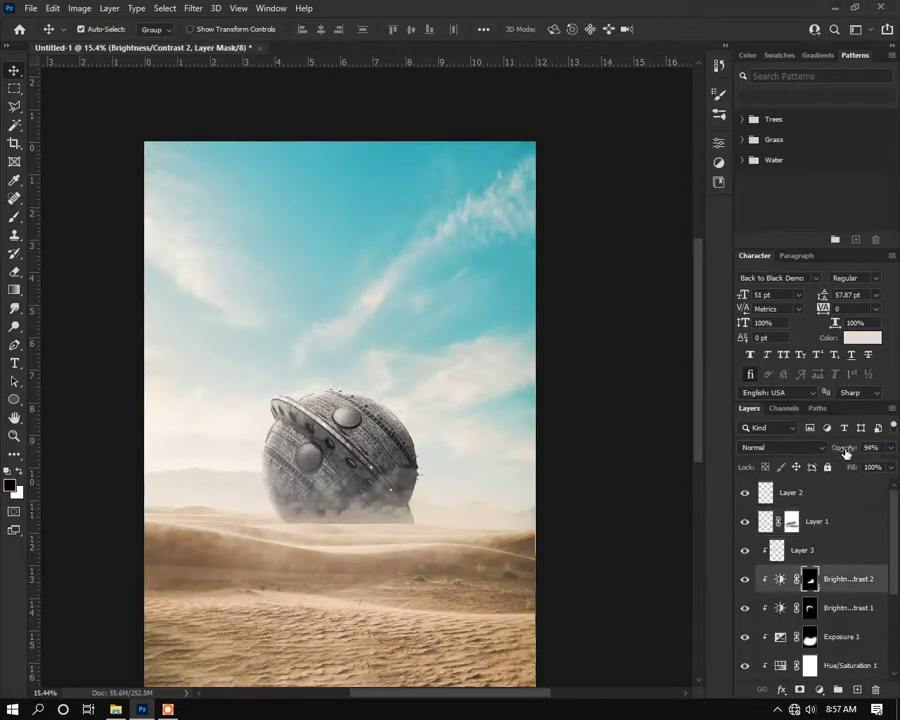
pyautogui.click(537, 497)
pyautogui.scroll(5, 390, 520)
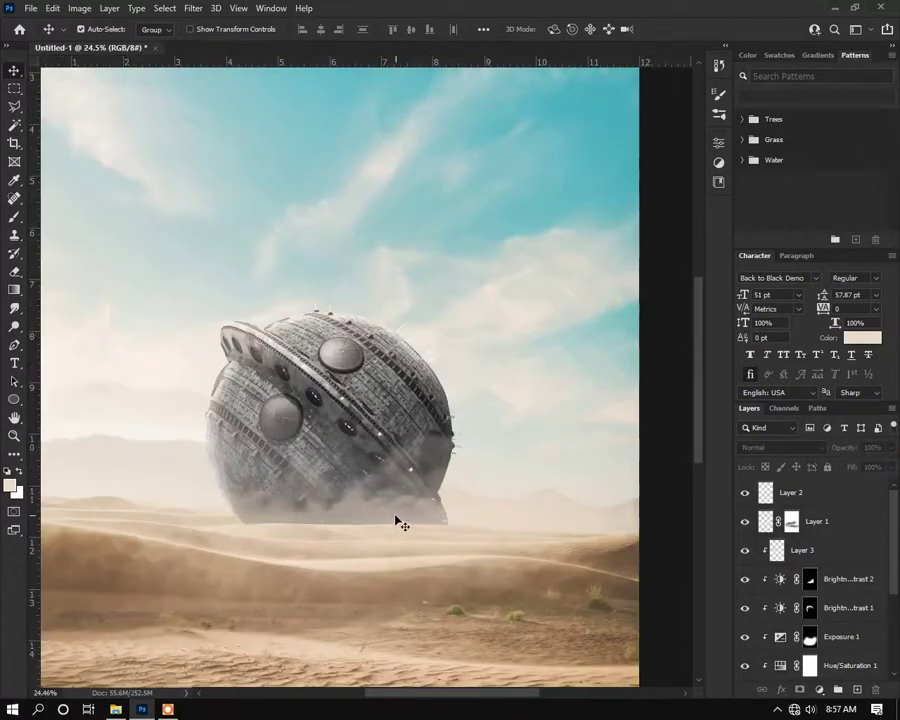
pyautogui.scroll(-7, 376, 506)
pyautogui.scroll(1, 380, 508)
pyautogui.scroll(2, 490, 562)
# Step: Raise Layer 1's opacity to 100%
pyautogui.click(805, 524)
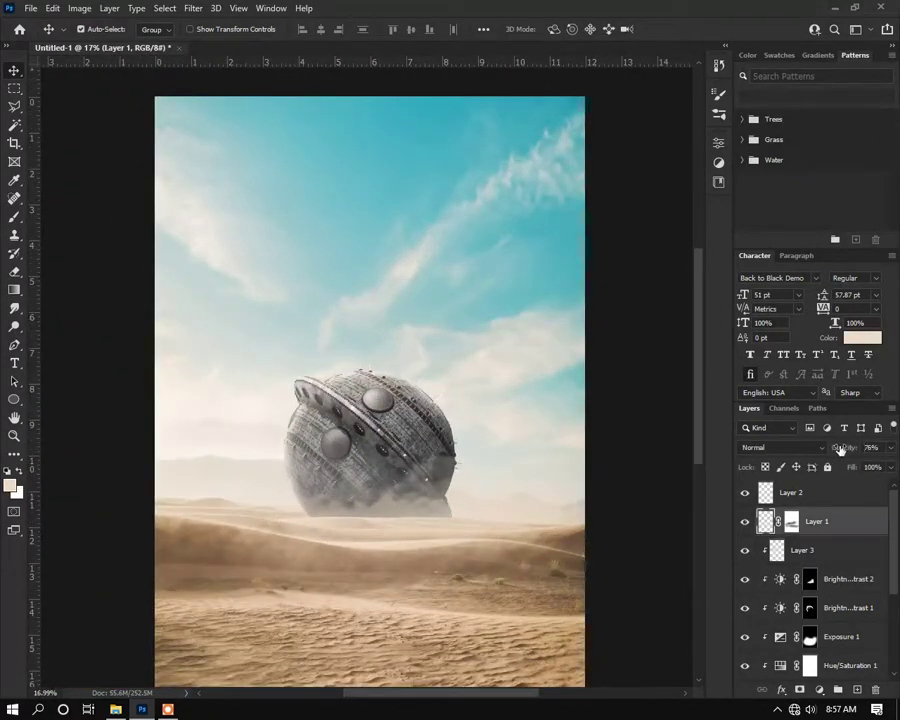
pyautogui.moveTo(842, 450); pyautogui.dragTo(858, 456)
pyautogui.scroll(-3, 380, 471)
pyautogui.scroll(-2, 382, 472)
pyautogui.scroll(1, 424, 482)
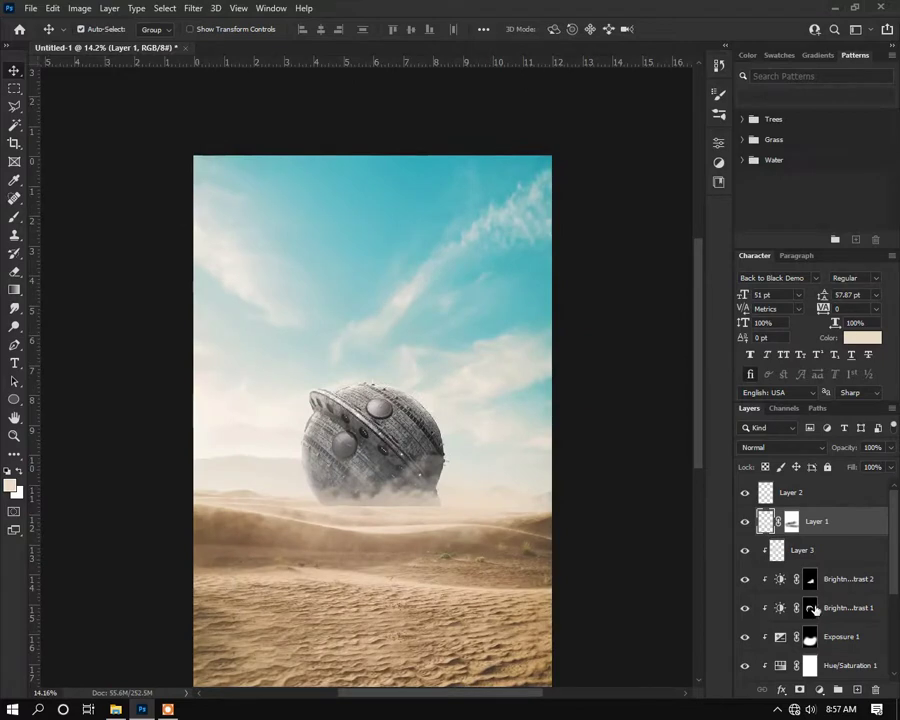
# Step: Paint black on the Brightness/Contrast 2 mask with a 1000 px brush at 72% opacity to reduce the shading on the lower spaceship
pyautogui.click(808, 581)
pyautogui.click(14, 218)
pyautogui.scroll(2, 345, 440)
pyautogui.scroll(2, 341, 333)
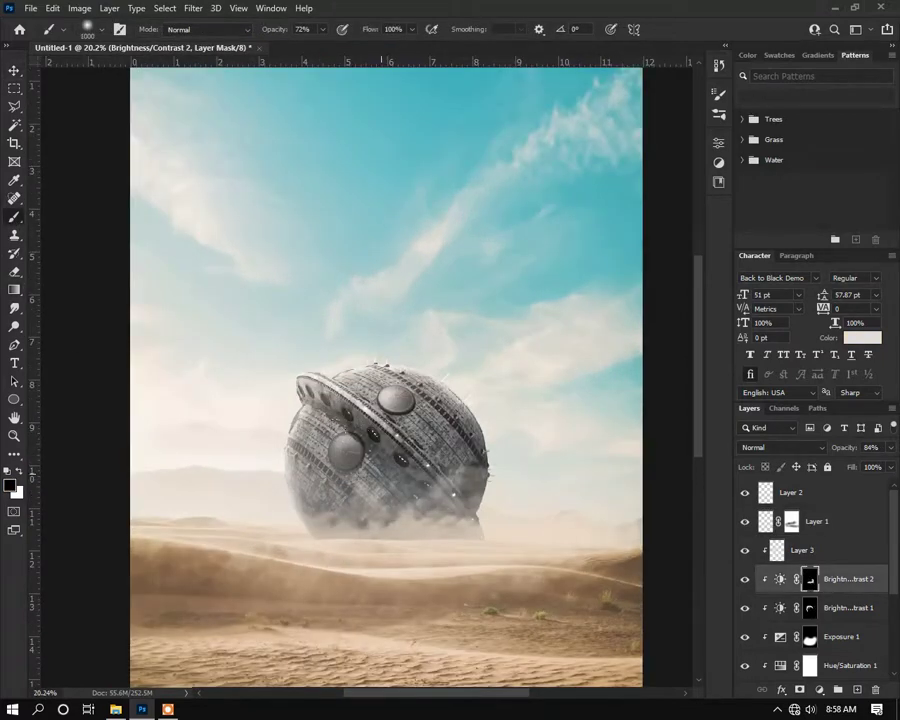
pyautogui.scroll(-2, 257, 456)
pyautogui.click(14, 70)
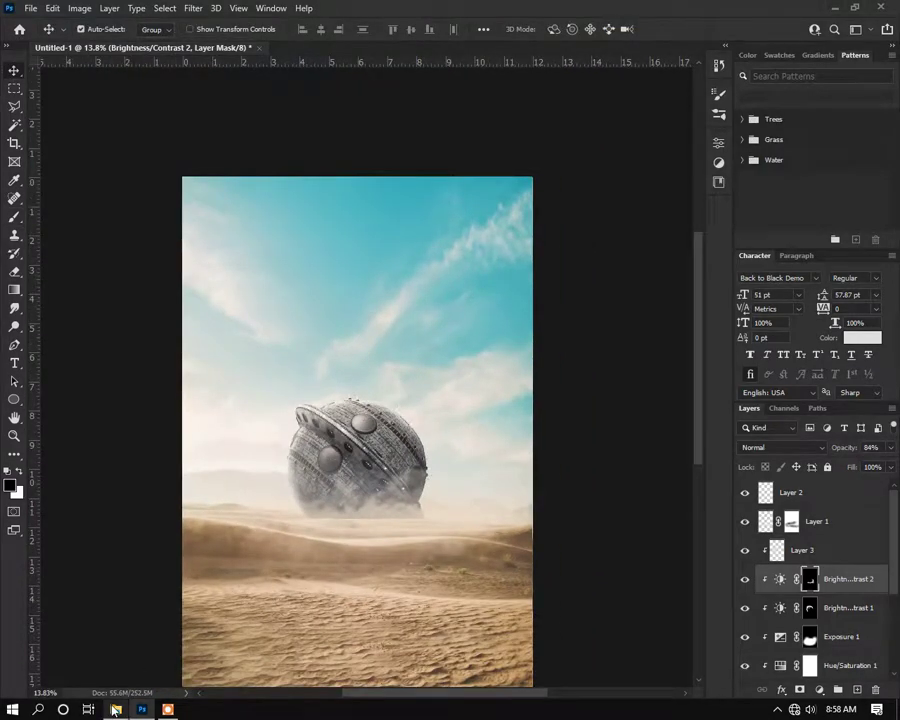
# Step: Place the diving-bell-2545140 image from the file folder into the composite and move its layer to the top of the stack
pyautogui.click(116, 709)
pyautogui.moveTo(313, 175); pyautogui.dragTo(463, 368)
pyautogui.press('Return')
pyautogui.moveTo(810, 578); pyautogui.dragTo(790, 488)
# Step: Scale the diving helmet to 22.10%, rotate it 26.59° and position it on the foreground sand below the spaceship
pyautogui.hotkey('ctrl', 't')
pyautogui.moveTo(524, 323); pyautogui.dragTo(406, 505)
pyautogui.moveTo(366, 474); pyautogui.dragTo(332, 587)
pyautogui.scroll(4, 342, 585)
pyautogui.moveTo(349, 481); pyautogui.dragTo(475, 508)
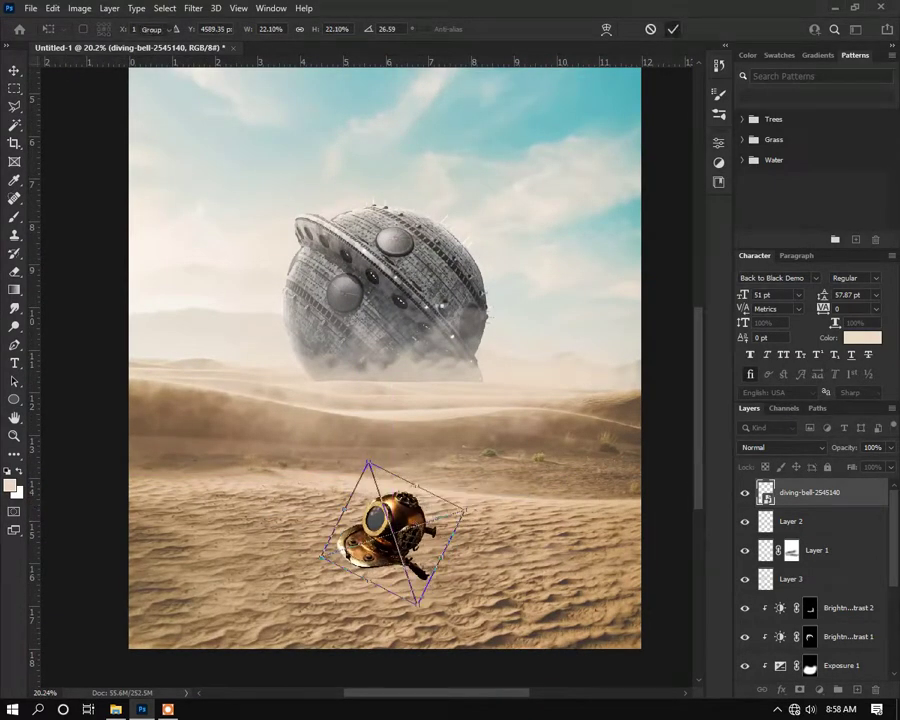
pyautogui.press('Return')
pyautogui.scroll(-2, 428, 357)
pyautogui.scroll(1, 428, 357)
pyautogui.moveTo(430, 476); pyautogui.dragTo(428, 468)
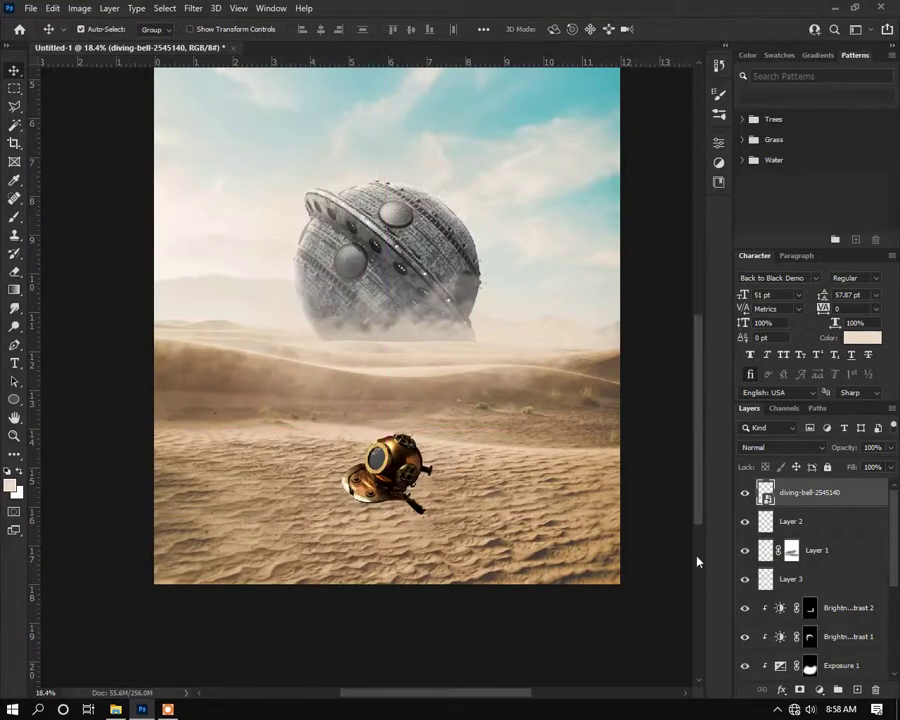
# Step: Add a layer mask to the diving helmet and move its layer directly below Layer 3
pyautogui.scroll(5, 374, 531)
pyautogui.click(800, 690)
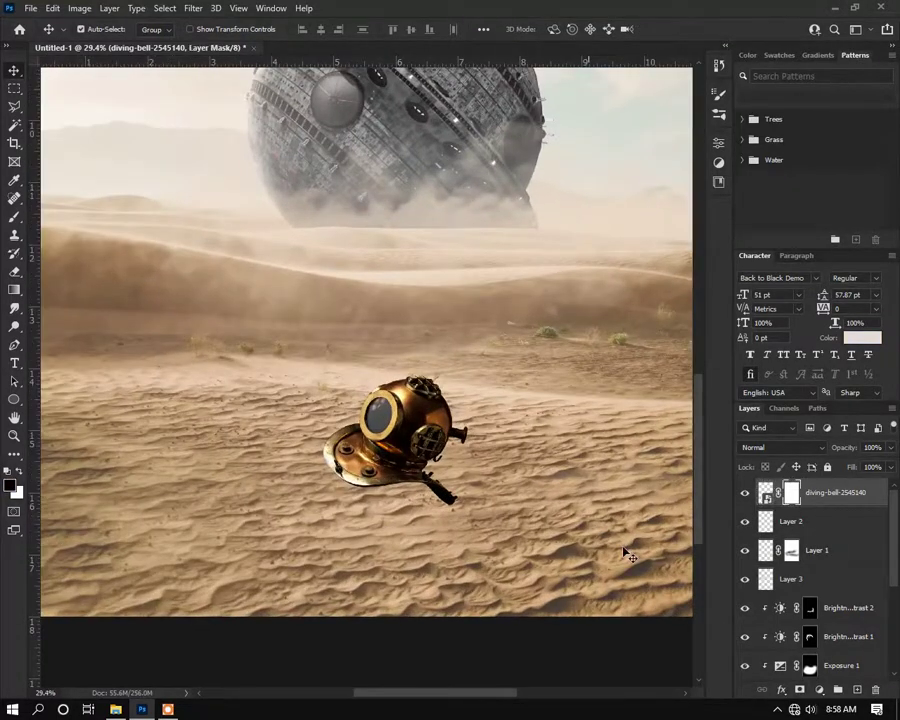
pyautogui.moveTo(833, 497); pyautogui.dragTo(830, 580)
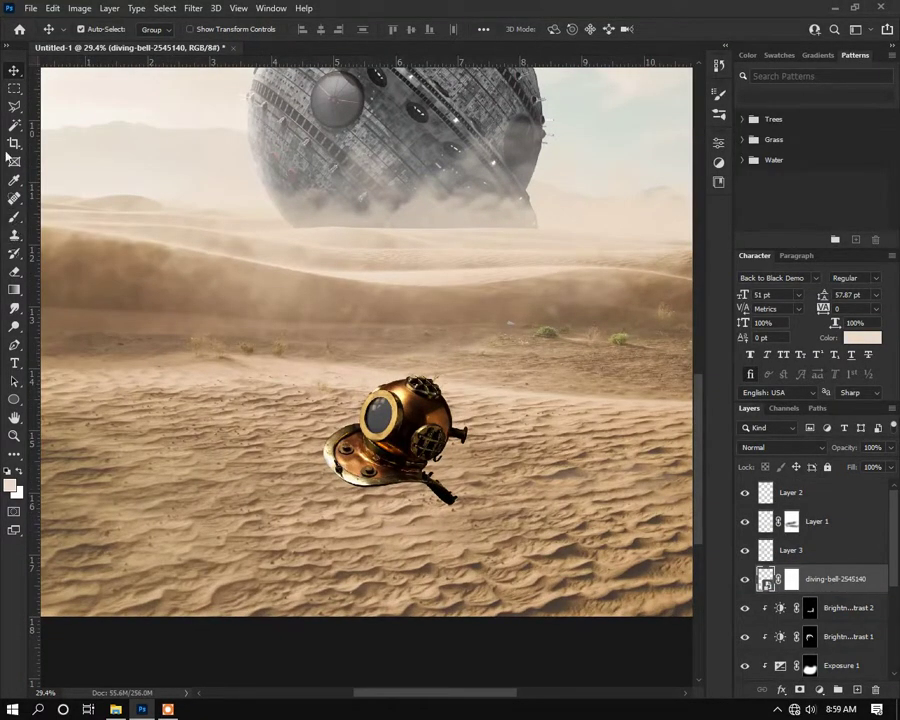
# Step: Paint black on the helmet's mask along its bottom rim with a hard 40 px brush at 72% opacity
pyautogui.click(14, 217)
pyautogui.rightClick(262, 326)
pyautogui.click(364, 368)
pyautogui.click(556, 287)
pyautogui.scroll(1, 492, 427)
pyautogui.click(791, 579)
pyautogui.scroll(1, 452, 523)
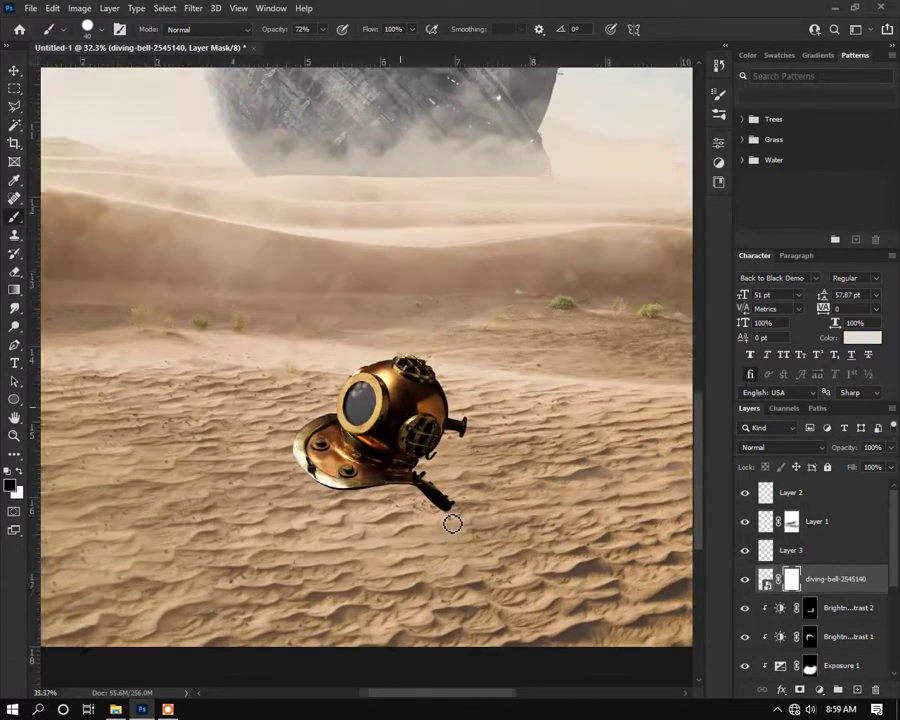
pyautogui.scroll(2, 445, 518)
pyautogui.moveTo(438, 477); pyautogui.dragTo(284, 474)
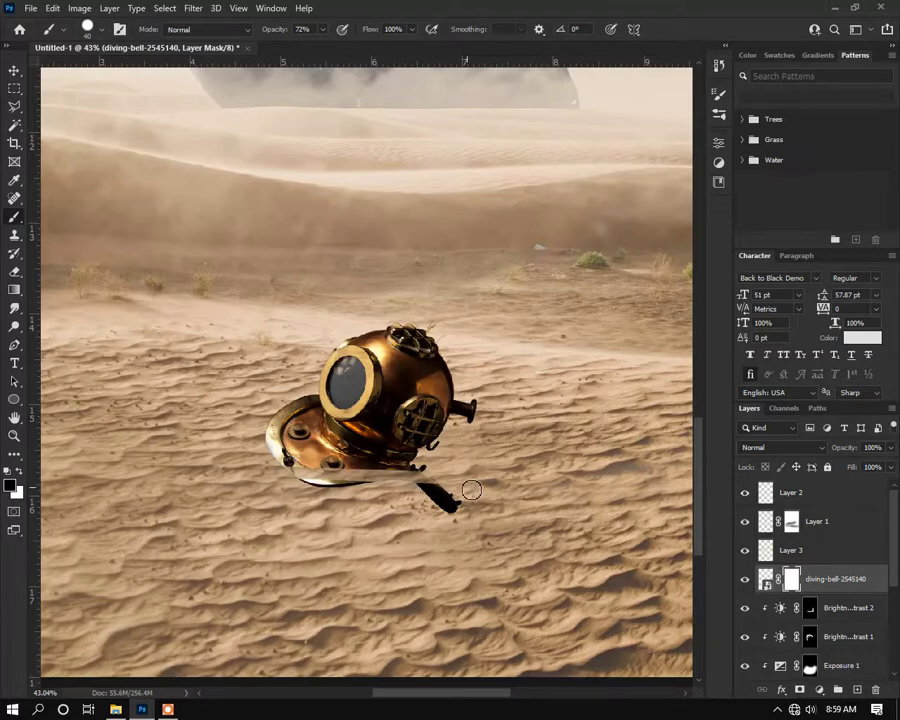
# Step: Enlarge the brush to 175 px at 100% opacity and mask out the helmet's bottom rim and strap in a straight line
pyautogui.press(']')
pyautogui.press(']')
pyautogui.press(']')
pyautogui.press(']')
pyautogui.press(']')
pyautogui.press(']')
pyautogui.press(']')
pyautogui.press(']')
pyautogui.press(']')
pyautogui.moveTo(426, 506)
pyautogui.mouseDown()
pyautogui.moveTo(453, 507)
pyautogui.moveTo(394, 504)
pyautogui.moveTo(305, 478)
pyautogui.moveTo(428, 470)
pyautogui.mouseUp()
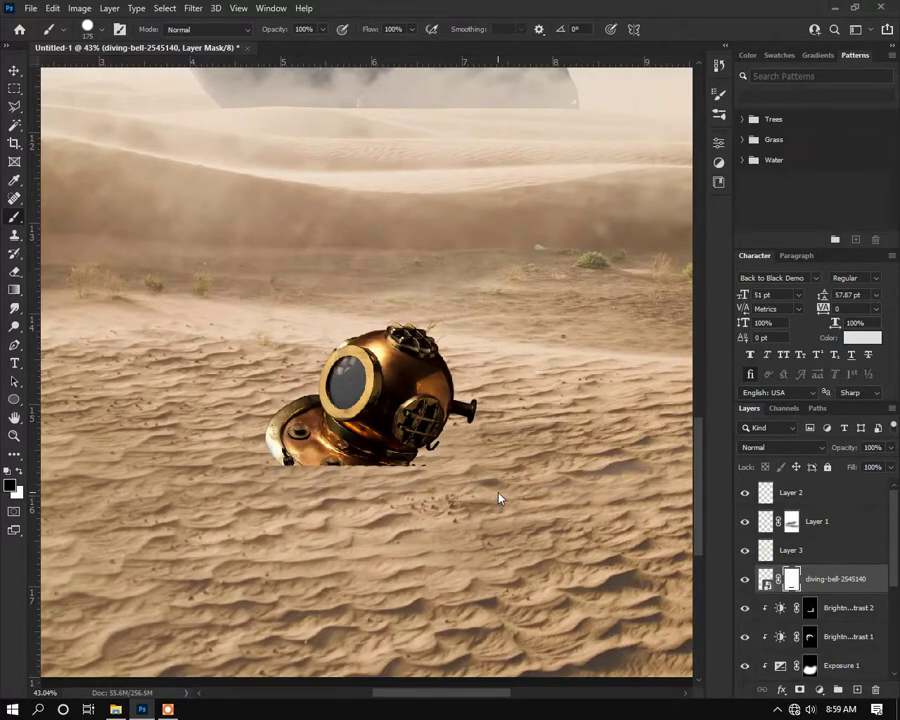
pyautogui.scroll(-1, 388, 500)
pyautogui.scroll(3, 380, 500)
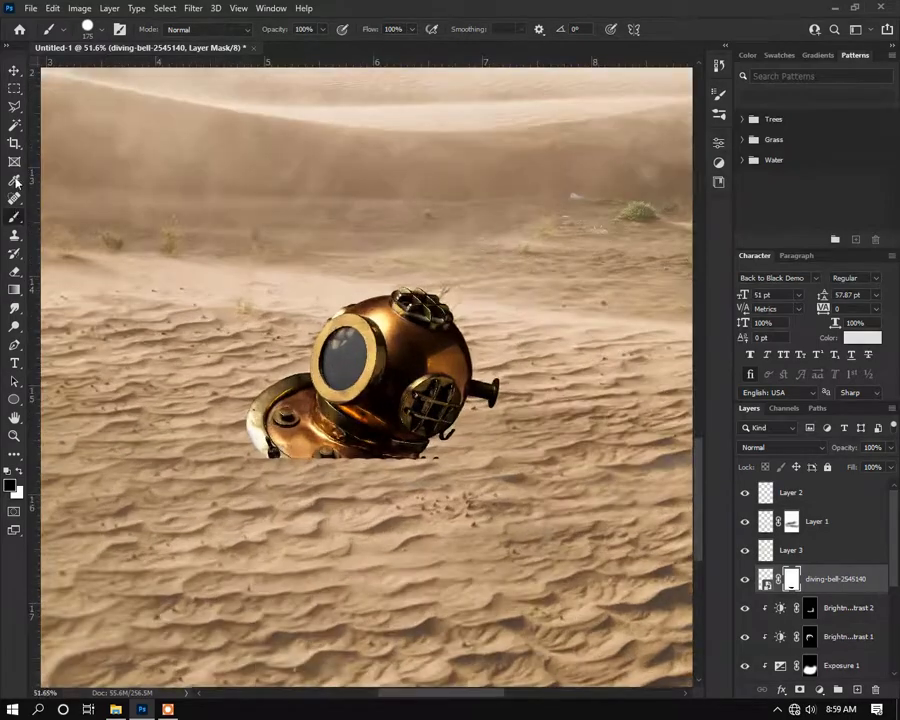
# Step: Paint white along the helmet's base on its mask with a soft 30–35 px brush at 72% opacity to soften the cut edge
pyautogui.rightClick(309, 228)
pyautogui.click(376, 350)
pyautogui.click(432, 46)
pyautogui.scroll(6, 306, 388)
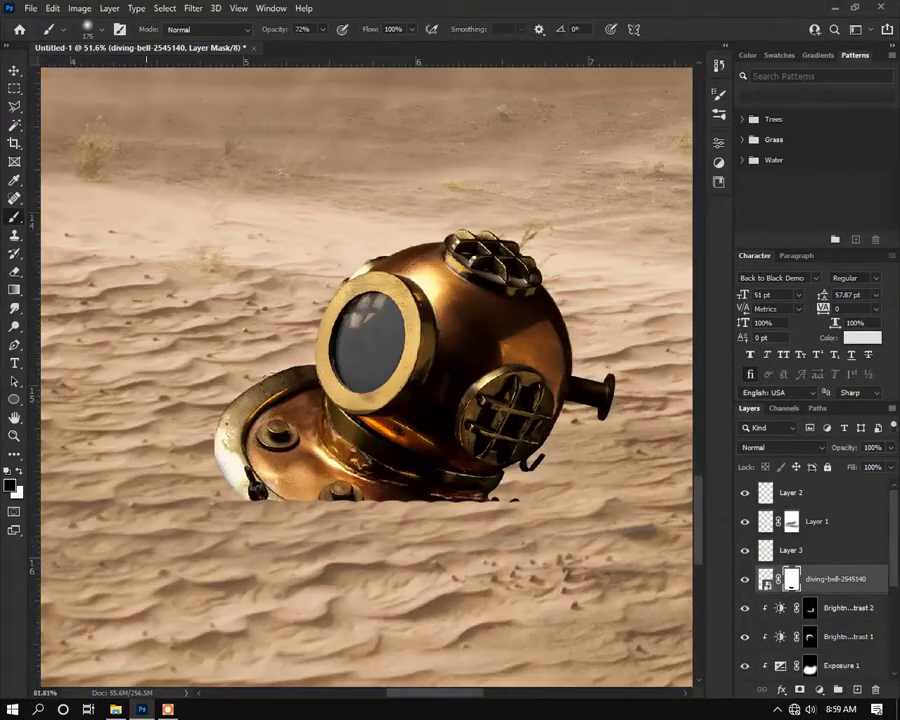
pyautogui.scroll(4, 248, 500)
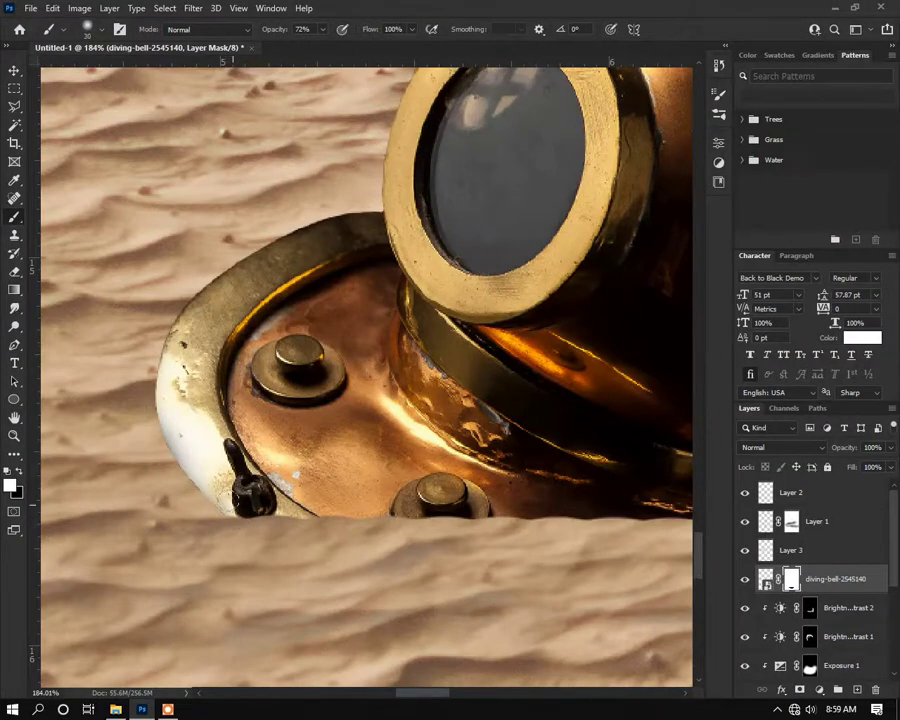
pyautogui.scroll(-2, 607, 487)
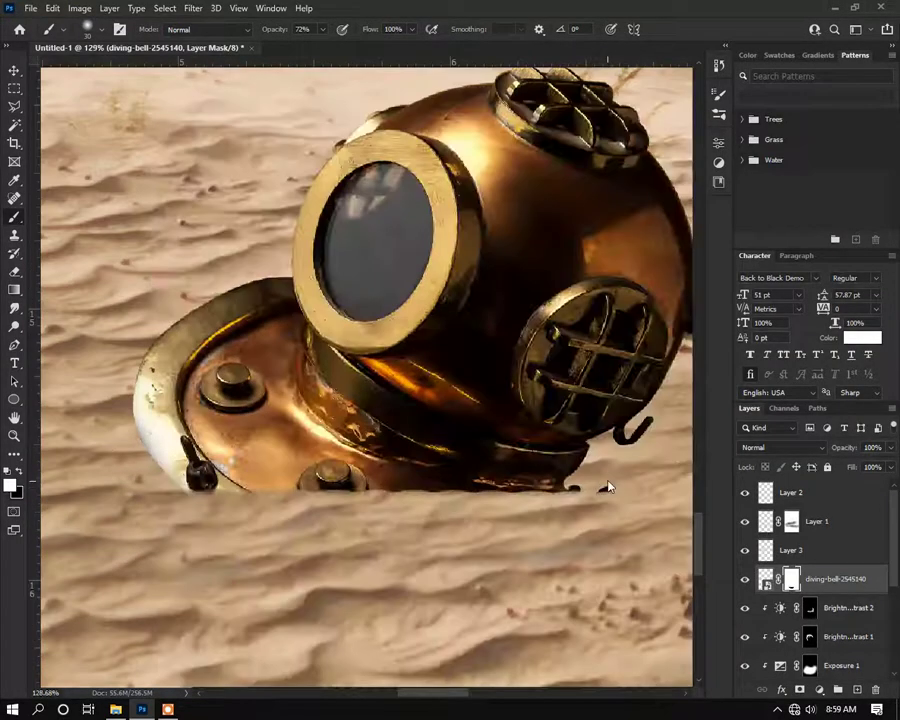
pyautogui.moveTo(182, 484); pyautogui.dragTo(605, 483)
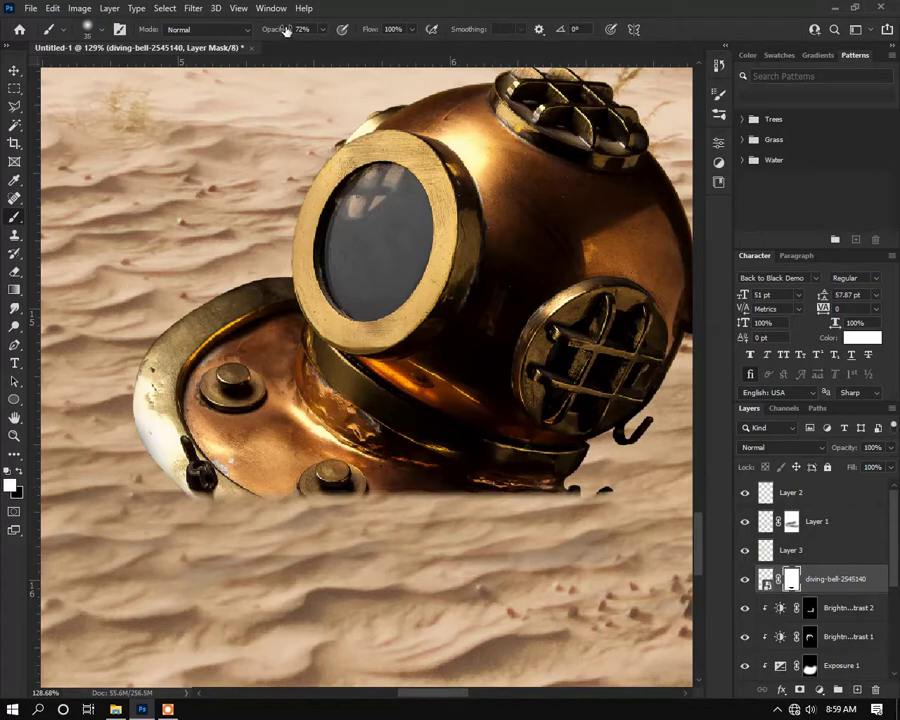
pyautogui.press(']')
pyautogui.moveTo(200, 484); pyautogui.dragTo(603, 486)
pyautogui.moveTo(340, 489); pyautogui.dragTo(543, 486)
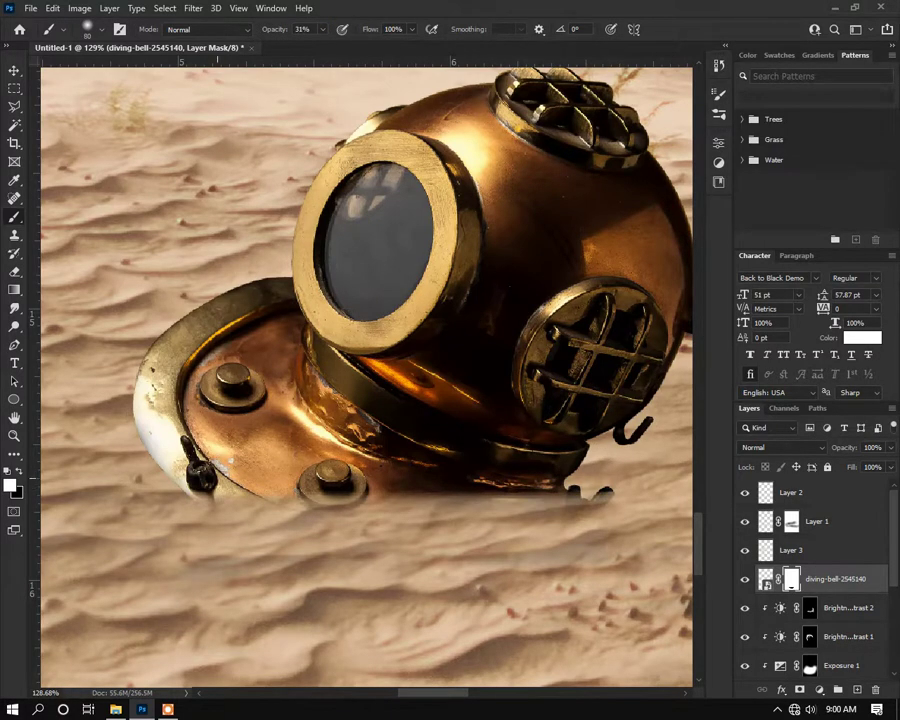
# Step: Add a Brightness/Contrast adjustment clipped to the diving helmet and set its brightness to 40
pyautogui.scroll(-4, 490, 410)
pyautogui.scroll(-2, 490, 410)
pyautogui.press('v')
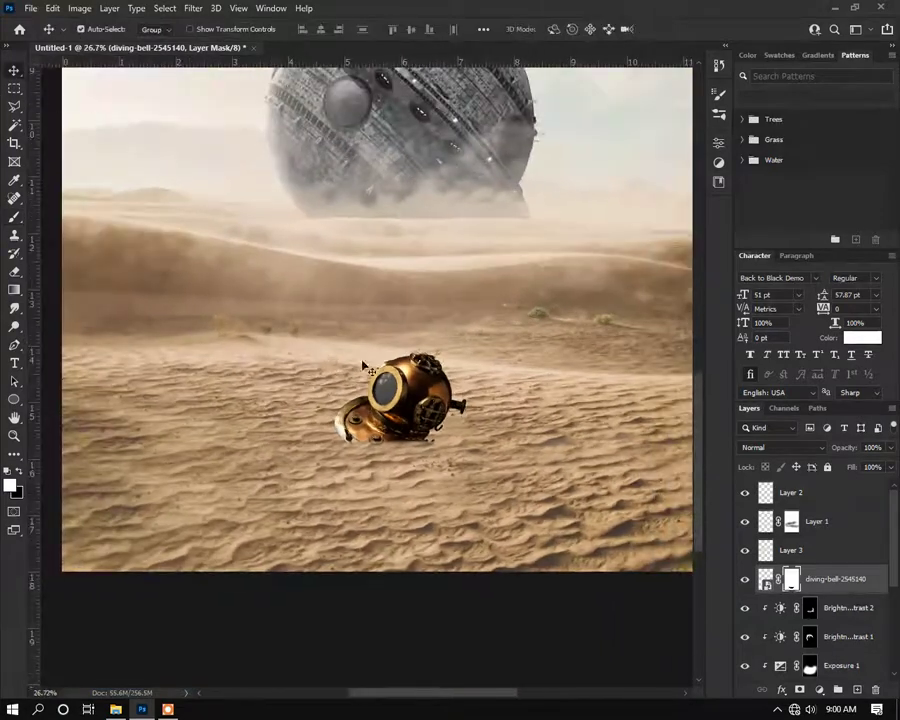
pyautogui.click(819, 690)
pyautogui.click(800, 482)
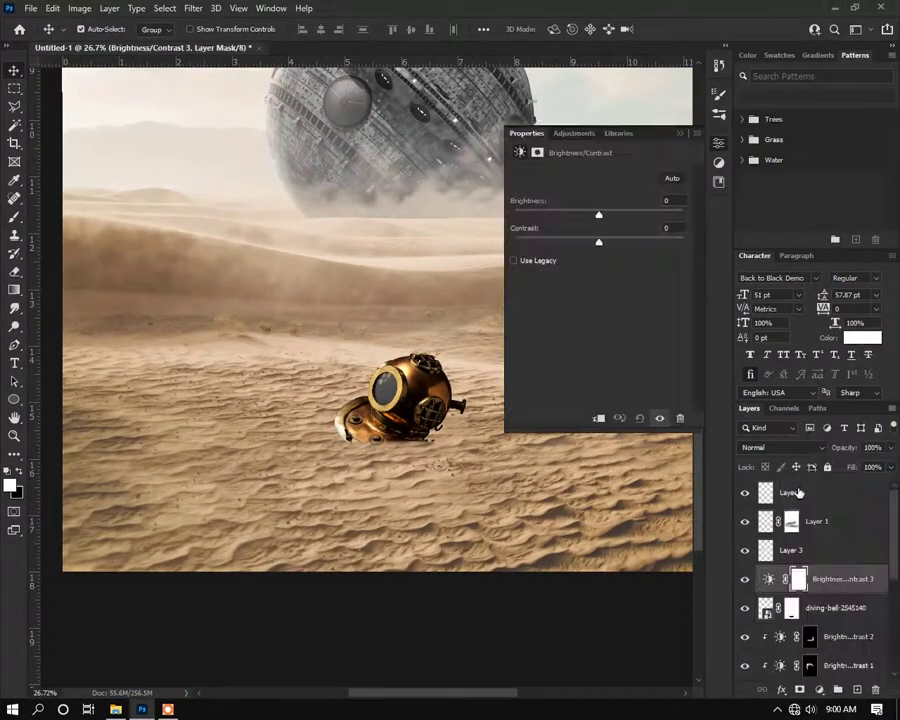
pyautogui.moveTo(599, 212); pyautogui.dragTo(622, 218)
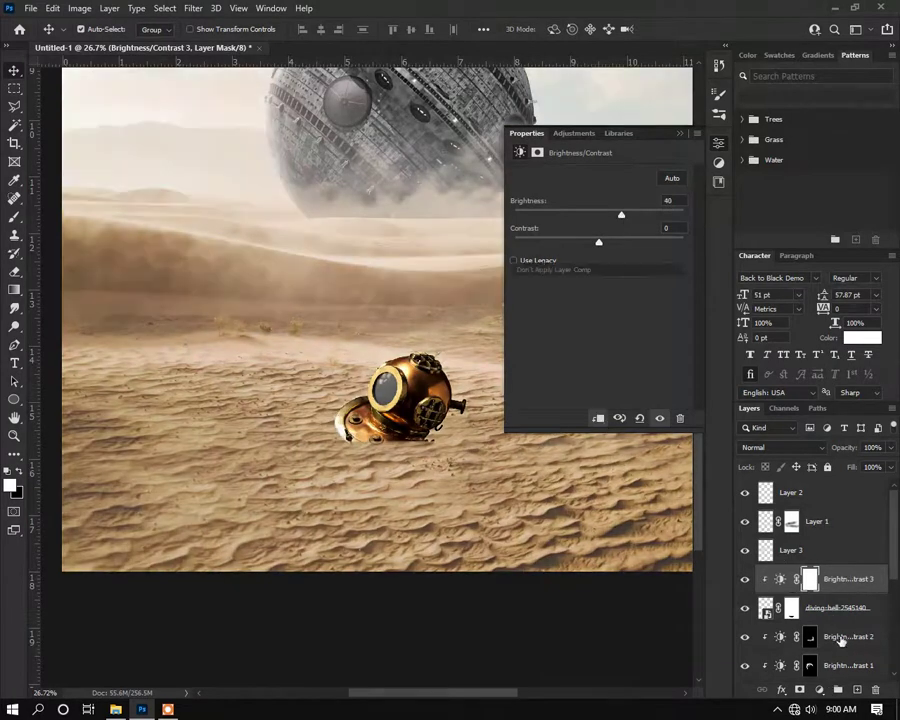
# Step: Add a clipped Hue/Saturation adjustment directly above the helmet layer with saturation -42 and lightness +15
pyautogui.click(835, 607)
pyautogui.click(819, 690)
pyautogui.click(824, 553)
pyautogui.moveTo(600, 284); pyautogui.dragTo(598, 231)
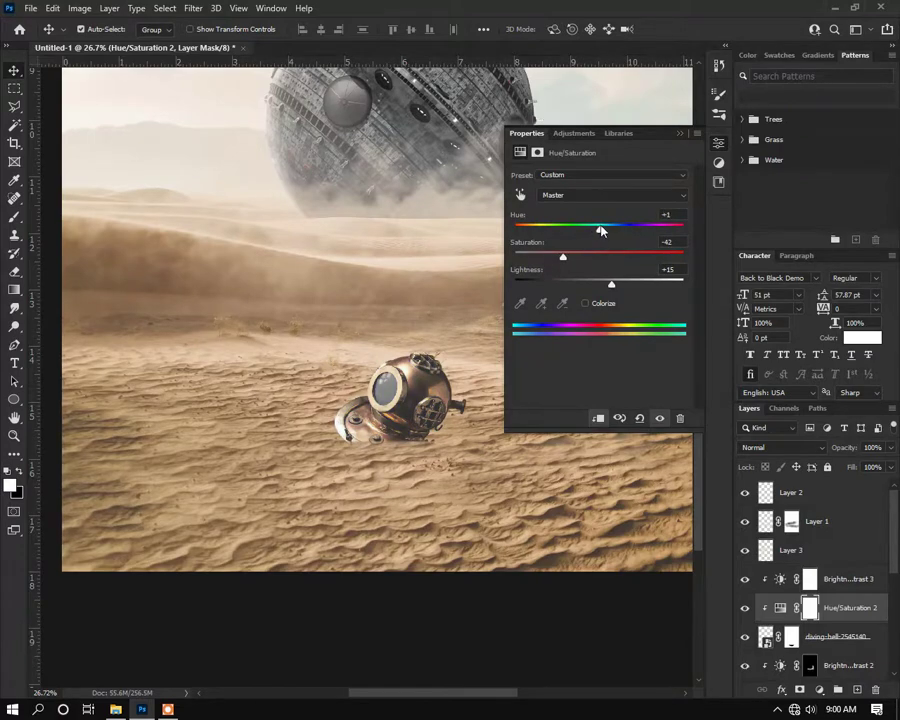
pyautogui.click(681, 134)
# Step: Readjust the brightness and contrast in the helmet's Brightness/Contrast 3 layer
pyautogui.scroll(-1, 460, 443)
pyautogui.doubleClick(780, 579)
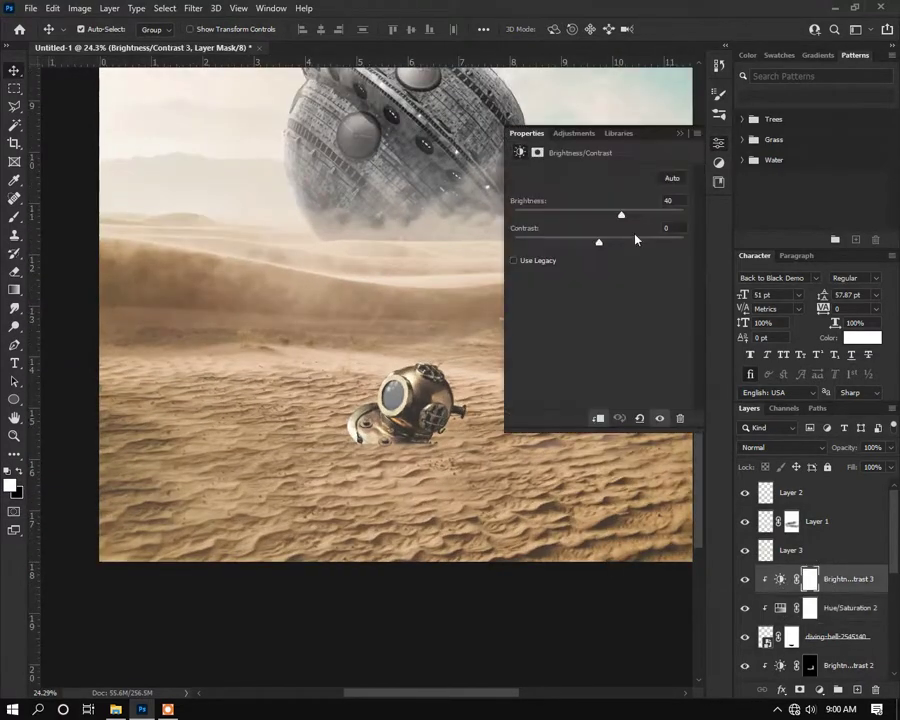
pyautogui.moveTo(615, 217); pyautogui.dragTo(623, 242)
pyautogui.click(680, 133)
# Step: Add a second clipped Brightness/Contrast adjustment over the helmet with brightness -125 and invert its mask to black
pyautogui.scroll(3, 406, 480)
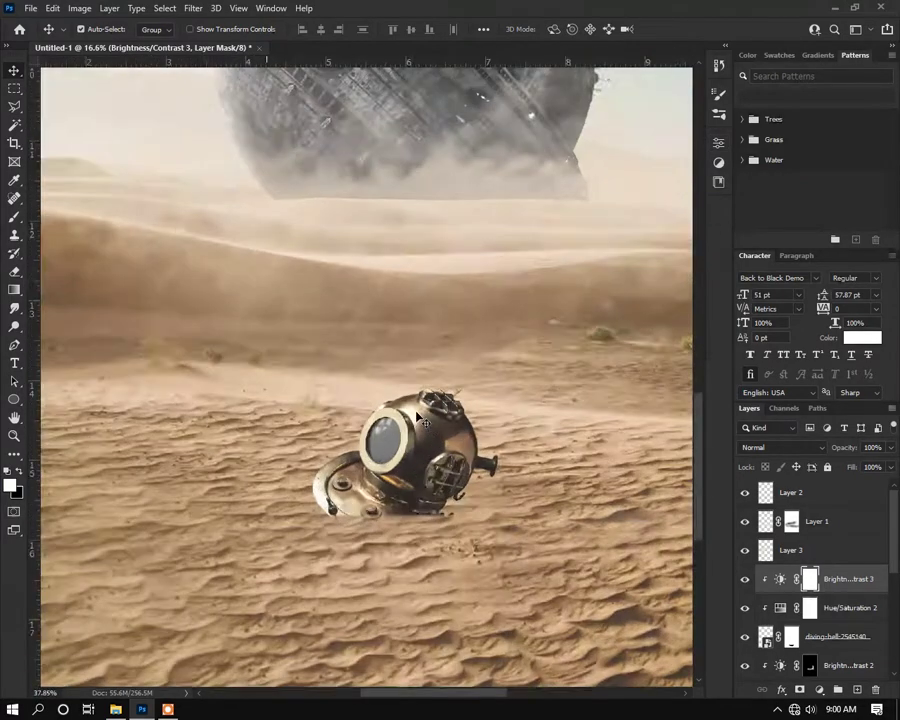
pyautogui.click(821, 692)
pyautogui.click(830, 486)
pyautogui.moveTo(598, 215); pyautogui.dragTo(528, 217)
pyautogui.click(599, 418)
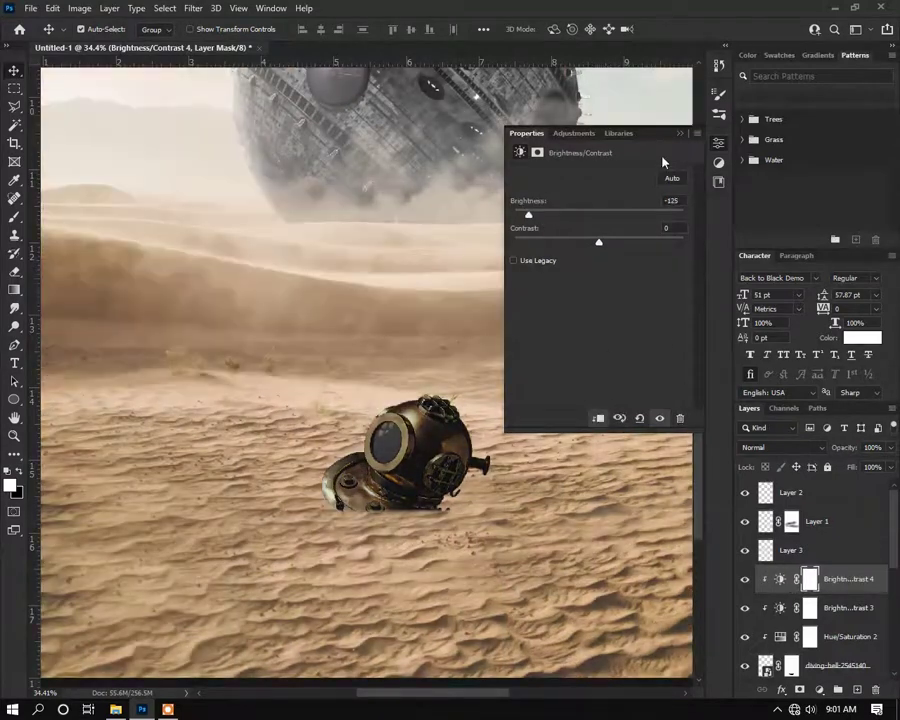
pyautogui.click(680, 133)
pyautogui.hotkey('ctrl', 'i')
# Step: Paint white on the darkening adjustment's mask over the helmet's shaded side, using a soft brush up to 200 px at 31% opacity
pyautogui.click(14, 216)
pyautogui.scroll(2, 166, 359)
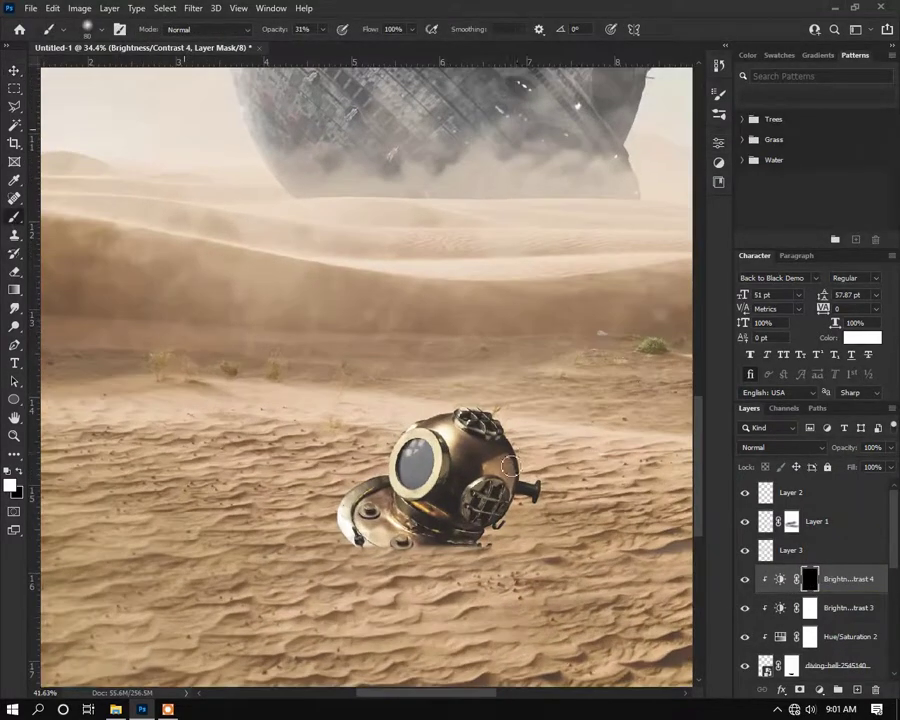
pyautogui.moveTo(525, 492); pyautogui.dragTo(498, 520)
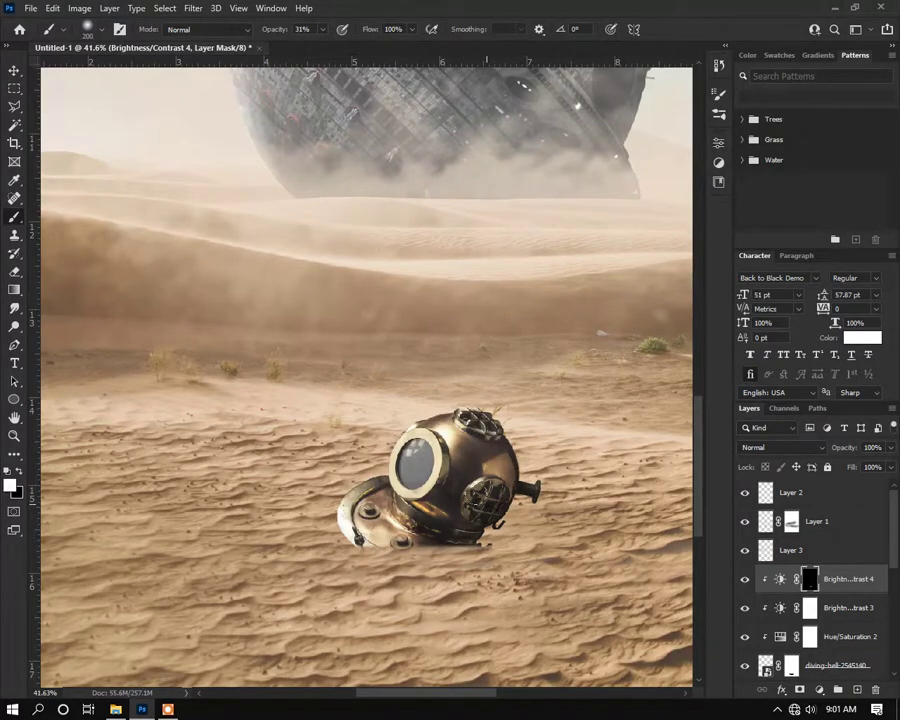
pyautogui.press(']')
pyautogui.scroll(-1, 410, 575)
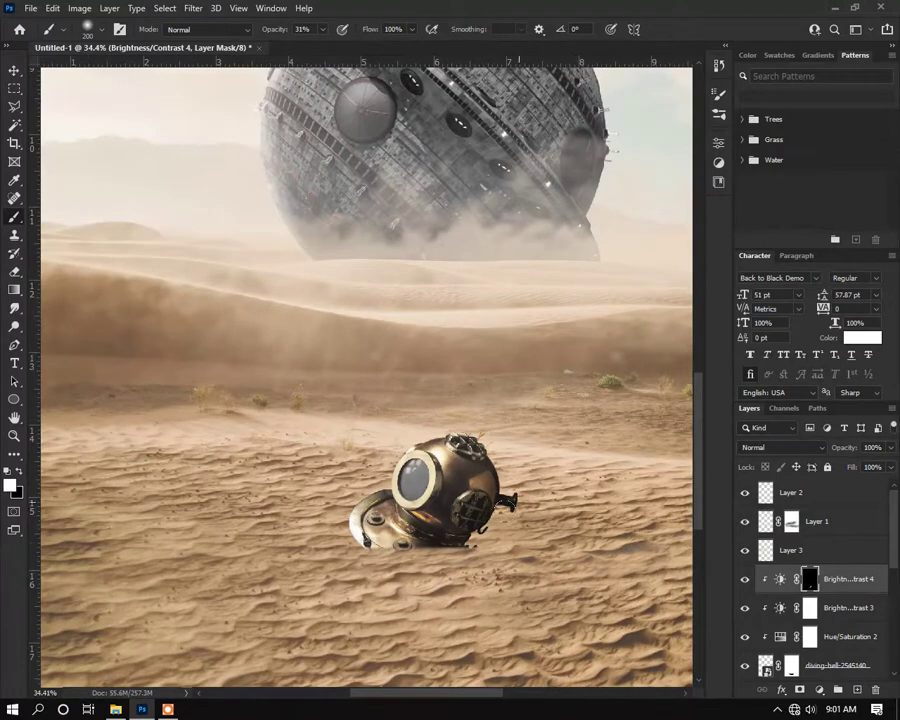
pyautogui.click(744, 636)
pyautogui.scroll(-2, 512, 513)
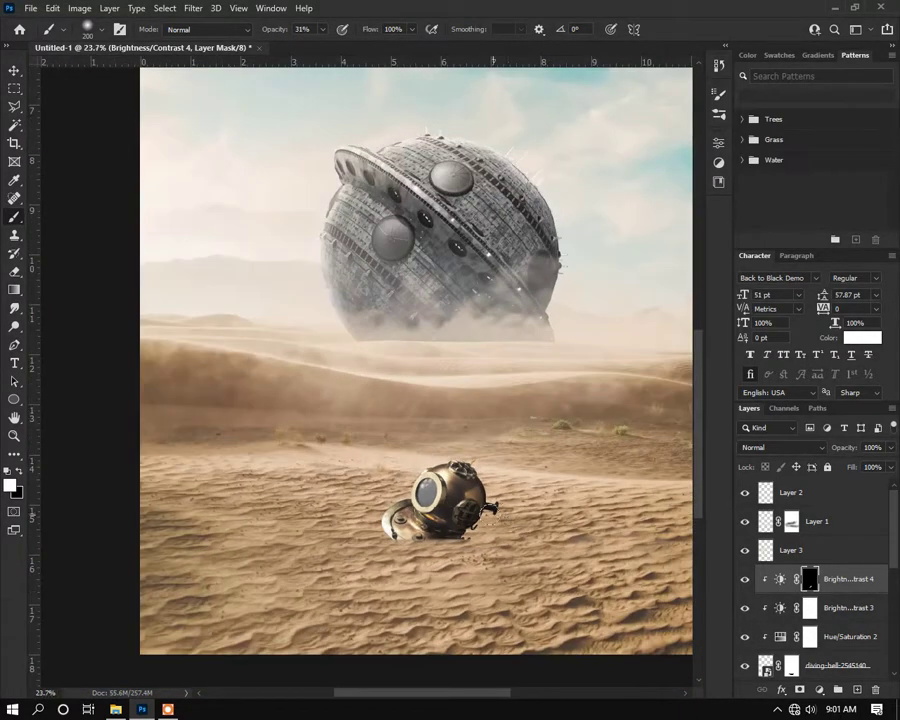
pyautogui.scroll(4, 438, 562)
pyautogui.scroll(-3, 438, 562)
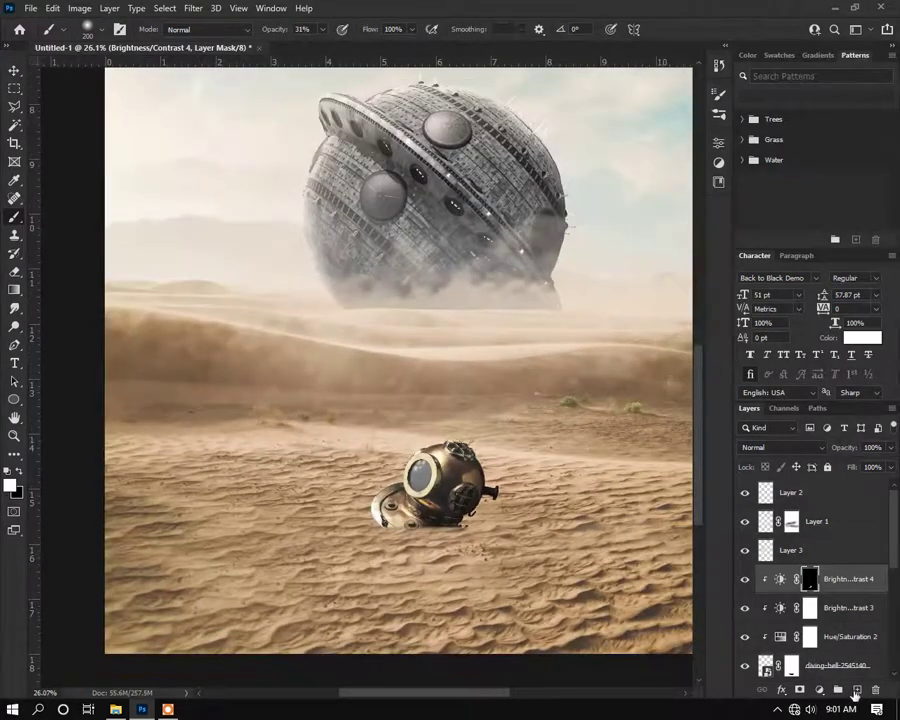
# Step: Add a new layer above the helmet's adjustments, set the foreground to black and flatten the soft 200 px brush tip into an ellipse
pyautogui.click(856, 690)
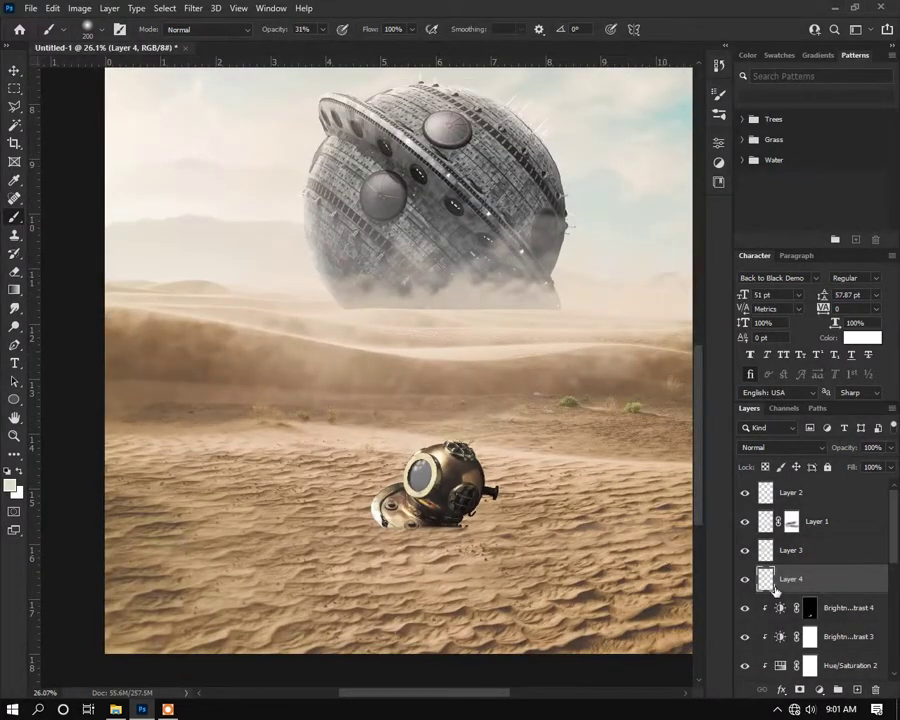
pyautogui.click(10, 474)
pyautogui.scroll(2, 450, 545)
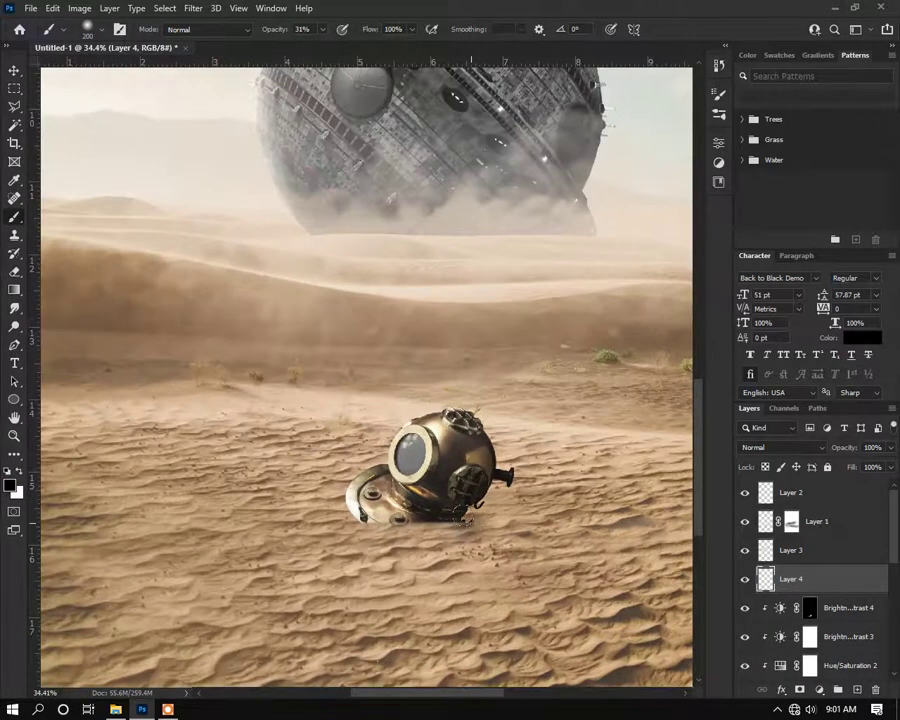
pyautogui.rightClick(517, 343)
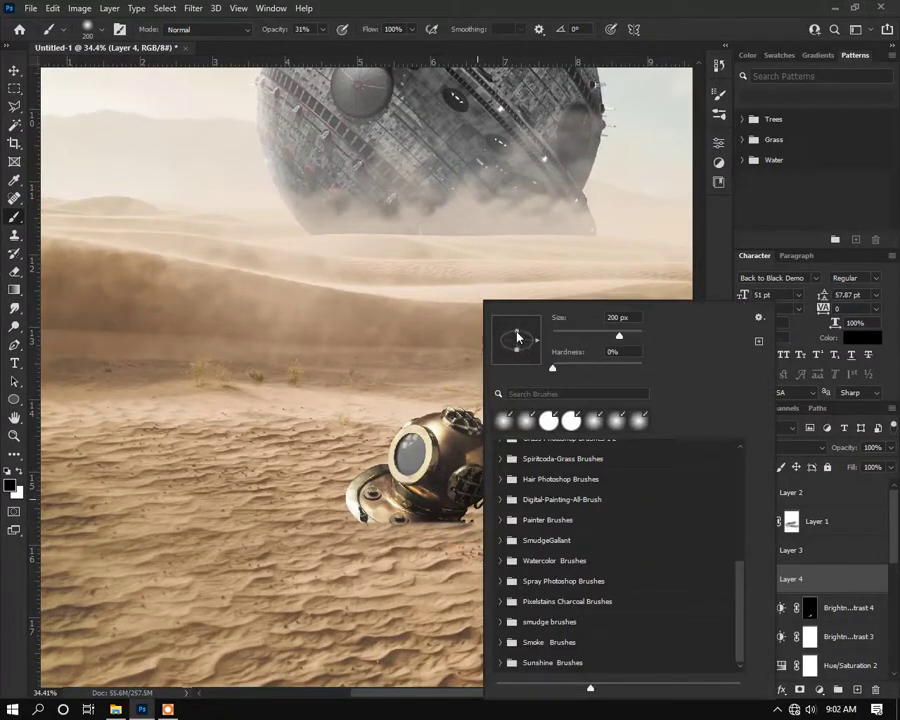
pyautogui.press('Return')
# Step: Paint the helmet's cast shadow on the sand along and behind its base with the flattened black brush, enlarging it to 500 px
pyautogui.scroll(2, 434, 511)
pyautogui.moveTo(485, 522)
pyautogui.mouseDown()
pyautogui.moveTo(524, 525)
pyautogui.moveTo(555, 541)
pyautogui.mouseUp()
pyautogui.moveTo(372, 519); pyautogui.dragTo(427, 533)
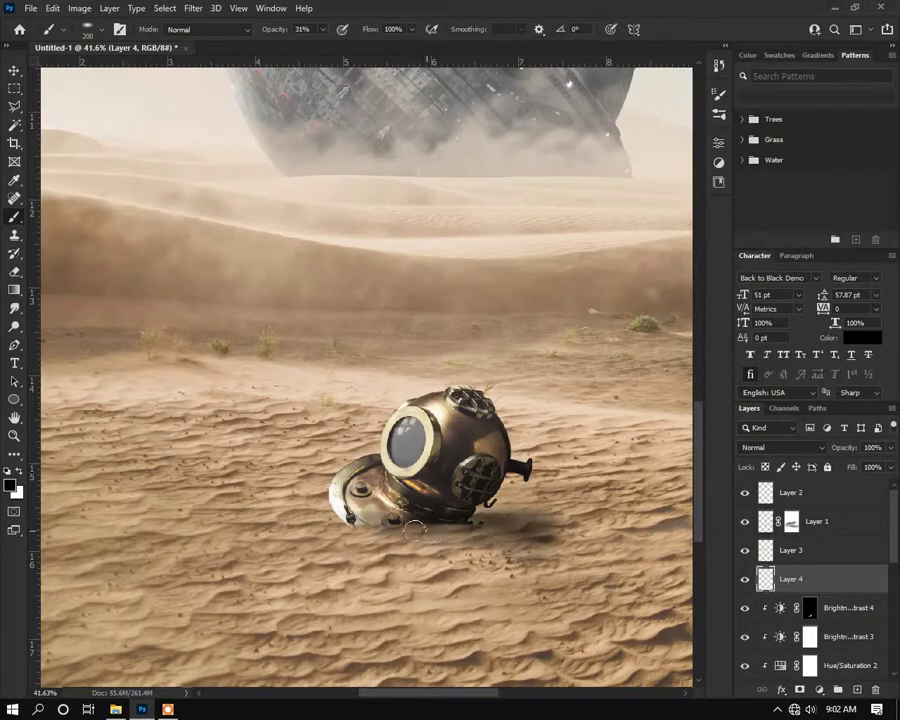
pyautogui.scroll(-2, 496, 532)
pyautogui.moveTo(481, 534)
pyautogui.mouseDown()
pyautogui.moveTo(538, 537)
pyautogui.moveTo(514, 531)
pyautogui.mouseUp()
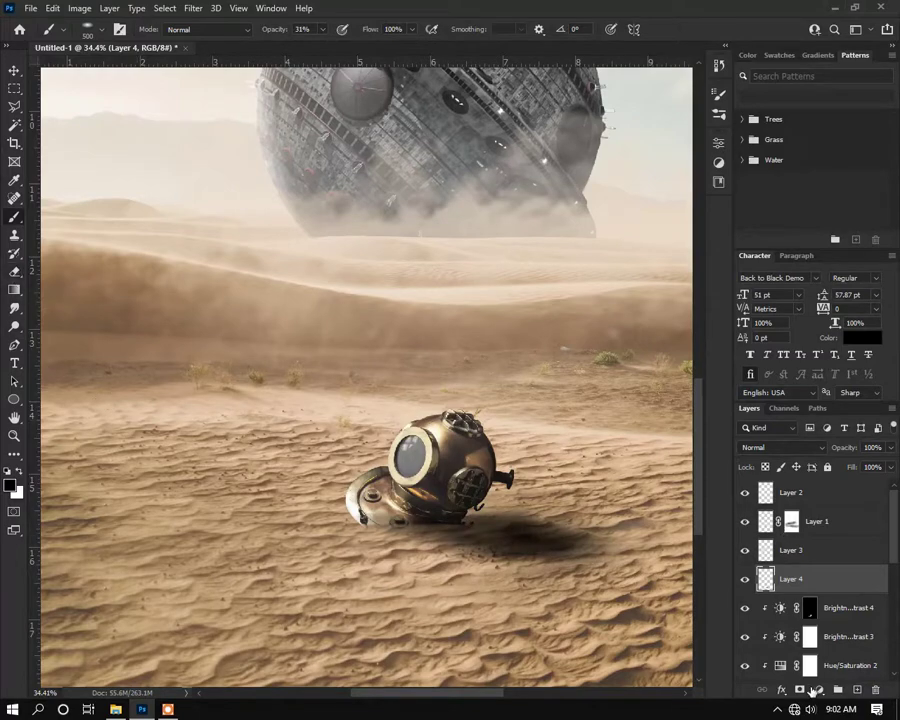
# Step: Add a mask to the shadow layer and partly fade the shadow with a 700 px soft black brush at 31% opacity
pyautogui.click(802, 689)
pyautogui.scroll(1, 487, 526)
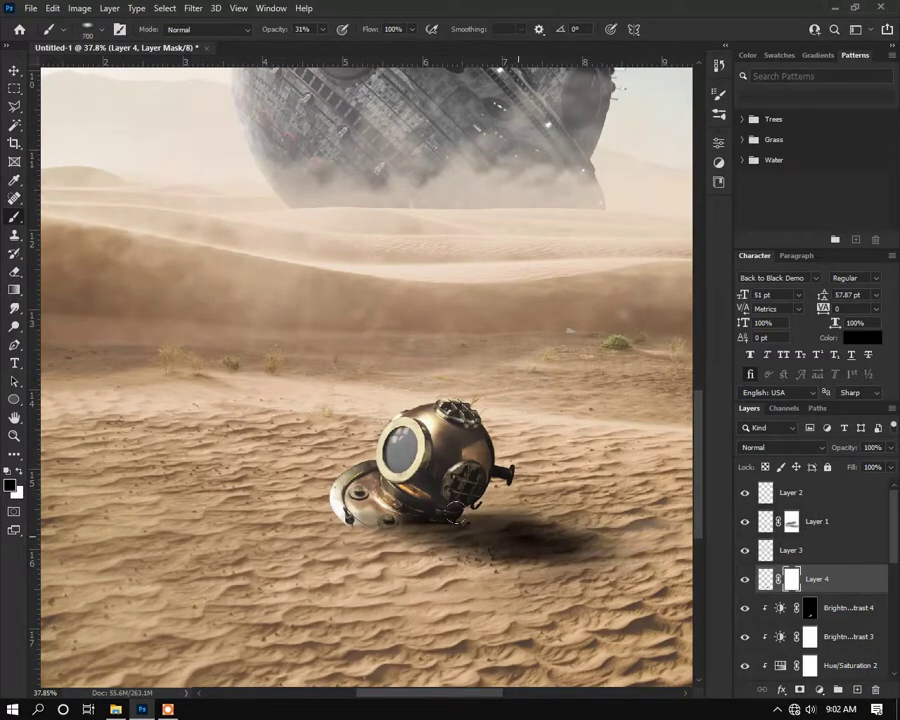
pyautogui.press(']')
pyautogui.click(518, 537)
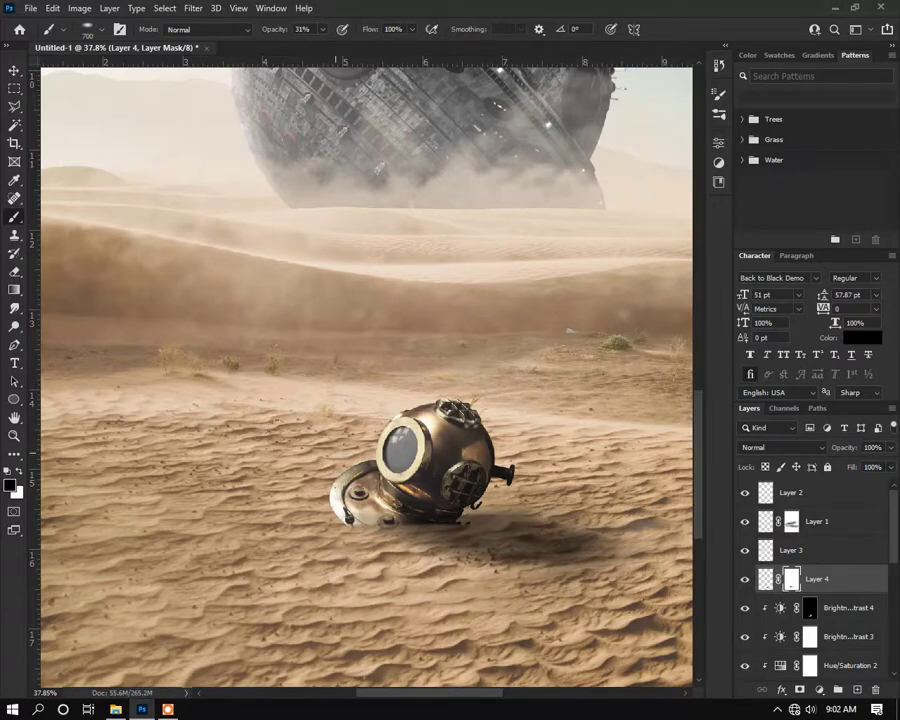
pyautogui.scroll(-5, 278, 470)
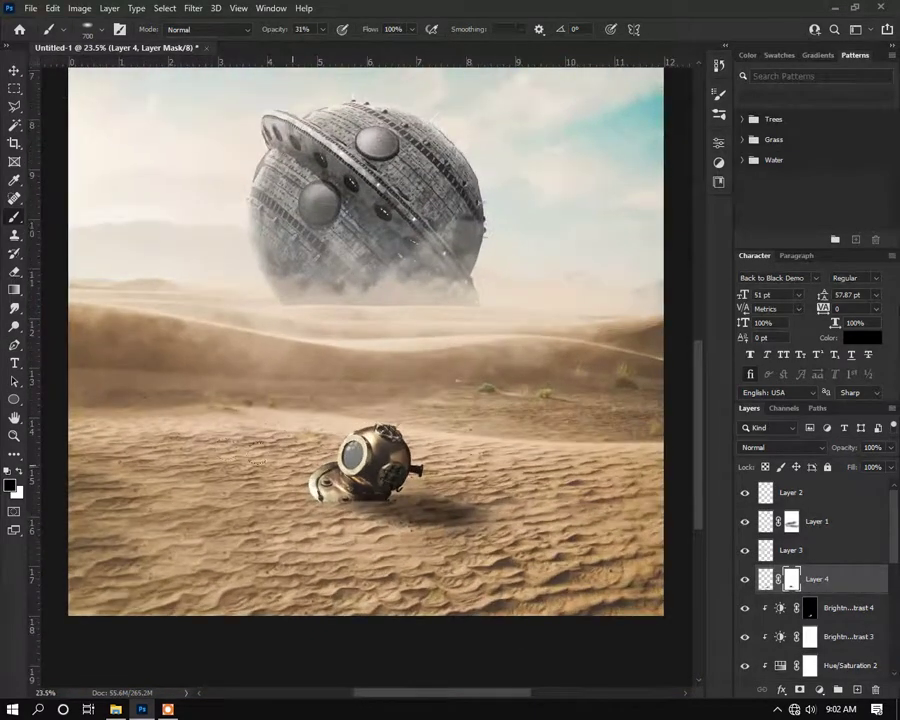
pyautogui.scroll(-1, 536, 400)
# Step: Add a new layer directly above Brightness/Contrast 4 and set the foreground to a pale sand color sampled from the haze beside the spaceship
pyautogui.press('v')
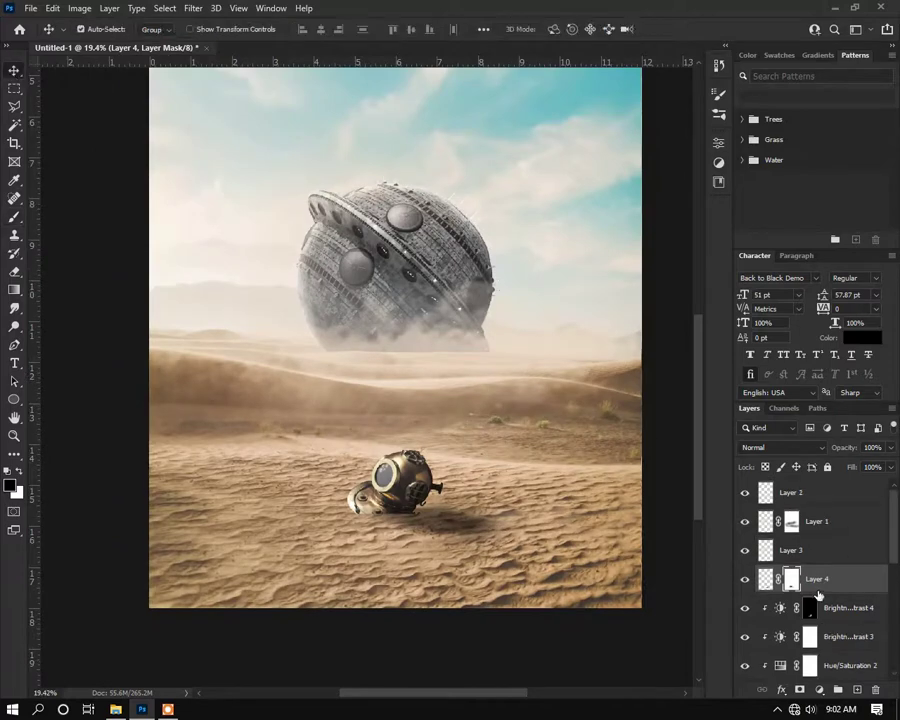
pyautogui.hotkey('alt', '[')
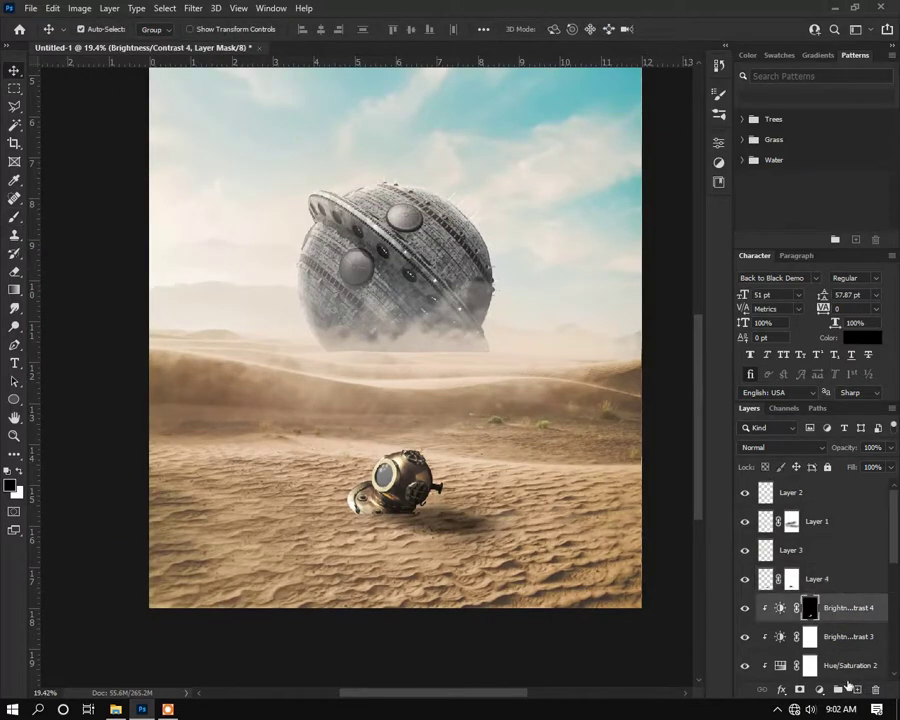
pyautogui.click(857, 690)
pyautogui.click(19, 471)
pyautogui.click(10, 485)
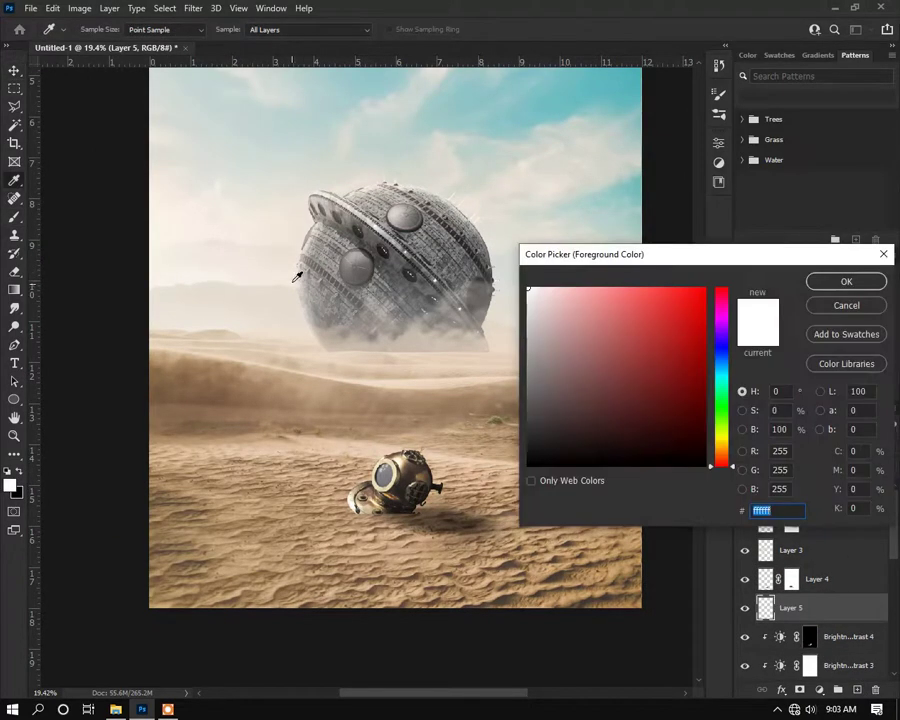
pyautogui.click(293, 280)
pyautogui.moveTo(560, 301); pyautogui.dragTo(493, 284)
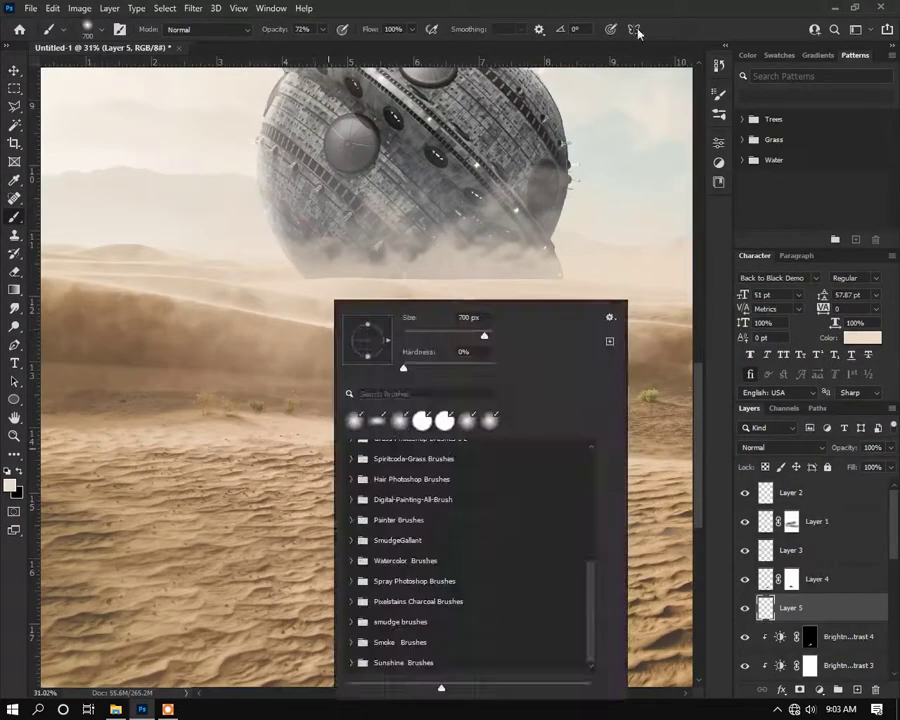
# Step: Paint a pale glow with a round soft 700 px brush at 72% opacity, then transform and position it over the helmet
pyautogui.click(638, 33)
pyautogui.click(357, 456)
pyautogui.click(14, 71)
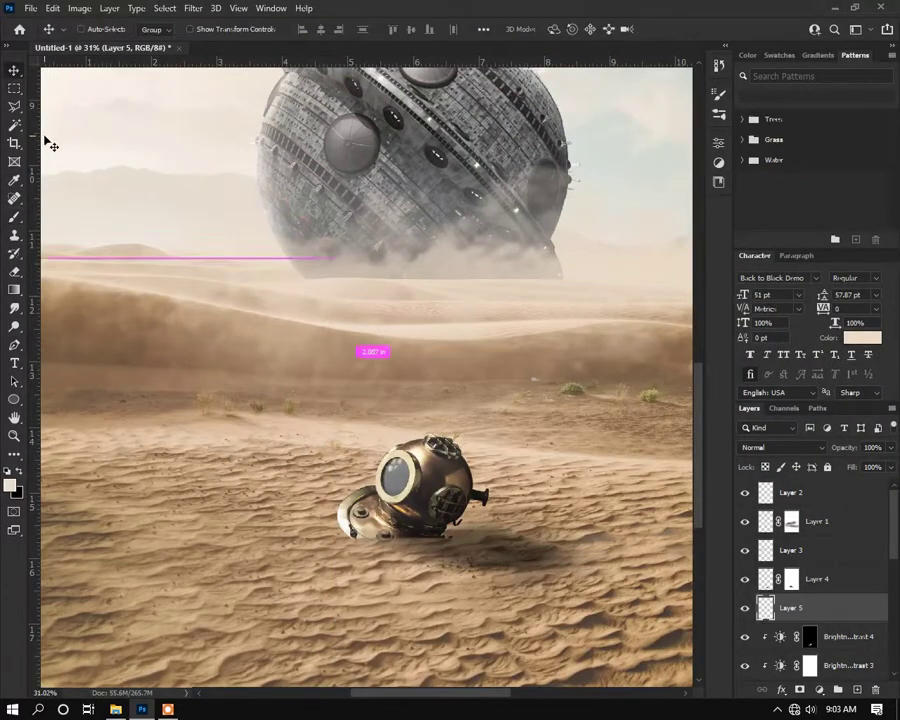
pyautogui.hotkey('ctrl', 't')
pyautogui.moveTo(362, 461); pyautogui.dragTo(448, 547)
pyautogui.moveTo(371, 455)
pyautogui.mouseDown()
pyautogui.moveTo(379, 462)
pyautogui.moveTo(394, 447)
pyautogui.mouseUp()
pyautogui.click(696, 30)
# Step: Add a Solid Color fill layer in #e8d9cb, move it below Layer 5 and clip it to the helmet
pyautogui.scroll(-1, 456, 421)
pyautogui.scroll(-1, 398, 464)
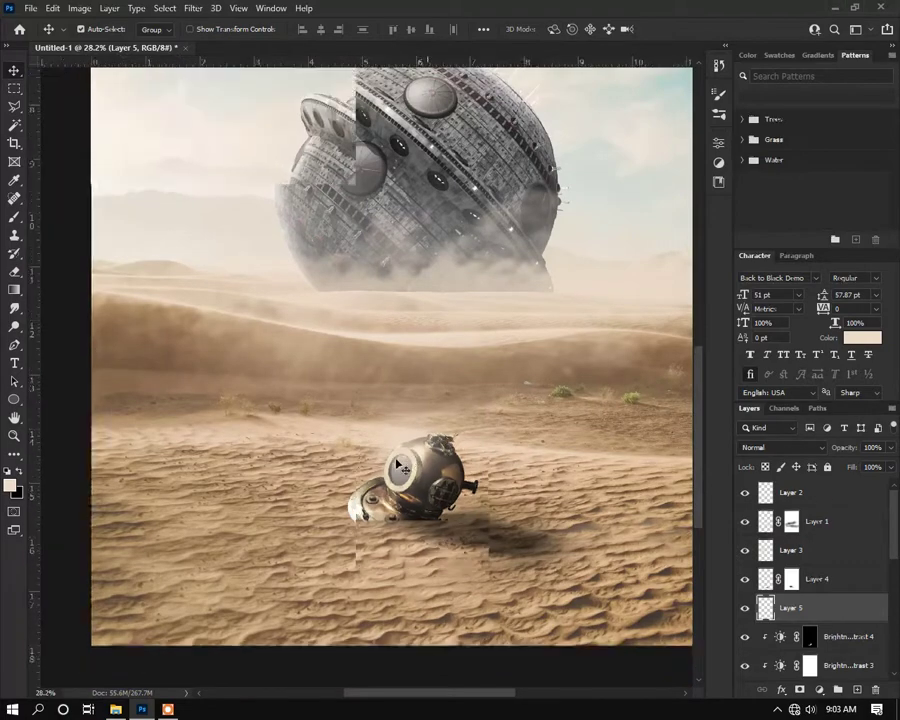
pyautogui.scroll(2, 398, 466)
pyautogui.scroll(-1, 384, 470)
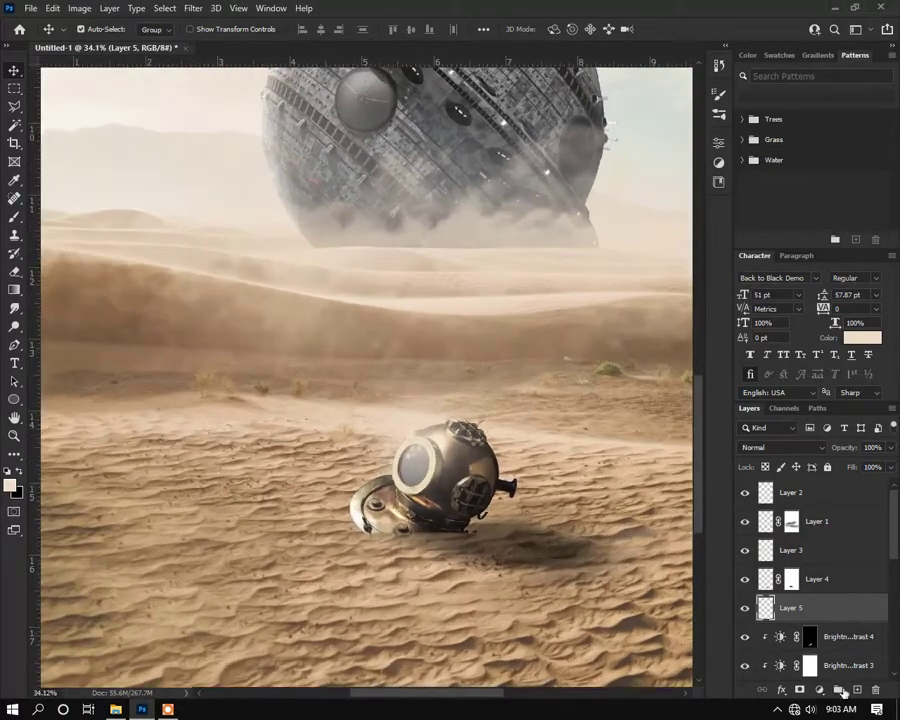
pyautogui.click(821, 690)
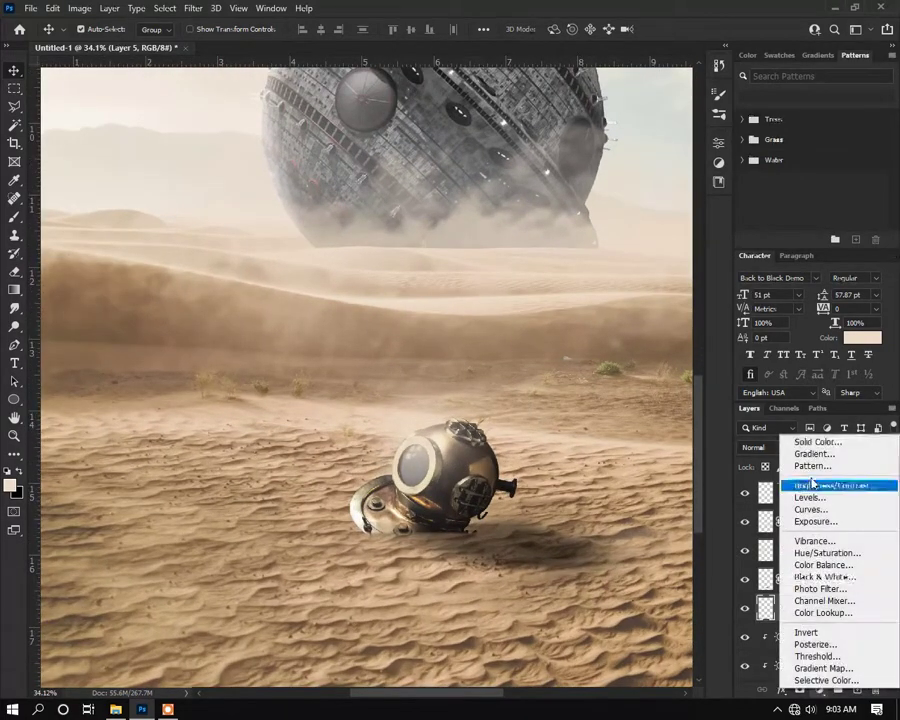
pyautogui.click(810, 438)
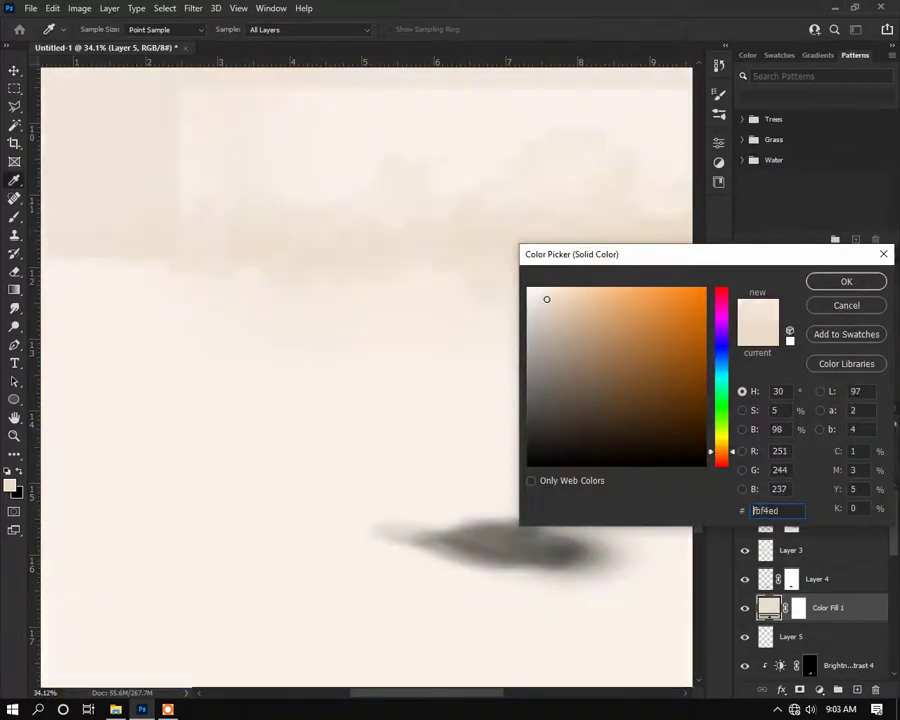
pyautogui.moveTo(547, 299); pyautogui.dragTo(550, 303)
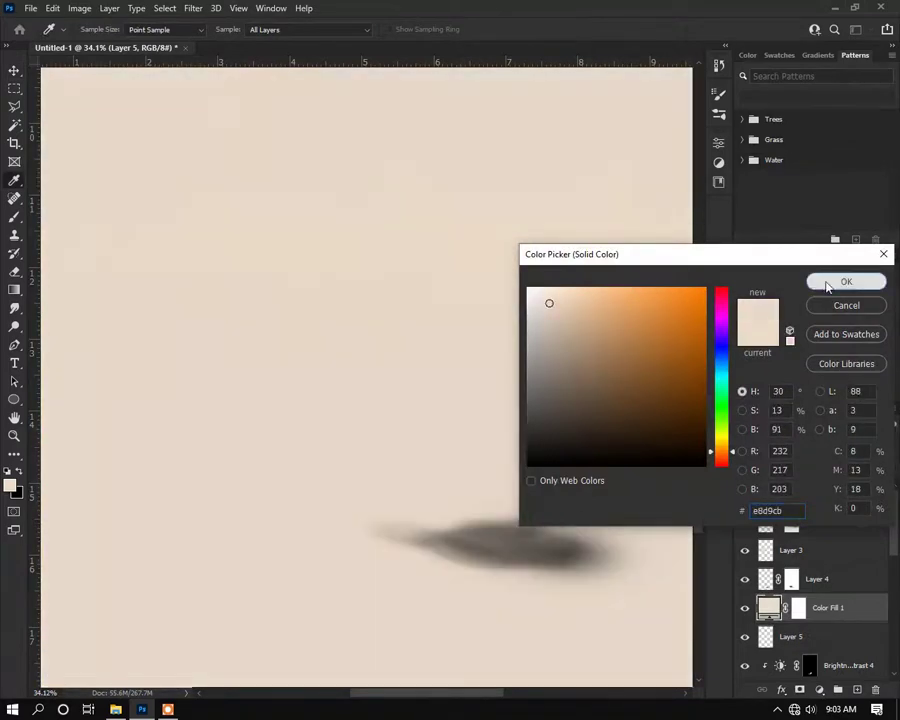
pyautogui.click(828, 284)
pyautogui.moveTo(826, 607); pyautogui.dragTo(836, 653)
pyautogui.hotkey('ctrl', 'alt', 'g')
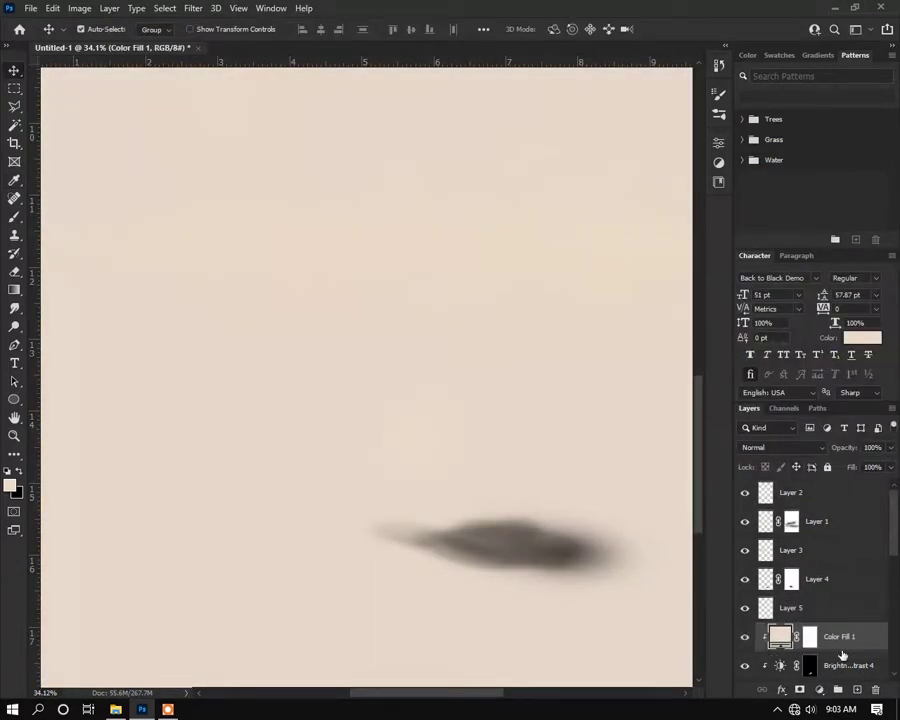
# Step: Set the Color Fill 1 layer's blend mode to Overlay and invert its mask to black
pyautogui.click(807, 641)
pyautogui.click(777, 449)
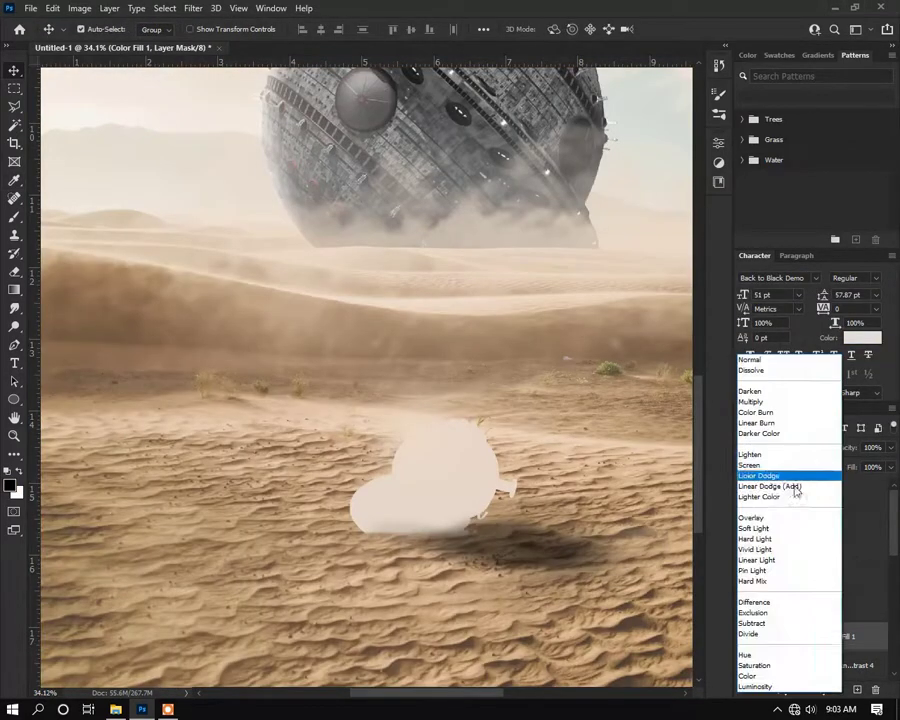
pyautogui.click(712, 516)
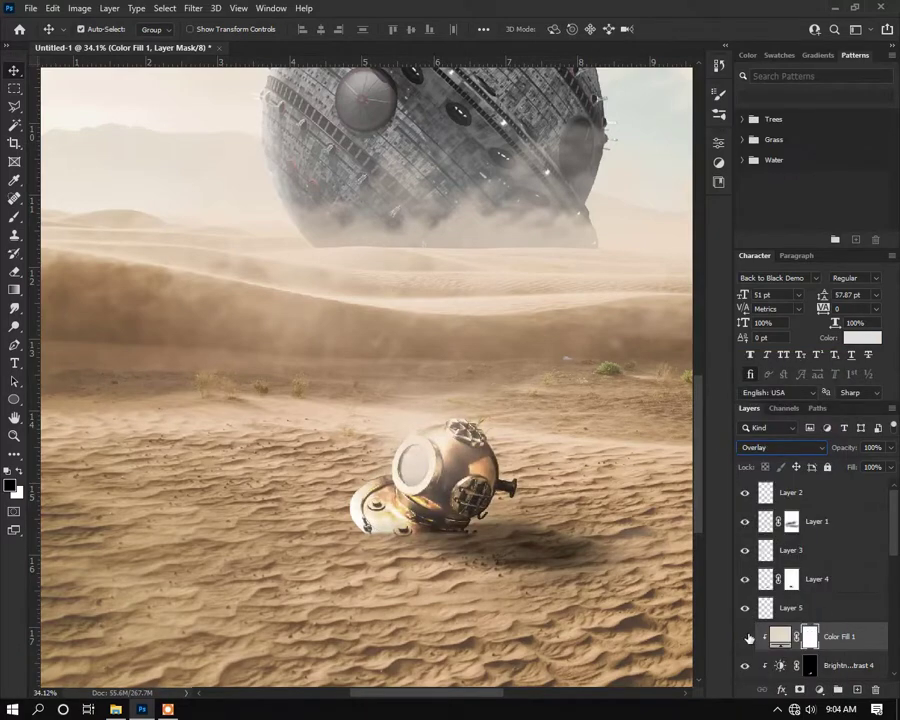
pyautogui.hotkey('ctrl', 'i')
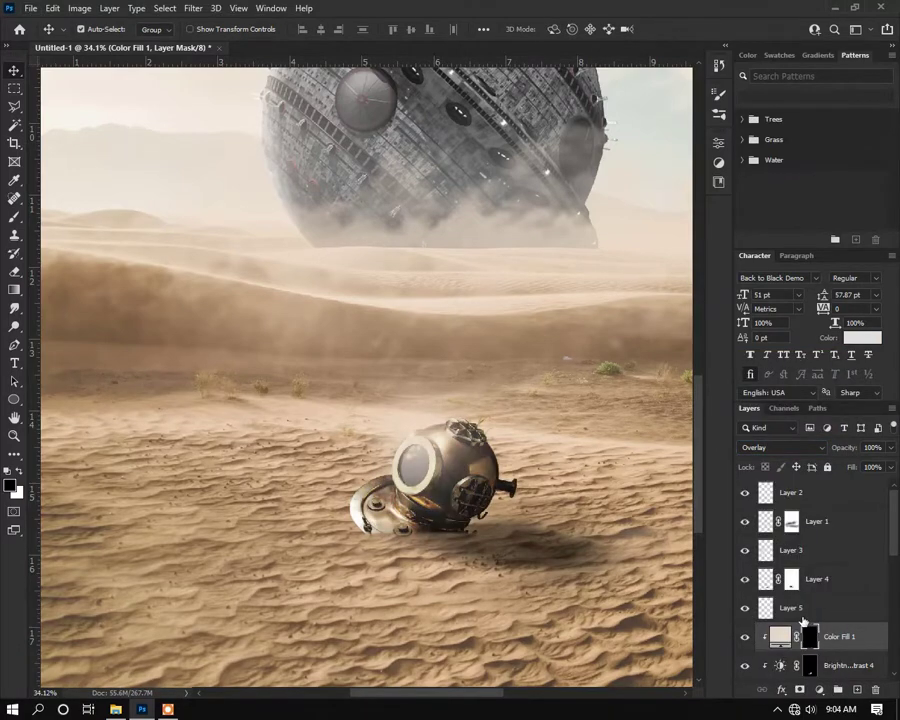
# Step: Reveal light along the upper edge of the helmet's collar rim by painting white on the fill mask at 72% opacity
pyautogui.scroll(3, 428, 424)
pyautogui.click(14, 217)
pyautogui.scroll(5, 374, 434)
pyautogui.scroll(3, 374, 432)
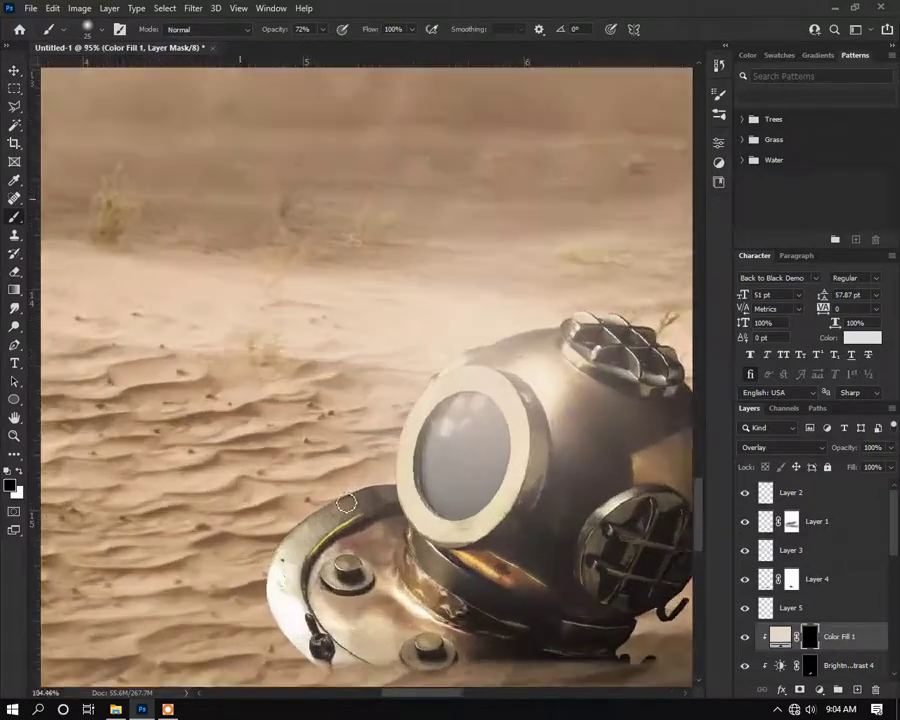
pyautogui.press('x')
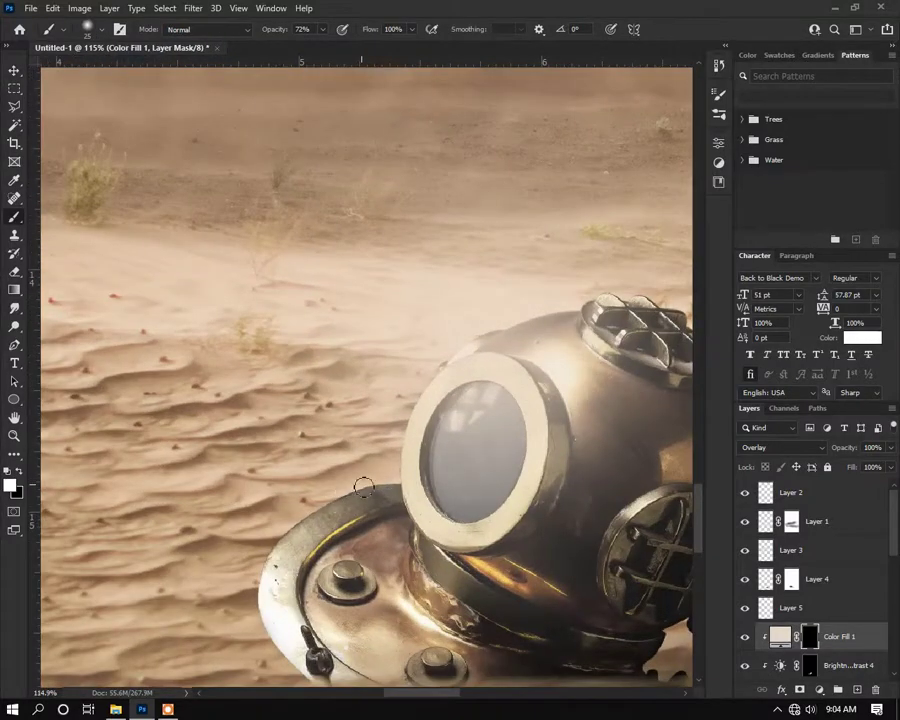
pyautogui.moveTo(362, 482)
pyautogui.mouseDown()
pyautogui.moveTo(365, 443)
pyautogui.moveTo(416, 349)
pyautogui.mouseUp()
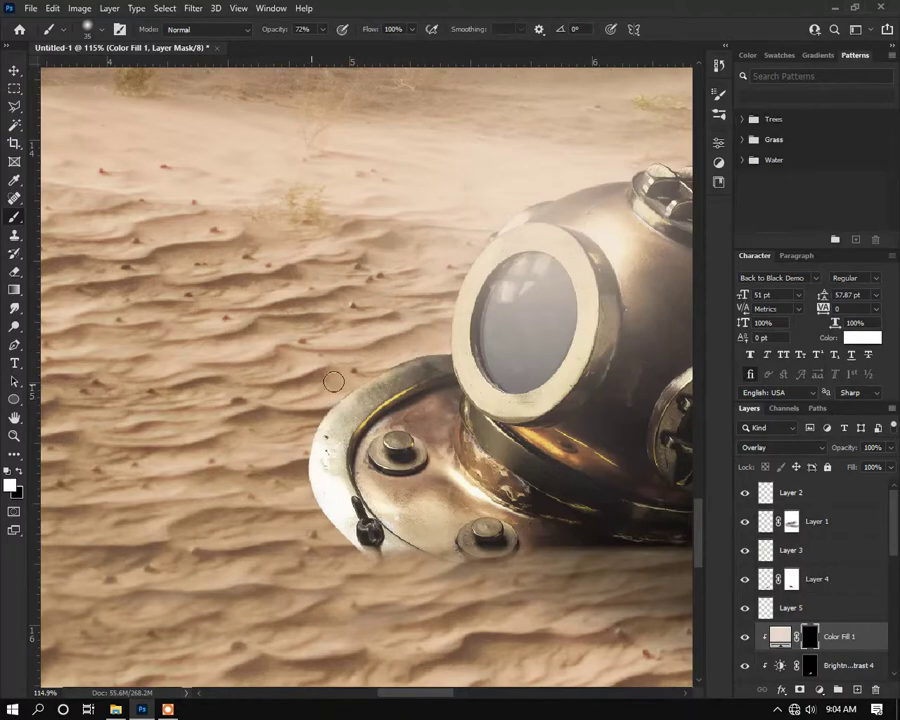
# Step: Paint fine white highlights on the mask around the upper collar bolt and its washer with a 4 px brush
pyautogui.scroll(2, 390, 430)
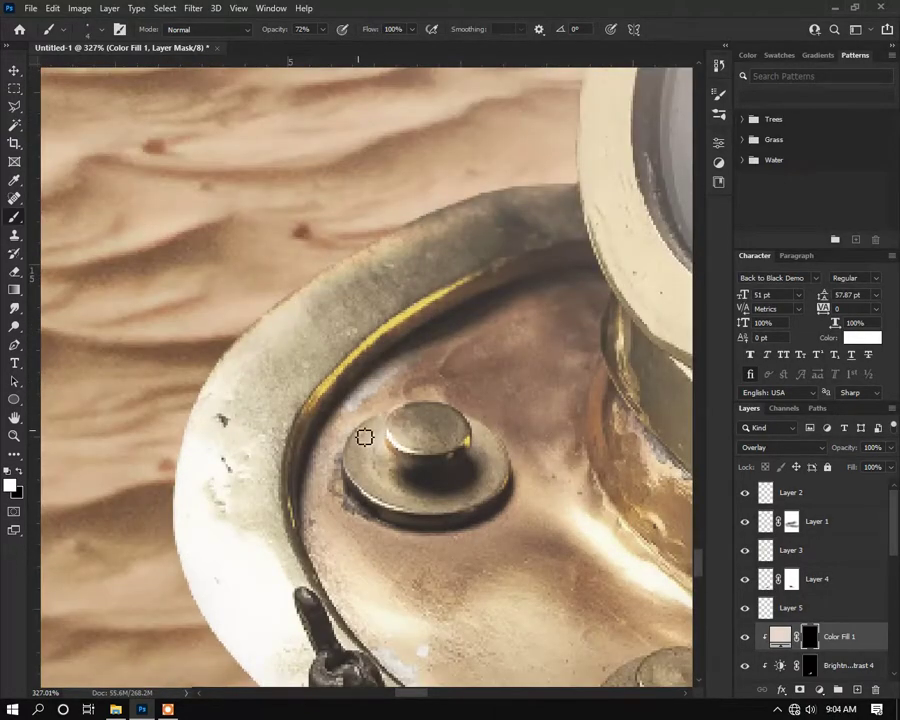
pyautogui.moveTo(348, 462)
pyautogui.mouseDown()
pyautogui.moveTo(359, 490)
pyautogui.moveTo(430, 519)
pyautogui.mouseUp()
pyautogui.moveTo(496, 441)
pyautogui.mouseDown()
pyautogui.moveTo(458, 410)
pyautogui.moveTo(420, 410)
pyautogui.moveTo(390, 428)
pyautogui.mouseUp()
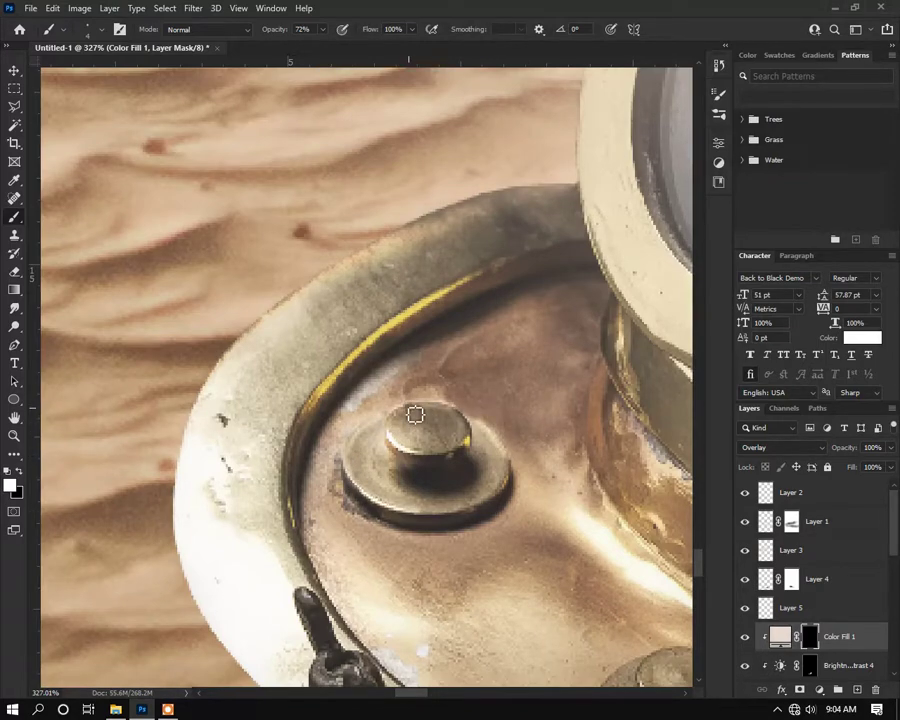
pyautogui.scroll(-4, 418, 418)
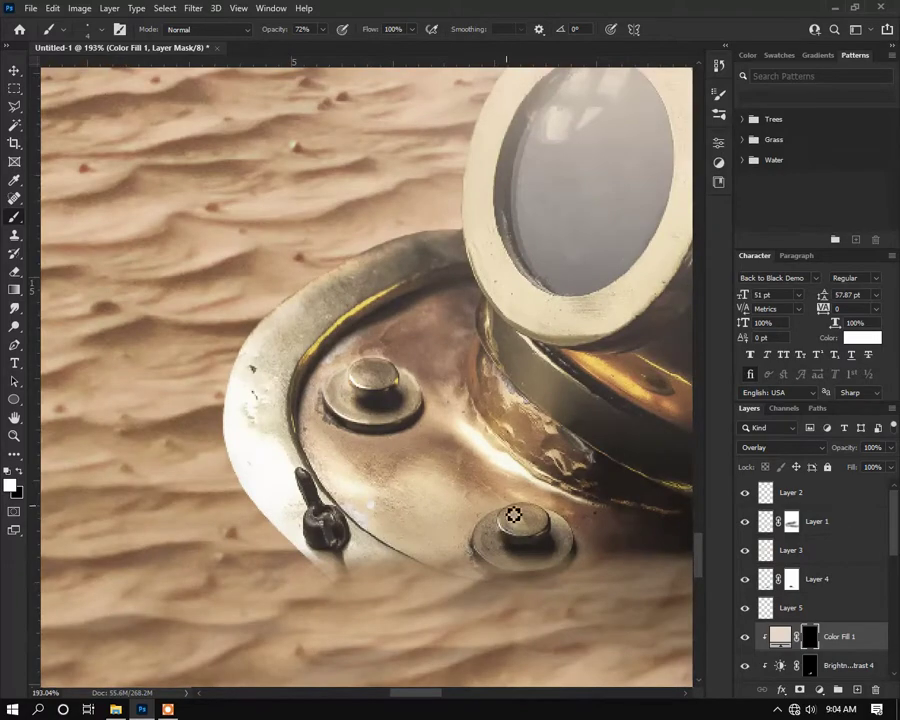
pyautogui.scroll(-1, 494, 522)
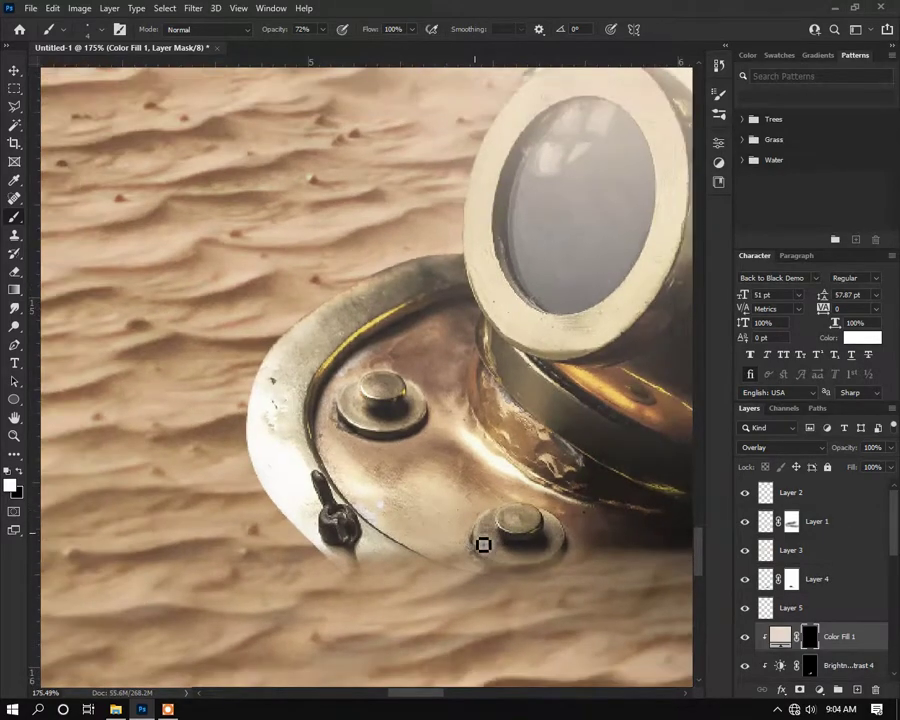
# Step: Paint small edge highlights on the lower collar bolt and its washer on the Color Fill 1 mask
pyautogui.scroll(5, 499, 565)
pyautogui.moveTo(519, 551)
pyautogui.mouseDown()
pyautogui.moveTo(485, 517)
pyautogui.moveTo(532, 482)
pyautogui.mouseUp()
pyautogui.moveTo(491, 553); pyautogui.dragTo(500, 475)
pyautogui.moveTo(200, 208)
pyautogui.mouseDown()
pyautogui.moveTo(203, 199)
pyautogui.moveTo(194, 267)
pyautogui.moveTo(210, 277)
pyautogui.mouseUp()
pyautogui.moveTo(230, 195); pyautogui.dragTo(321, 199)
pyautogui.click(304, 186)
pyautogui.scroll(-4, 254, 310)
# Step: Brighten the collar rim with 30 to 45 px white strokes on the mask, and tone down its outer curve with black
pyautogui.moveTo(240, 195); pyautogui.dragTo(353, 358)
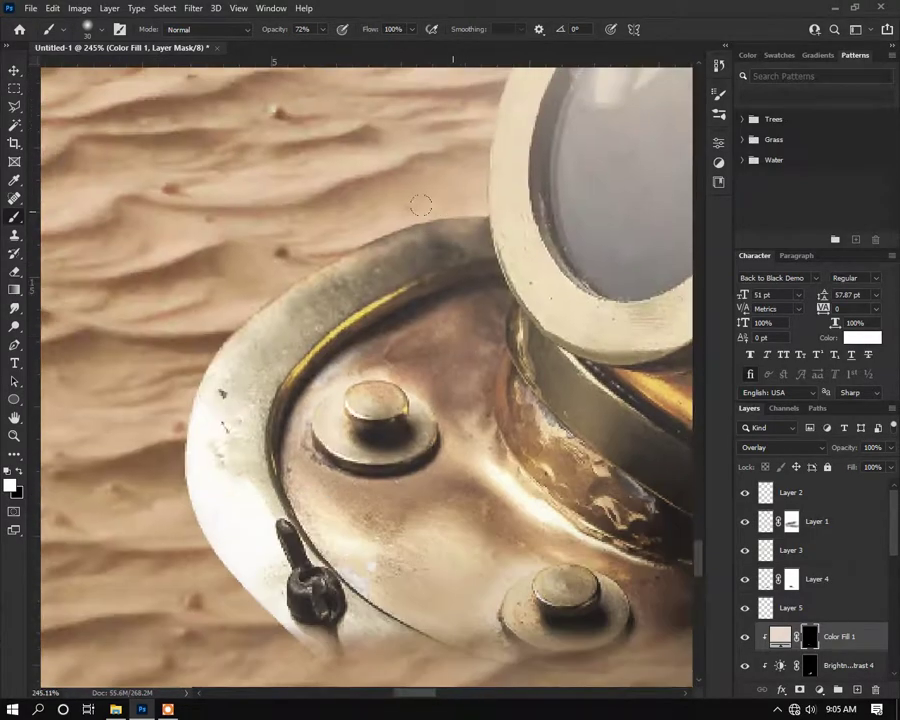
pyautogui.moveTo(238, 337)
pyautogui.mouseDown()
pyautogui.moveTo(279, 279)
pyautogui.moveTo(454, 191)
pyautogui.mouseUp()
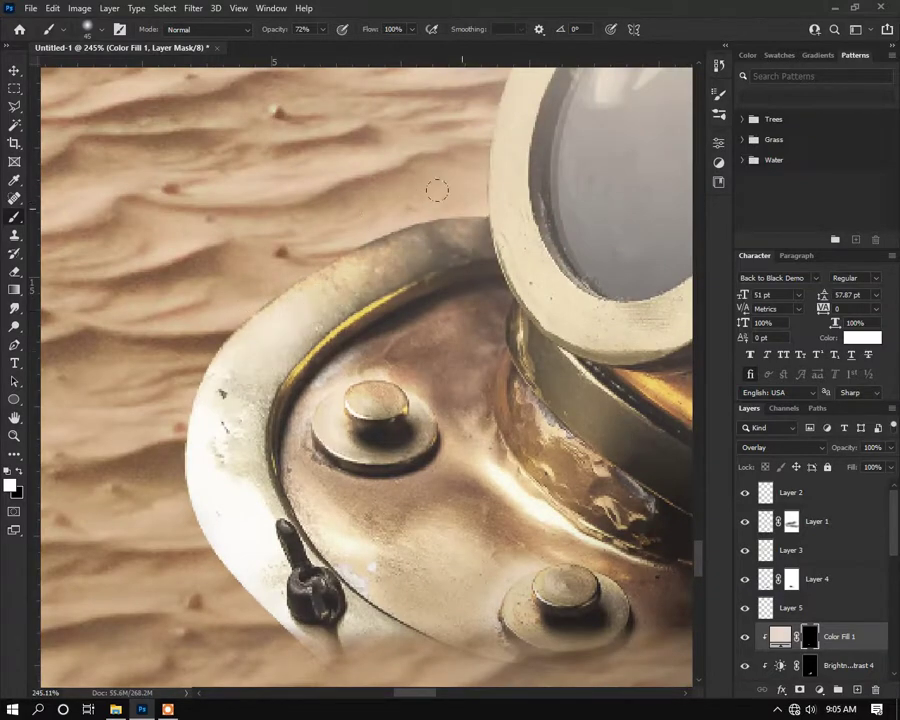
pyautogui.scroll(-5, 226, 430)
pyautogui.scroll(2, 244, 456)
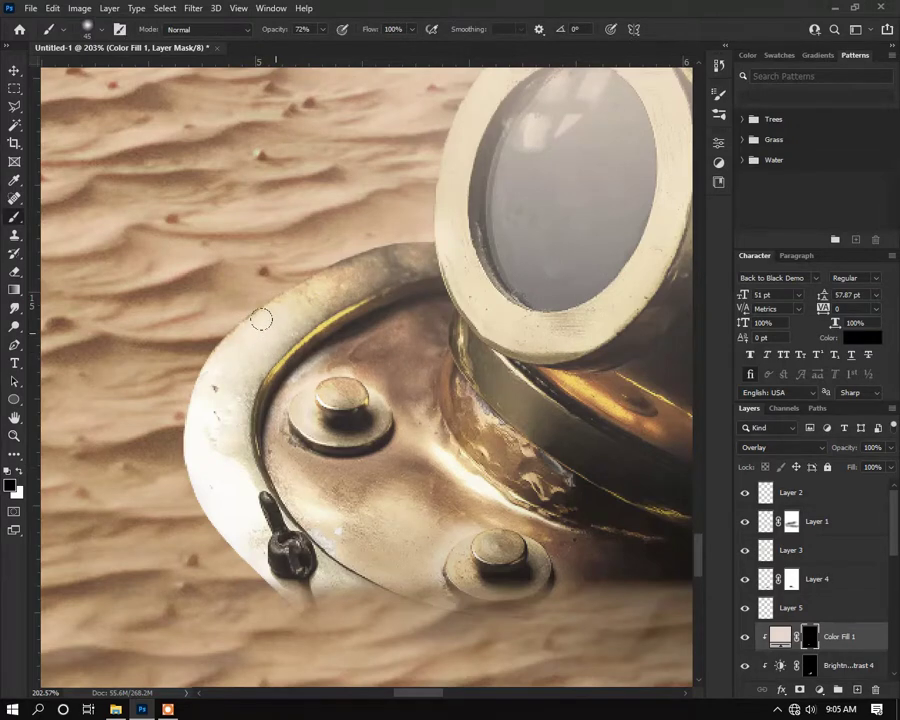
pyautogui.moveTo(258, 338)
pyautogui.mouseDown()
pyautogui.moveTo(404, 264)
pyautogui.moveTo(234, 377)
pyautogui.mouseUp()
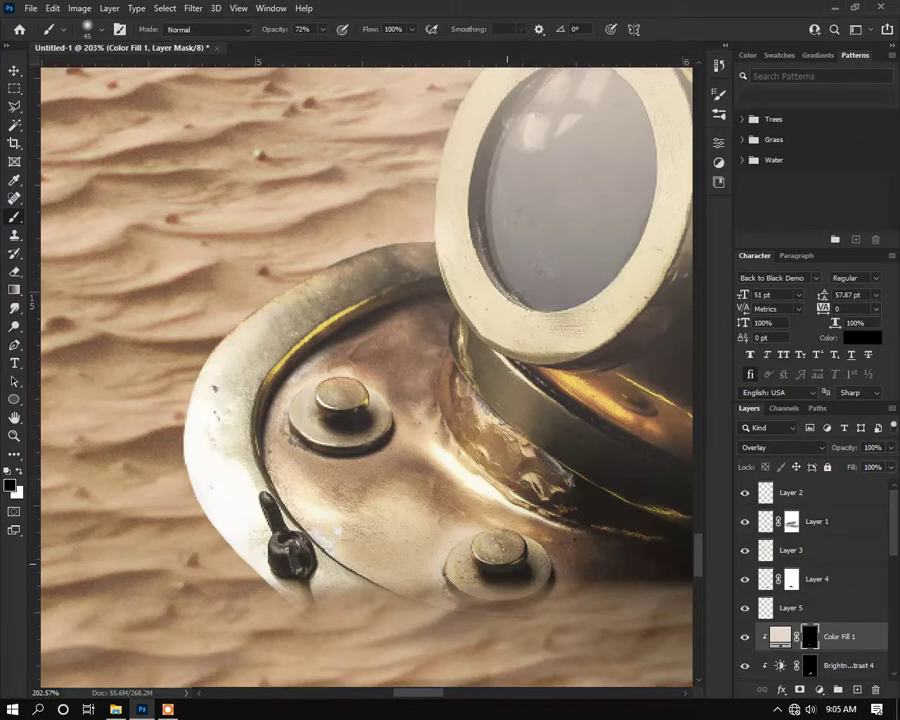
pyautogui.scroll(-2, 380, 595)
# Step: Paint light onto the front window glass with white on the mask, and soften it with black at 72% opacity
pyautogui.press('x')
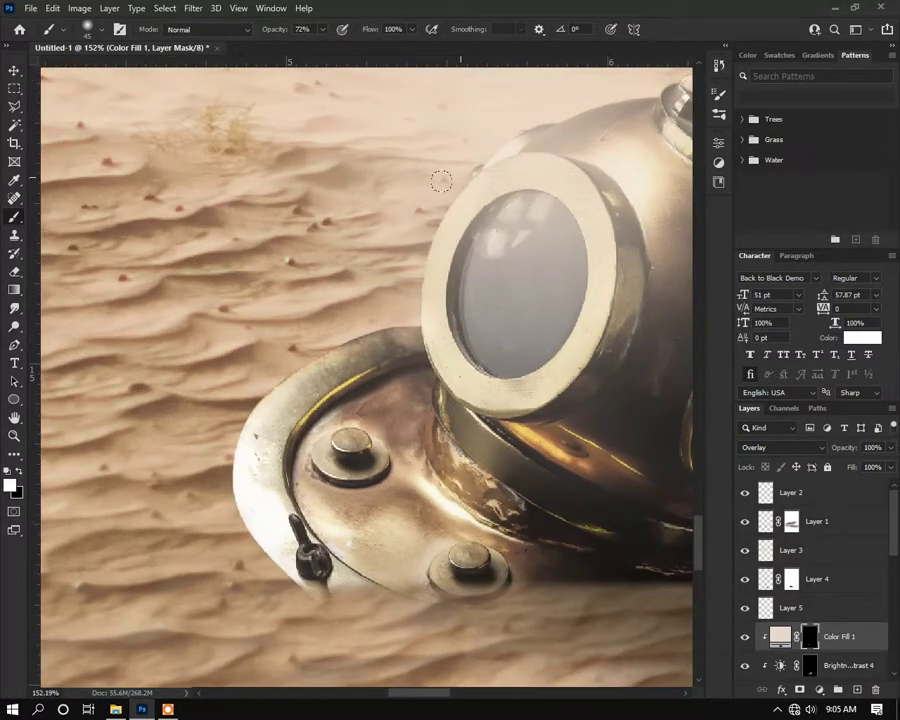
pyautogui.moveTo(527, 204)
pyautogui.mouseDown()
pyautogui.moveTo(479, 255)
pyautogui.moveTo(487, 357)
pyautogui.moveTo(534, 197)
pyautogui.mouseUp()
pyautogui.press('x')
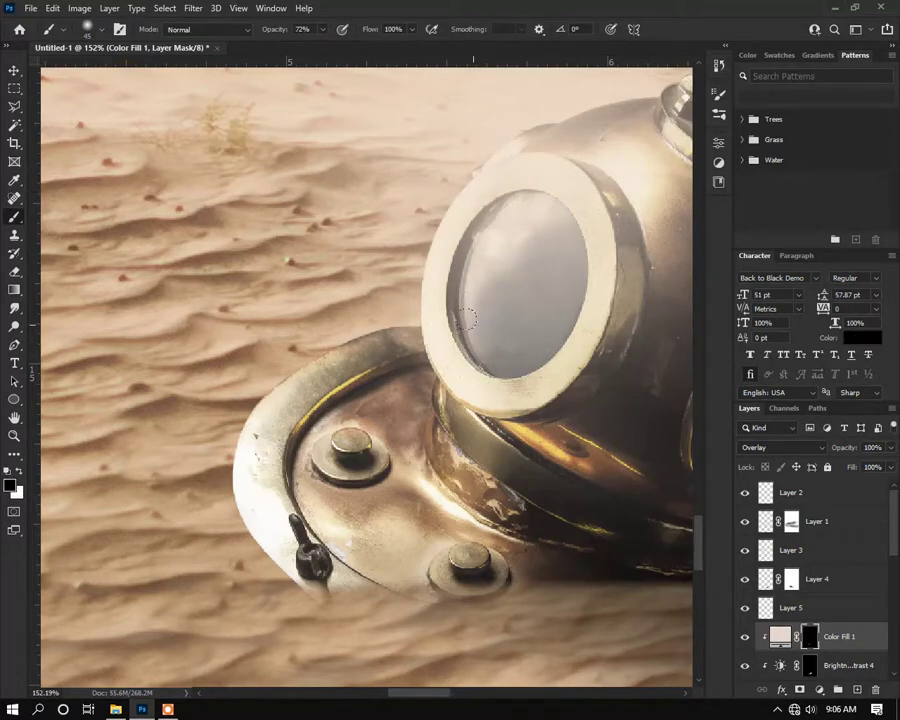
pyautogui.moveTo(478, 325); pyautogui.dragTo(496, 229)
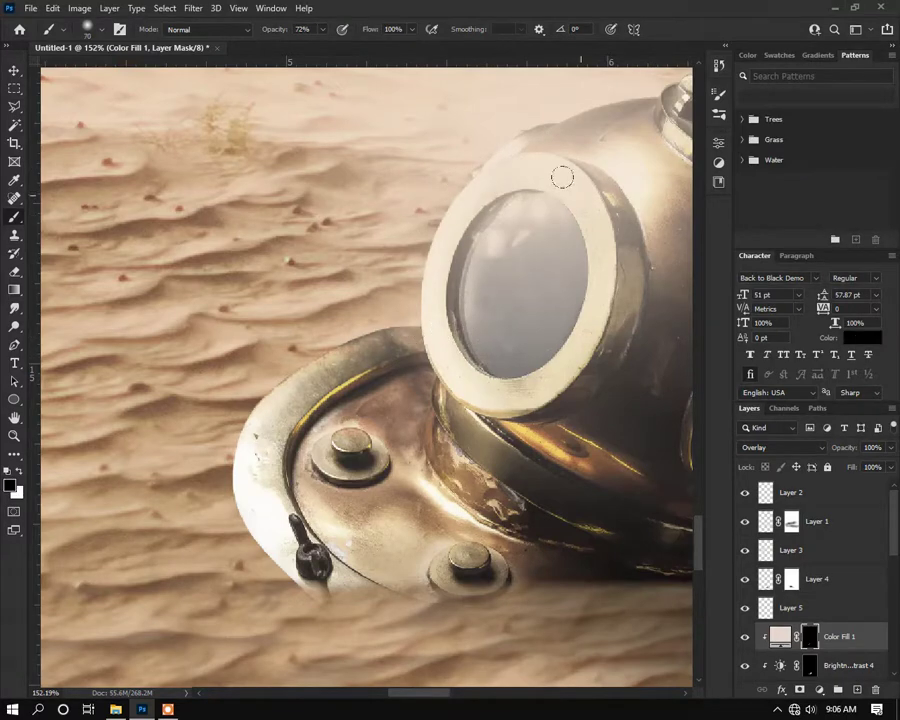
# Step: Refine the light on the helmet's top and side grilles with a 70 px brush on the mask, alternating black and white
pyautogui.moveTo(470, 402); pyautogui.dragTo(453, 424)
pyautogui.scroll(-2, 453, 424)
pyautogui.moveTo(607, 177); pyautogui.dragTo(565, 222)
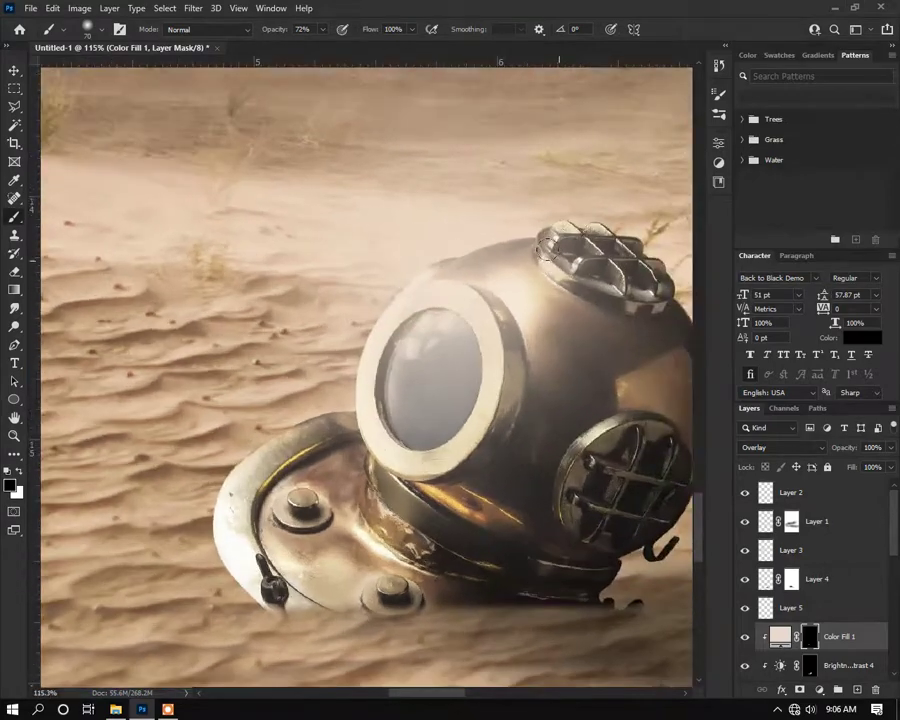
pyautogui.press('x')
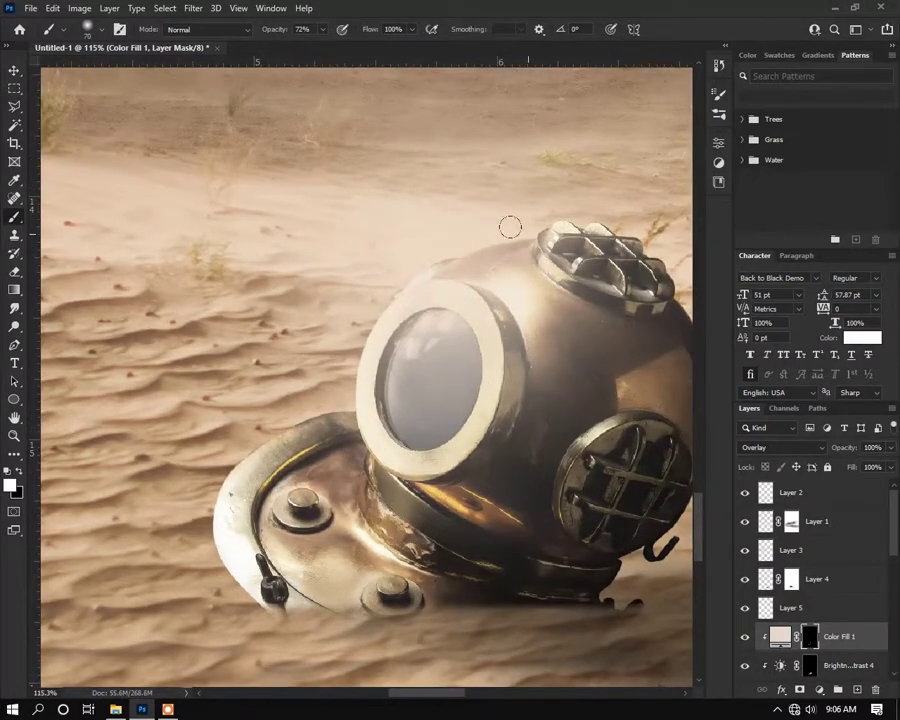
pyautogui.moveTo(562, 450)
pyautogui.mouseDown()
pyautogui.moveTo(621, 428)
pyautogui.moveTo(590, 510)
pyautogui.moveTo(626, 432)
pyautogui.moveTo(582, 450)
pyautogui.moveTo(592, 543)
pyautogui.mouseUp()
pyautogui.press('x')
pyautogui.press('x')
pyautogui.press('x')
pyautogui.moveTo(604, 452)
pyautogui.mouseDown()
pyautogui.moveTo(583, 505)
pyautogui.moveTo(612, 447)
pyautogui.mouseUp()
# Step: Brighten the helmet's neck ring below the front window with the 70 px white brush on the mask
pyautogui.scroll(-2, 474, 314)
pyautogui.press('x')
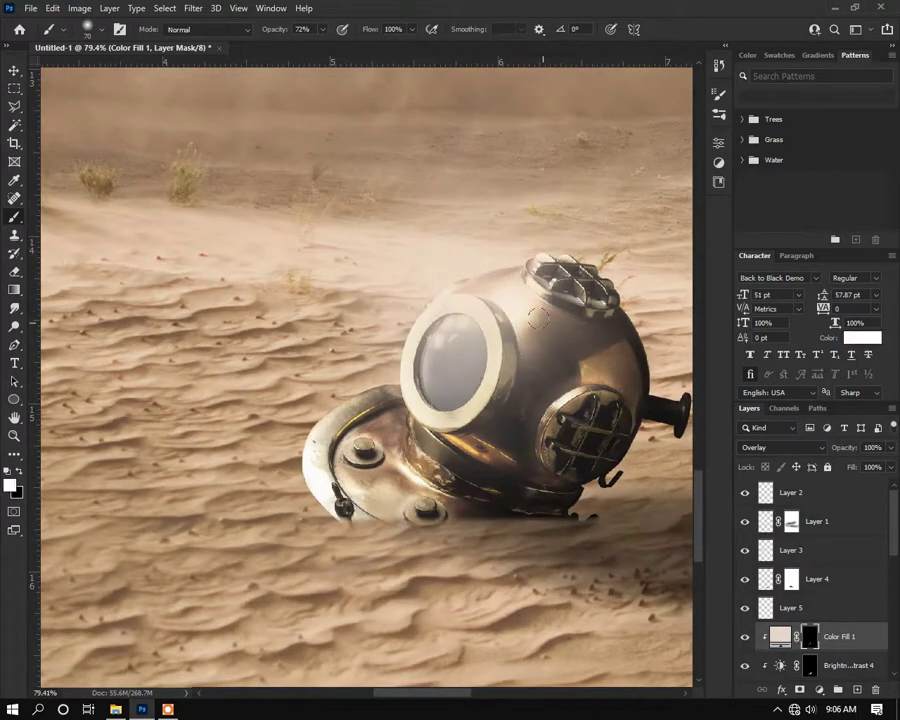
pyautogui.press('x')
pyautogui.press('x')
pyautogui.scroll(1, 570, 570)
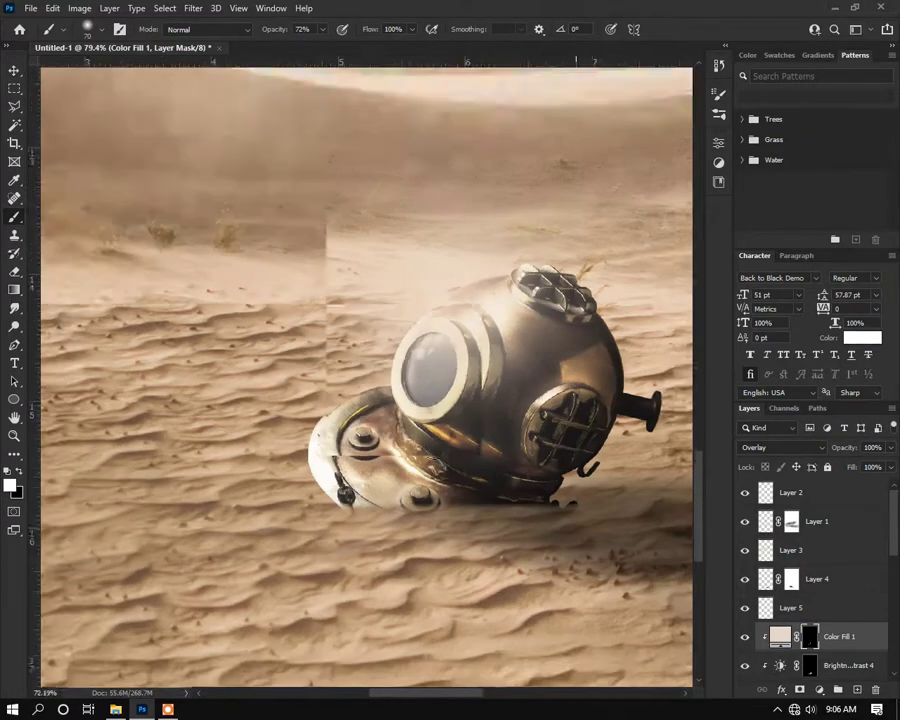
pyautogui.moveTo(437, 443); pyautogui.dragTo(470, 436)
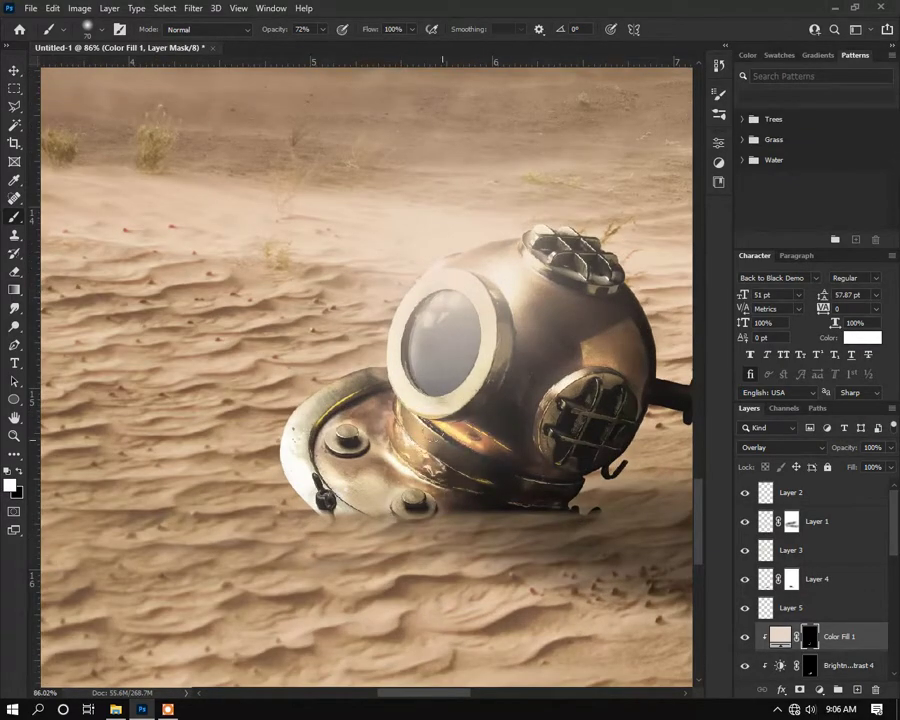
pyautogui.press('x')
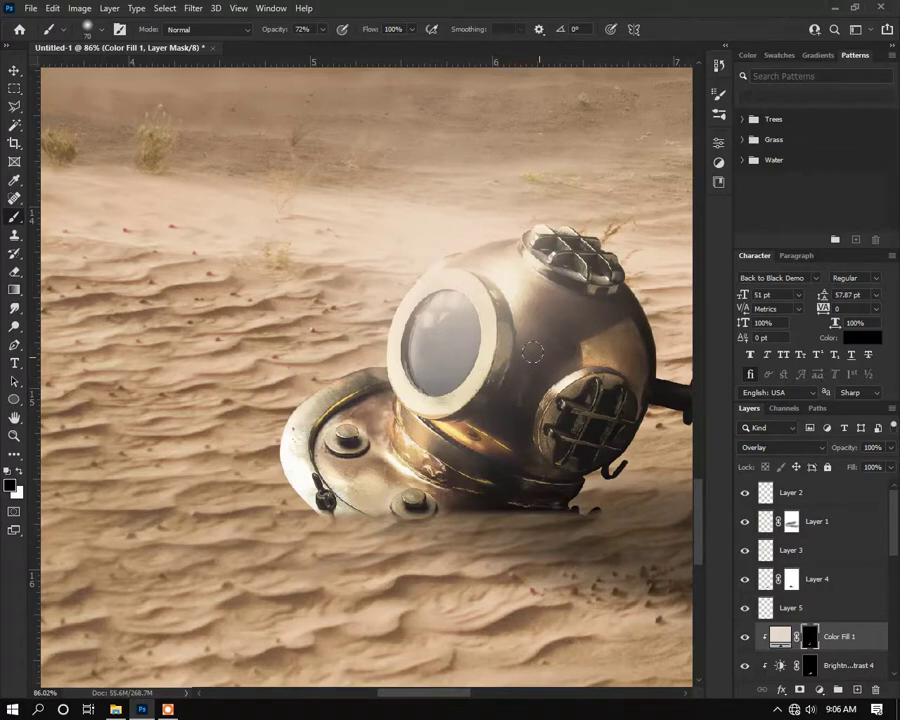
pyautogui.scroll(-5, 502, 432)
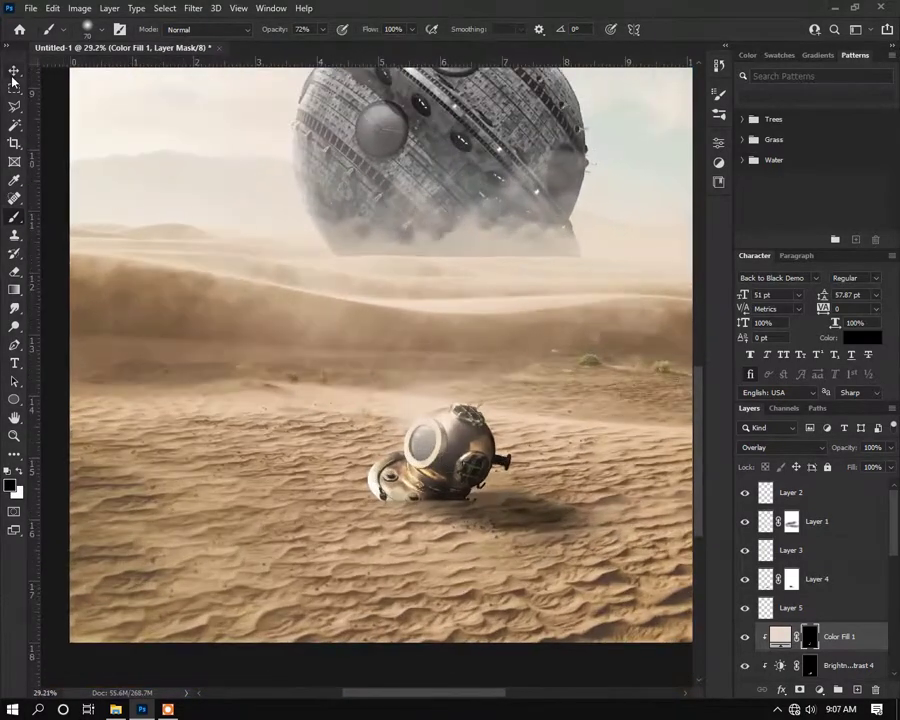
# Step: Place the snake cut-out image from the file folder into the composite as a new layer above Color Fill 1
pyautogui.click(14, 73)
pyautogui.scroll(-4, 318, 548)
pyautogui.scroll(5, 322, 542)
pyautogui.scroll(-5, 325, 540)
pyautogui.scroll(-4, 768, 612)
pyautogui.scroll(4, 769, 598)
pyautogui.click(114, 706)
pyautogui.click(395, 190)
pyautogui.moveTo(395, 190); pyautogui.dragTo(516, 287)
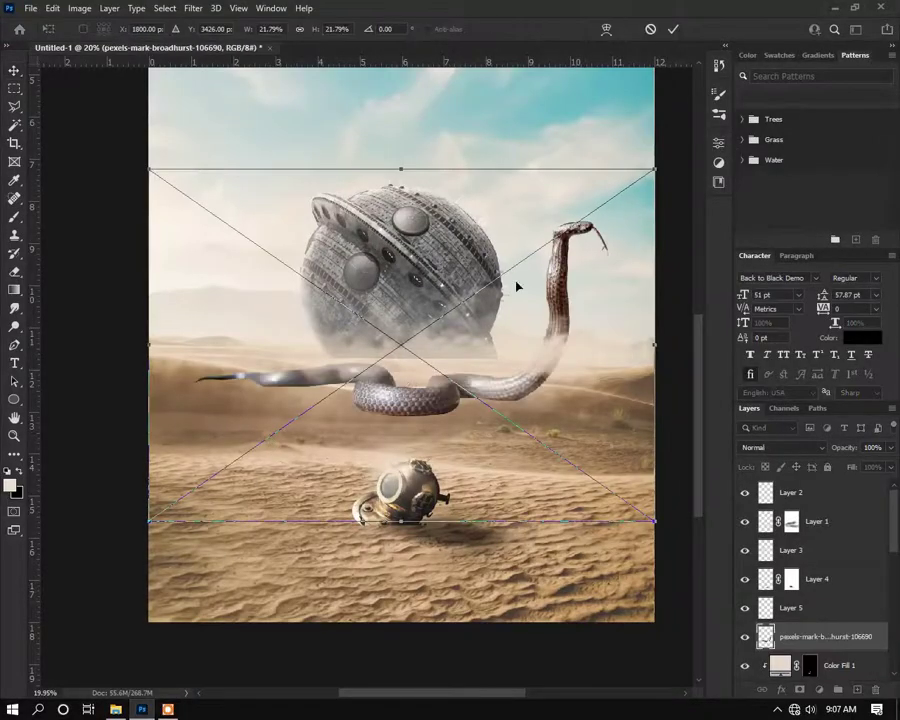
pyautogui.click(675, 28)
# Step: Move the snake down onto the sand around the helmet and place its layer directly above Layer 5
pyautogui.hotkey('ctrl', 't')
pyautogui.moveTo(558, 274); pyautogui.dragTo(550, 403)
pyautogui.click(674, 29)
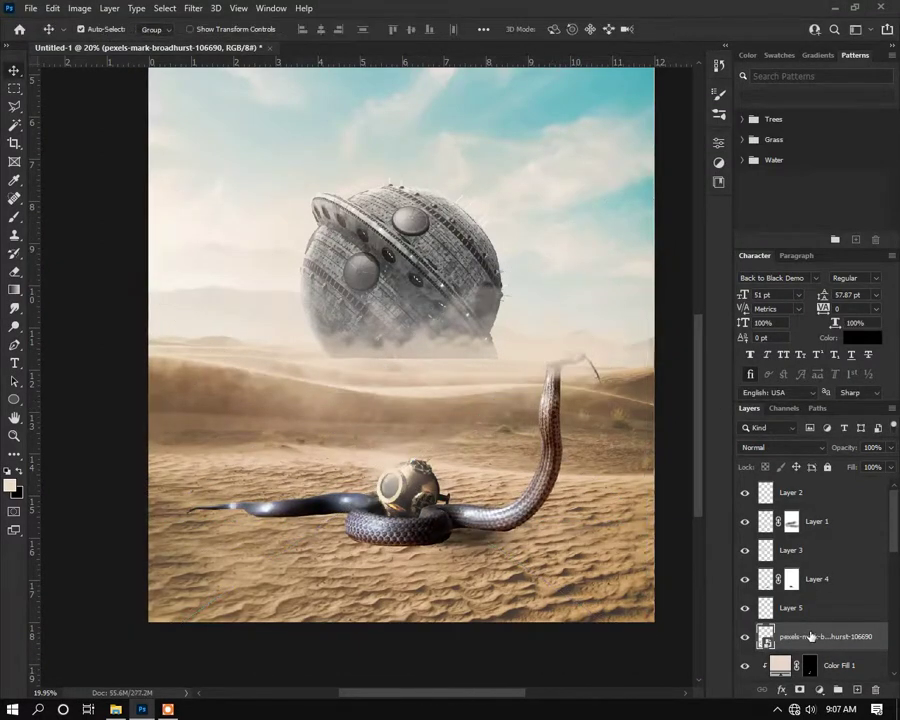
pyautogui.moveTo(812, 636); pyautogui.dragTo(794, 597)
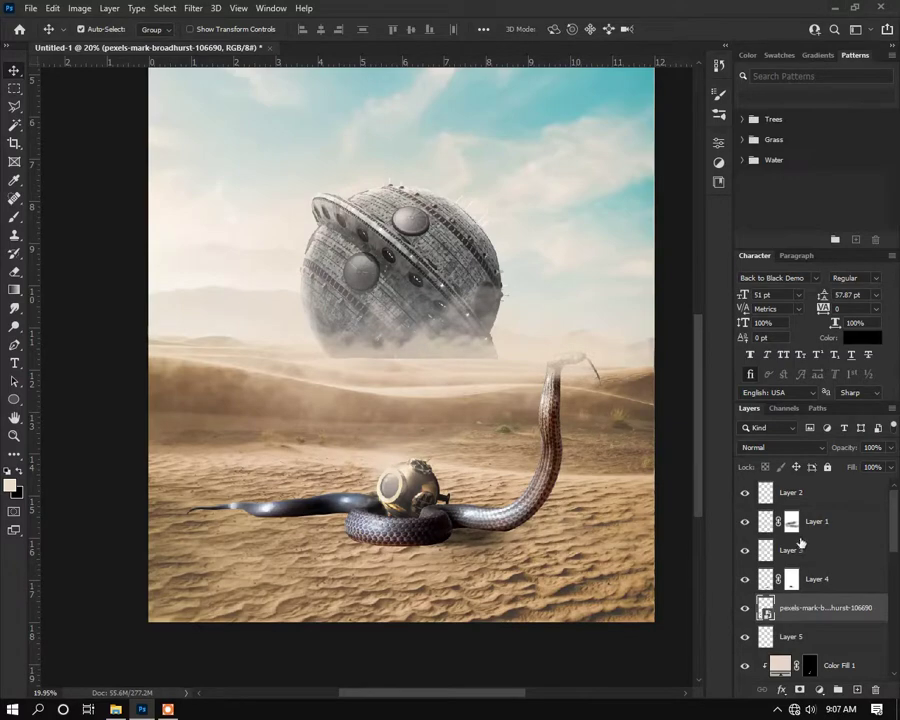
# Step: Scale the snake to 11.65% and move it so its coil overlaps the diving helmet's base
pyautogui.hotkey('ctrl', 't')
pyautogui.moveTo(141, 299); pyautogui.dragTo(234, 421)
pyautogui.scroll(3, 441, 503)
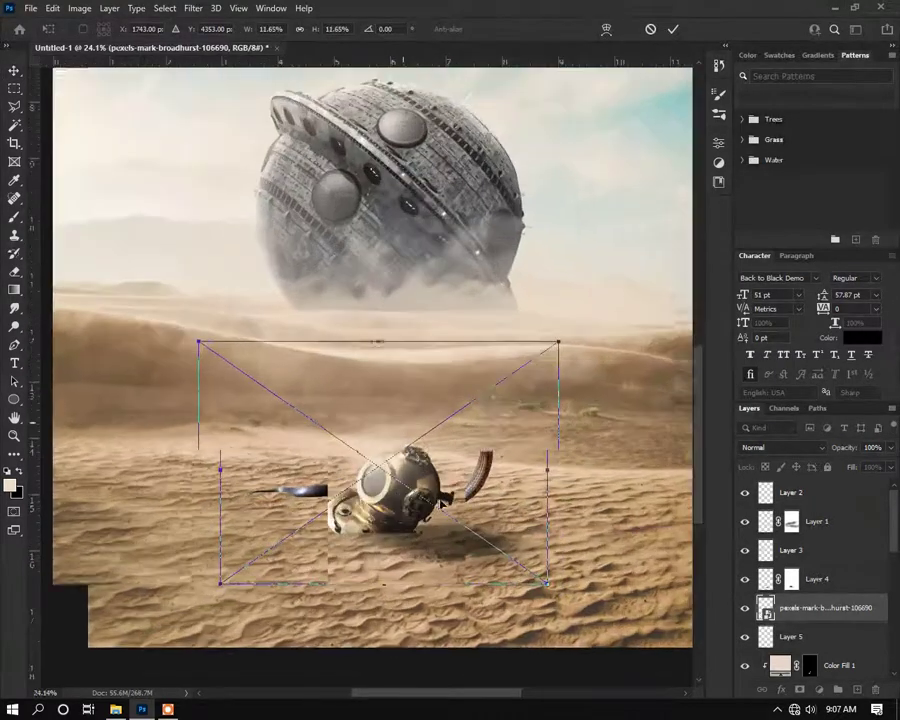
pyautogui.scroll(1, 441, 505)
pyautogui.moveTo(486, 514); pyautogui.dragTo(540, 520)
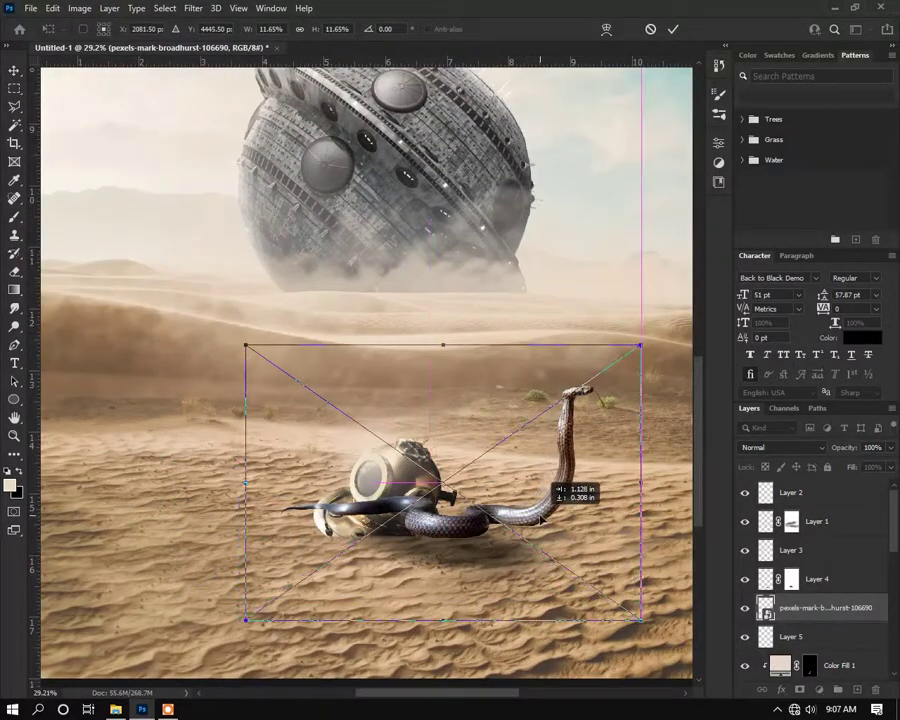
pyautogui.click(673, 29)
# Step: Shrink the snake further to 7.95% and lower it onto the sand at the helmet's base
pyautogui.scroll(1, 480, 480)
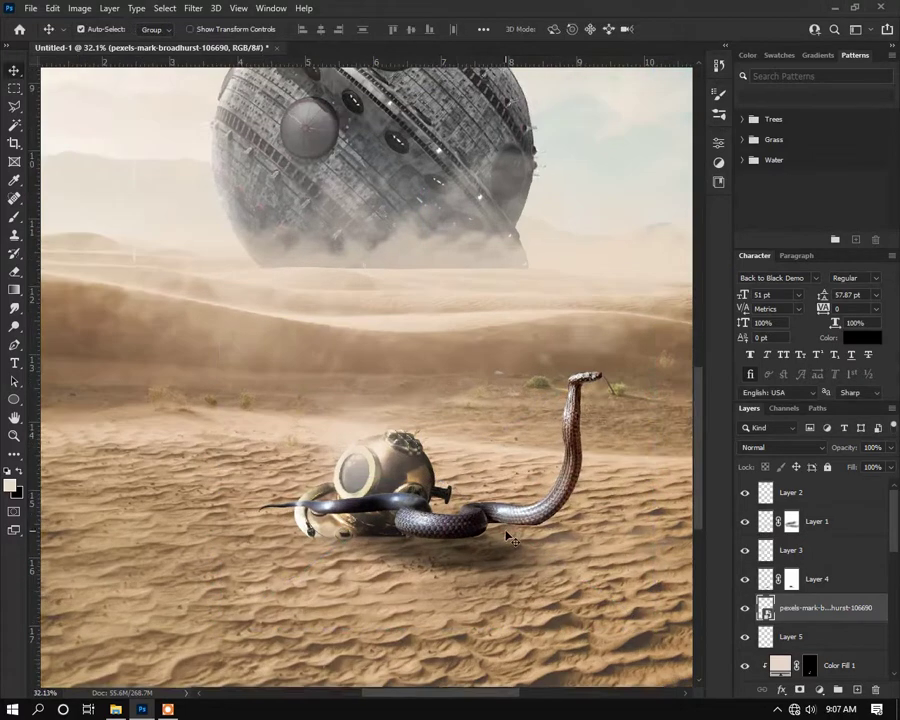
pyautogui.hotkey('ctrl', 't')
pyautogui.moveTo(227, 337); pyautogui.dragTo(285, 378)
pyautogui.moveTo(530, 468); pyautogui.dragTo(530, 488)
pyautogui.click(673, 29)
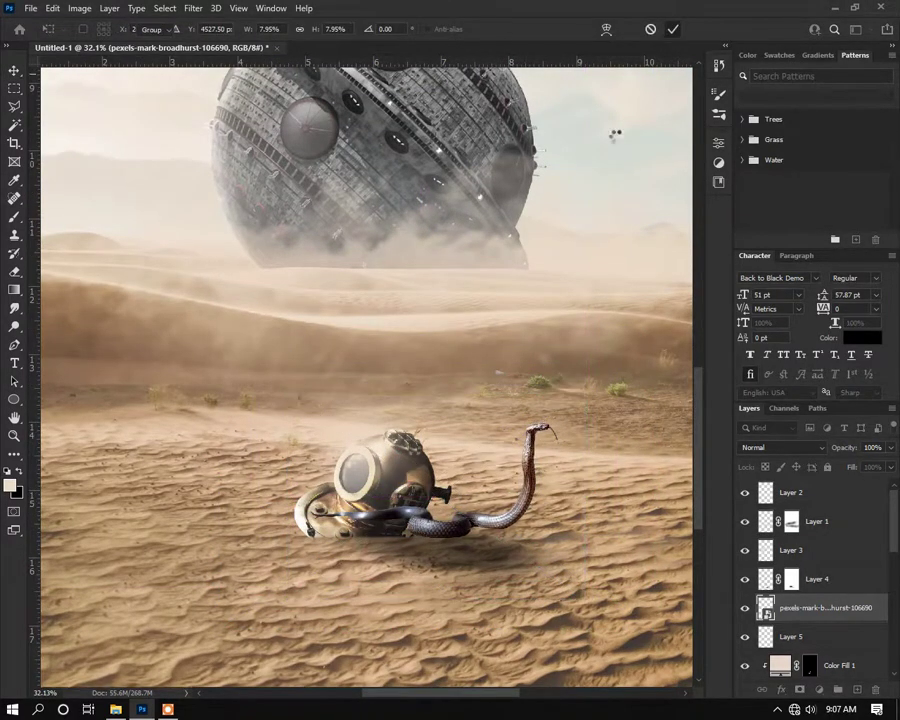
# Step: Add a layer mask to the snake and hide its tail over the helmet with a hard black 100 px brush at 100% opacity
pyautogui.scroll(-3, 783, 550)
pyautogui.scroll(1, 783, 550)
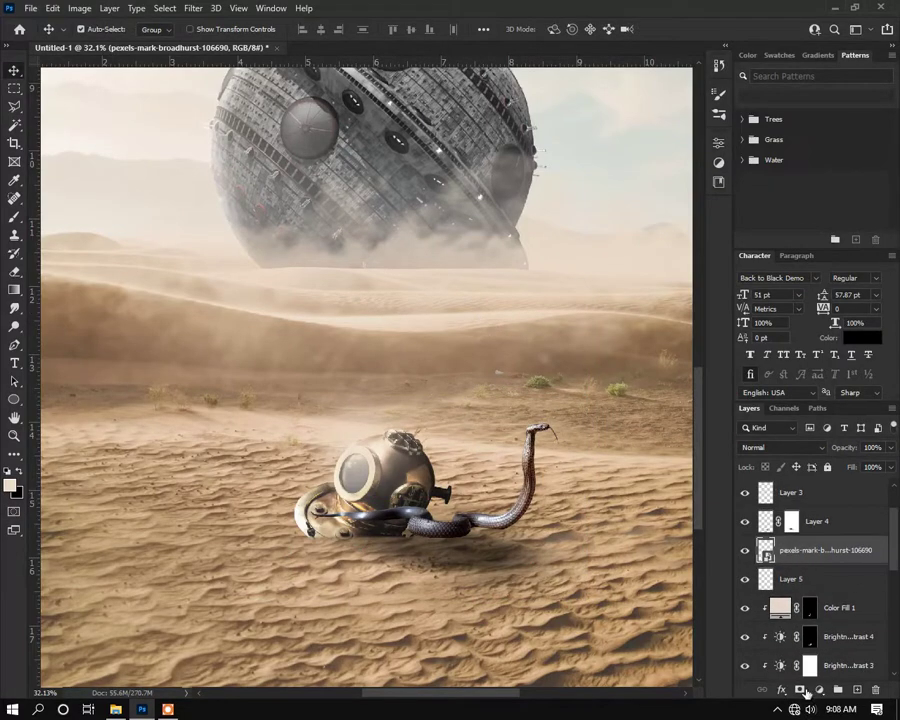
pyautogui.click(13, 220)
pyautogui.click(800, 690)
pyautogui.scroll(2, 381, 458)
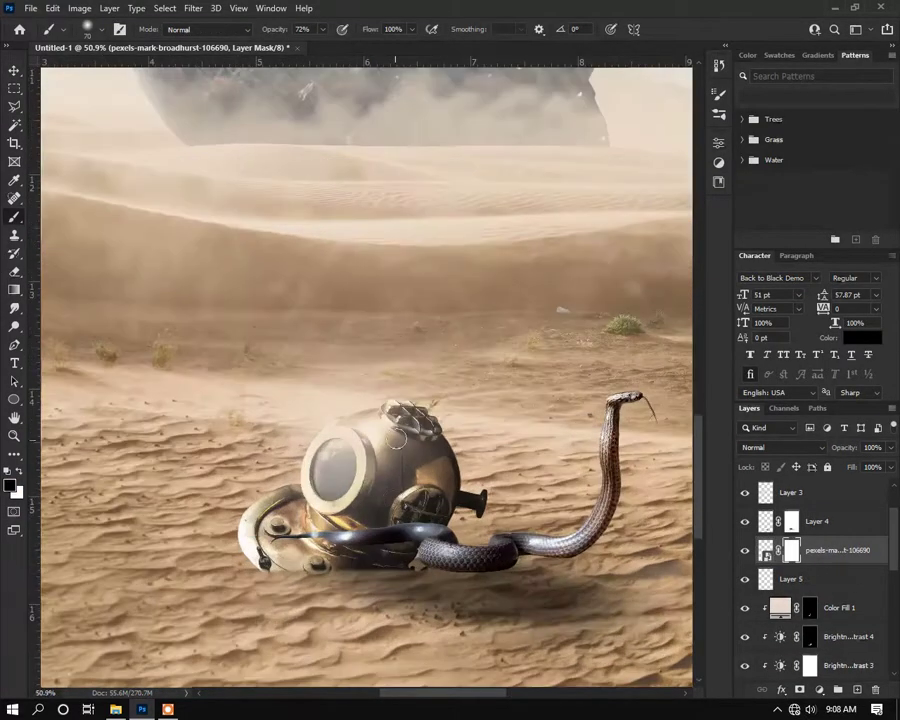
pyautogui.rightClick(402, 455)
pyautogui.click(426, 4)
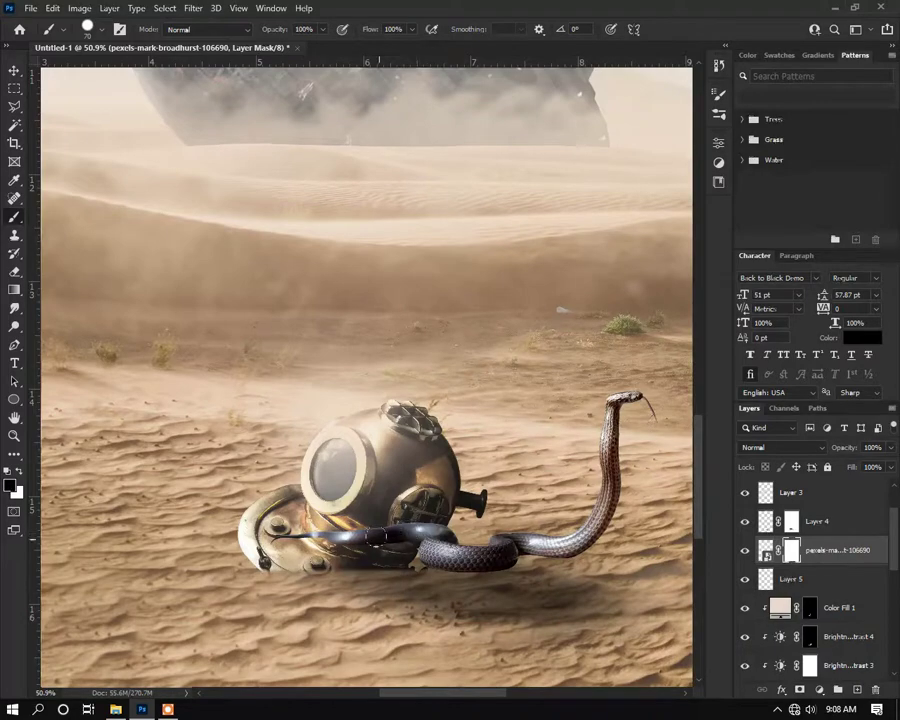
pyautogui.scroll(1, 376, 537)
pyautogui.scroll(1, 420, 505)
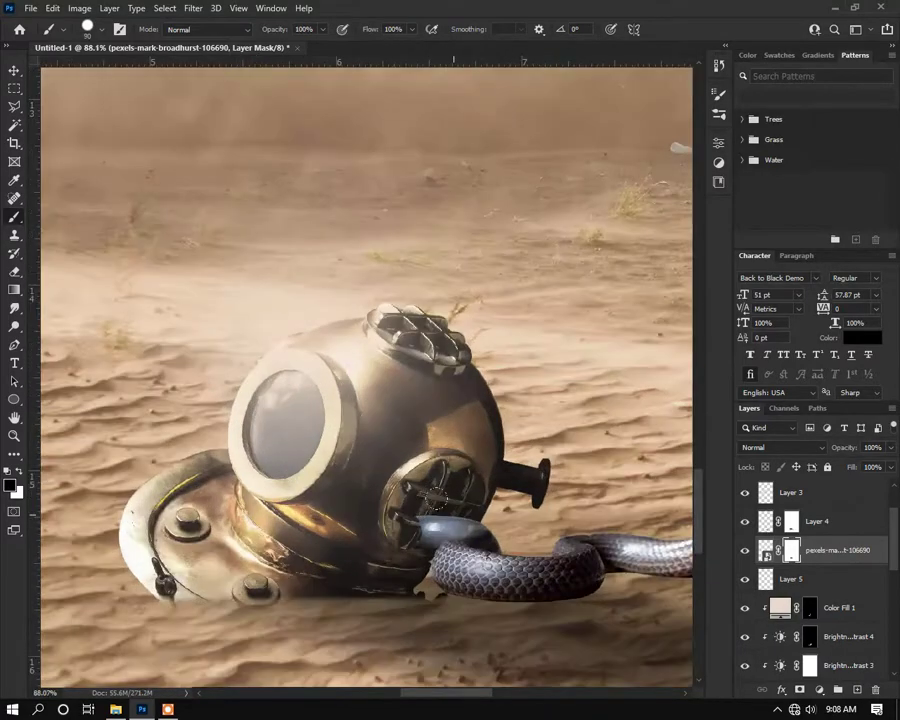
pyautogui.press(']')
pyautogui.moveTo(417, 524); pyautogui.dragTo(454, 487)
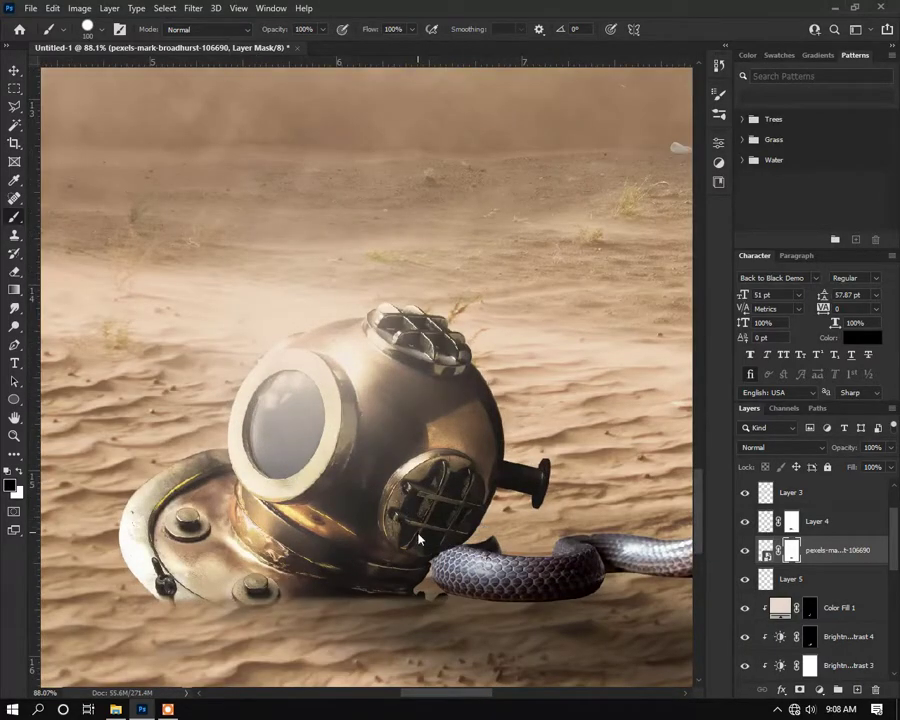
# Step: Restore the snake's dark coil beside the helmet's side grille on the mask with a 7 px white brush, keeping to the helmet's edge
pyautogui.scroll(3, 428, 552)
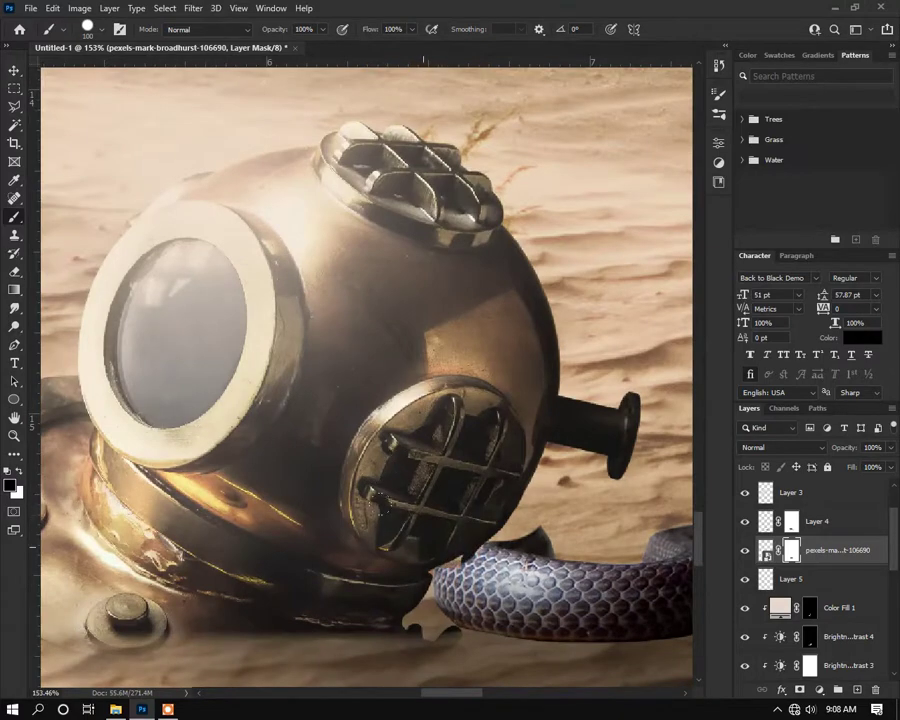
pyautogui.scroll(2, 480, 617)
pyautogui.press('x')
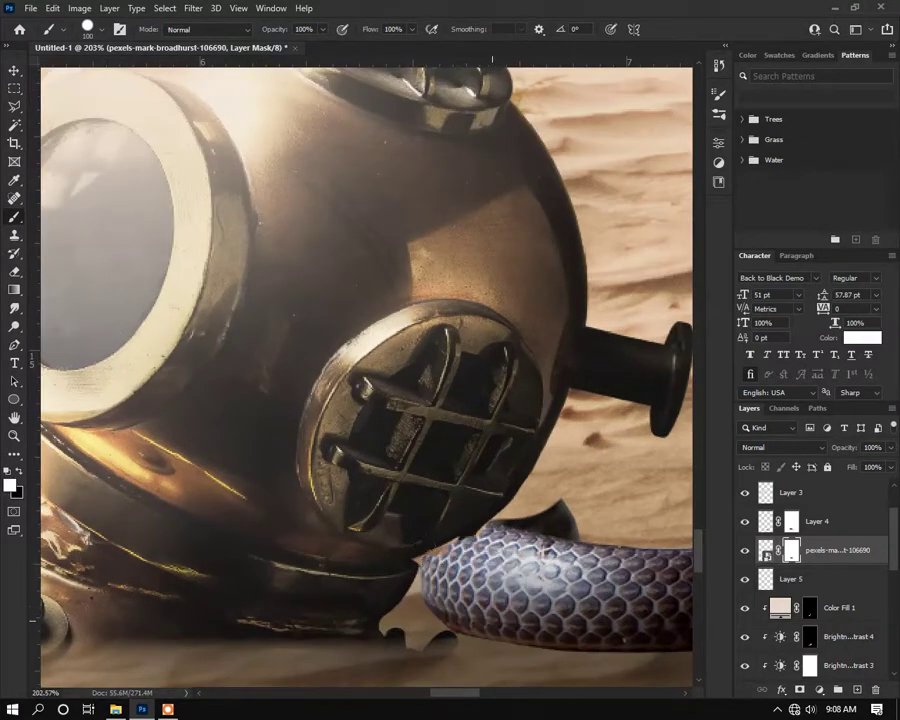
pyautogui.scroll(3, 478, 609)
pyautogui.press('[')
pyautogui.press('[')
pyautogui.press('[')
pyautogui.press('[')
pyautogui.press('[')
pyautogui.press('[')
pyautogui.press('[')
pyautogui.press('[')
pyautogui.press('[')
pyautogui.press('[')
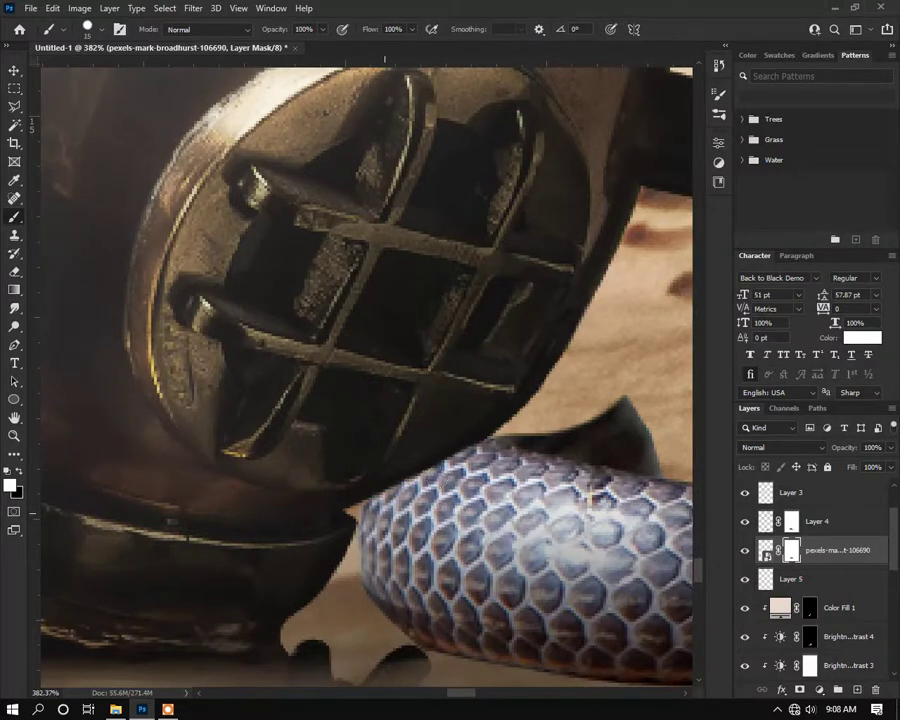
pyautogui.moveTo(590, 430)
pyautogui.mouseDown()
pyautogui.moveTo(497, 438)
pyautogui.moveTo(553, 405)
pyautogui.moveTo(601, 399)
pyautogui.mouseUp()
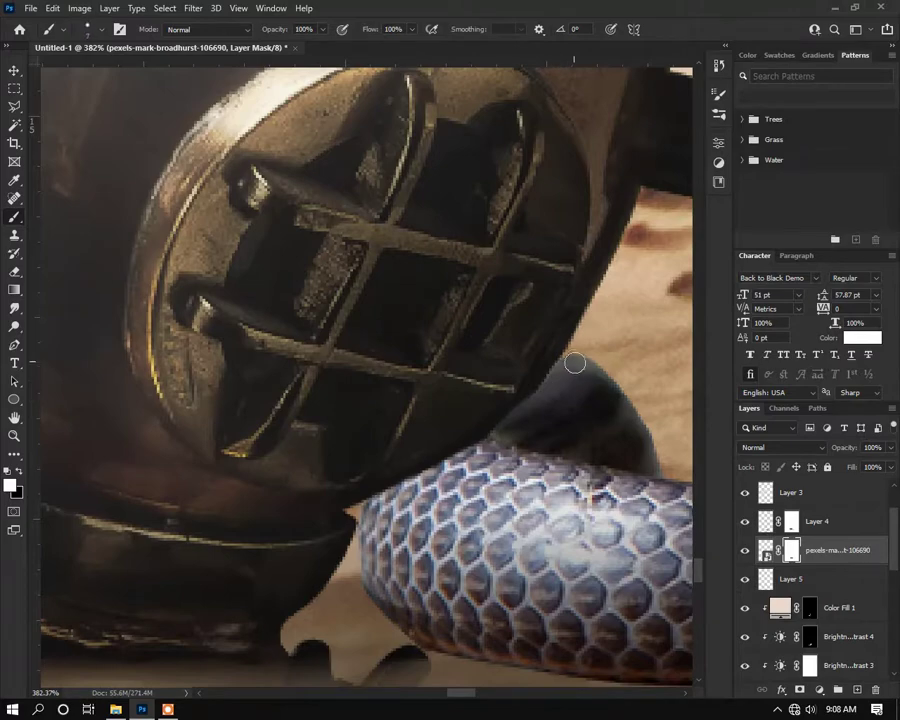
pyautogui.press('x')
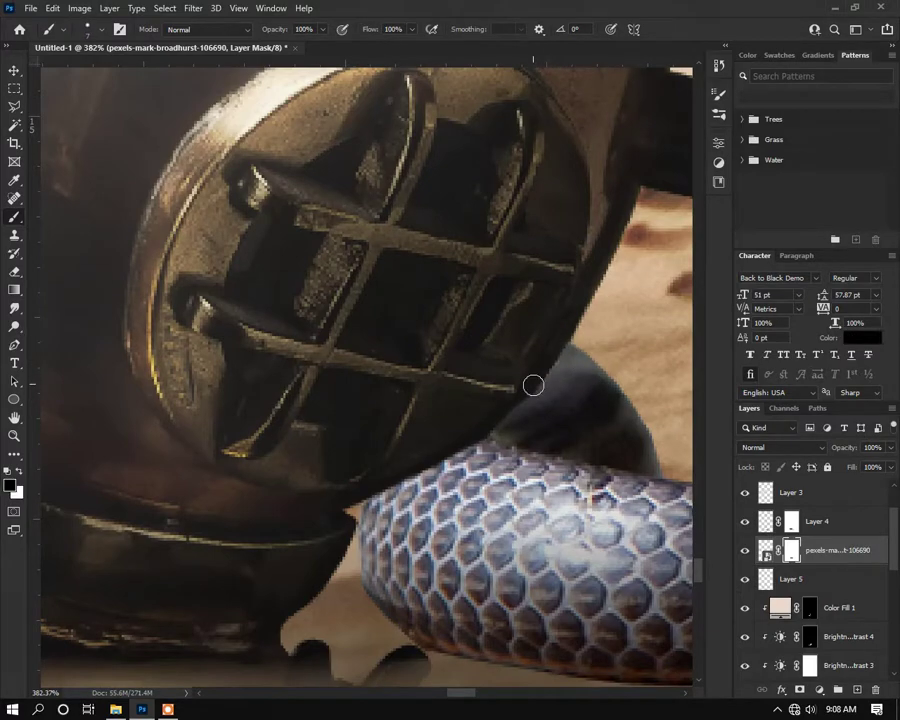
# Step: Duplicate the masked snake layer and shift the copy toward the other side of the helmet
pyautogui.scroll(-10, 450, 432)
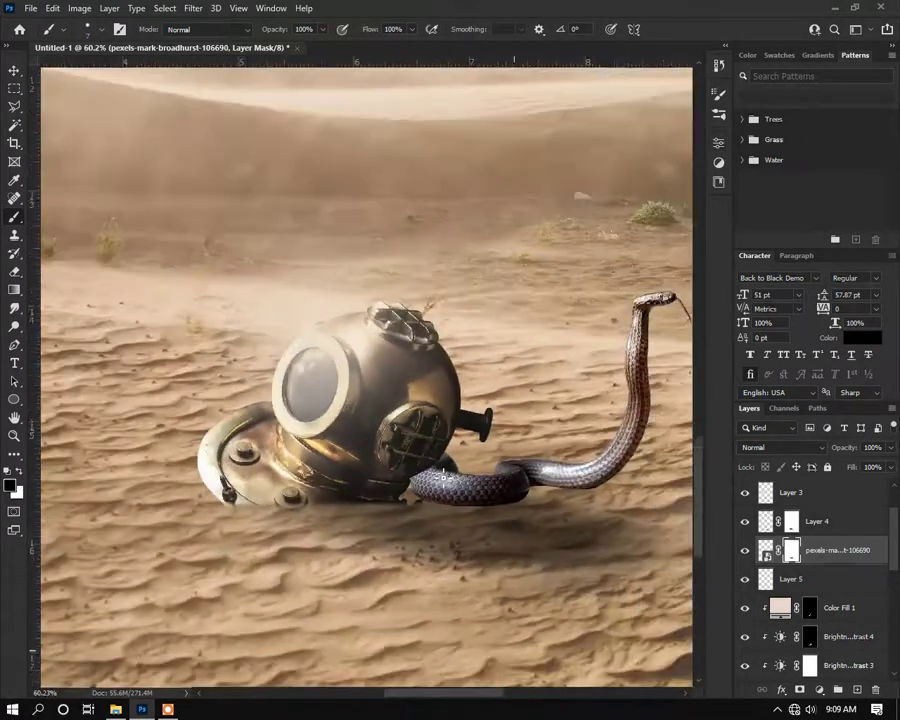
pyautogui.press('v')
pyautogui.scroll(-2, 588, 530)
pyautogui.hotkey('ctrl', 'j')
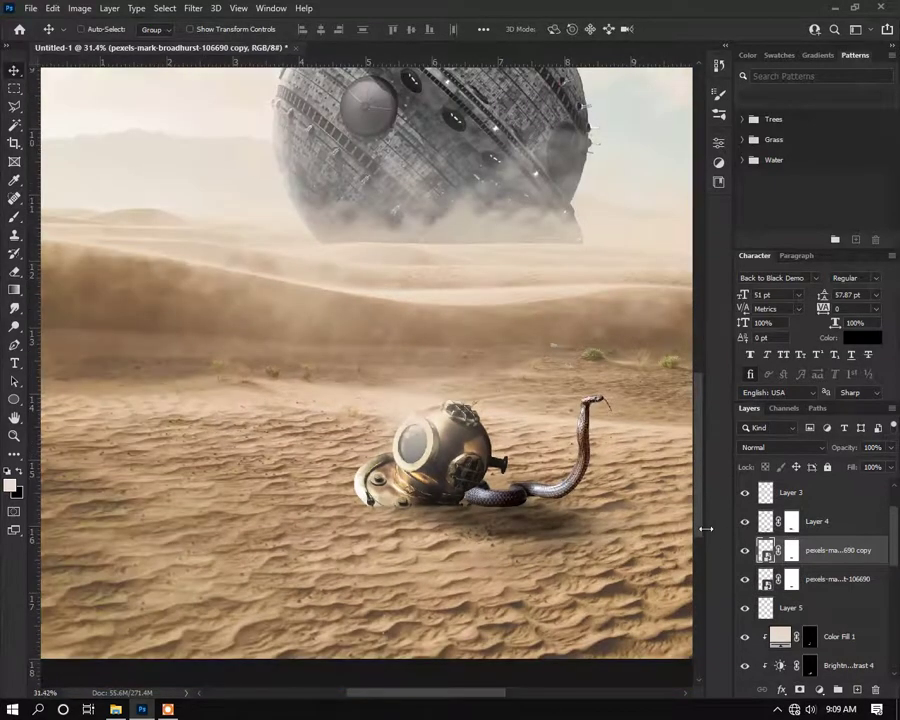
pyautogui.moveTo(592, 442); pyautogui.dragTo(452, 437)
pyautogui.scroll(2, 510, 490)
# Step: Mask the copied snake with a hard 500 px brush so only its tail extends left of the helmet
pyautogui.click(744, 550)
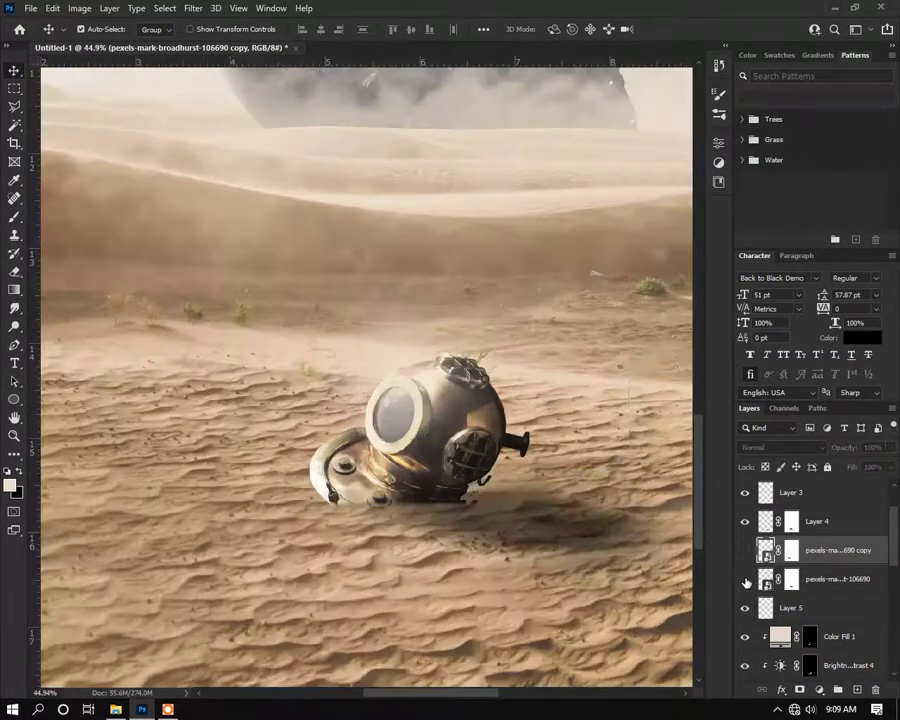
pyautogui.click(790, 579)
pyautogui.scroll(2, 198, 346)
pyautogui.press('b')
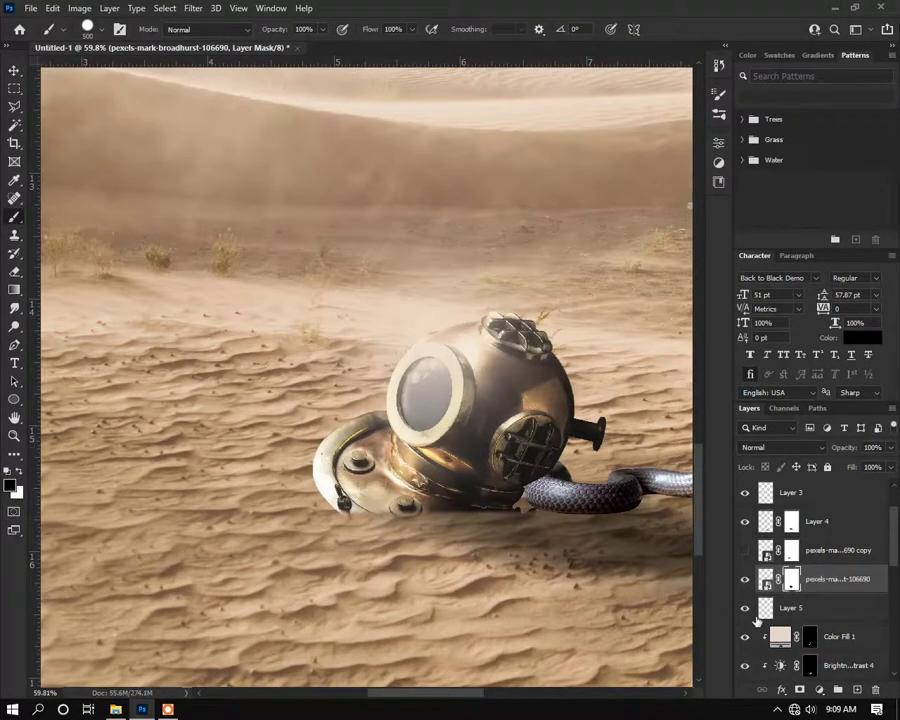
pyautogui.click(744, 550)
pyautogui.click(791, 551)
pyautogui.moveTo(535, 335)
pyautogui.mouseDown()
pyautogui.moveTo(526, 442)
pyautogui.moveTo(372, 487)
pyautogui.moveTo(207, 469)
pyautogui.mouseUp()
pyautogui.press('x')
pyautogui.click(205, 467)
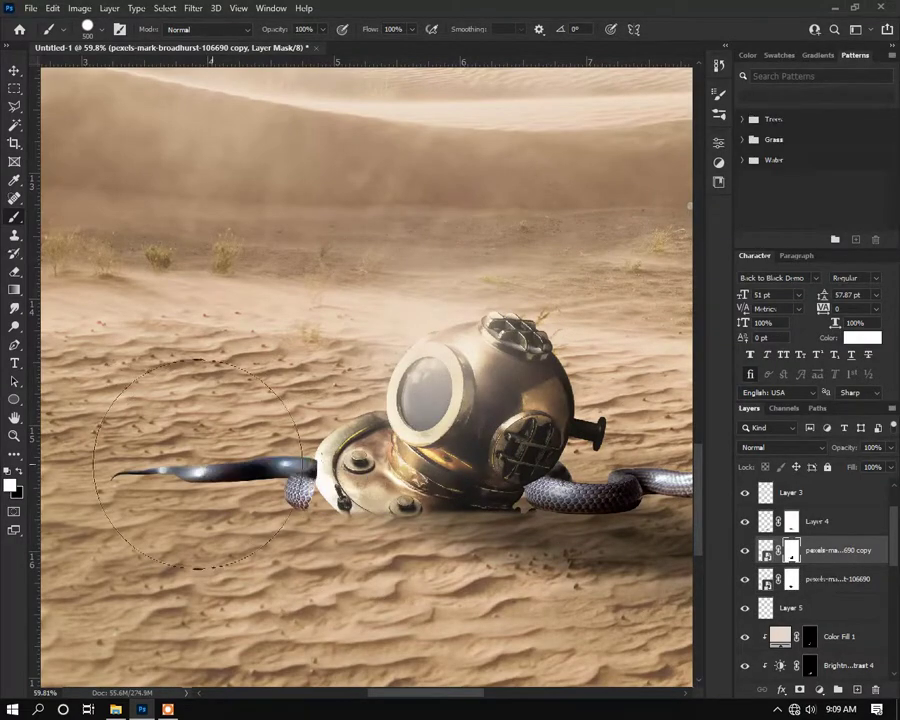
# Step: Move the copied tail section closer to the helmet's left rim
pyautogui.press('v')
pyautogui.scroll(5, 296, 360)
pyautogui.moveTo(304, 536)
pyautogui.mouseDown()
pyautogui.moveTo(308, 495)
pyautogui.moveTo(369, 522)
pyautogui.moveTo(362, 585)
pyautogui.mouseUp()
# Step: Trim the leftover coil at the tail's cut end with an 80 px brush on the mask and nudge the tail toward the rim
pyautogui.press('b')
pyautogui.scroll(3, 288, 525)
pyautogui.press('[')
pyautogui.press('[')
pyautogui.press('[')
pyautogui.press('[')
pyautogui.press('[')
pyautogui.press('[')
pyautogui.press('[')
pyautogui.press('[')
pyautogui.press('[')
pyautogui.press('[')
pyautogui.click(14, 74)
pyautogui.moveTo(355, 528)
pyautogui.mouseDown()
pyautogui.moveTo(372, 511)
pyautogui.moveTo(385, 520)
pyautogui.moveTo(377, 592)
pyautogui.moveTo(385, 567)
pyautogui.moveTo(330, 542)
pyautogui.moveTo(367, 528)
pyautogui.mouseUp()
pyautogui.click(14, 219)
pyautogui.press('x')
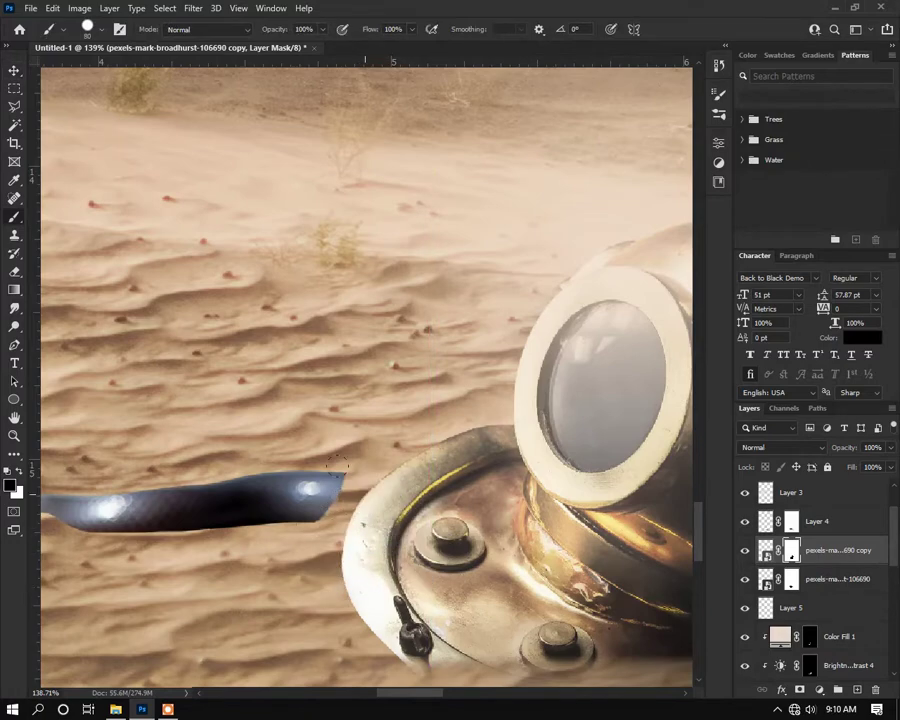
# Step: Nudge the tail until it meets the helmet's rim and restore its cut end with the 80 px white brush on the mask
pyautogui.click(14, 72)
pyautogui.scroll(5, 398, 514)
pyautogui.moveTo(182, 481); pyautogui.dragTo(215, 488)
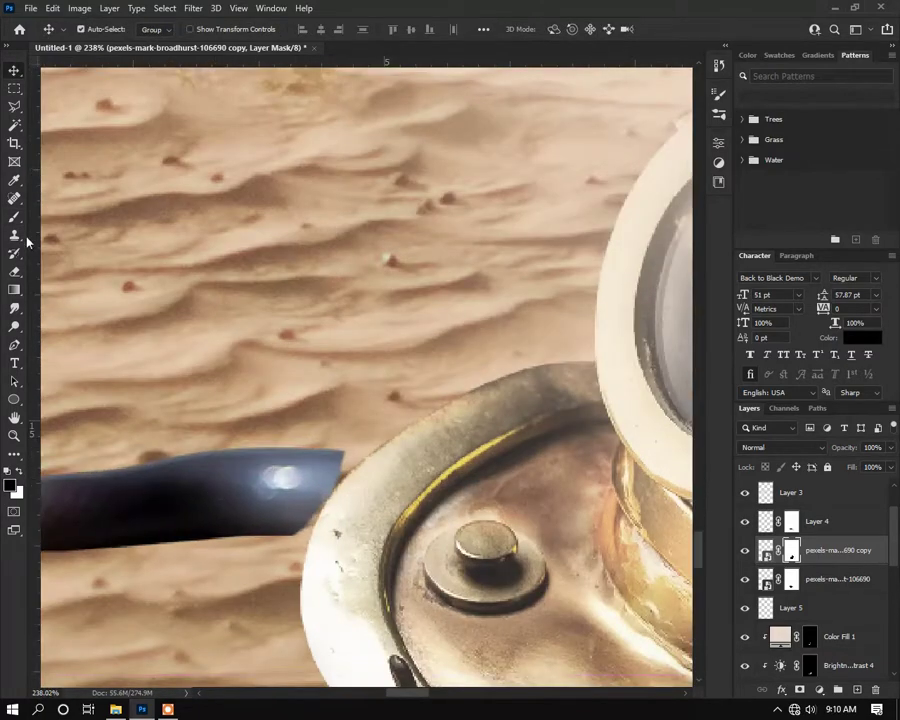
pyautogui.press('b')
pyautogui.scroll(2, 276, 390)
pyautogui.moveTo(380, 490); pyautogui.dragTo(330, 580)
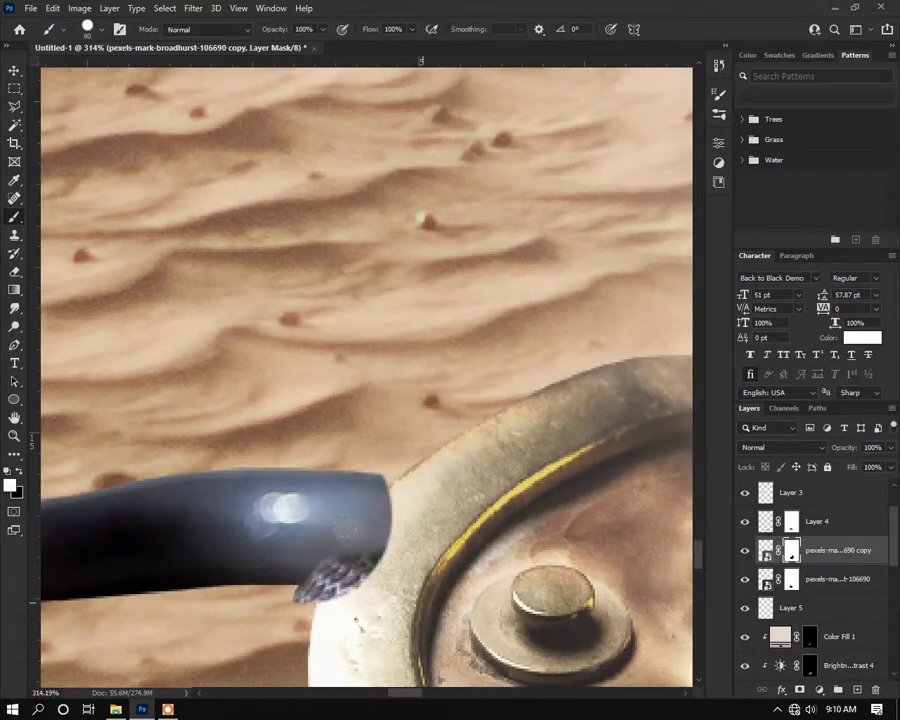
pyautogui.press('v')
pyautogui.moveTo(298, 503); pyautogui.dragTo(321, 505)
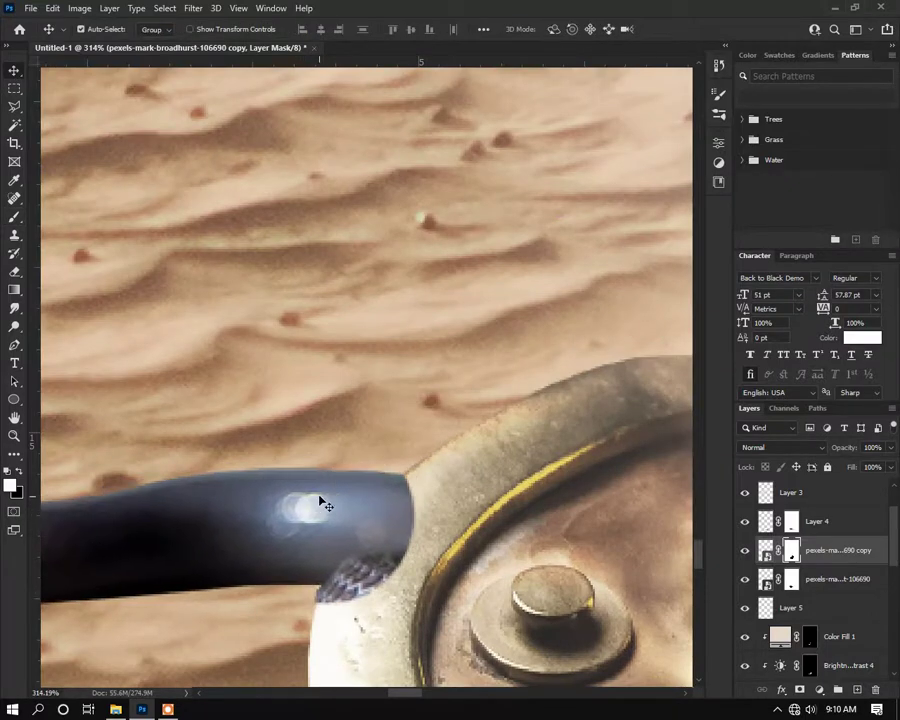
# Step: Mask out the tail's overlap and the scaly coil remnant along the helmet's rim in black, enlarging the brush to 175 px
pyautogui.press('b')
pyautogui.moveTo(388, 490); pyautogui.dragTo(365, 575)
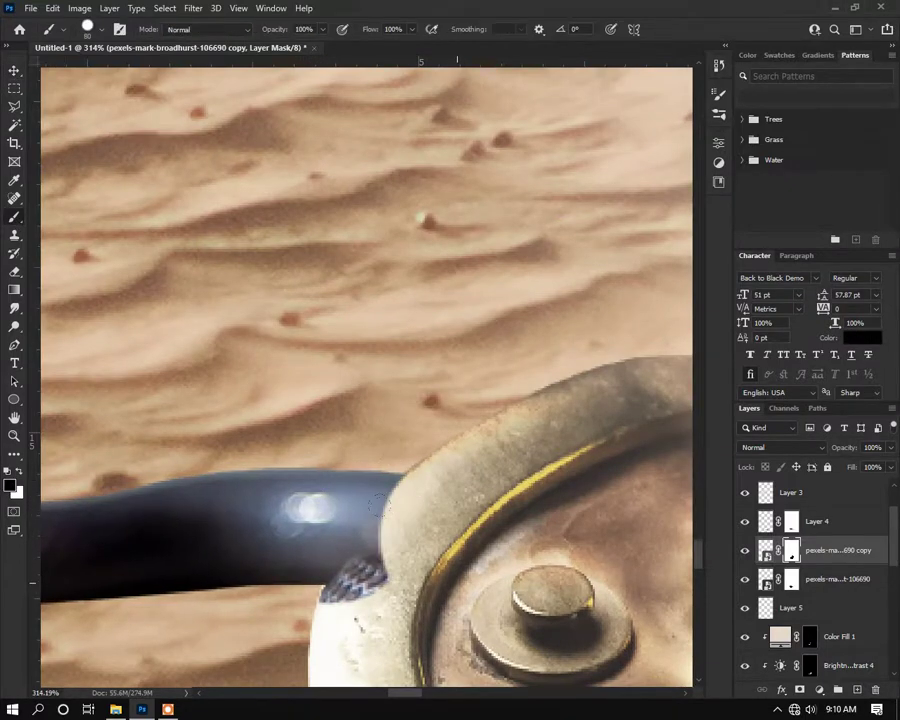
pyautogui.moveTo(416, 598)
pyautogui.mouseDown()
pyautogui.moveTo(404, 591)
pyautogui.moveTo(426, 547)
pyautogui.mouseUp()
pyautogui.scroll(-3, 345, 530)
pyautogui.press(']')
pyautogui.press(']')
pyautogui.press(']')
pyautogui.press(']')
pyautogui.press(']')
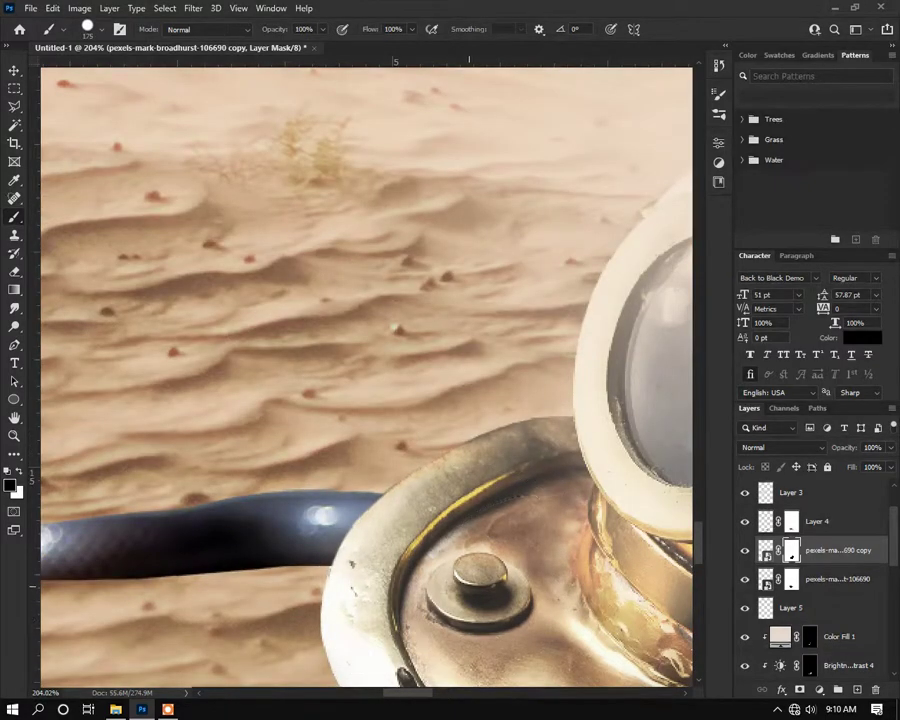
# Step: Combine the original snake layer and its copy into a single smart object
pyautogui.scroll(-14, 330, 558)
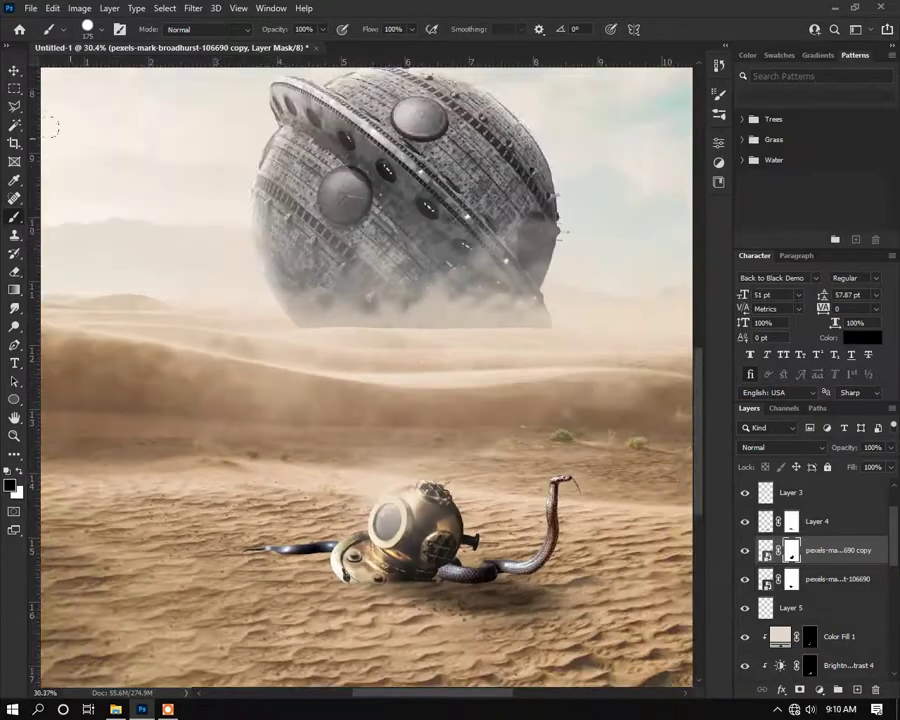
pyautogui.click(14, 71)
pyautogui.keyDown('shift'); pyautogui.click(825, 578); pyautogui.keyUp('shift')
pyautogui.rightClick(825, 578)
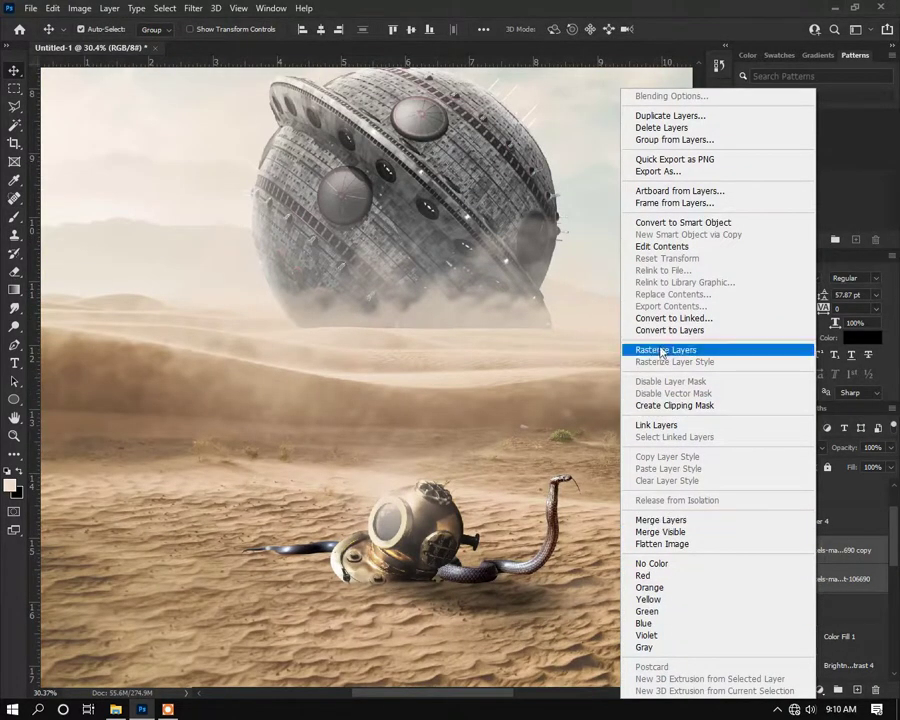
pyautogui.click(683, 222)
# Step: Move the combined snake layer directly beneath the diving-bell helmet layer, above Brightness/Contrast 2
pyautogui.scroll(1, 508, 618)
pyautogui.moveTo(822, 554); pyautogui.dragTo(820, 590)
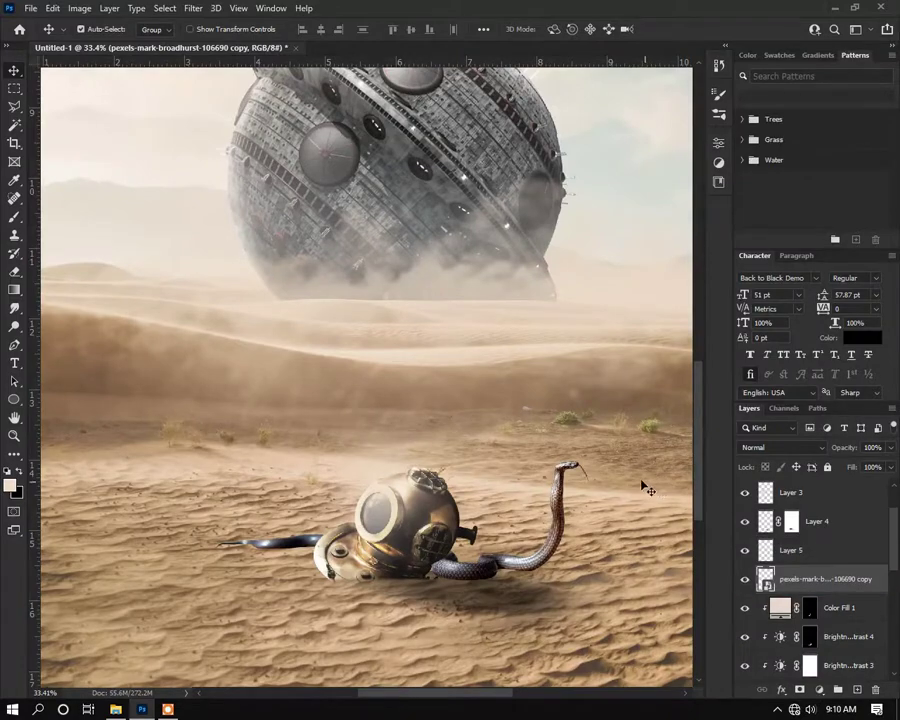
pyautogui.scroll(-2, 650, 487)
pyautogui.scroll(-1, 810, 578)
pyautogui.moveTo(857, 500); pyautogui.dragTo(822, 593)
pyautogui.click(591, 474)
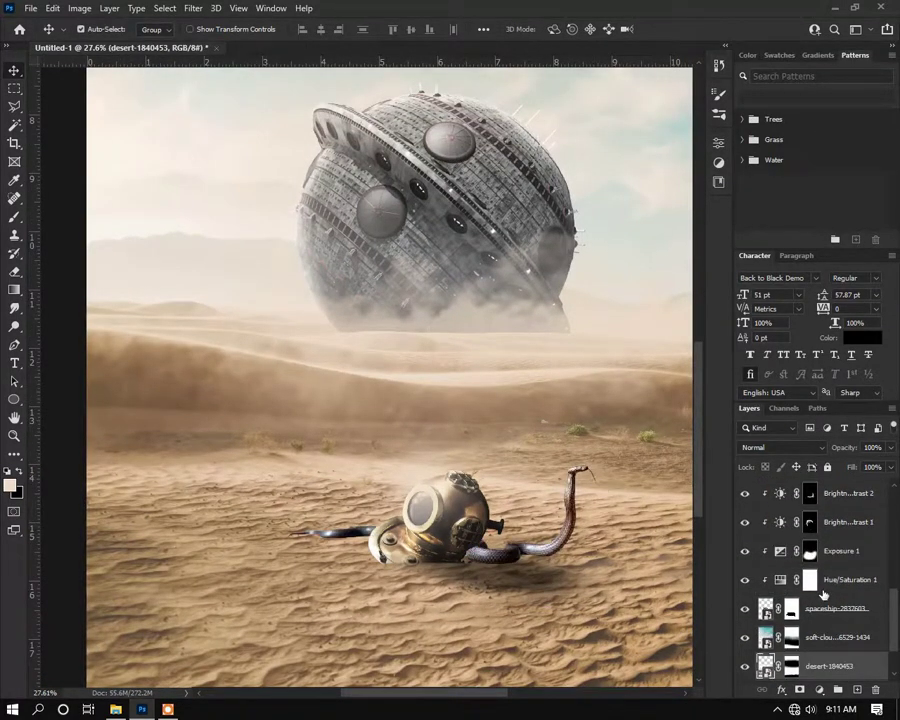
pyautogui.scroll(3, 820, 552)
pyautogui.click(744, 551)
pyautogui.click(744, 551)
pyautogui.scroll(1, 809, 556)
pyautogui.scroll(3, 808, 555)
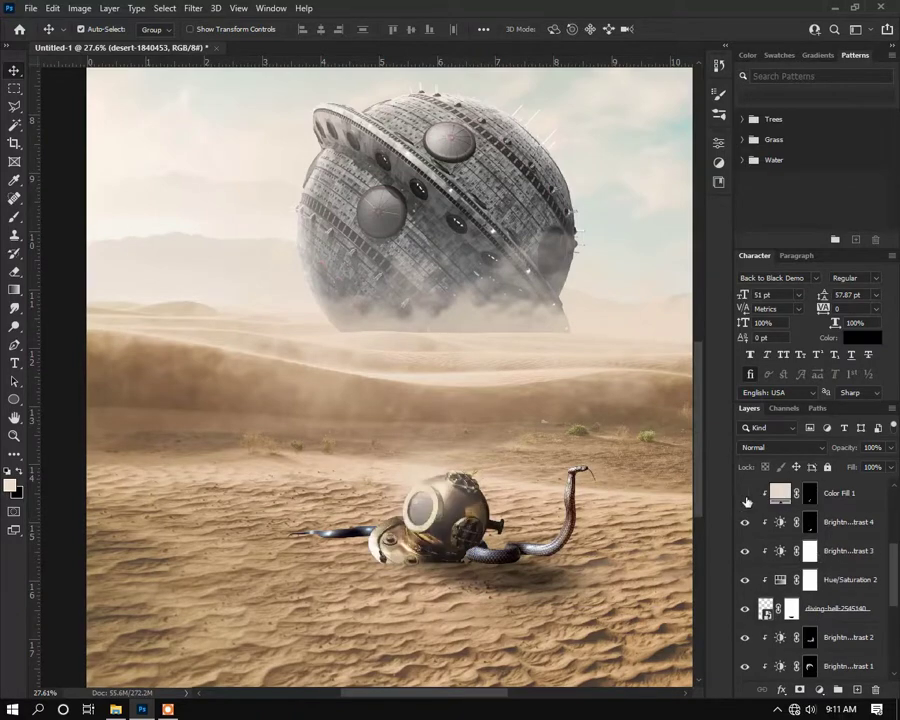
pyautogui.moveTo(830, 518); pyautogui.dragTo(815, 598)
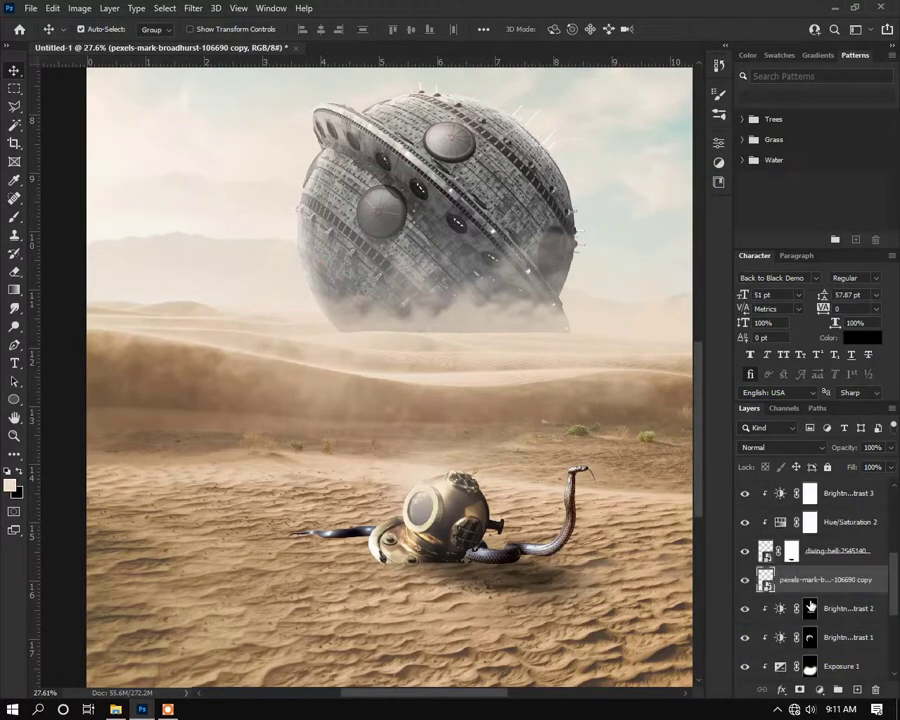
# Step: Add a Hue/Saturation adjustment clipped to the snake with hue -6, saturation -26 and lightness +10
pyautogui.scroll(4, 433, 566)
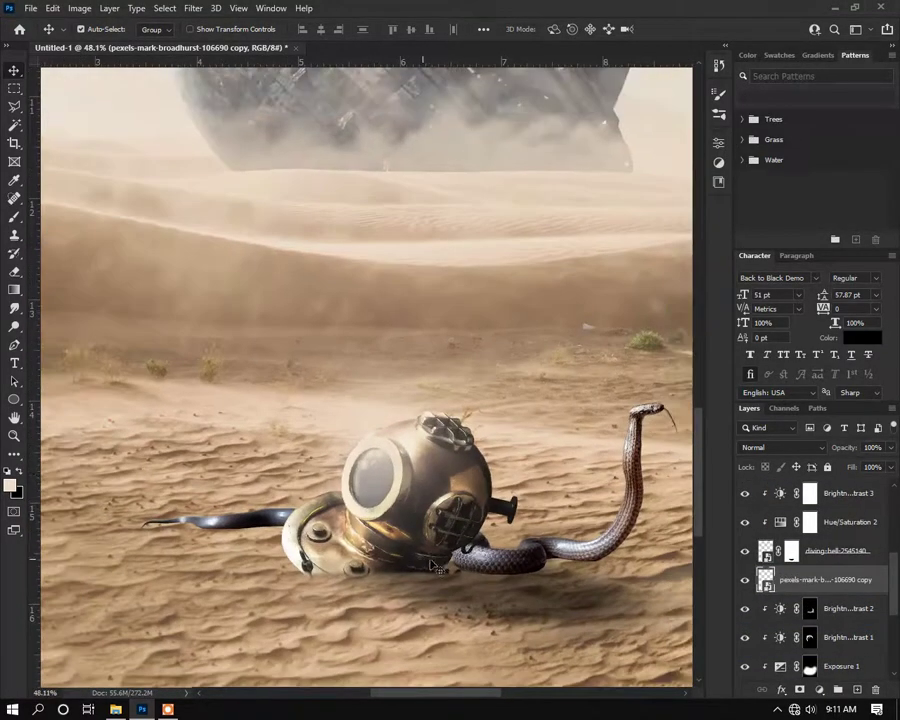
pyautogui.scroll(-2, 433, 566)
pyautogui.click(819, 690)
pyautogui.click(812, 554)
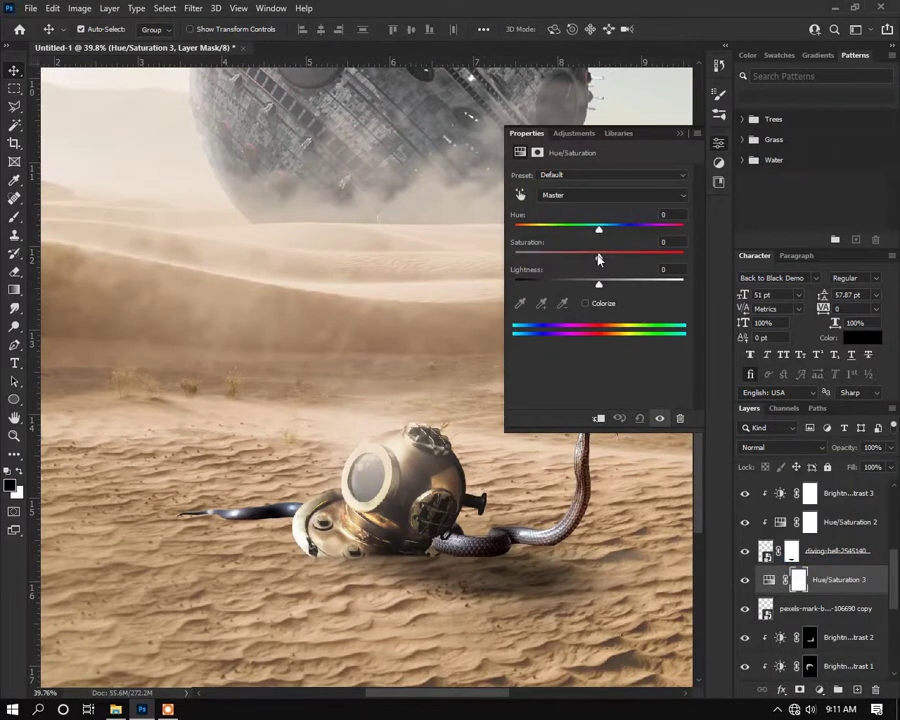
pyautogui.moveTo(581, 259); pyautogui.dragTo(612, 285)
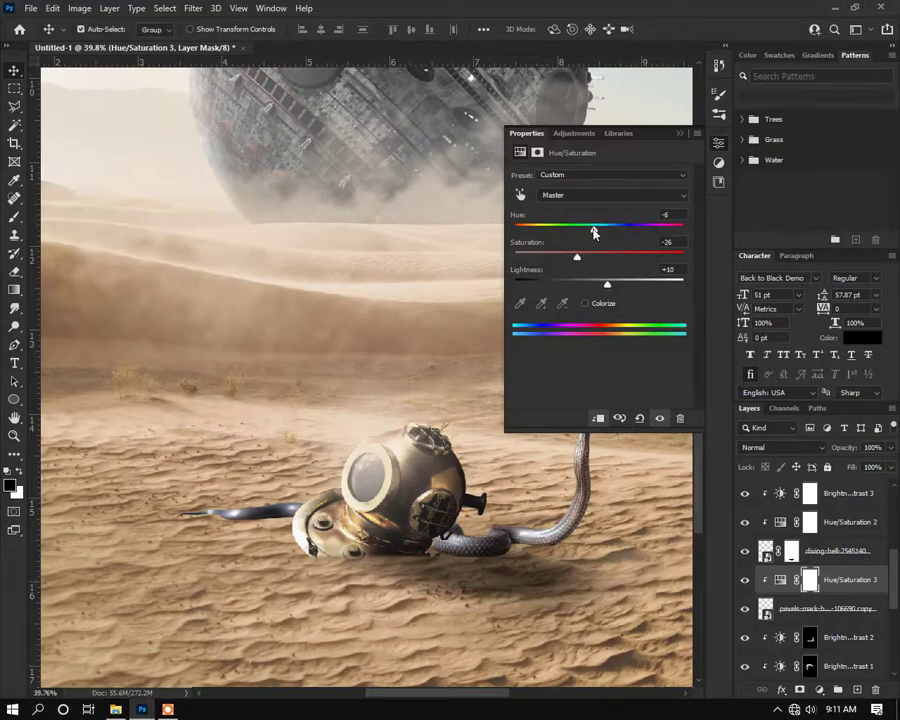
pyautogui.click(372, 348)
pyautogui.scroll(-1, 600, 468)
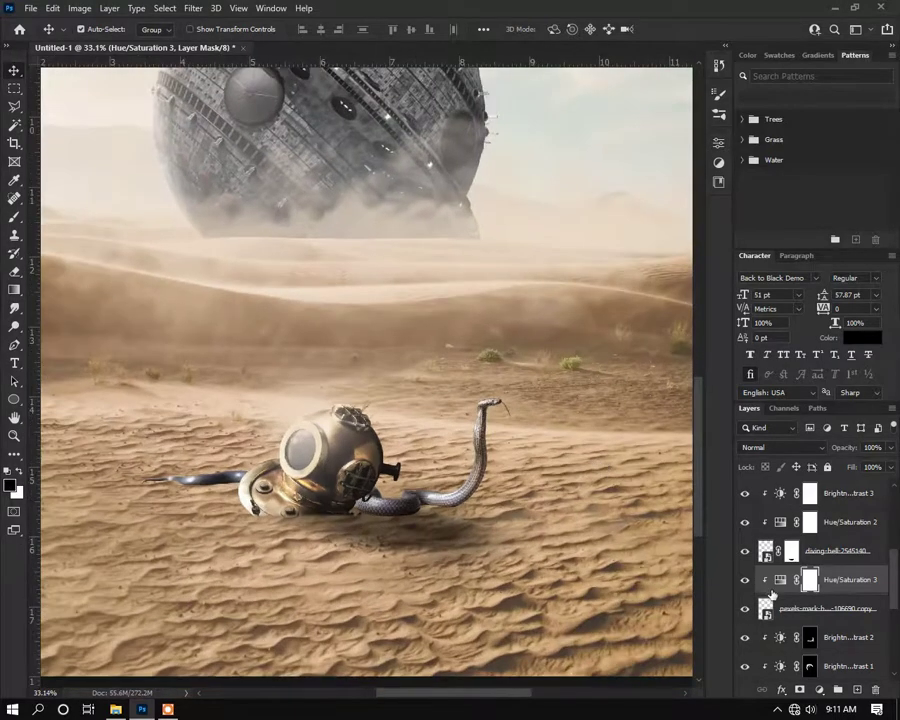
# Step: Add a Brightness/Contrast adjustment clipped to the snake with brightness -77 and contrast 13, and invert its mask to black
pyautogui.click(820, 690)
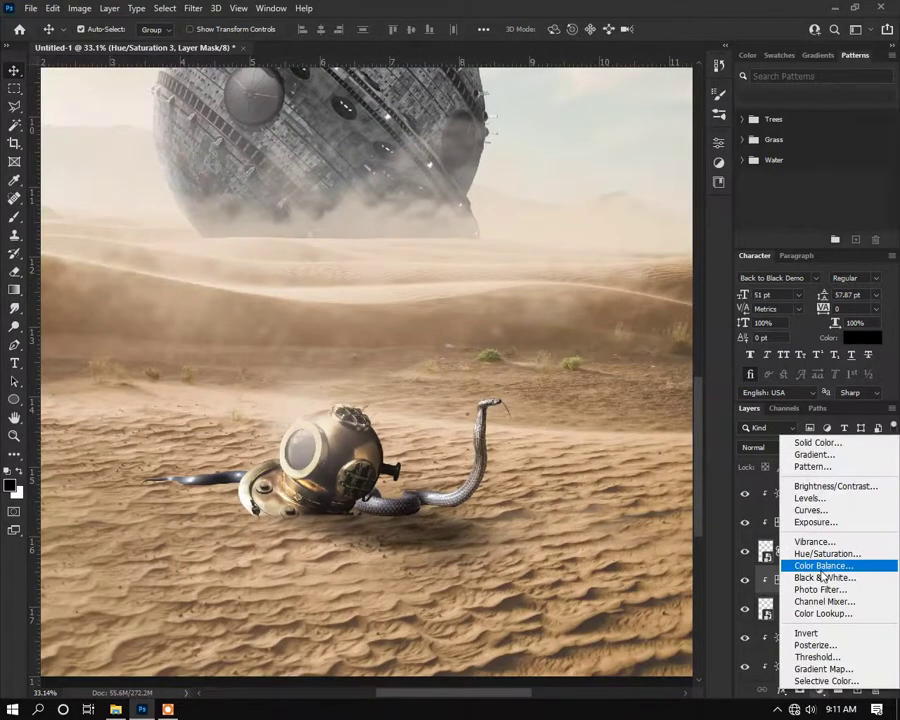
pyautogui.click(827, 487)
pyautogui.moveTo(620, 245); pyautogui.dragTo(555, 215)
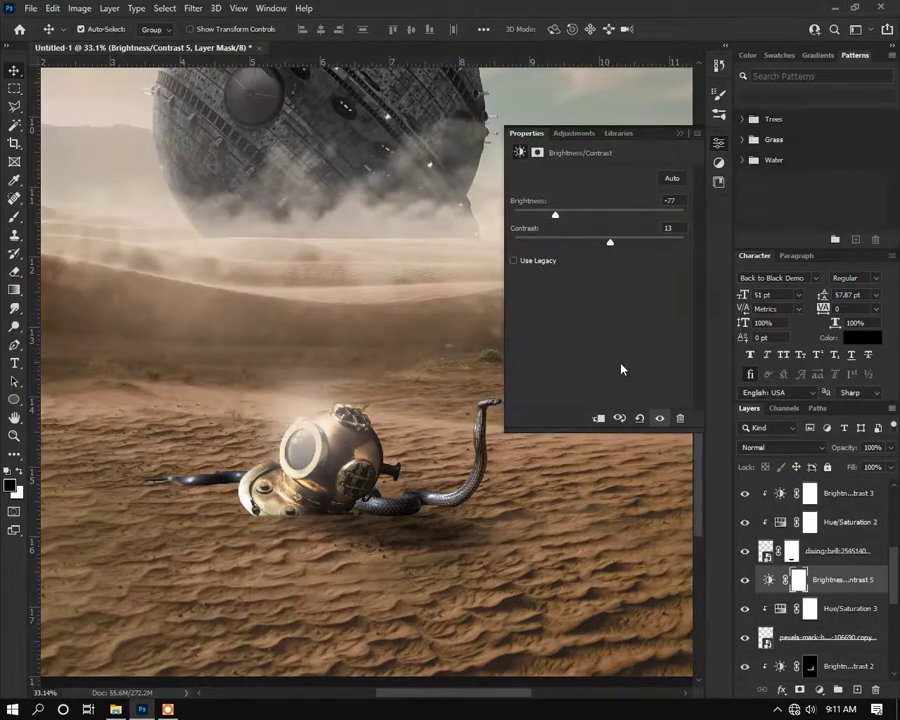
pyautogui.hotkey('ctrl', 'i')
pyautogui.click(798, 580)
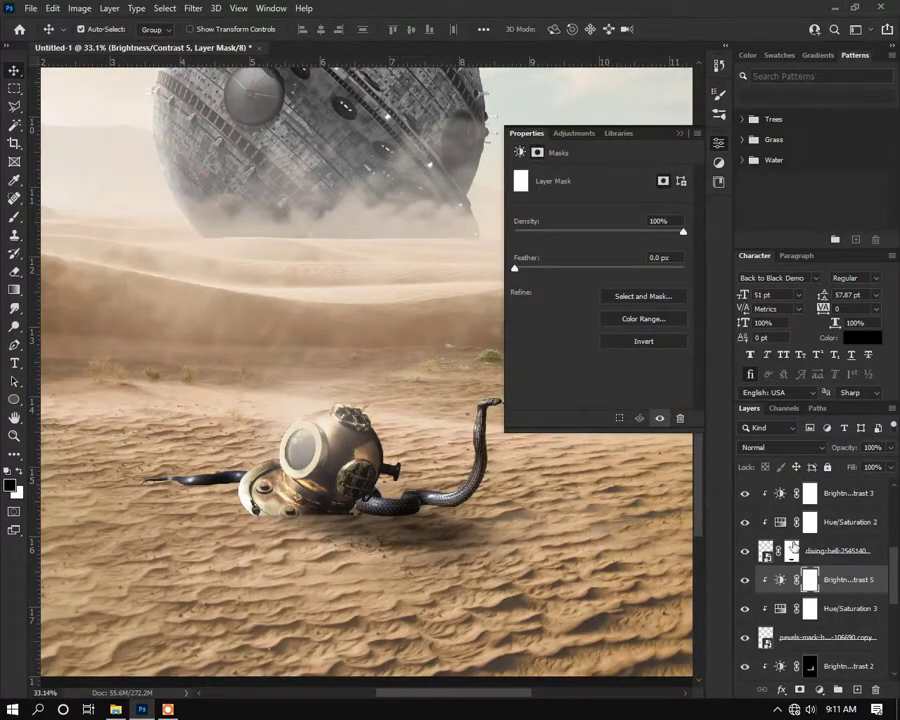
pyautogui.click(680, 134)
# Step: Paint the mask with a soft white brush at 57% opacity to darken the snake's lower coils and the tail beside the helmet
pyautogui.press('b')
pyautogui.scroll(2, 318, 527)
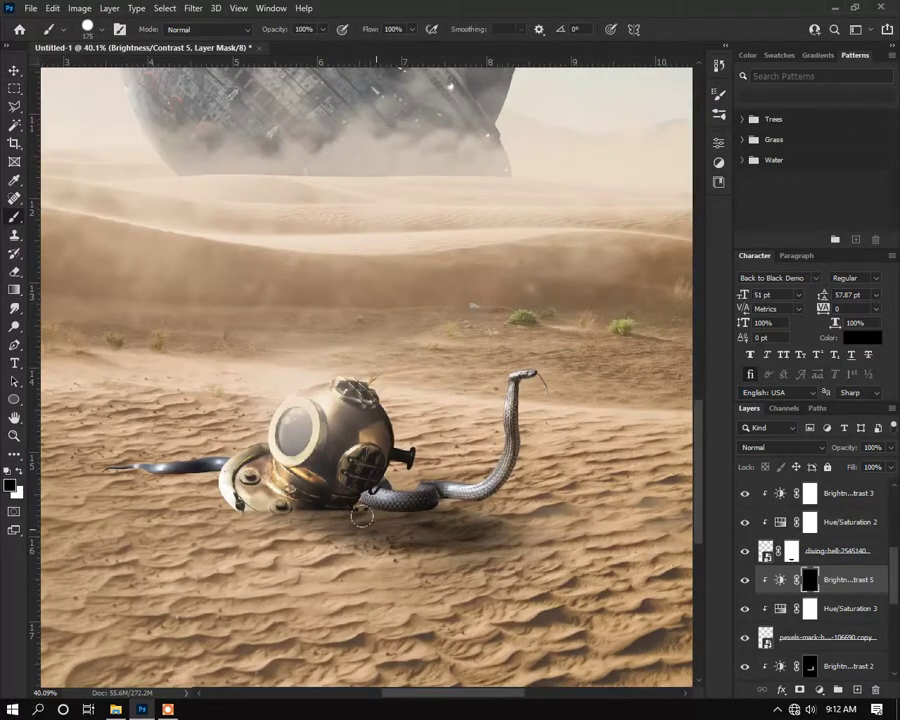
pyautogui.press('x')
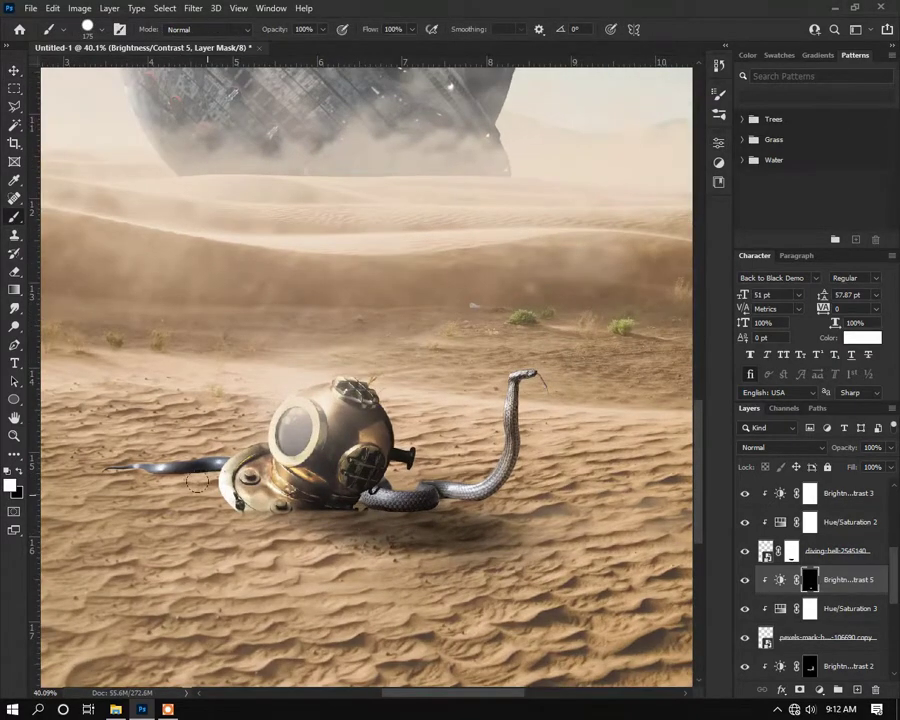
pyautogui.rightClick(314, 253)
pyautogui.click(411, 338)
pyautogui.click(863, 597)
pyautogui.moveTo(241, 30); pyautogui.dragTo(239, 30)
pyautogui.scroll(3, 514, 558)
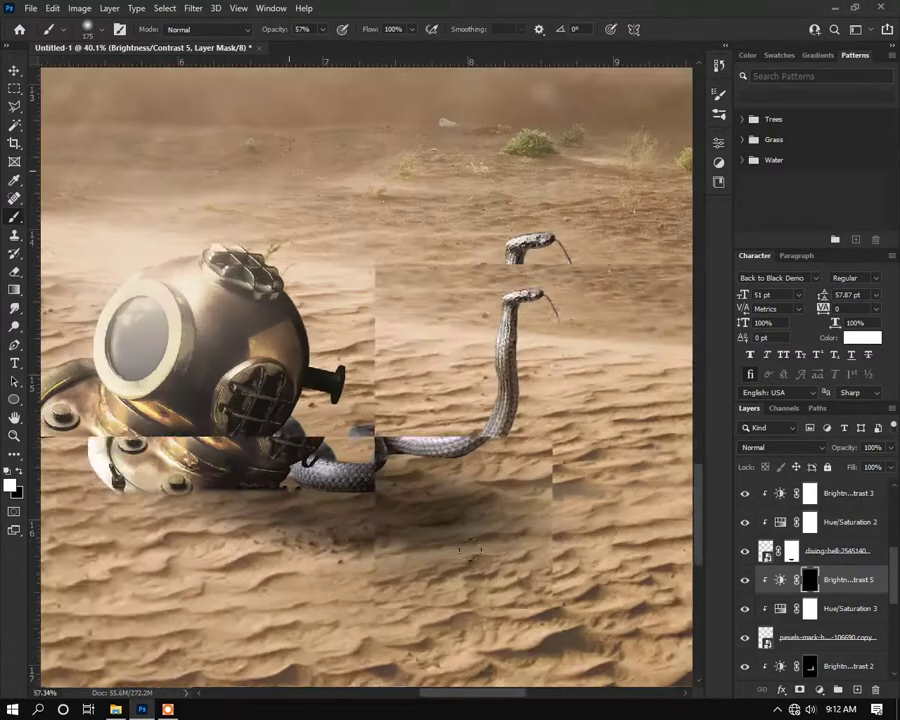
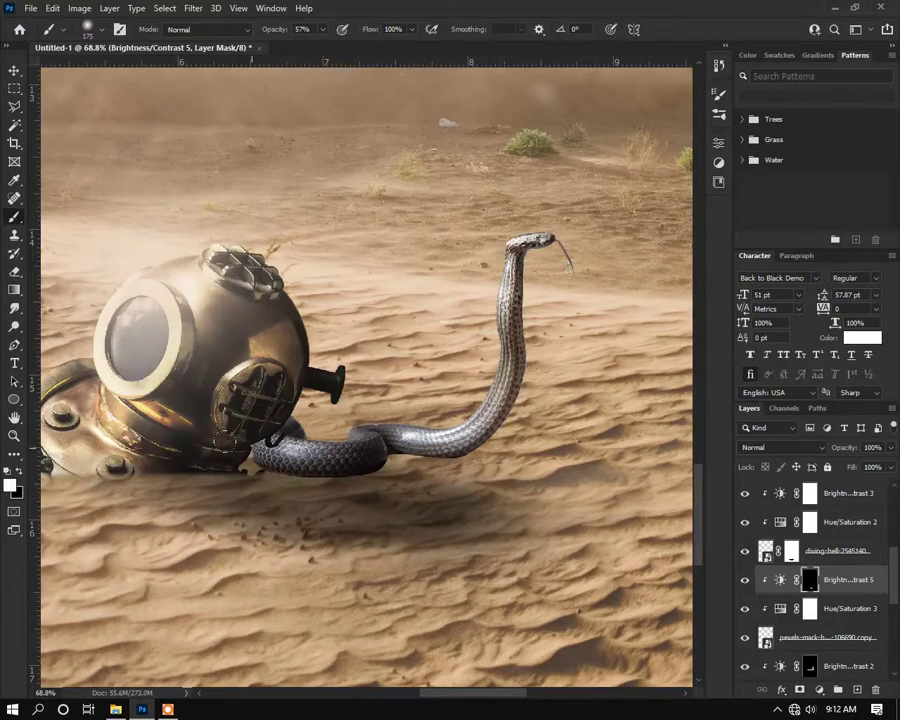
pyautogui.scroll(-2, 268, 502)
pyautogui.moveTo(268, 502)
pyautogui.mouseDown()
pyautogui.moveTo(360, 502)
pyautogui.moveTo(482, 519)
pyautogui.mouseUp()
pyautogui.moveTo(285, 450); pyautogui.dragTo(227, 457)
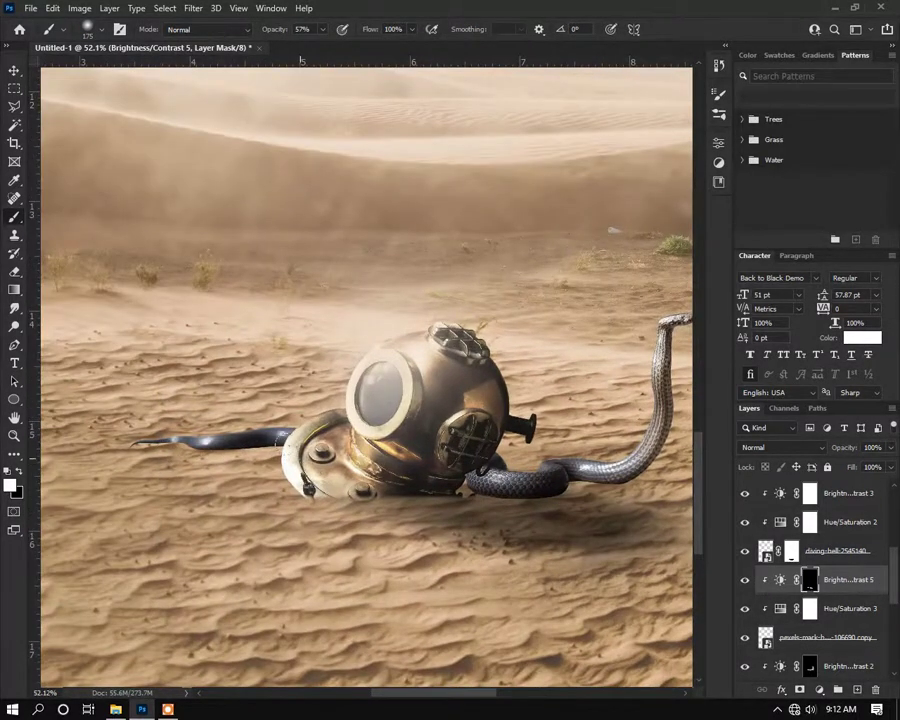
pyautogui.scroll(-3, 250, 478)
# Step: Add a Vibrance adjustment with vibrance +33 and saturation +13, clipped directly above the snake layer, beneath Hue/Saturation 3
pyautogui.click(819, 690)
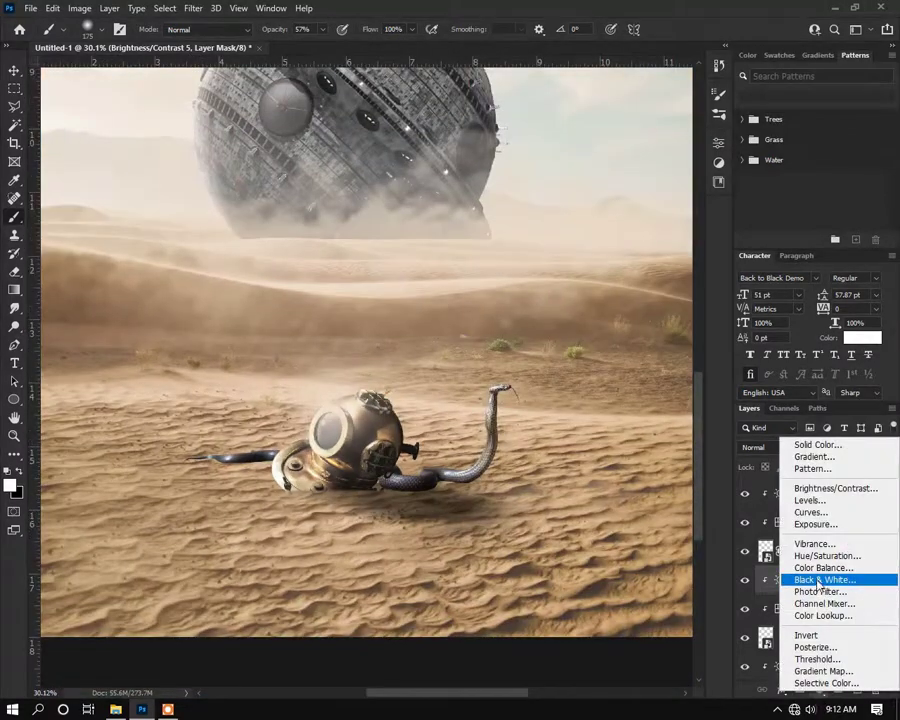
pyautogui.click(814, 544)
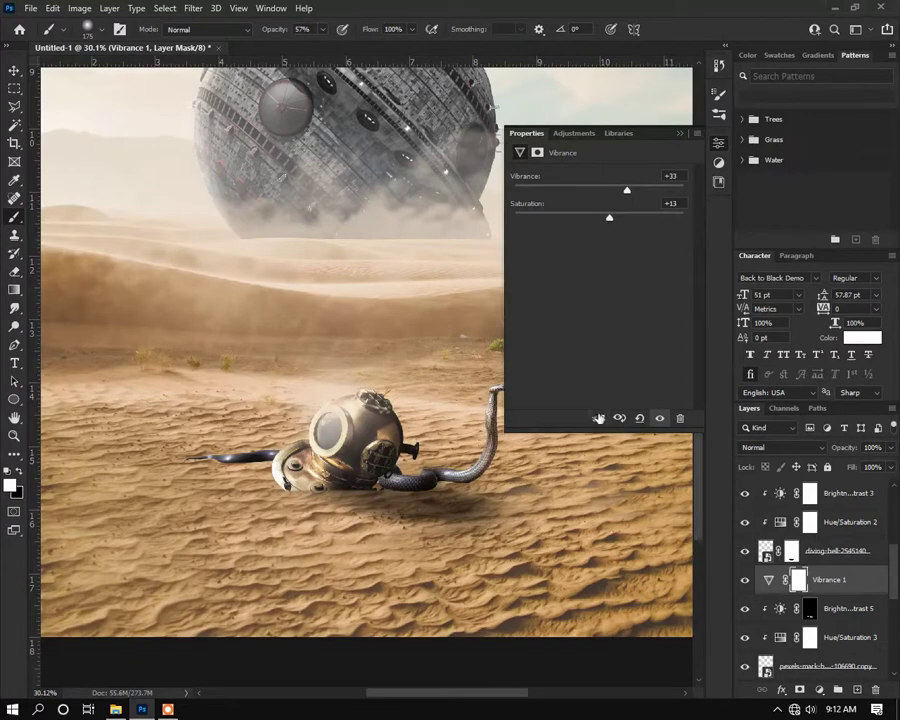
pyautogui.moveTo(850, 579); pyautogui.dragTo(850, 645)
# Step: Set Hue/Saturation 3 to hue +8, saturation +12 and lightness +42
pyautogui.click(850, 608)
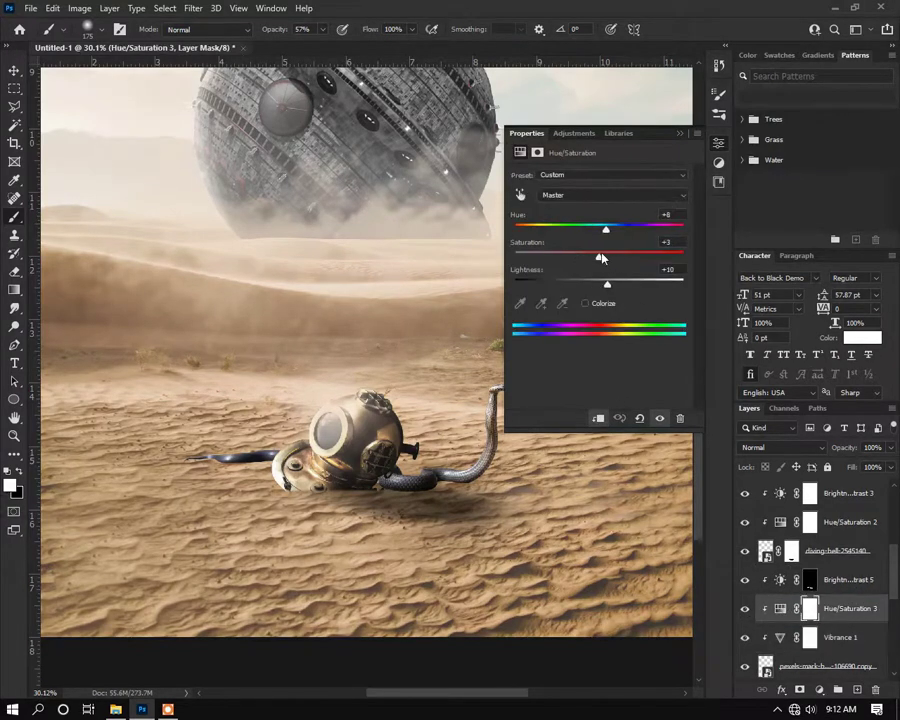
pyautogui.moveTo(607, 287); pyautogui.dragTo(638, 283)
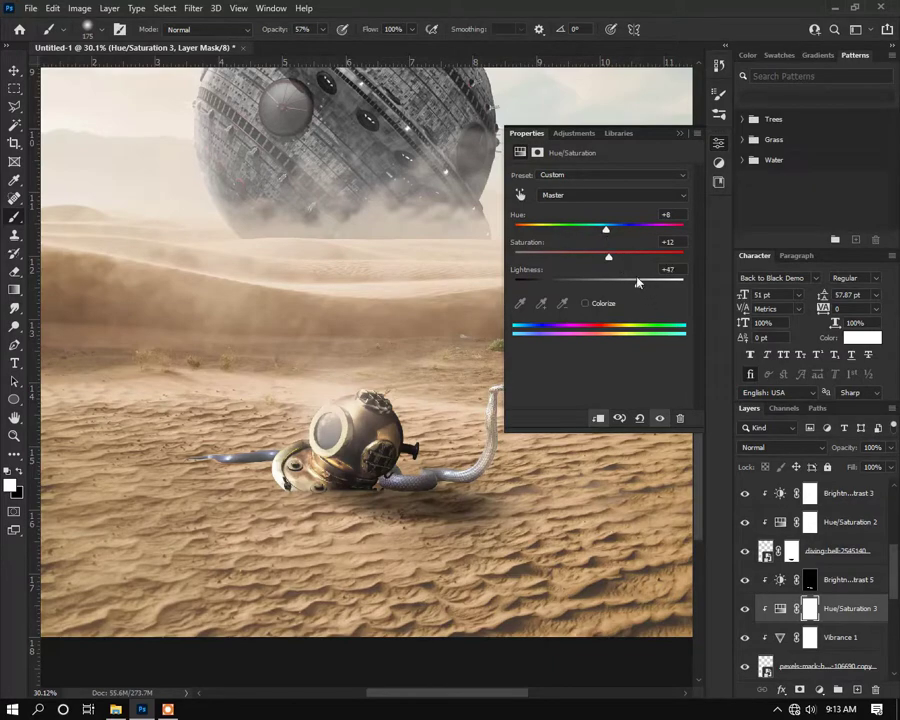
pyautogui.click(679, 133)
pyautogui.doubleClick(780, 638)
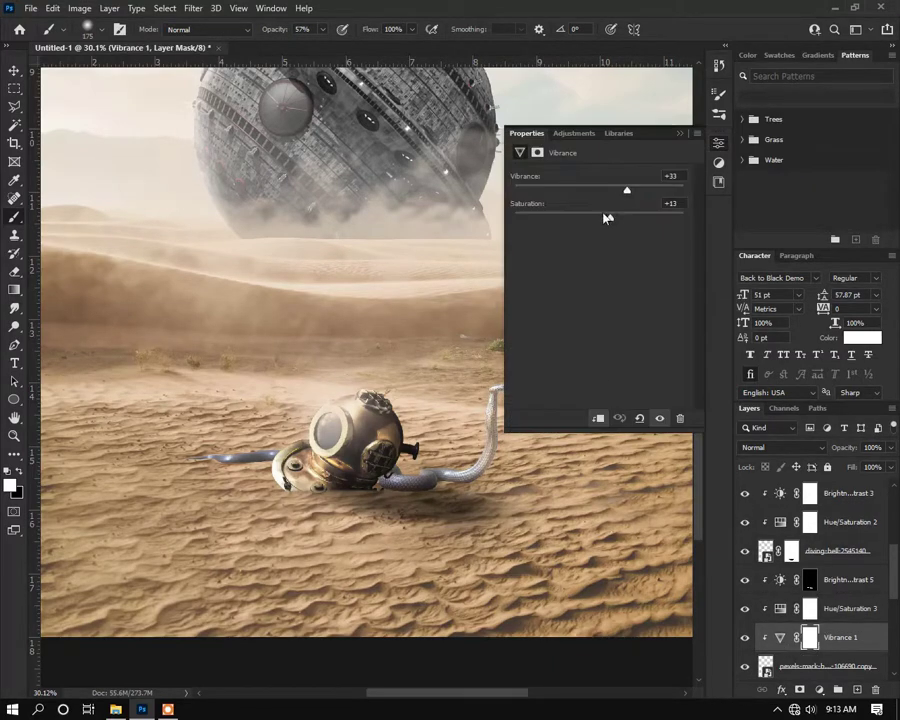
pyautogui.click(679, 133)
# Step: Paint black on the Hue/Saturation 3 mask to remove the lightening from the snake's raised neck and coils
pyautogui.scroll(2, 432, 385)
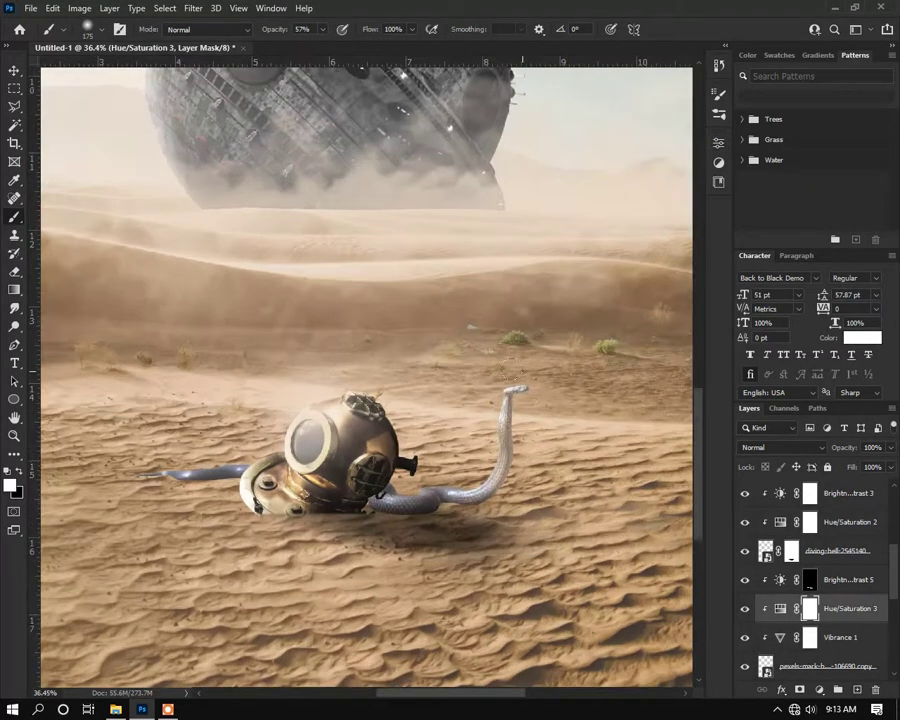
pyautogui.press('x')
pyautogui.scroll(2, 487, 373)
pyautogui.moveTo(515, 398)
pyautogui.mouseDown()
pyautogui.moveTo(509, 479)
pyautogui.moveTo(475, 534)
pyautogui.mouseUp()
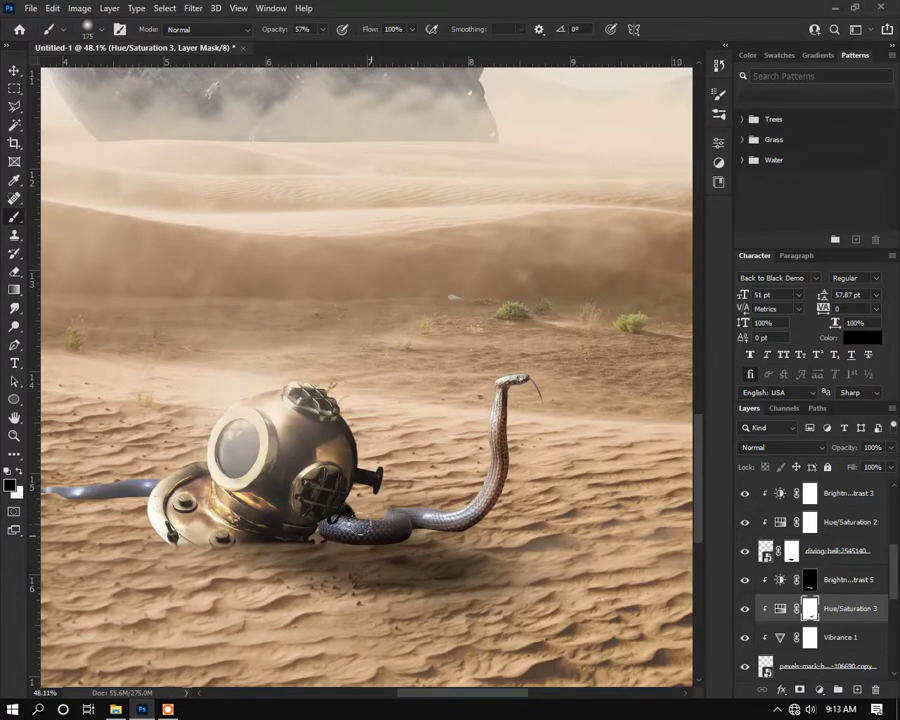
pyautogui.scroll(-2, 540, 525)
pyautogui.scroll(2, 392, 503)
# Step: Touch up the Hue/Saturation 3 mask over the coil beside the helmet and the underside of the tail, alternating white and black
pyautogui.press('x')
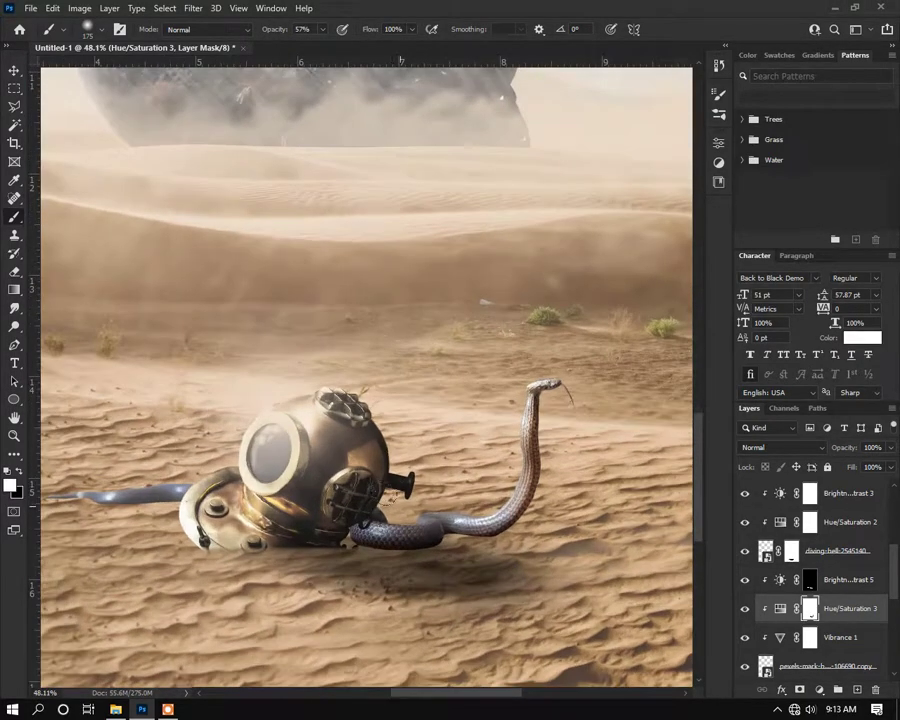
pyautogui.scroll(-2, 468, 540)
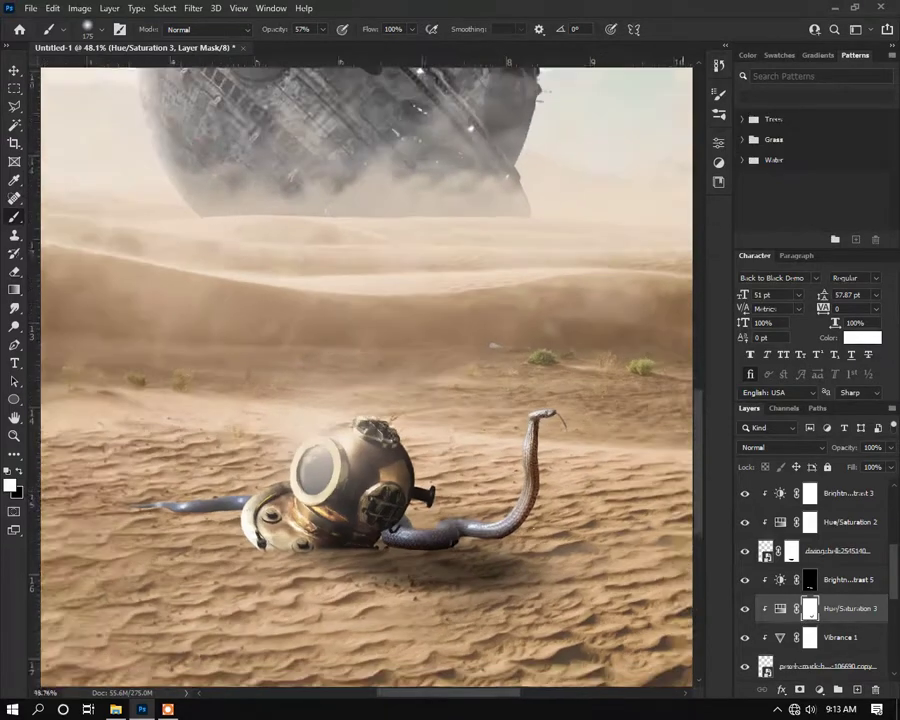
pyautogui.press('x')
pyautogui.scroll(2, 270, 505)
pyautogui.press('x')
pyautogui.press('x')
pyautogui.press('x')
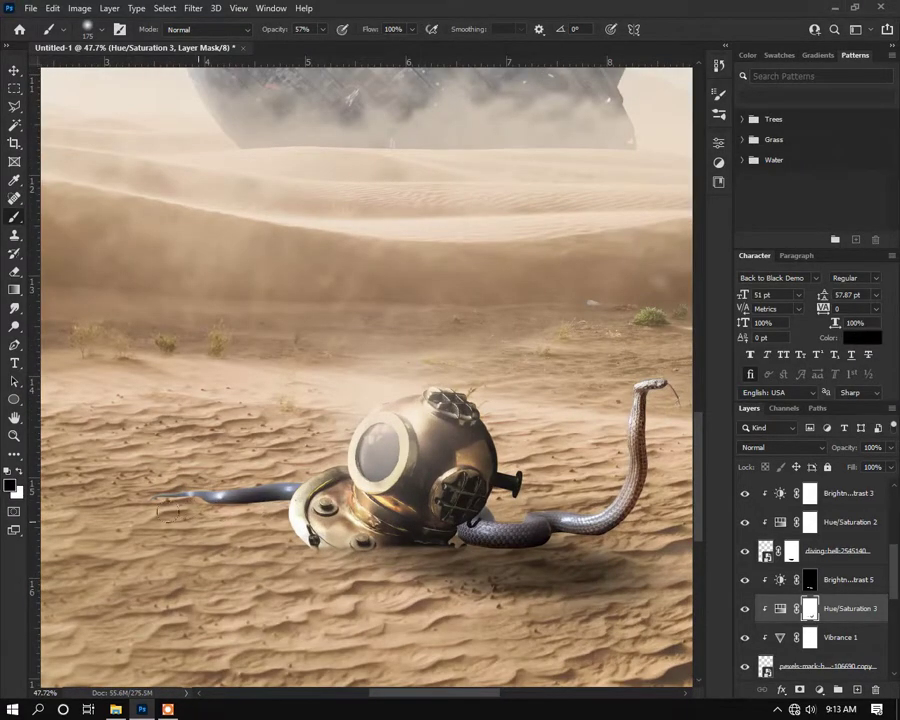
pyautogui.scroll(-4, 278, 505)
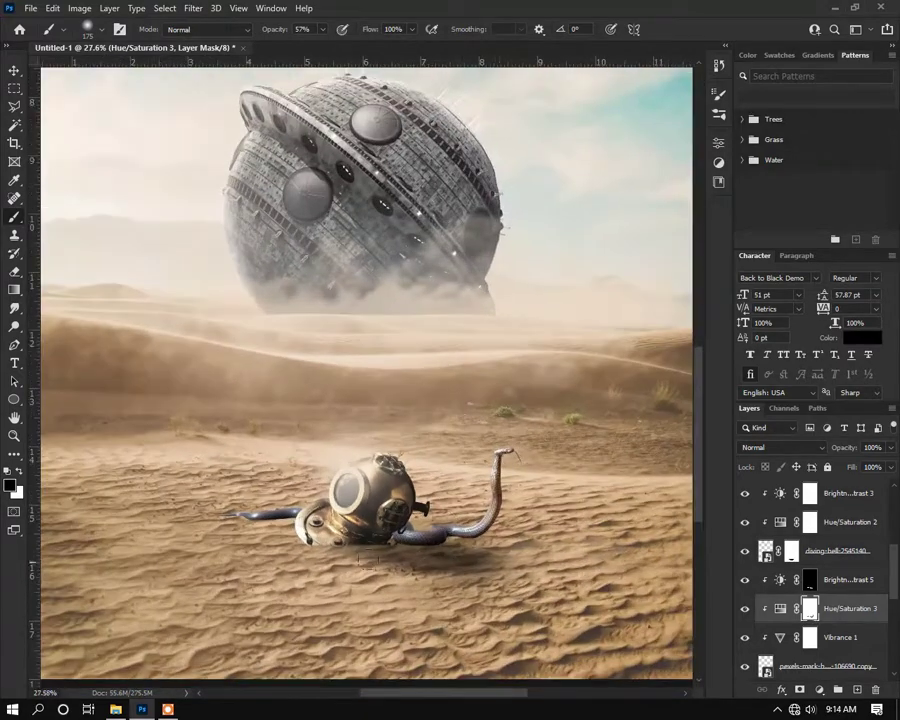
pyautogui.scroll(2, 470, 463)
pyautogui.doubleClick(780, 579)
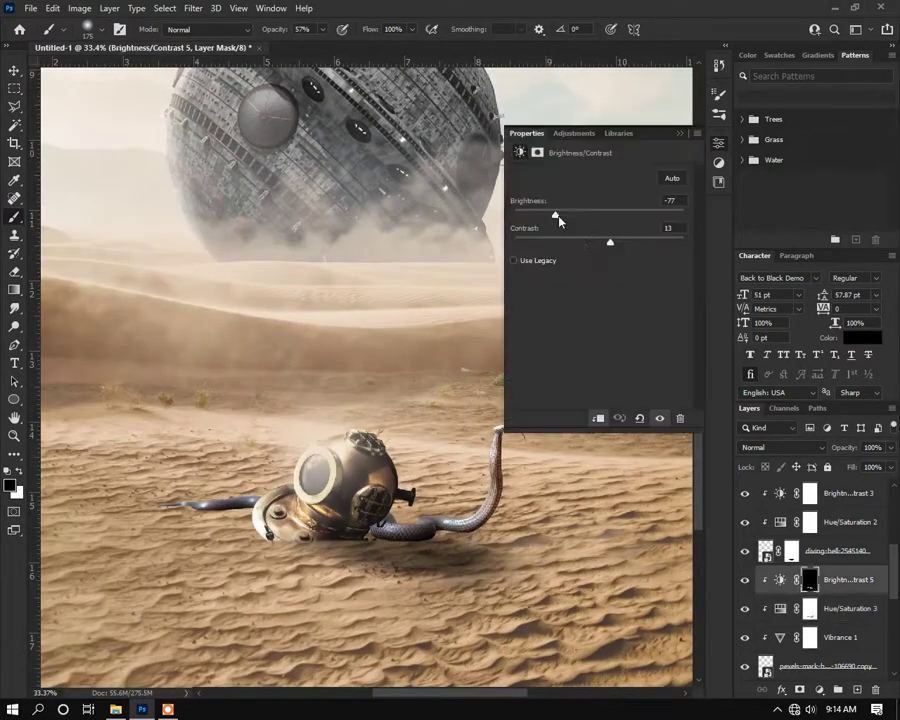
pyautogui.doubleClick(780, 608)
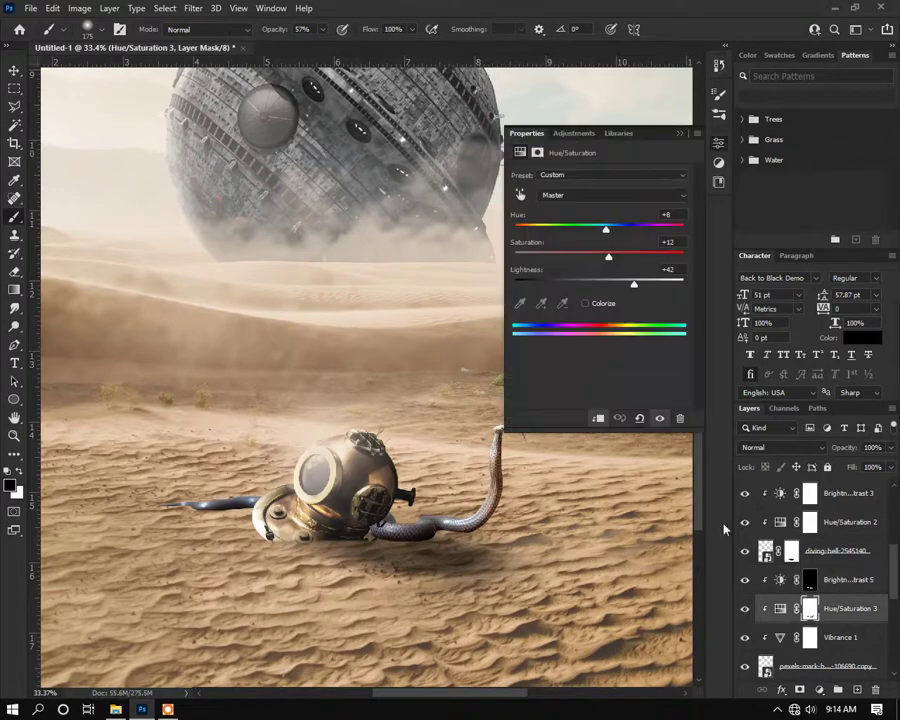
pyautogui.click(773, 665)
pyautogui.click(818, 690)
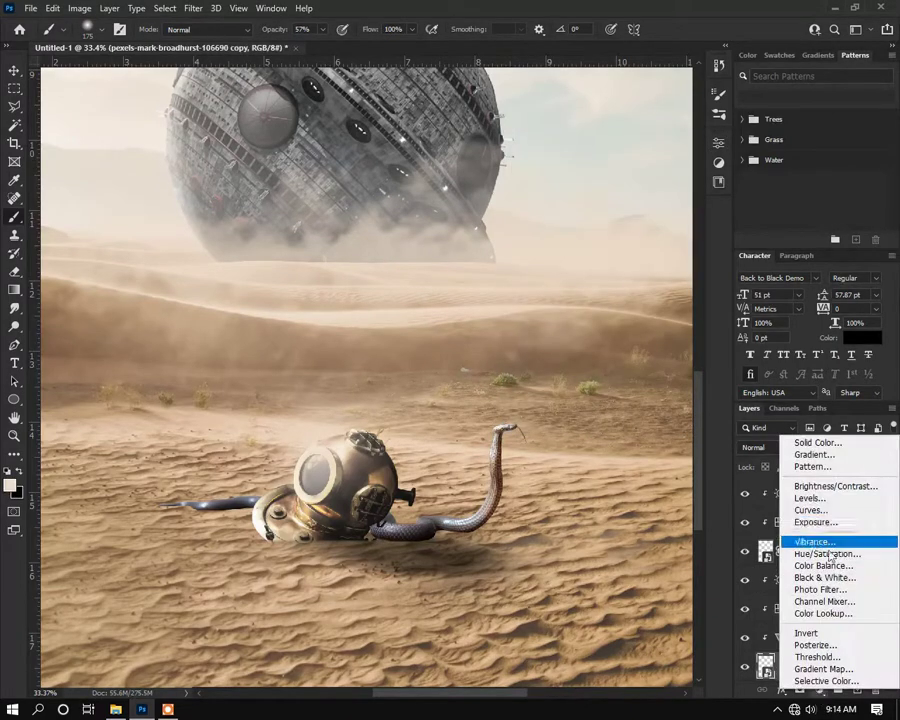
pyautogui.click(815, 522)
pyautogui.moveTo(599, 238); pyautogui.dragTo(603, 213)
pyautogui.click(680, 419)
pyautogui.click(679, 134)
# Step: Hide Layer 5, the haze over the helmet
pyautogui.scroll(-5, 398, 518)
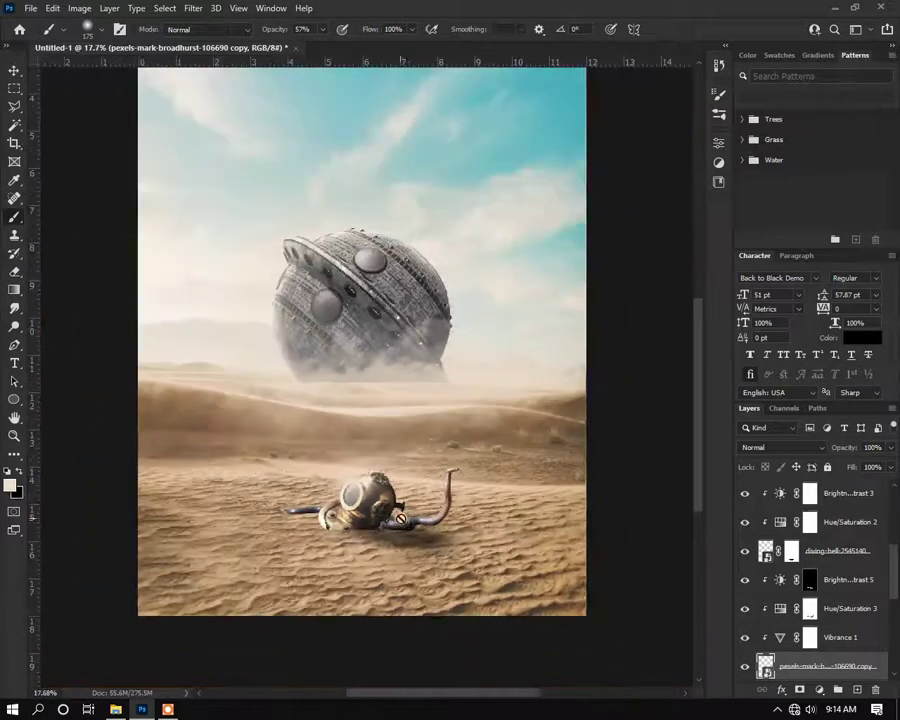
pyautogui.scroll(5, 405, 520)
pyautogui.scroll(1, 812, 573)
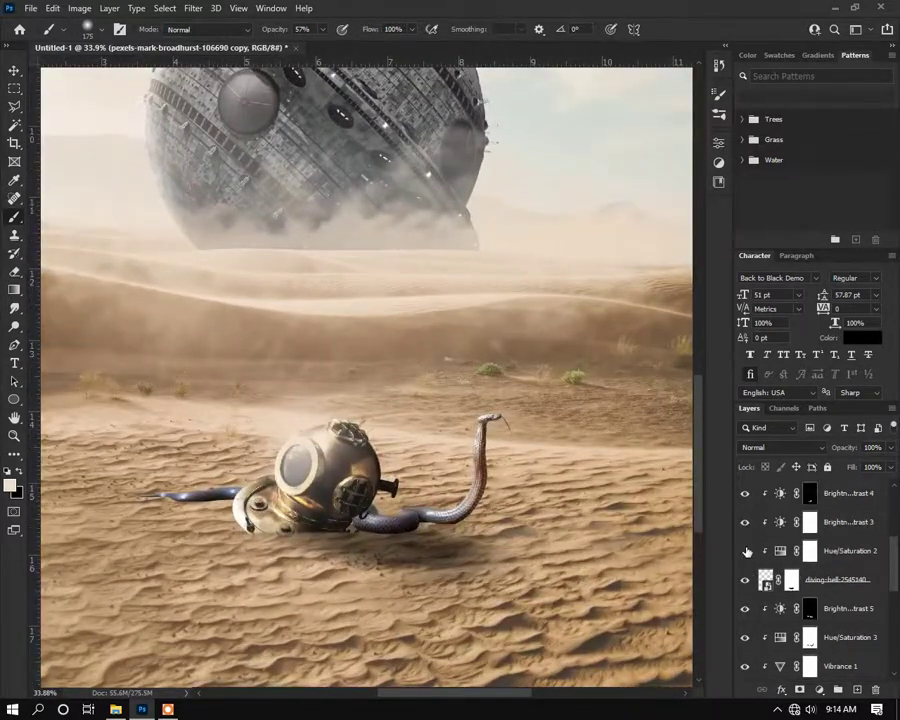
pyautogui.scroll(3, 750, 520)
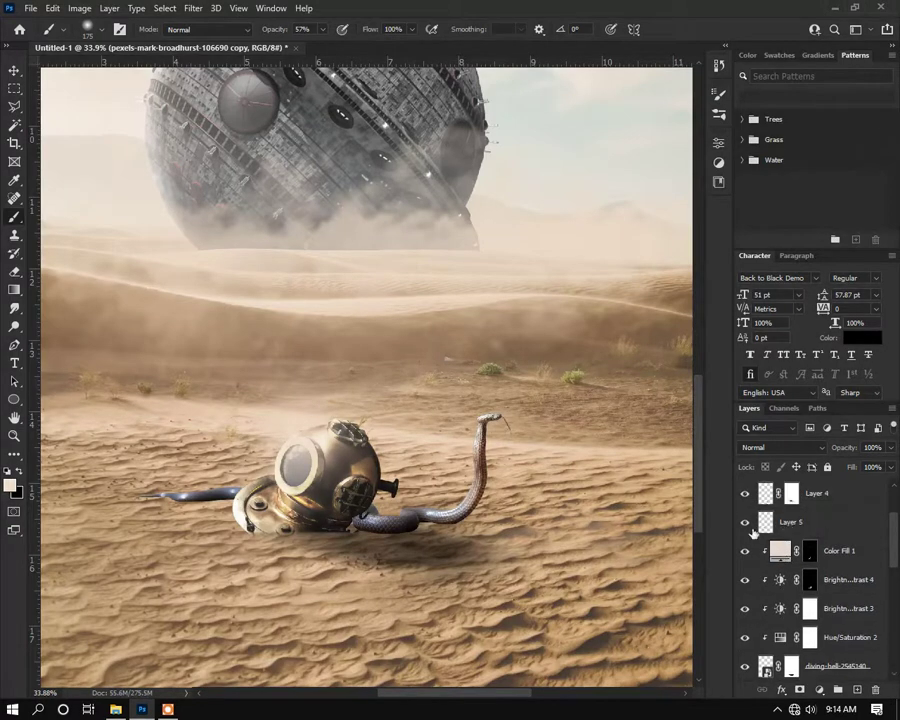
pyautogui.click(744, 522)
pyautogui.scroll(1, 755, 528)
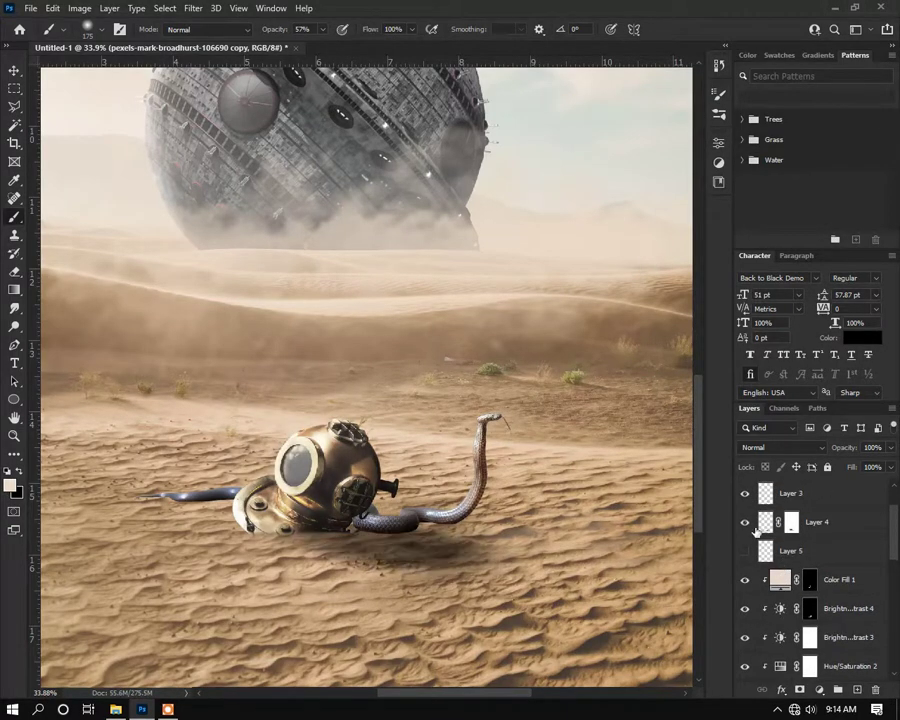
pyautogui.click(820, 522)
pyautogui.click(780, 447)
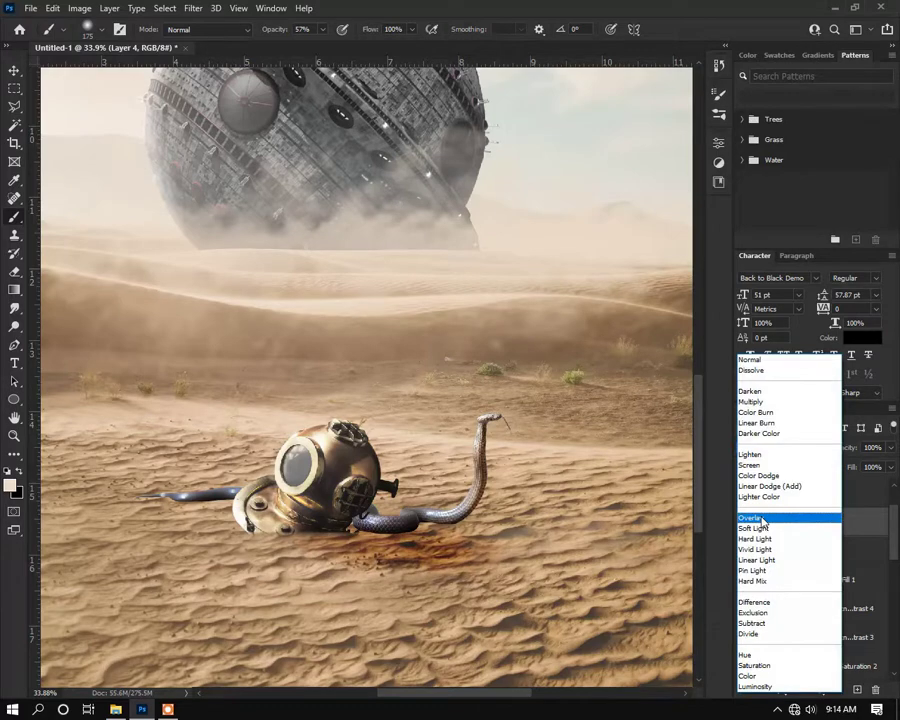
pyautogui.press('Escape')
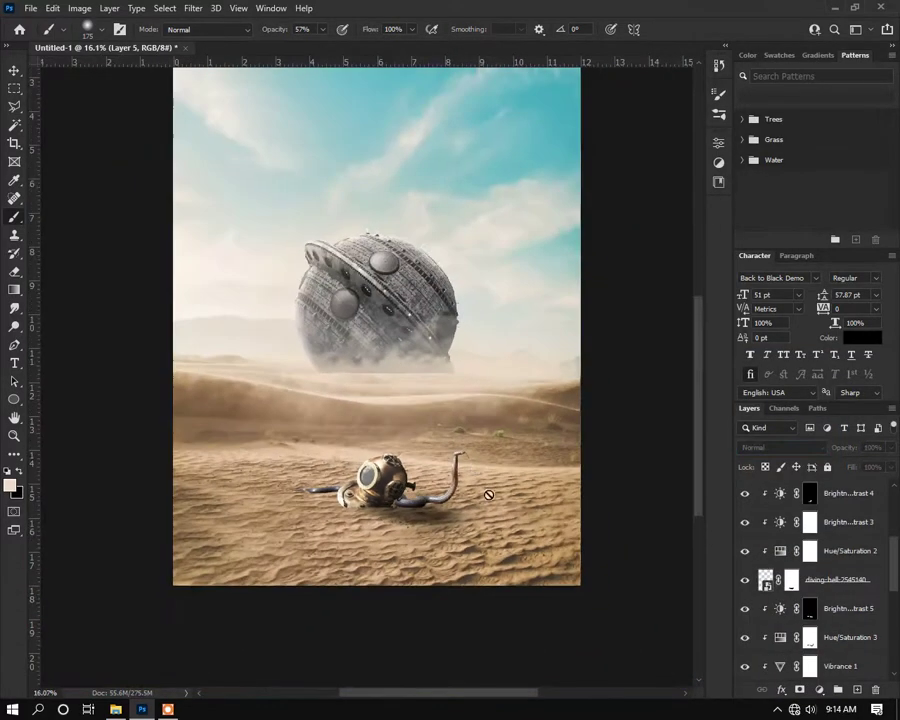
# Step: Add a Photo Filter adjustment above Brightness/Contrast 5, clipped to the snake, with Warming Filter (85) at 25% density
pyautogui.scroll(3, 488, 494)
pyautogui.scroll(-1, 444, 517)
pyautogui.scroll(1, 444, 517)
pyautogui.click(850, 608)
pyautogui.scroll(-2, 826, 617)
pyautogui.click(820, 690)
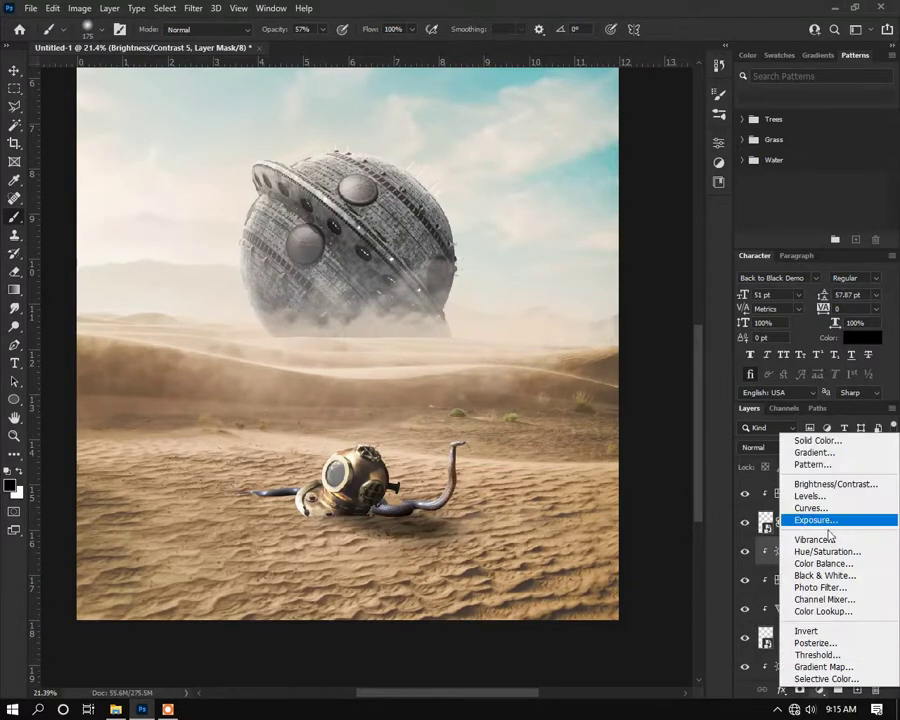
pyautogui.click(830, 579)
pyautogui.click(598, 418)
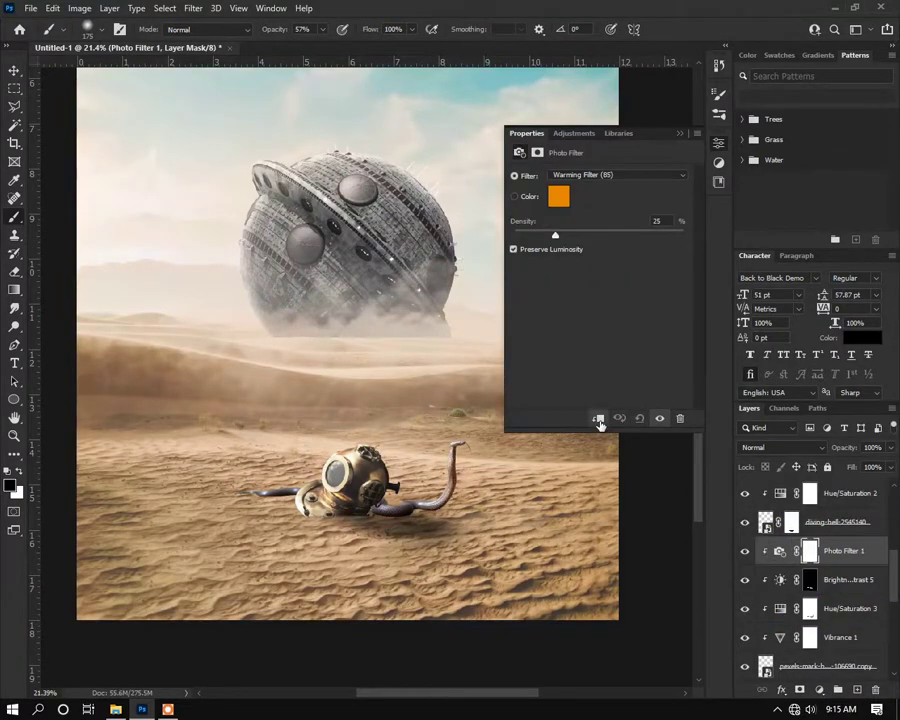
pyautogui.click(680, 133)
# Step: Create a new layer above Photo Filter 1 and paint the raised snake's black shadow diagonally across the sand with an 80 px brush
pyautogui.scroll(3, 432, 529)
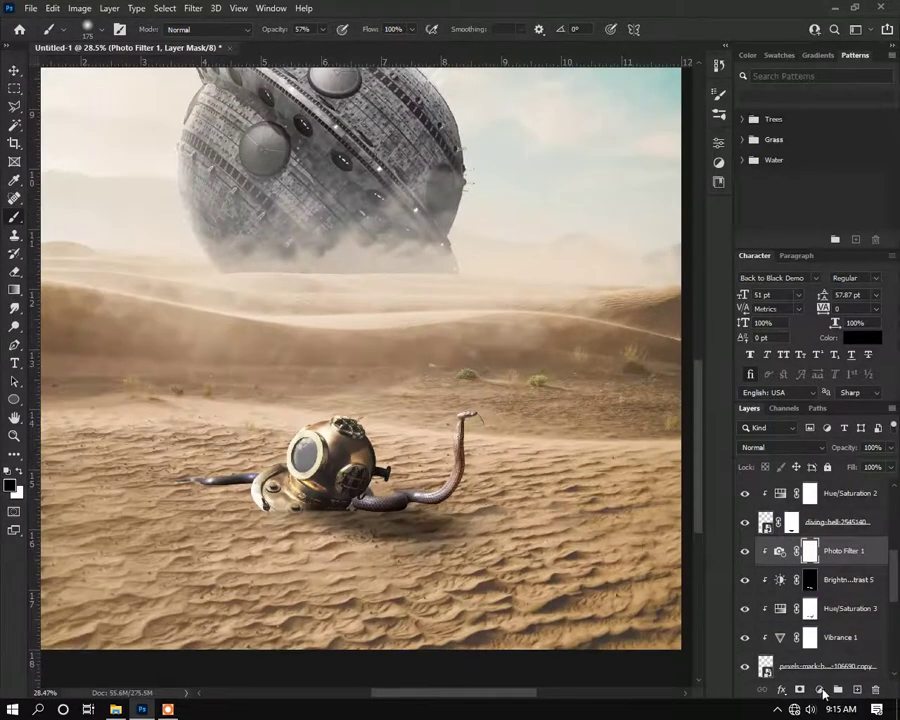
pyautogui.click(820, 690)
pyautogui.click(727, 510)
pyautogui.click(858, 690)
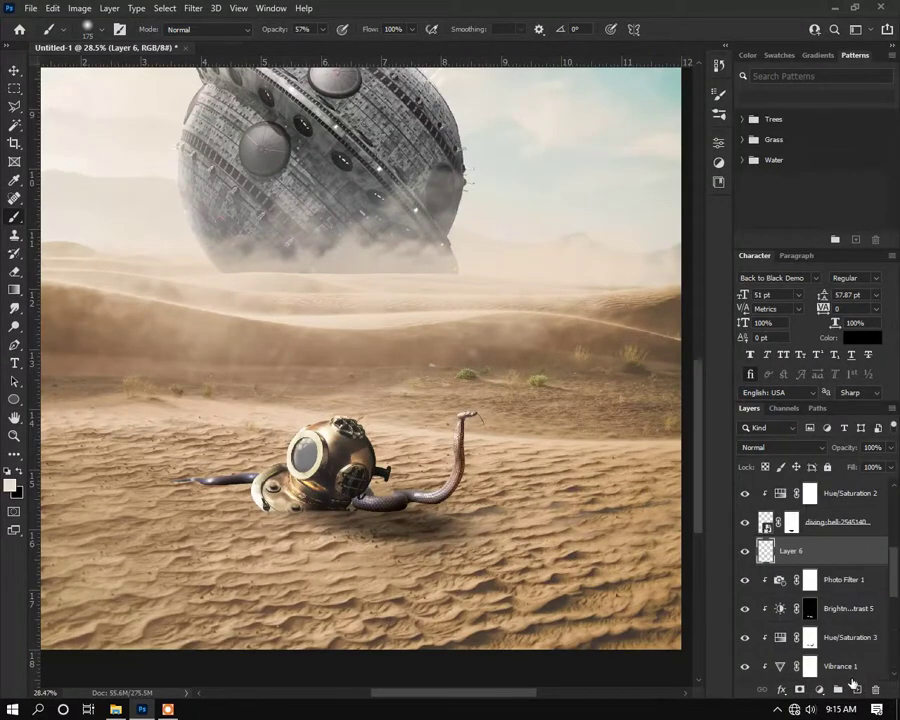
pyautogui.scroll(2, 375, 477)
pyautogui.press('[')
pyautogui.press('[')
pyautogui.press('[')
pyautogui.press('[')
pyautogui.press('[')
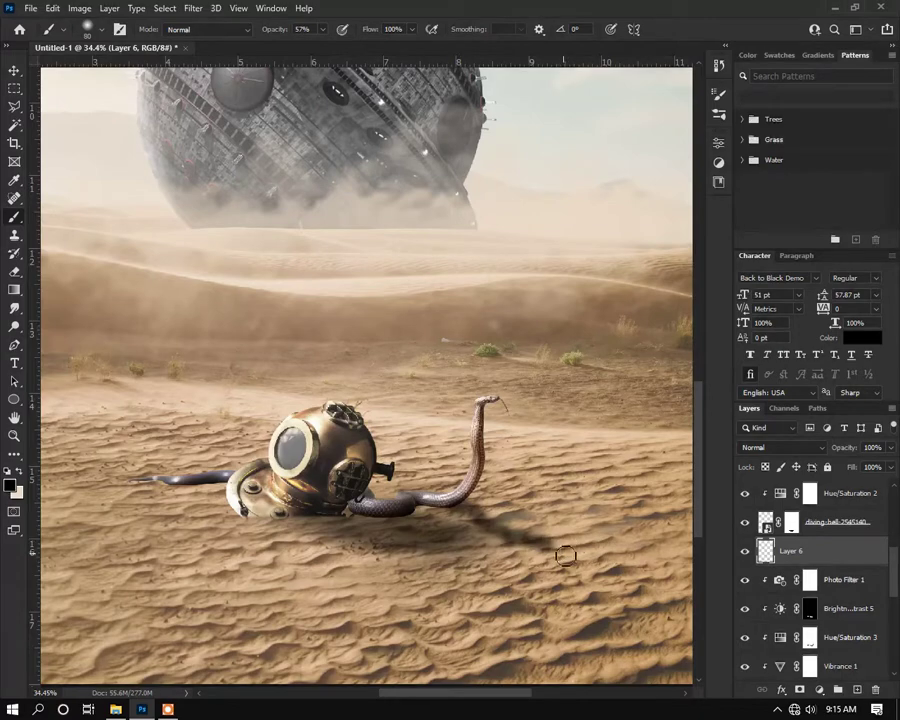
pyautogui.scroll(-1, 410, 490)
# Step: Soften the raised snake's shadow on Layer 6 with a Gaussian Blur and fine-tune the layer's opacity
pyautogui.click(193, 8)
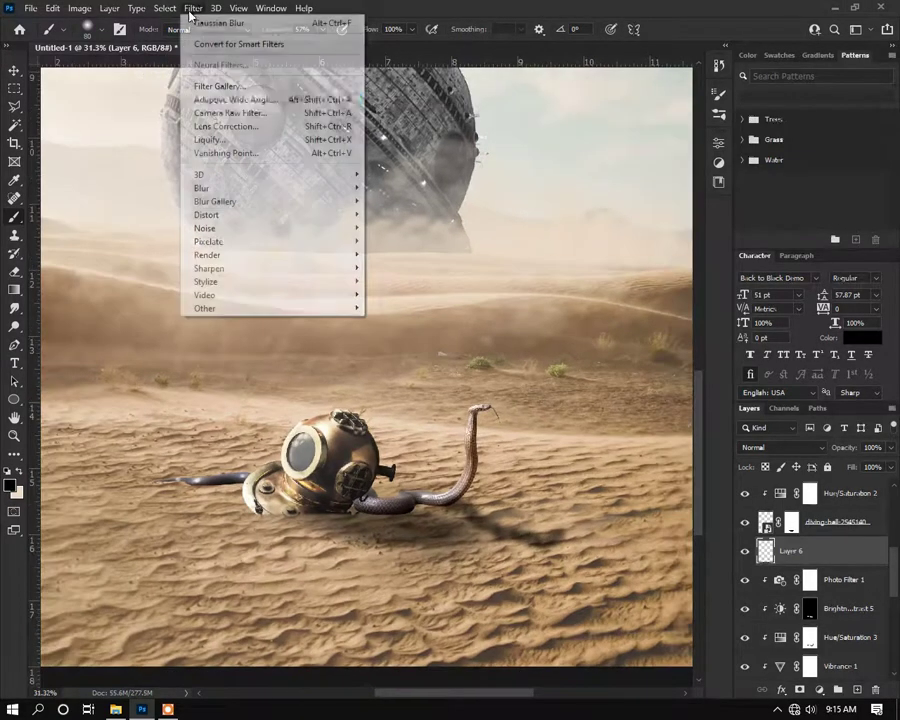
pyautogui.moveTo(216, 187)
pyautogui.click(403, 241)
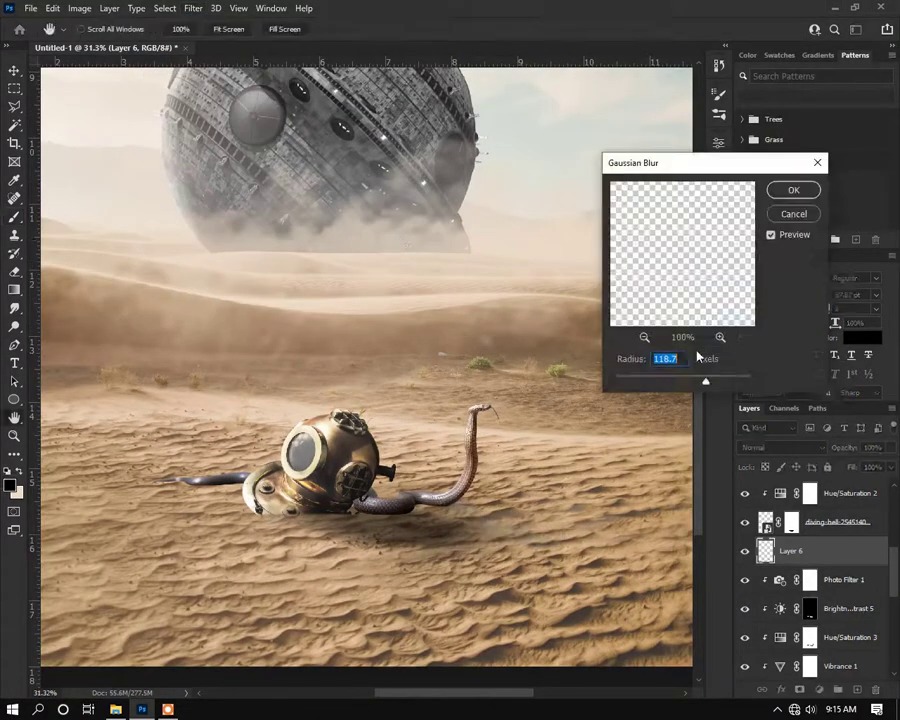
pyautogui.moveTo(669, 385)
pyautogui.mouseDown()
pyautogui.moveTo(645, 382)
pyautogui.moveTo(677, 379)
pyautogui.mouseUp()
pyautogui.press('Return')
pyautogui.press('b')
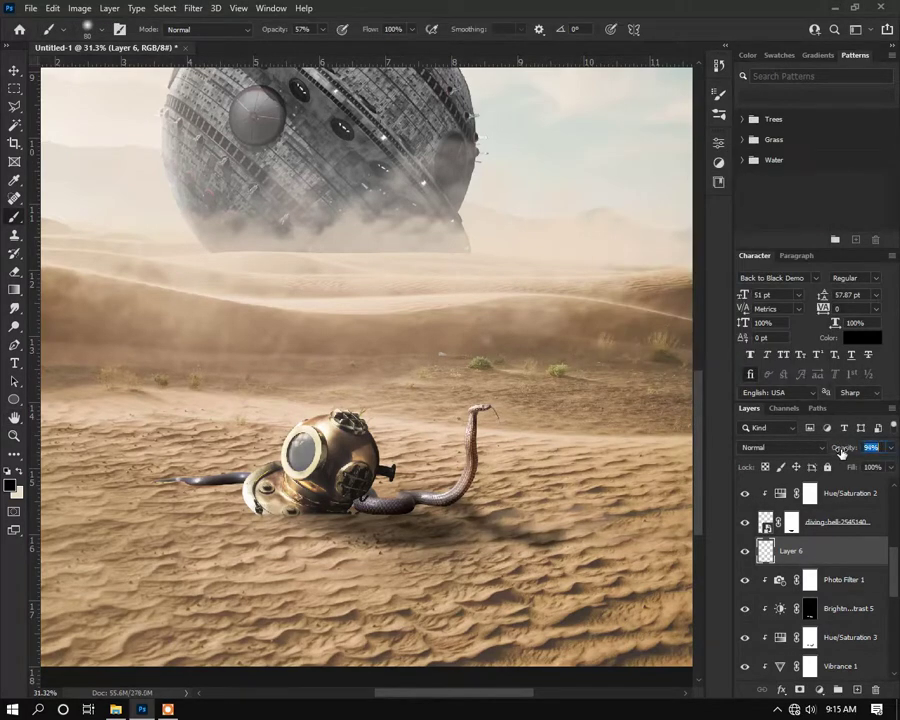
# Step: Create a new layer, place it directly below the spaceship layer, and set the brush opacity to 15%
pyautogui.click(857, 689)
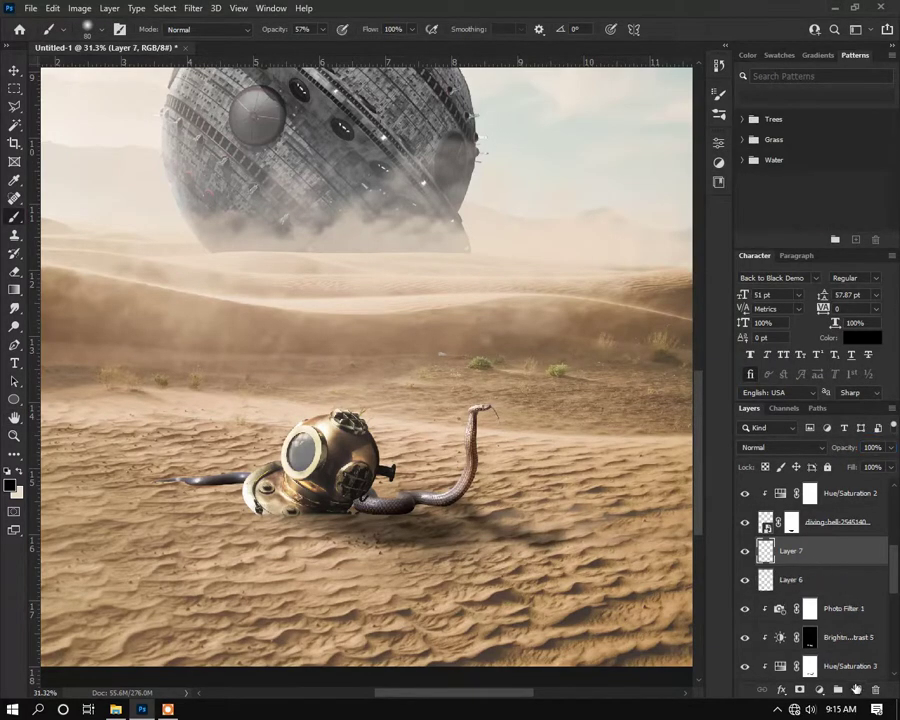
pyautogui.moveTo(800, 551); pyautogui.dragTo(800, 594)
pyautogui.scroll(3, 555, 527)
pyautogui.moveTo(280, 30); pyautogui.dragTo(241, 32)
pyautogui.scroll(2, 363, 491)
pyautogui.scroll(1, 364, 490)
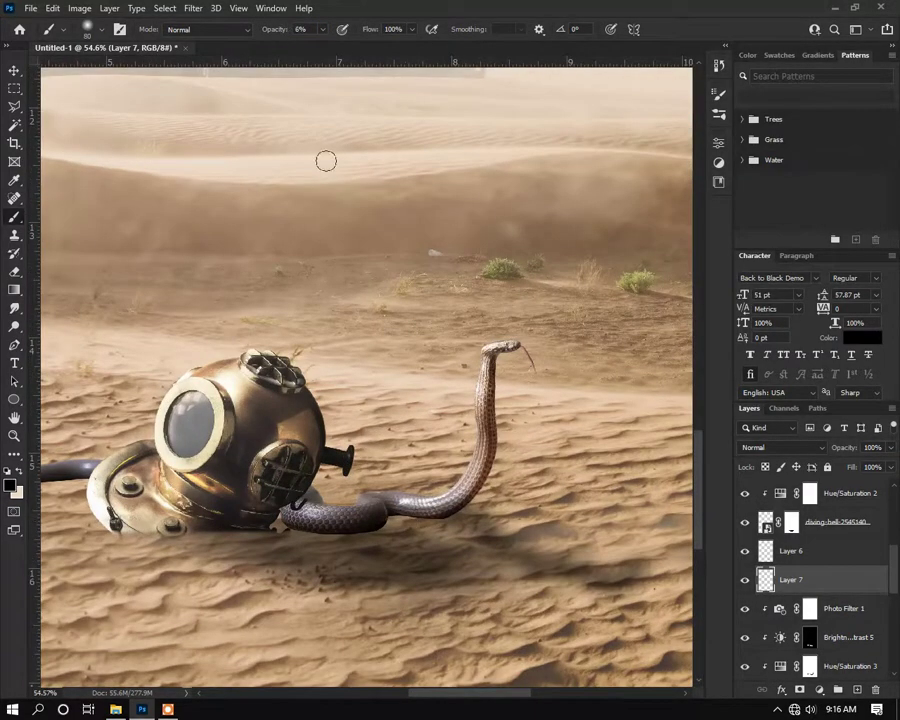
pyautogui.scroll(-1, 313, 529)
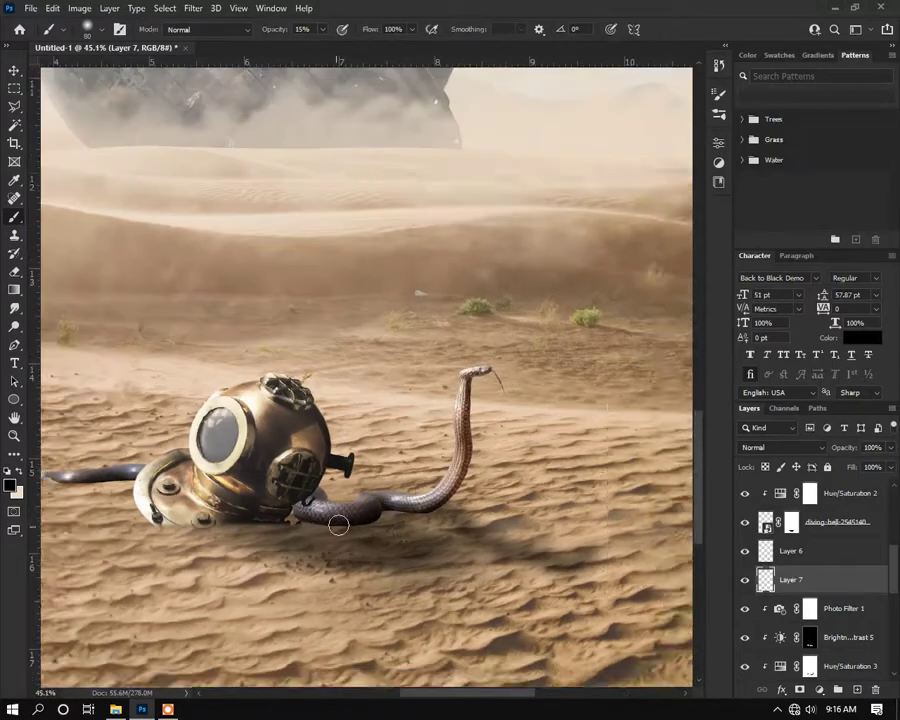
pyautogui.scroll(-3, 790, 573)
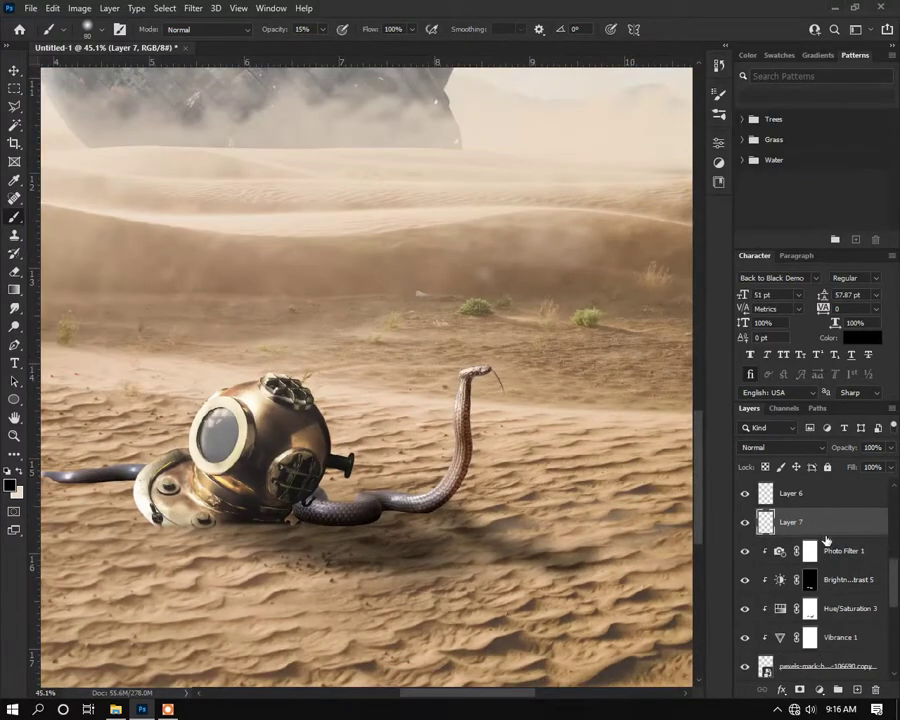
pyautogui.moveTo(832, 498); pyautogui.dragTo(837, 653)
pyautogui.scroll(-3, 800, 580)
pyautogui.scroll(-2, 800, 578)
pyautogui.scroll(1, 364, 532)
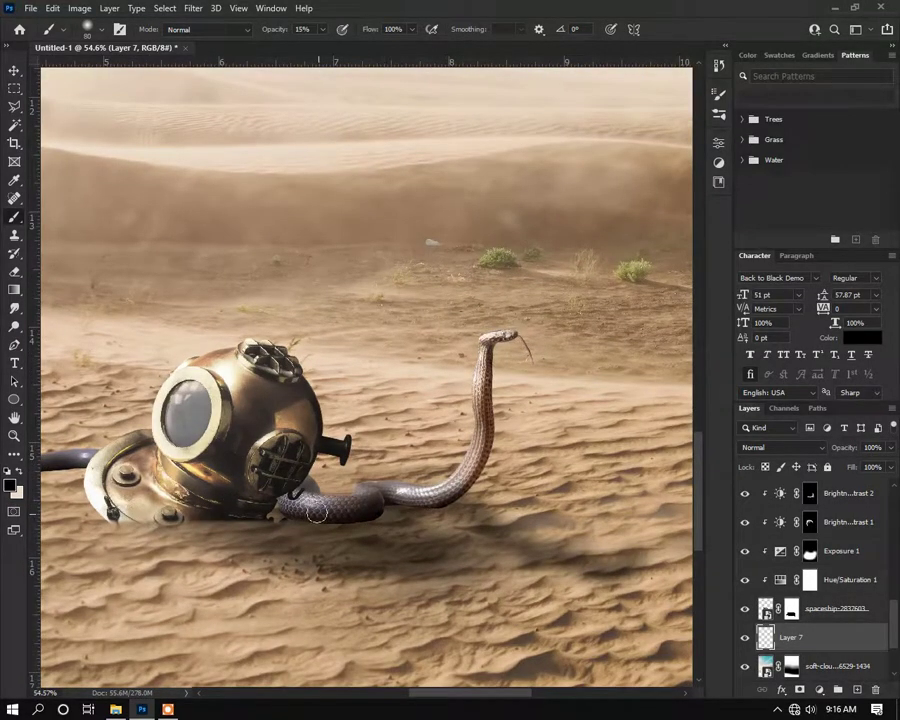
# Step: Paint faint black shadows on Layer 7 beneath the snake's coil and tail, and clean up the tail area with a small eraser
pyautogui.moveTo(281, 526); pyautogui.dragTo(454, 541)
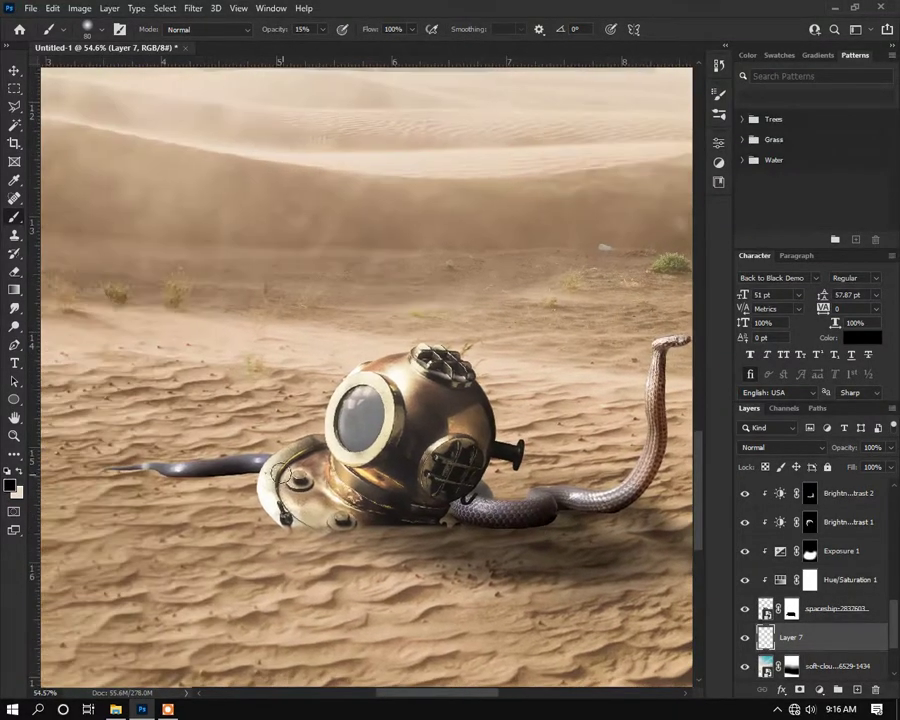
pyautogui.keyDown('alt'); pyautogui.click(138, 455); pyautogui.keyUp('alt')
pyautogui.scroll(3, 138, 455)
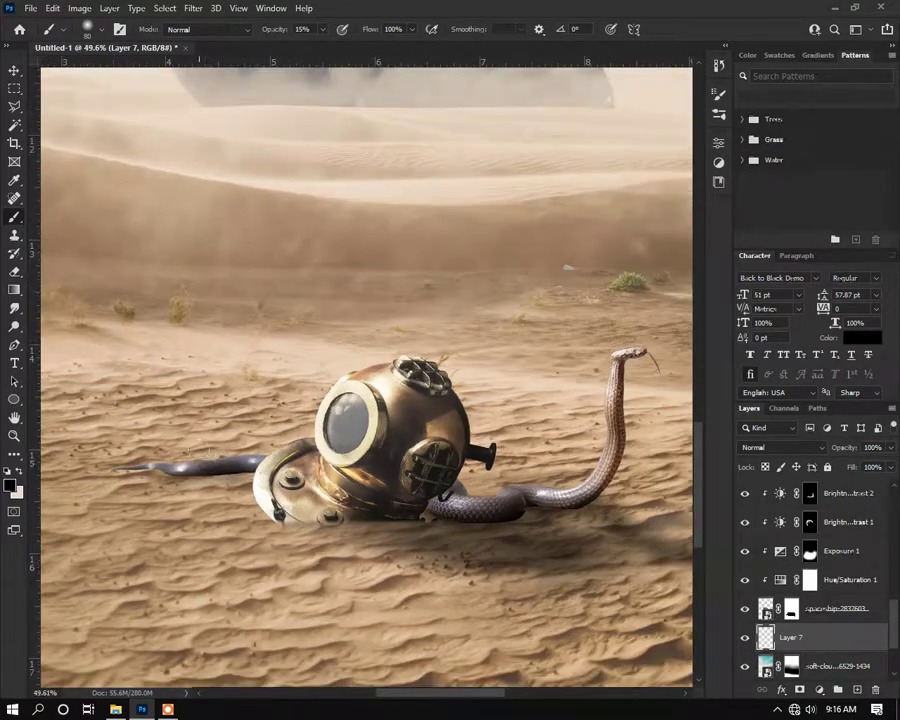
pyautogui.press('e')
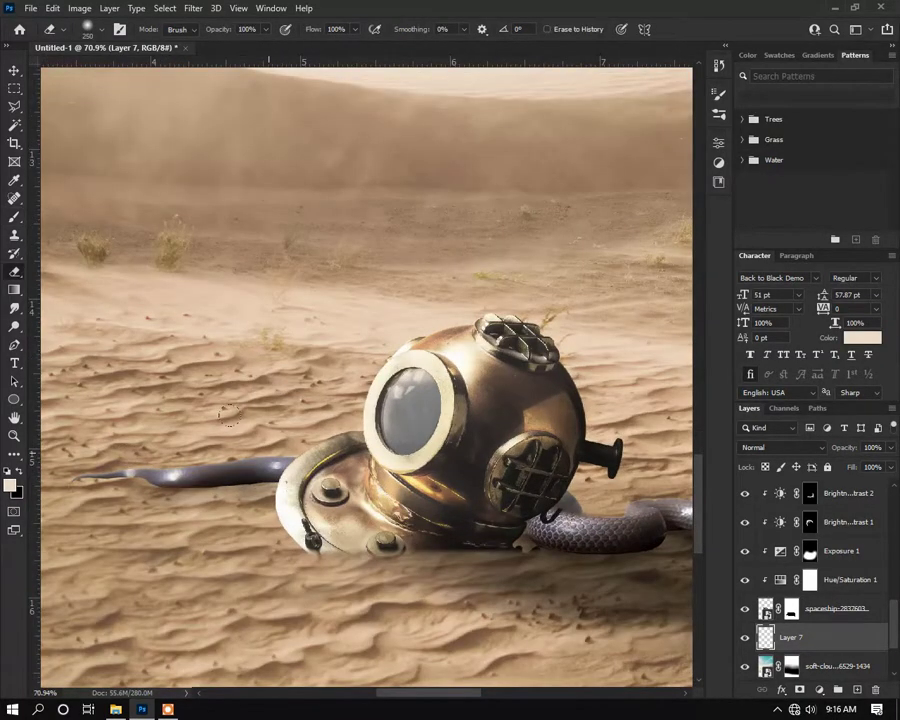
pyautogui.scroll(2, 165, 458)
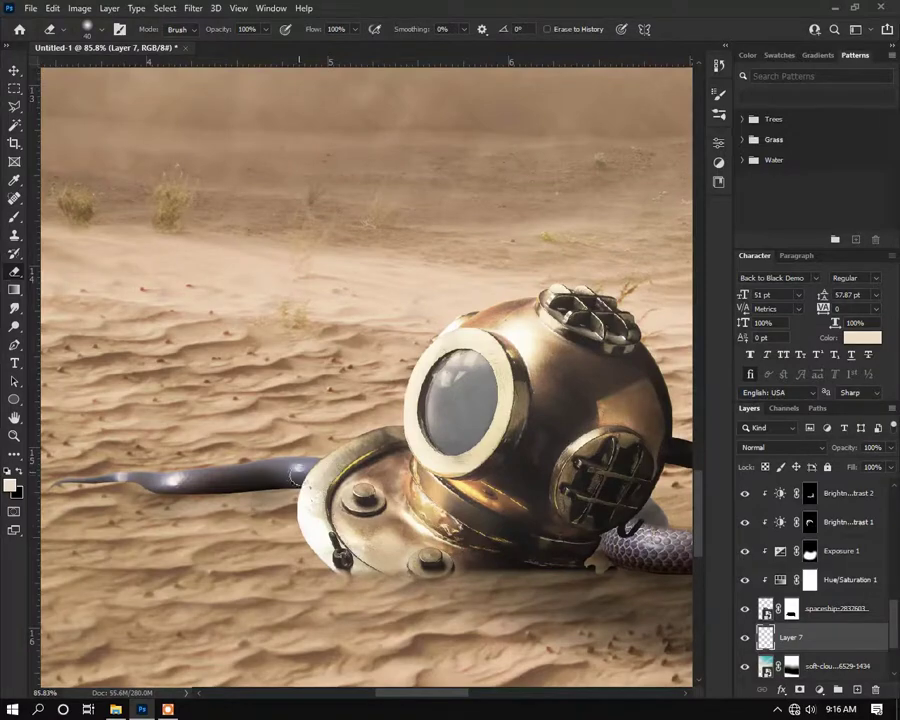
pyautogui.scroll(-3, 290, 472)
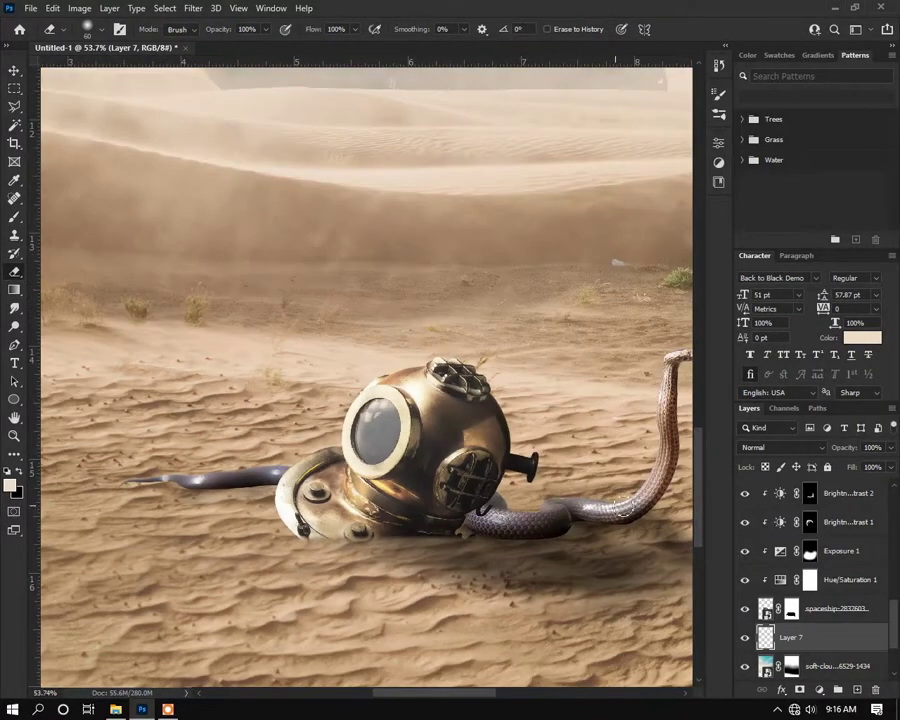
pyautogui.scroll(-3, 488, 494)
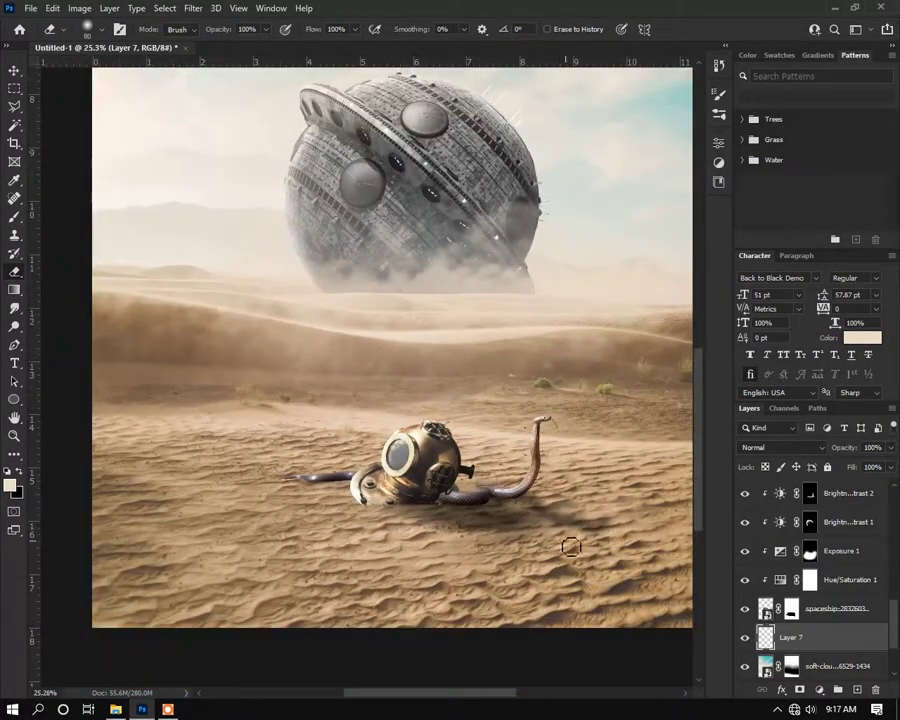
# Step: Deselect all layers and examine the helmet, the snake and their shadows in the whole composite
pyautogui.press('v')
pyautogui.click(595, 532)
pyautogui.click(848, 450)
pyautogui.scroll(-4, 520, 630)
pyautogui.click(514, 645)
pyautogui.scroll(3, 430, 519)
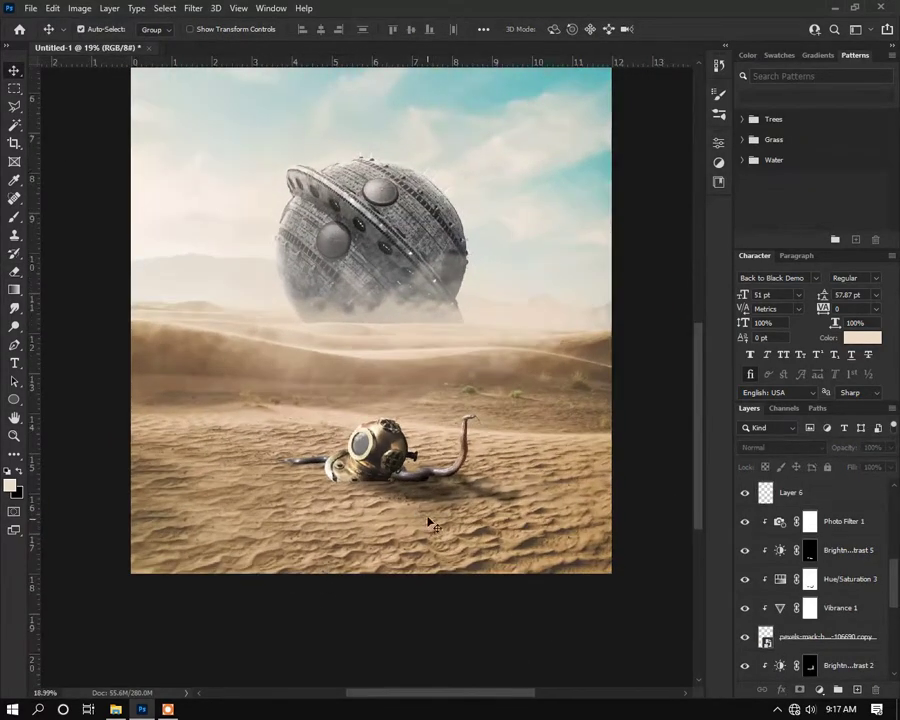
pyautogui.scroll(2, 476, 393)
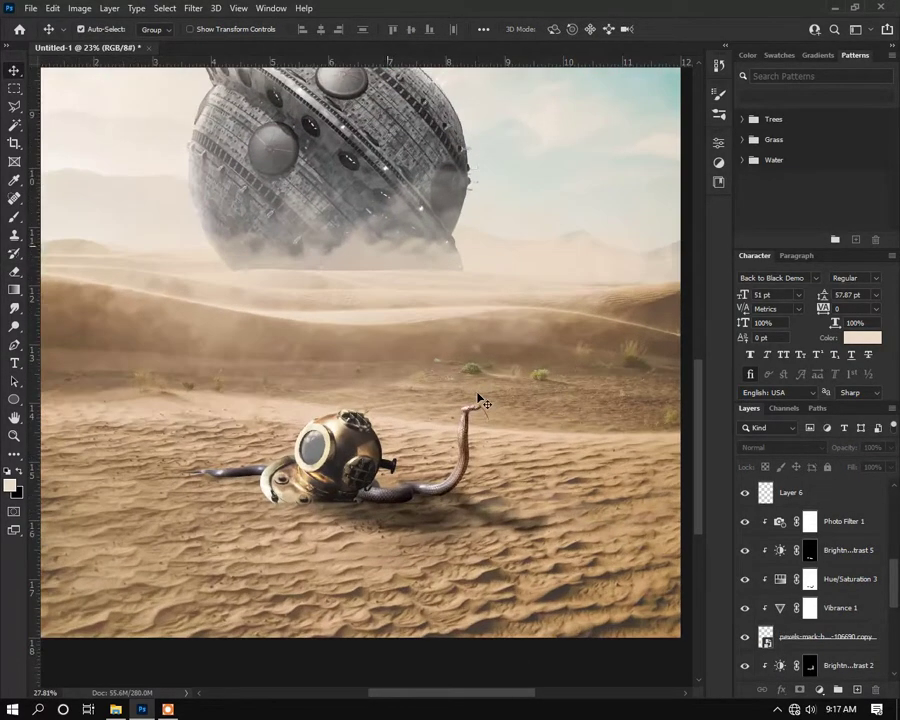
pyautogui.scroll(-2, 511, 439)
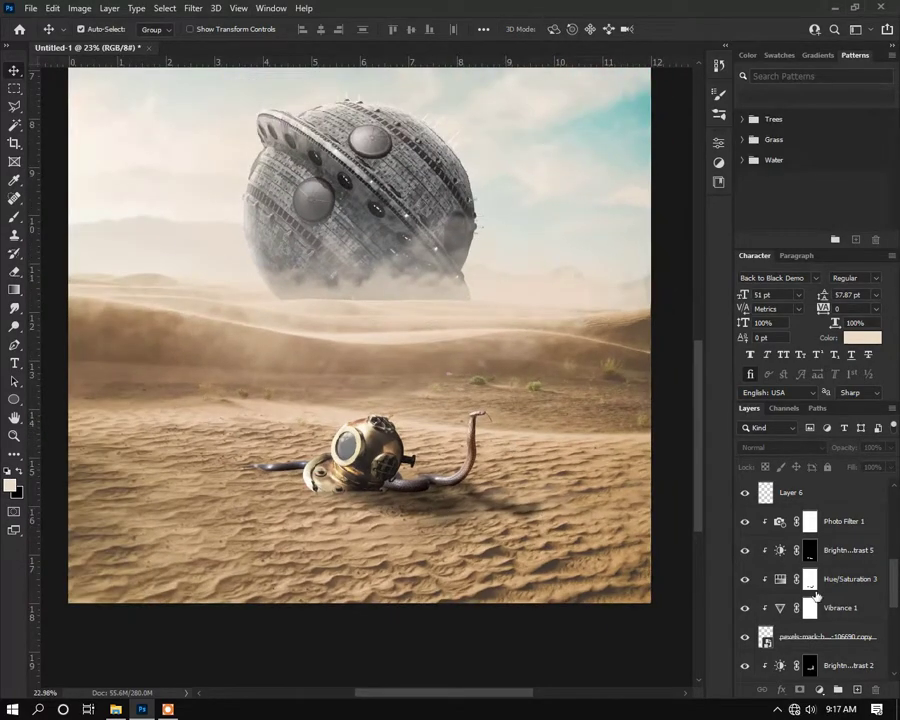
# Step: Delete Layer 4, the helmet's shadow, and show Layer 5, the haze over the helmet
pyautogui.scroll(1, 742, 524)
pyautogui.scroll(1, 750, 590)
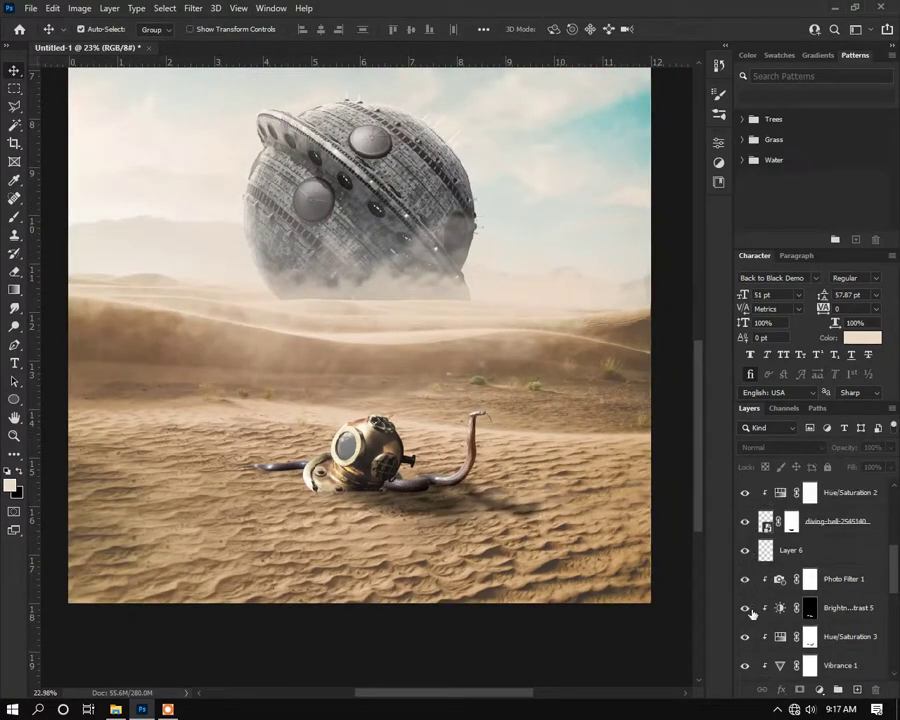
pyautogui.scroll(3, 746, 586)
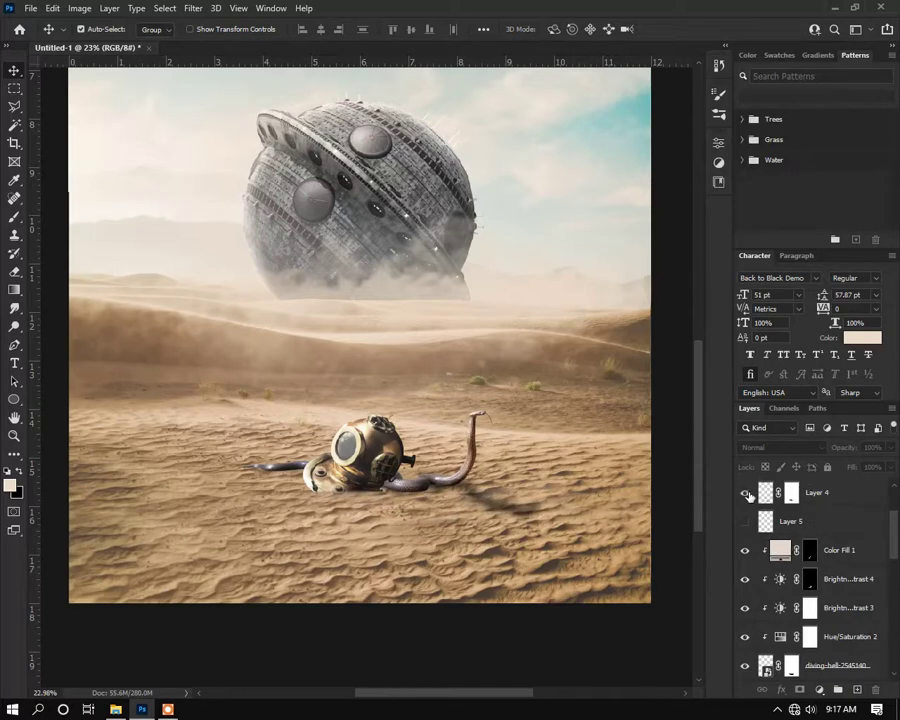
pyautogui.click(747, 495)
pyautogui.click(868, 499)
pyautogui.click(877, 689)
pyautogui.click(747, 497)
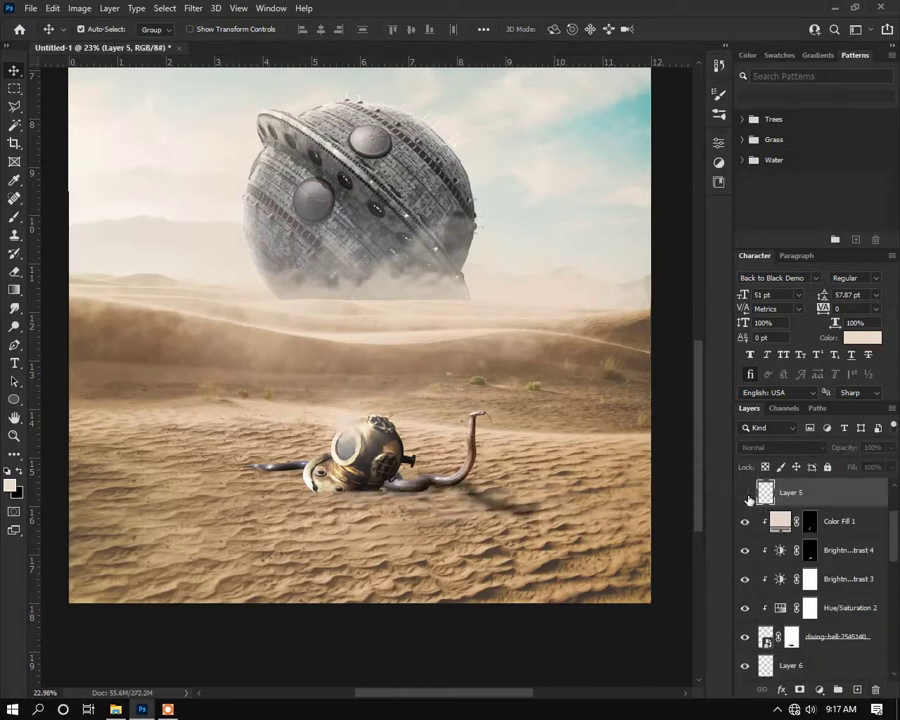
# Step: Create a new layer above Color Fill 1 and set up a soft, flattened 90 px brush angled at -34°
pyautogui.scroll(1, 795, 527)
pyautogui.click(784, 582)
pyautogui.hotkey('ctrl', 'shift', 'alt', 'n')
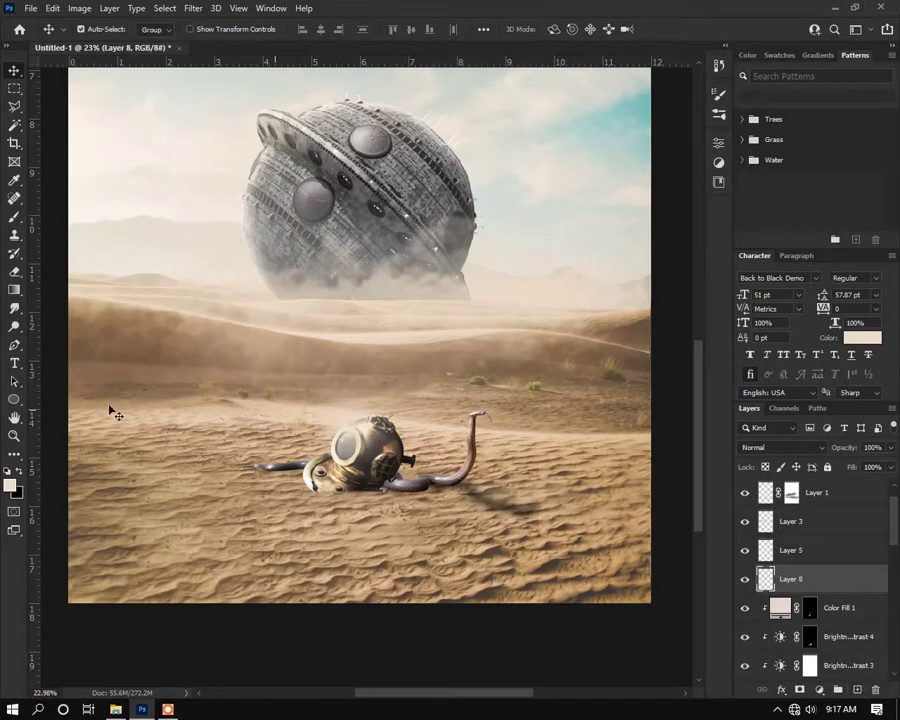
pyautogui.click(14, 218)
pyautogui.scroll(1, 240, 469)
pyautogui.rightClick(438, 355)
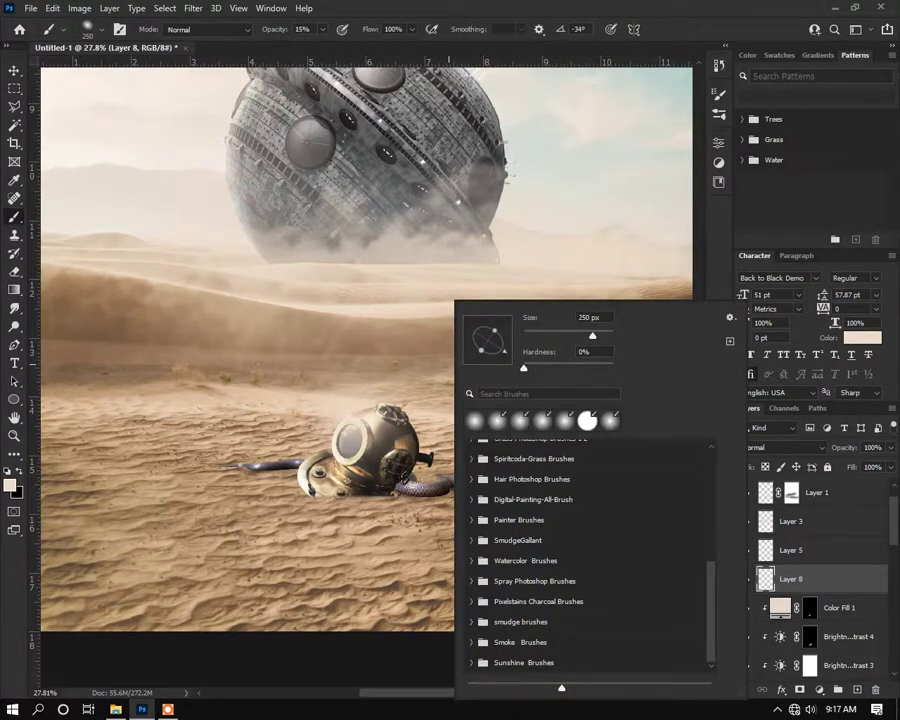
pyautogui.moveTo(612, 340); pyautogui.dragTo(588, 338)
pyautogui.click(536, 9)
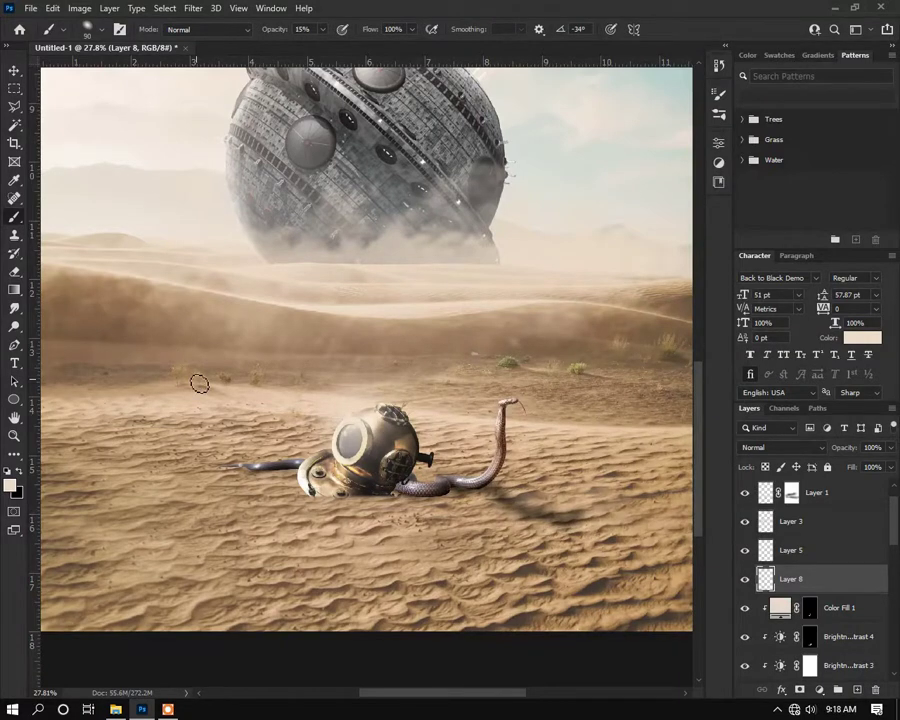
# Step: Try a helmet shadow from a black brush dab scaled to about 637%, rotated and moved beneath the helmet, and delete its layer
pyautogui.press('d')
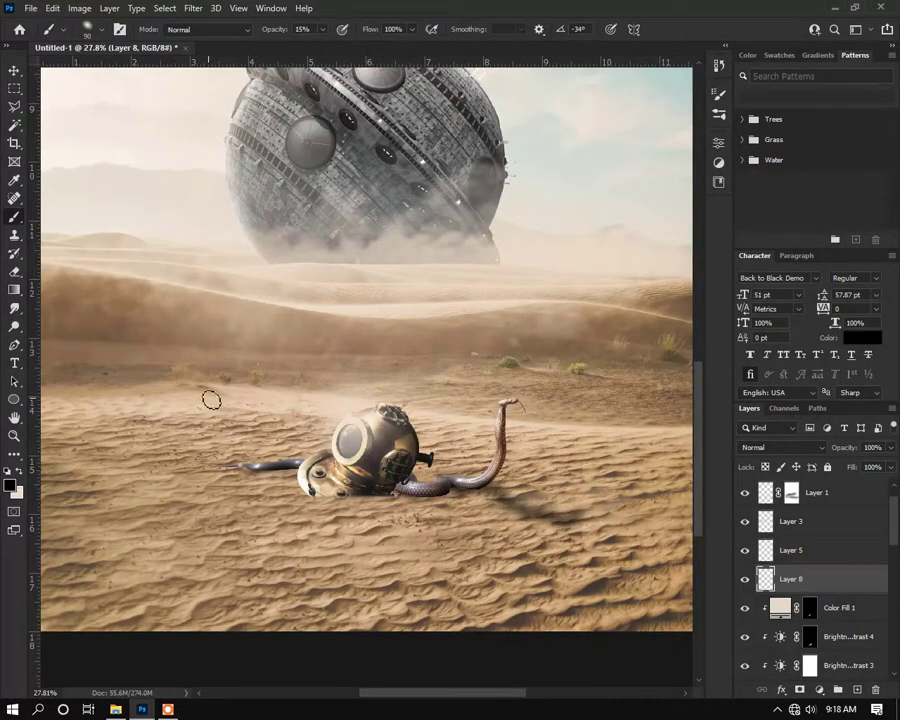
pyautogui.hotkey('ctrl', 't')
pyautogui.moveTo(196, 426); pyautogui.dragTo(406, 500)
pyautogui.moveTo(504, 513); pyautogui.dragTo(504, 504)
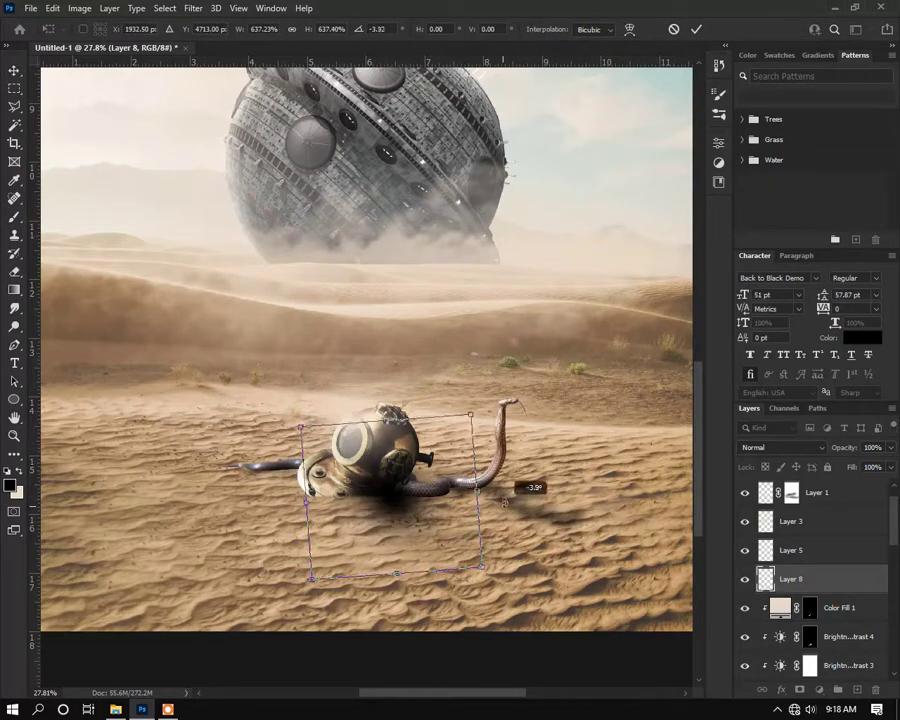
pyautogui.moveTo(416, 507); pyautogui.dragTo(440, 524)
pyautogui.moveTo(517, 500); pyautogui.dragTo(516, 490)
pyautogui.press('Return')
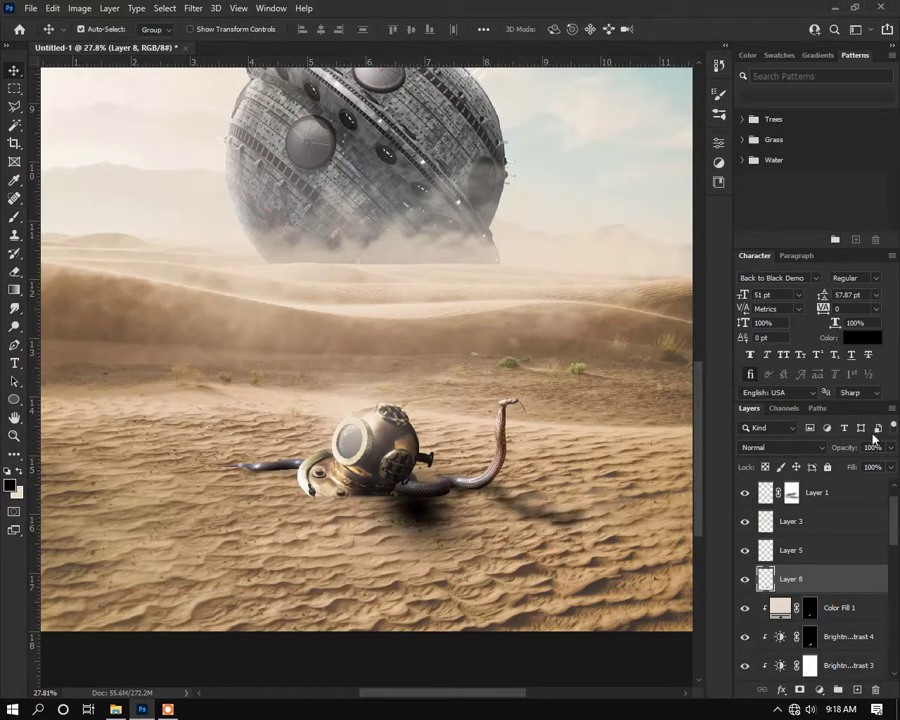
pyautogui.moveTo(835, 452); pyautogui.dragTo(830, 449)
pyautogui.press('Delete')
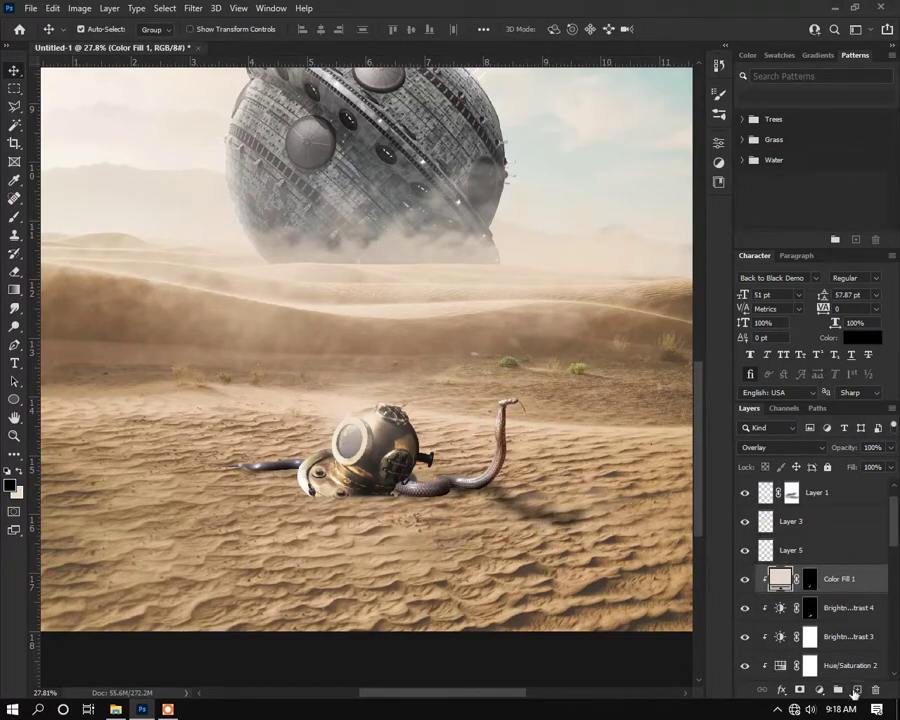
# Step: Create another new layer above Color Fill 1 and set the 90 px brush to a -30° angle and 60% opacity
pyautogui.click(857, 690)
pyautogui.rightClick(363, 376)
pyautogui.click(13, 220)
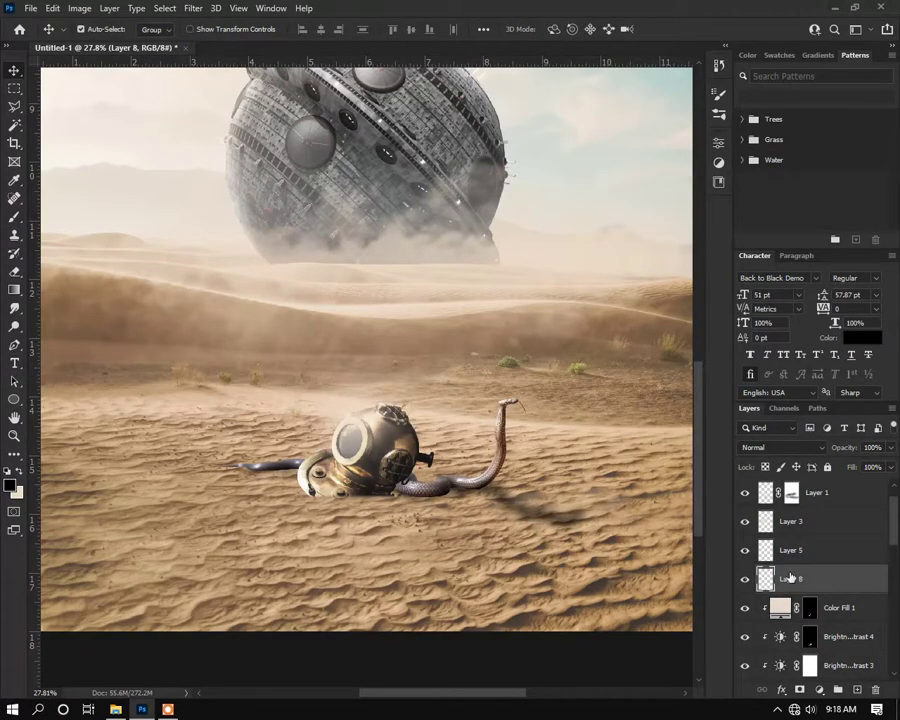
pyautogui.press('b')
pyautogui.rightClick(350, 303)
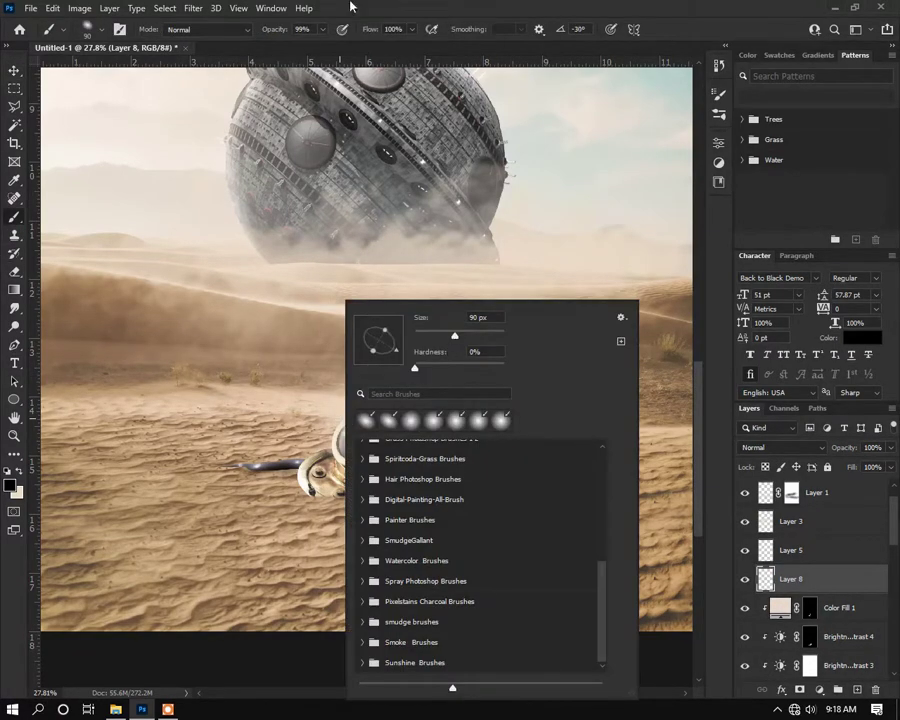
pyautogui.click(301, 29)
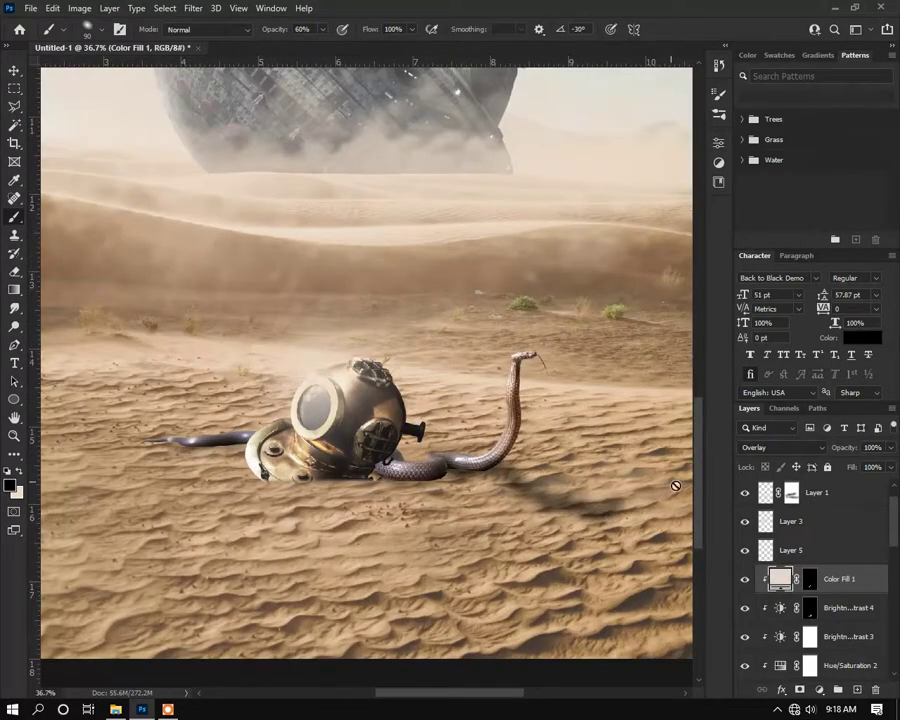
# Step: Paint a soft black helmet shadow on Layer 5 across the sand beneath the helmet, using a 400 px brush at 18% opacity
pyautogui.click(787, 551)
pyautogui.scroll(1, 382, 388)
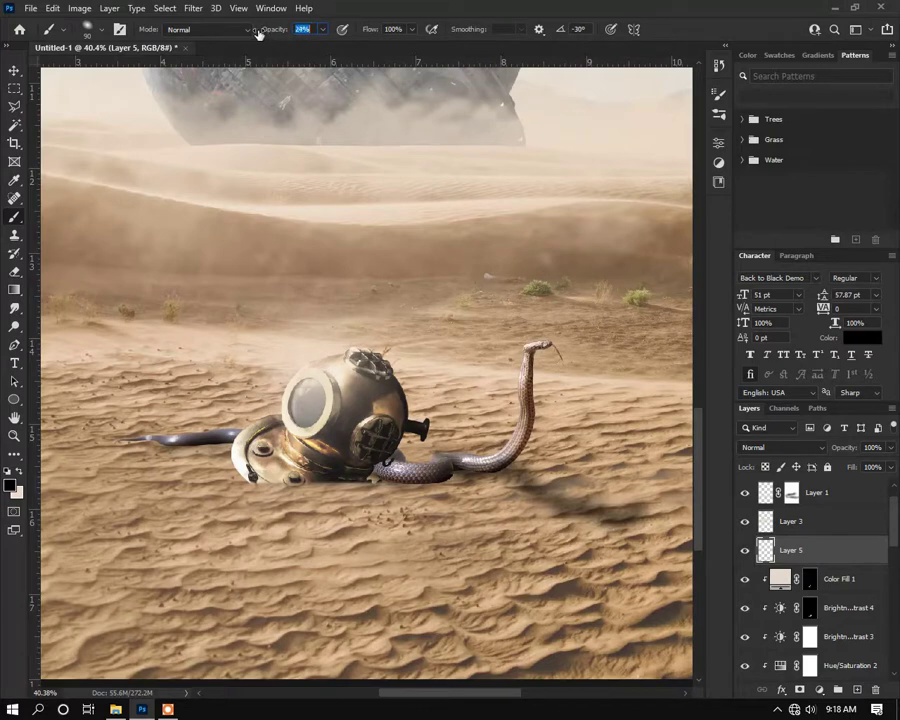
pyautogui.press(']')
pyautogui.press(']')
pyautogui.press(']')
pyautogui.press(']')
pyautogui.press(']')
pyautogui.press(']')
pyautogui.click(368, 504)
pyautogui.click(380, 507)
pyautogui.click(373, 505)
pyautogui.click(404, 512)
pyautogui.click(437, 525)
pyautogui.click(434, 526)
pyautogui.click(364, 510)
pyautogui.scroll(-1, 400, 515)
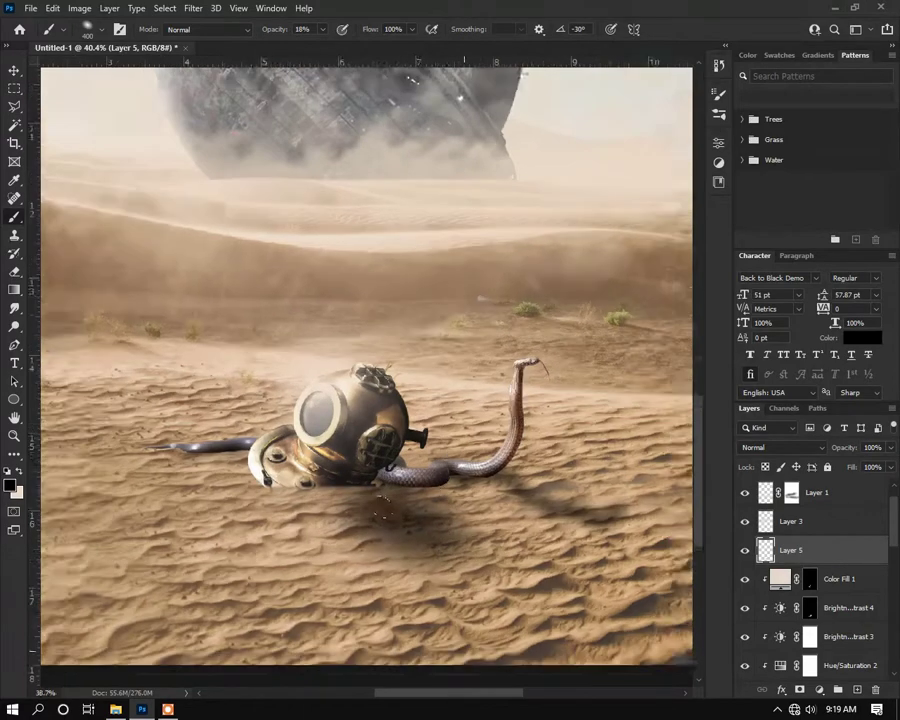
pyautogui.scroll(-1, 475, 545)
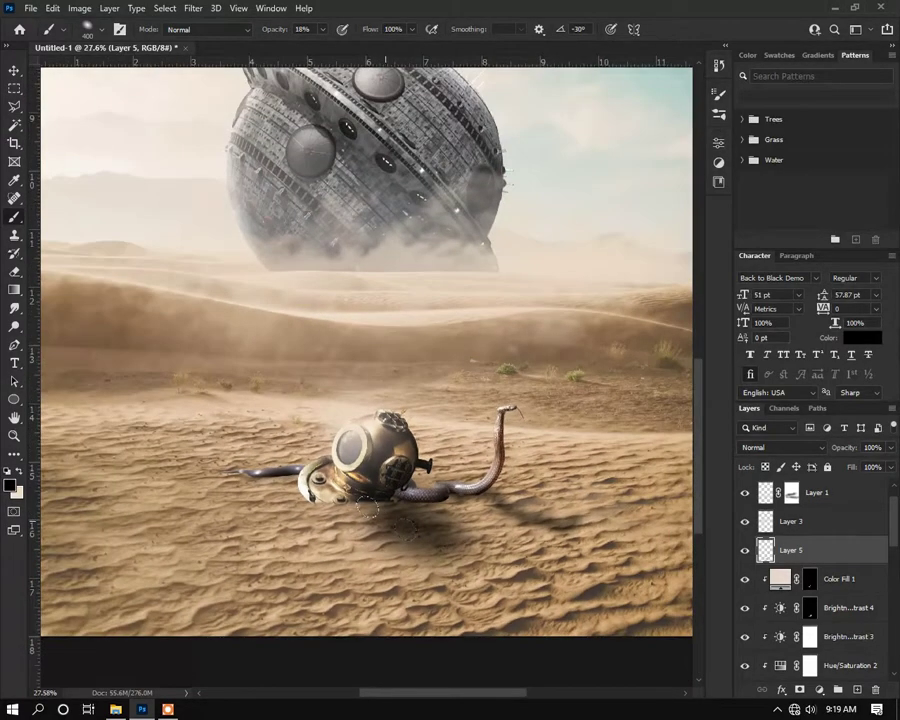
# Step: Warp the helmet shadow on Layer 5 outward to the lower right, shift it slightly under the helmet, and set the layer opacity to 80%
pyautogui.moveTo(855, 449); pyautogui.dragTo(845, 452)
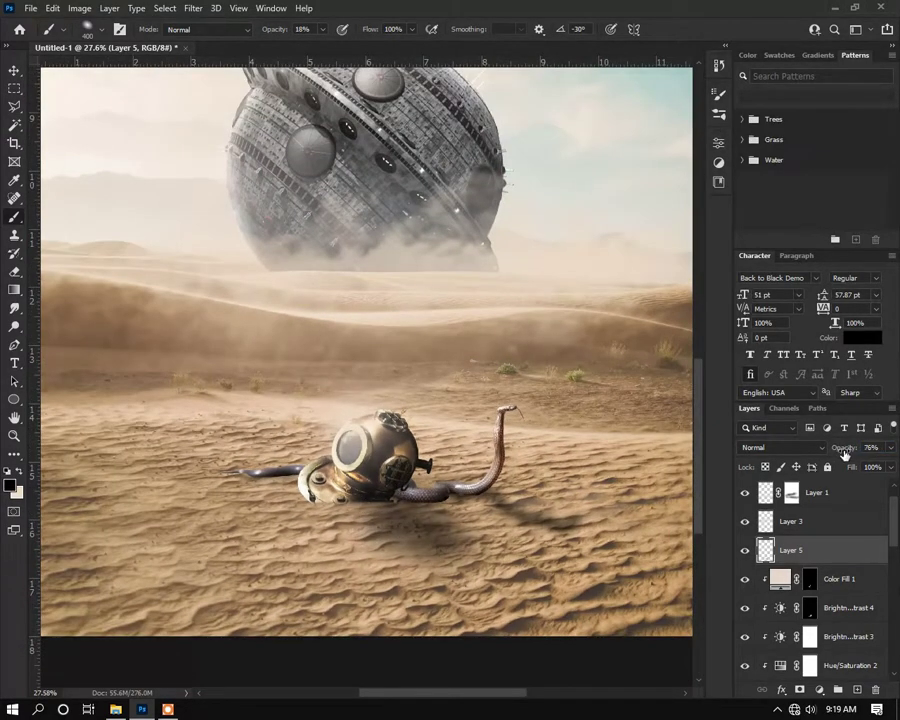
pyautogui.scroll(-2, 310, 447)
pyautogui.hotkey('ctrl', 't')
pyautogui.scroll(2, 420, 458)
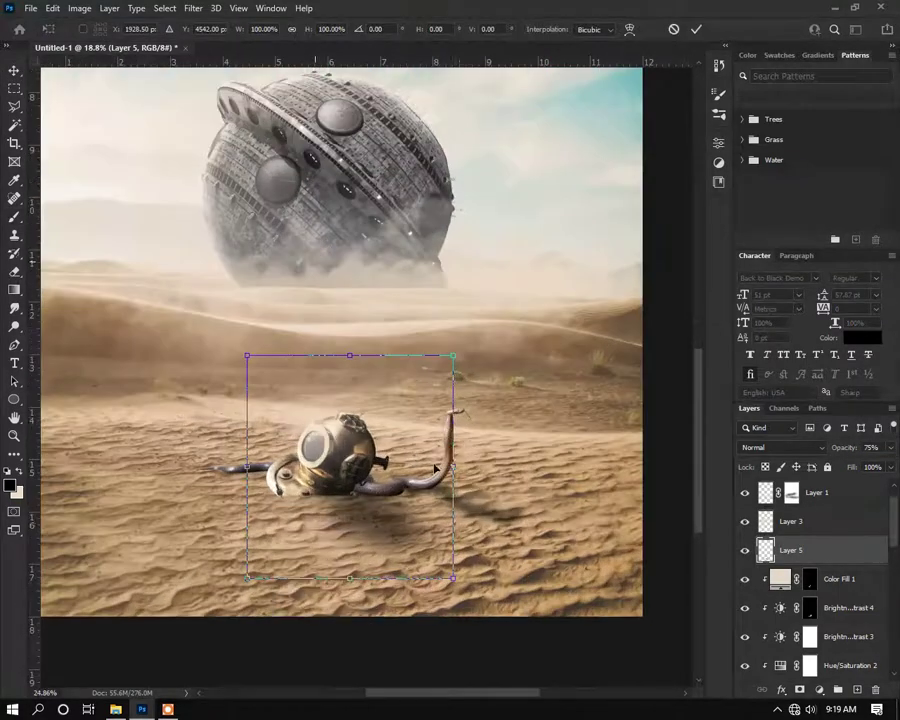
pyautogui.click(629, 29)
pyautogui.scroll(1, 408, 537)
pyautogui.moveTo(458, 500); pyautogui.dragTo(524, 499)
pyautogui.moveTo(385, 588); pyautogui.dragTo(386, 598)
pyautogui.moveTo(354, 346); pyautogui.dragTo(348, 349)
pyautogui.moveTo(458, 338); pyautogui.dragTo(333, 387)
pyautogui.moveTo(231, 338); pyautogui.dragTo(206, 466)
pyautogui.moveTo(231, 500); pyautogui.dragTo(309, 498)
pyautogui.moveTo(458, 583); pyautogui.dragTo(500, 601)
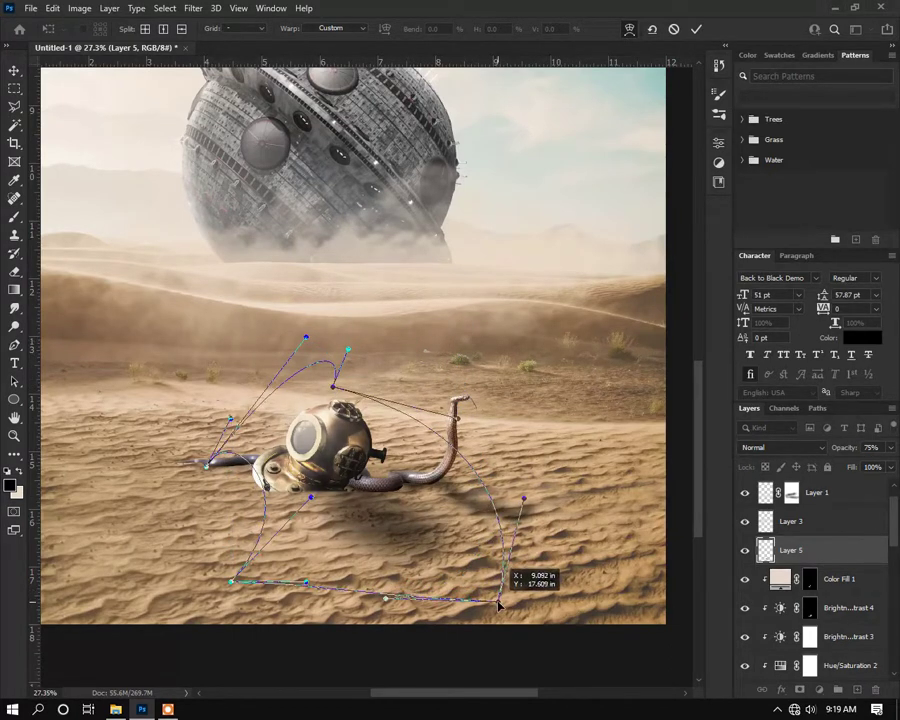
pyautogui.click(696, 30)
pyautogui.moveTo(394, 516); pyautogui.dragTo(382, 520)
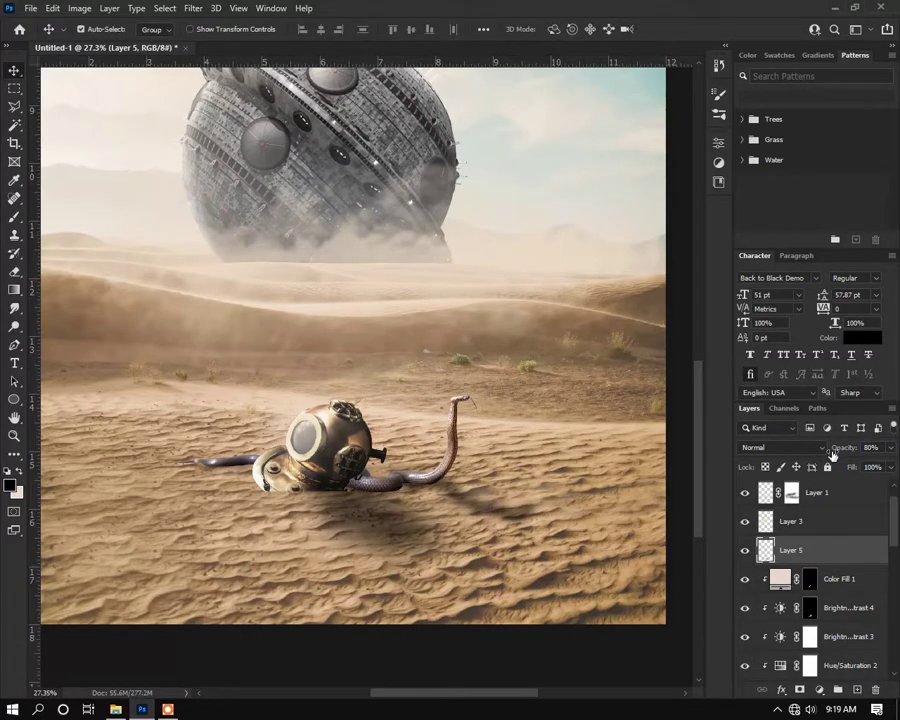
# Step: Add a white (ffffff) Solid Color fill layer directly above Layer 2
pyautogui.click(510, 460)
pyautogui.scroll(-8, 304, 447)
pyautogui.scroll(1, 296, 452)
pyautogui.scroll(-1, 322, 486)
pyautogui.scroll(3, 371, 453)
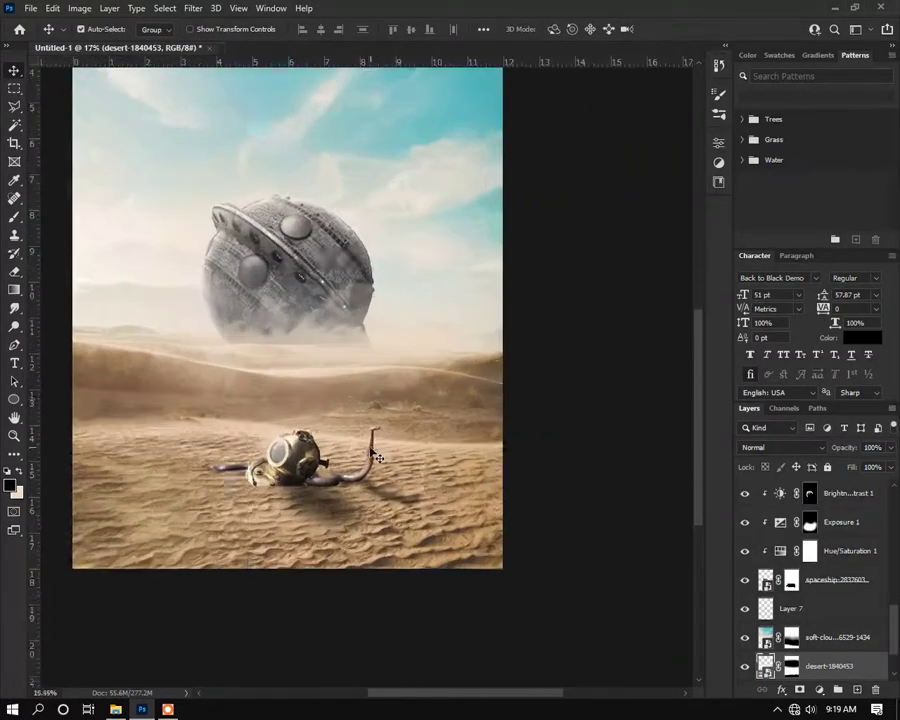
pyautogui.scroll(2, 377, 457)
pyautogui.scroll(10, 820, 572)
pyautogui.click(842, 502)
pyautogui.click(820, 690)
pyautogui.click(808, 434)
pyautogui.click(454, 236)
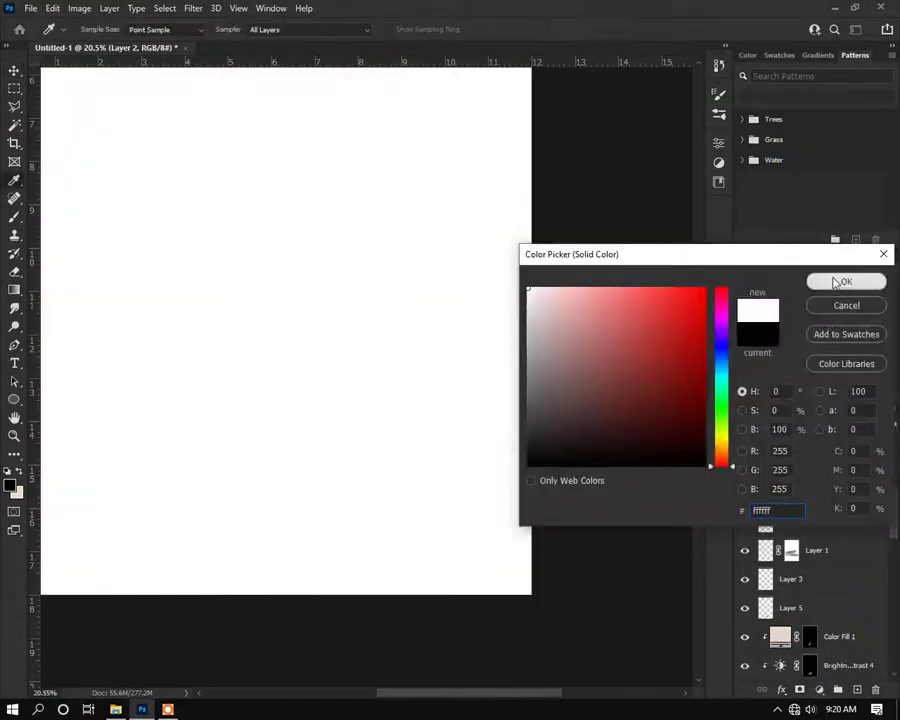
pyautogui.click(836, 283)
pyautogui.hotkey('ctrl', 'i')
pyautogui.hotkey('ctrl', 'i')
# Step: Set the new fill layer's blend mode to Overlay and recolor it to pale cream ffeed4
pyautogui.click(786, 449)
pyautogui.click(765, 519)
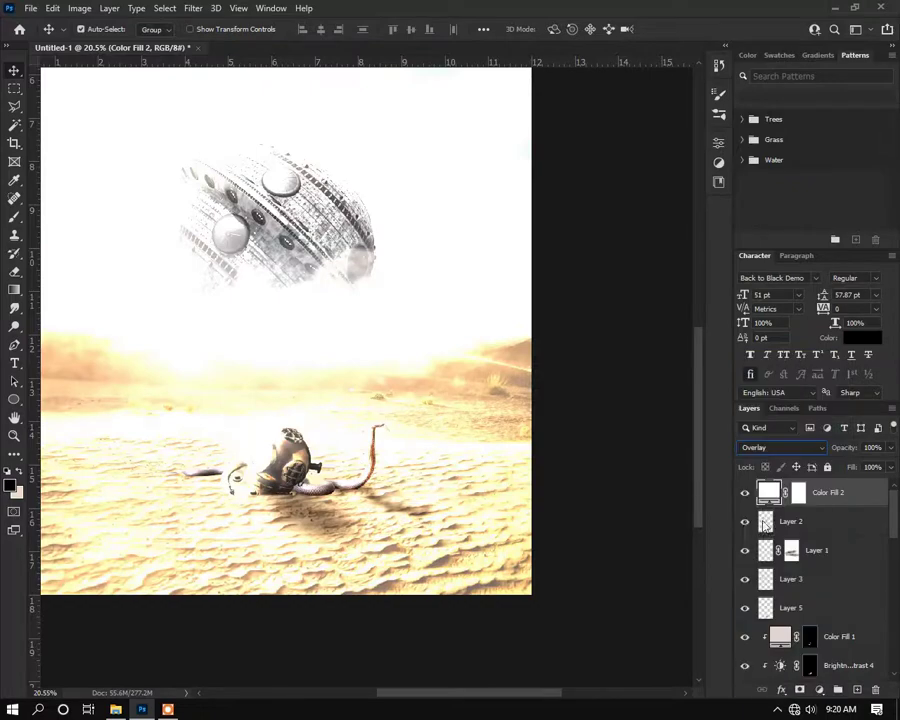
pyautogui.doubleClick(772, 495)
pyautogui.click(721, 448)
pyautogui.click(558, 287)
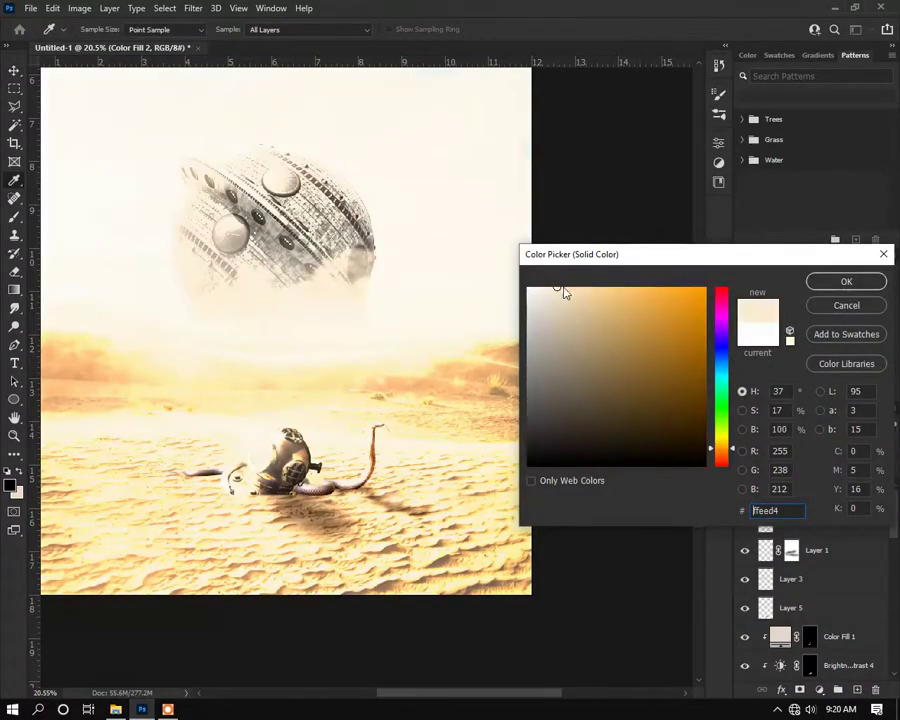
pyautogui.click(840, 283)
# Step: Invert the Color Fill 2 mask to black and prepare a small white brush with its angle reset to 0°
pyautogui.click(799, 493)
pyautogui.hotkey('ctrl', 'i')
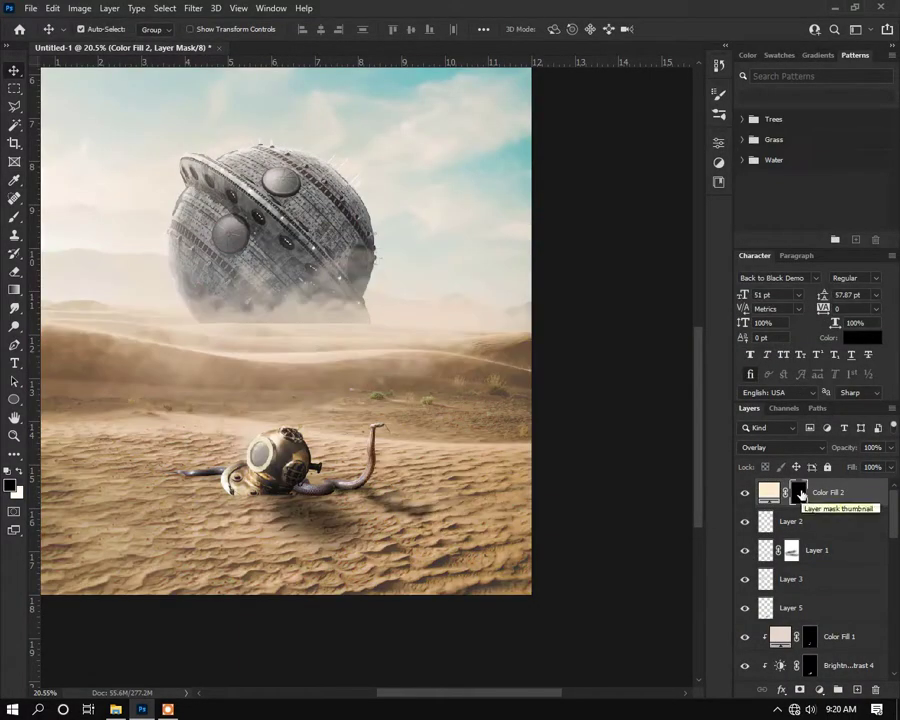
pyautogui.scroll(3, 378, 433)
pyautogui.press('b')
pyautogui.scroll(5, 345, 440)
pyautogui.rightClick(378, 440)
pyautogui.click(476, 421)
pyautogui.press('Return')
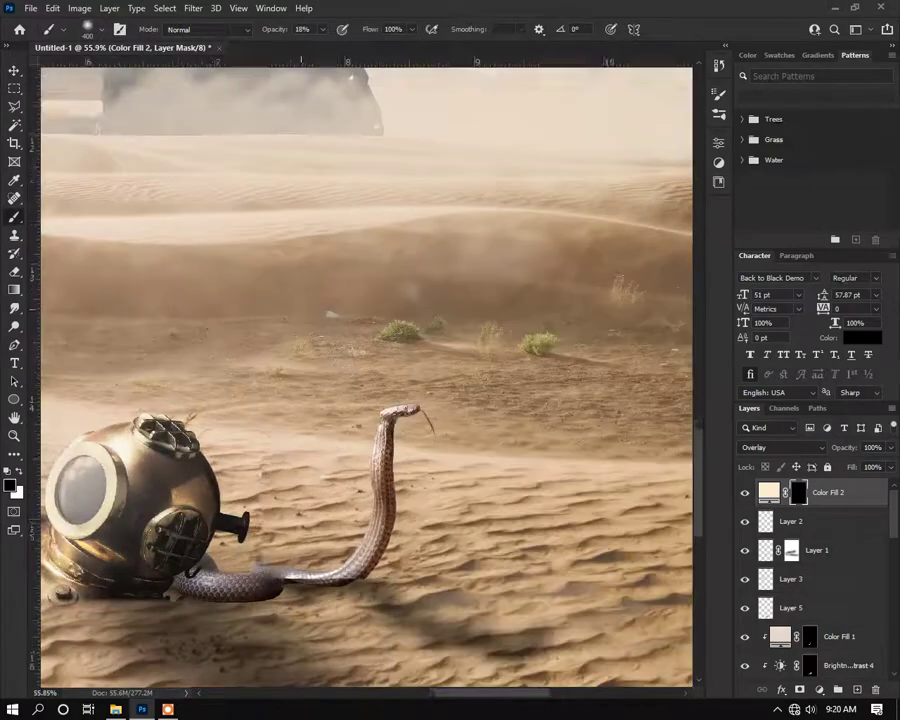
pyautogui.scroll(3, 375, 475)
pyautogui.scroll(3, 368, 400)
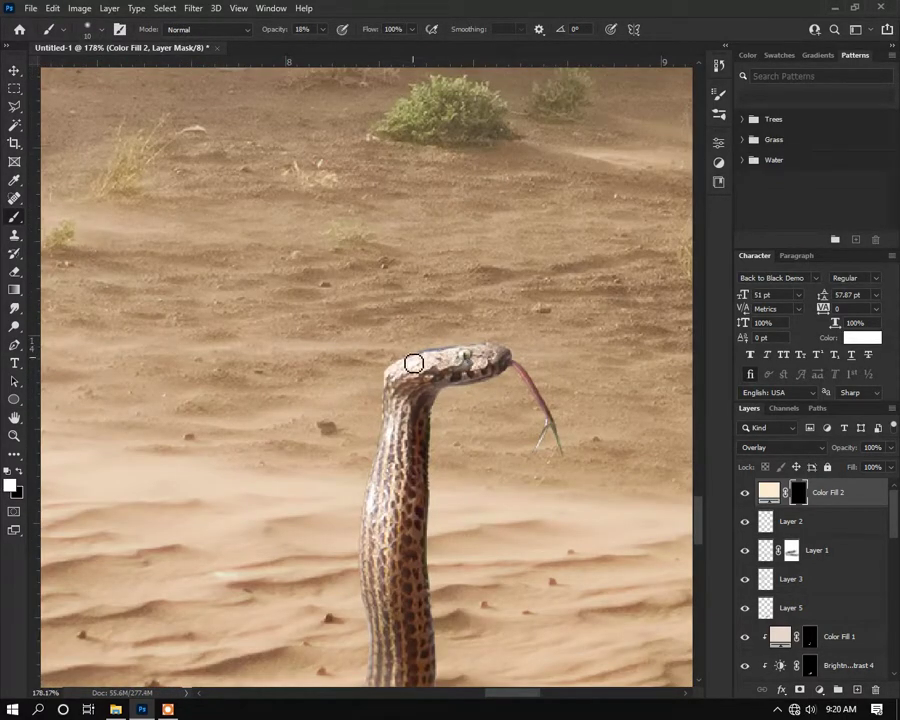
# Step: Load the snake's outline as a selection and paint highlights along its body and tail on the Color Fill 2 mask, using a white 35 px brush at 18% opacity
pyautogui.scroll(-5, 763, 600)
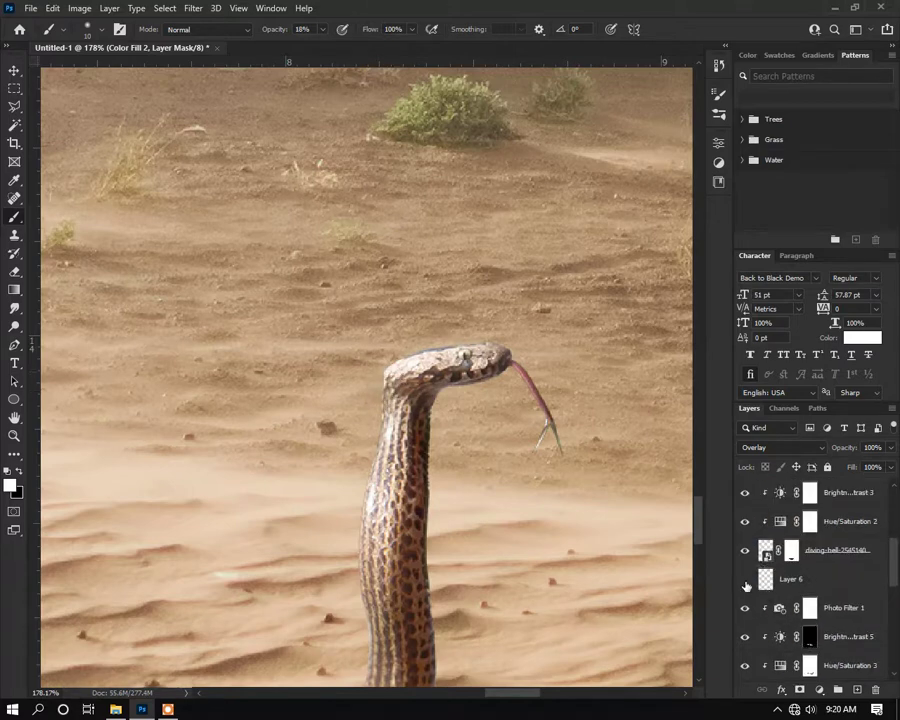
pyautogui.keyDown('ctrl'); pyautogui.click(765, 637); pyautogui.keyUp('ctrl')
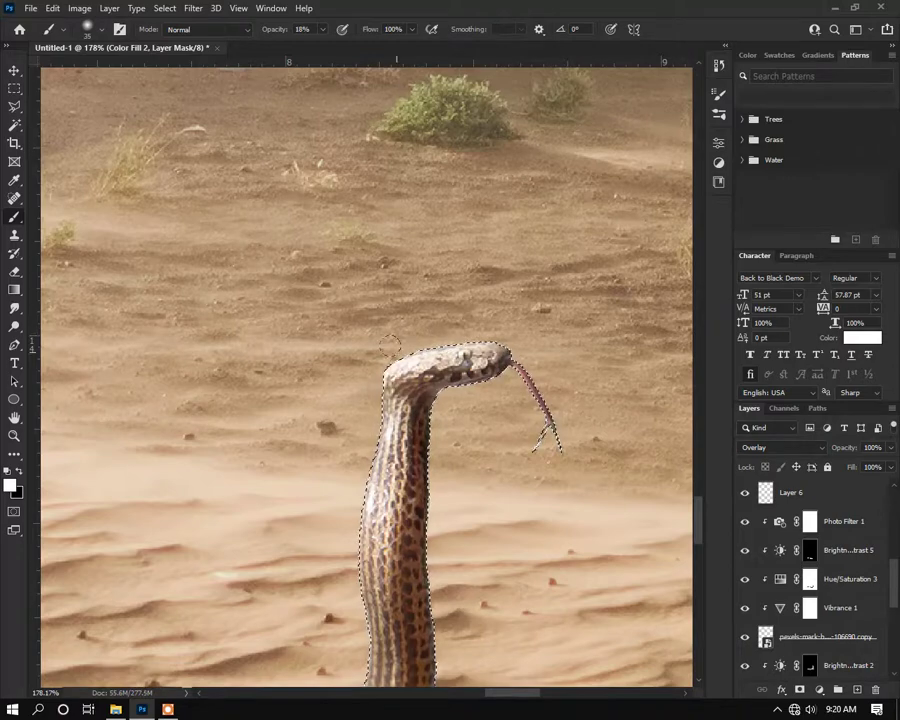
pyautogui.scroll(-3, 467, 323)
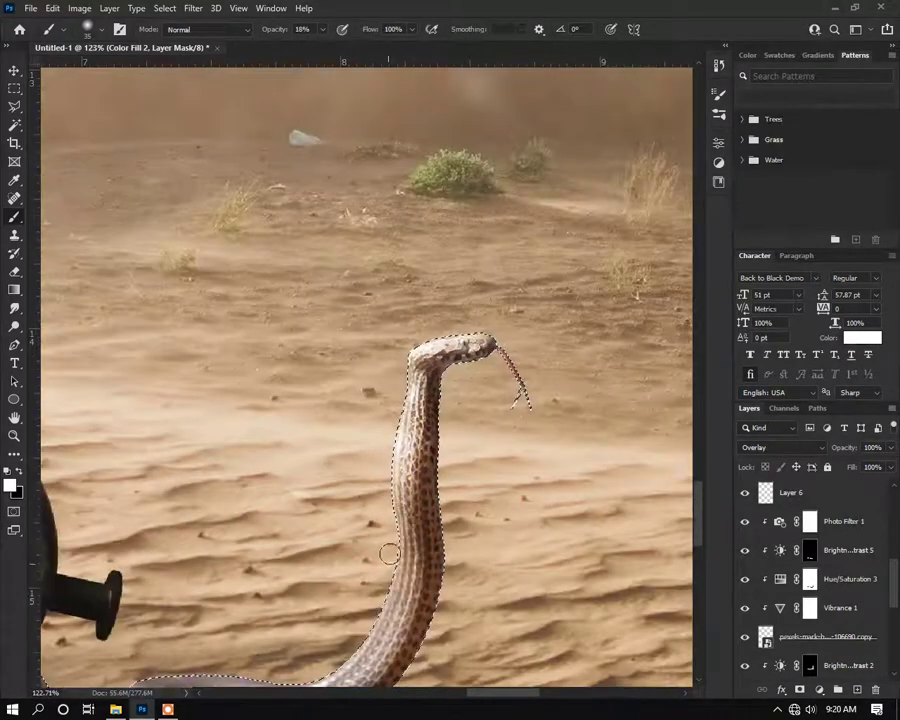
pyautogui.scroll(-3, 388, 550)
pyautogui.moveTo(320, 556)
pyautogui.mouseDown()
pyautogui.moveTo(400, 549)
pyautogui.moveTo(217, 576)
pyautogui.mouseUp()
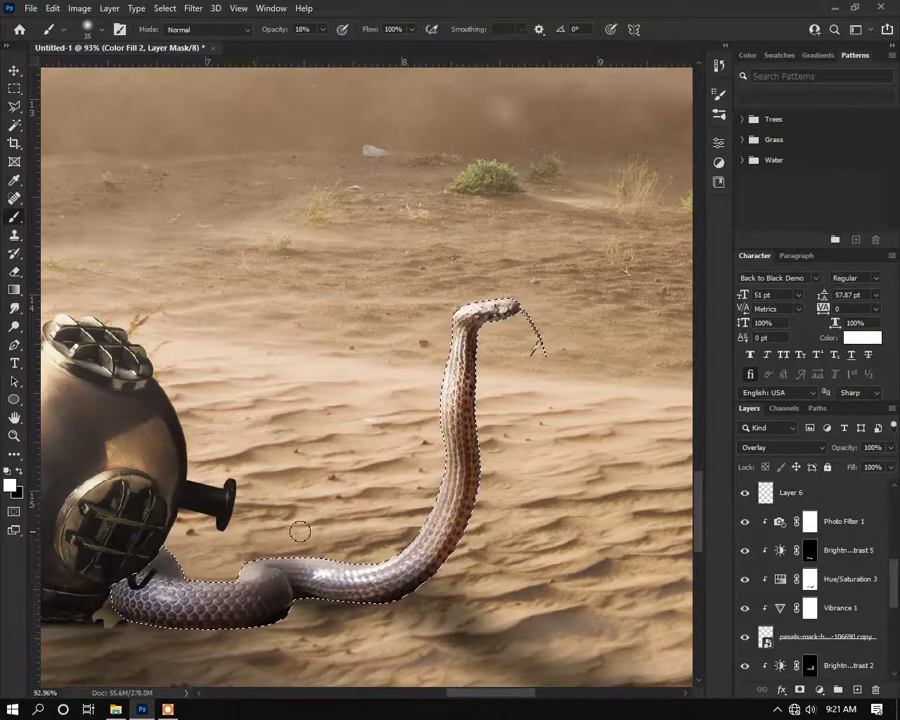
pyautogui.scroll(-3, 300, 530)
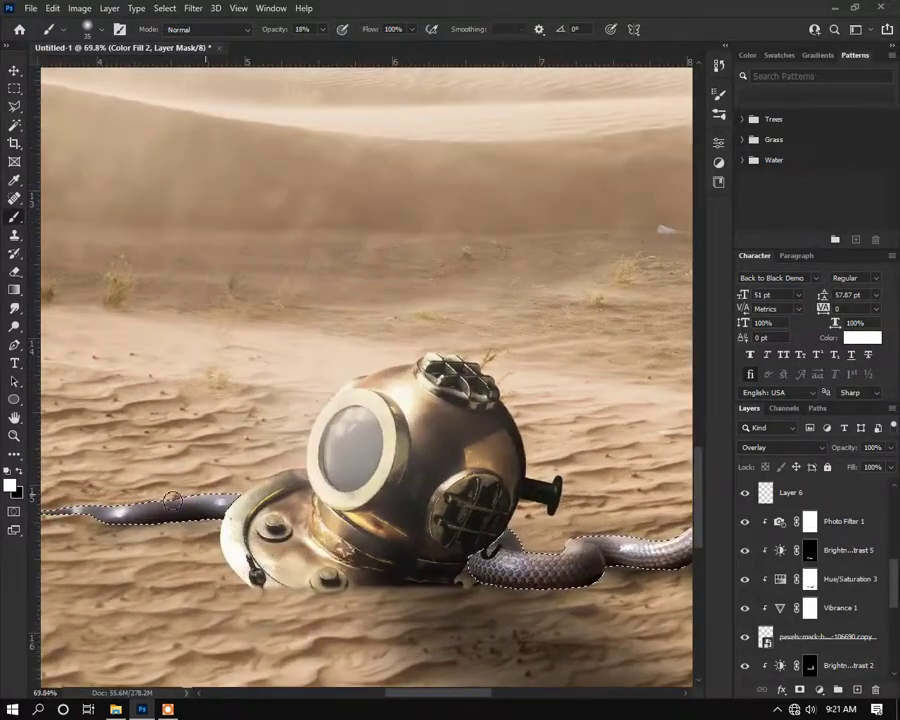
pyautogui.hscroll(-4, 245, 495)
pyautogui.scroll(-5, 240, 500)
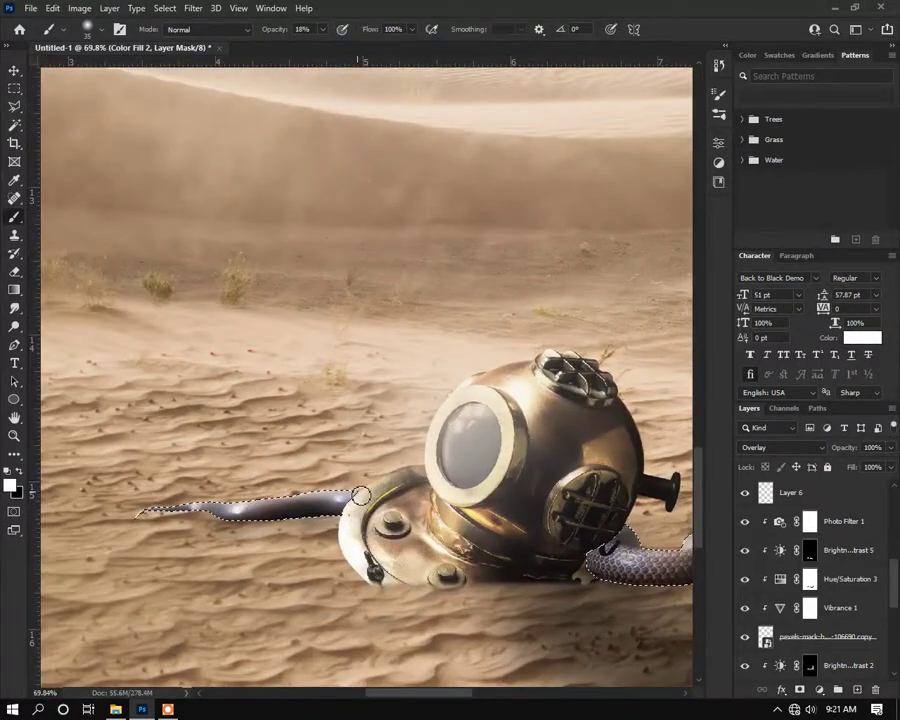
pyautogui.scroll(-1, 175, 461)
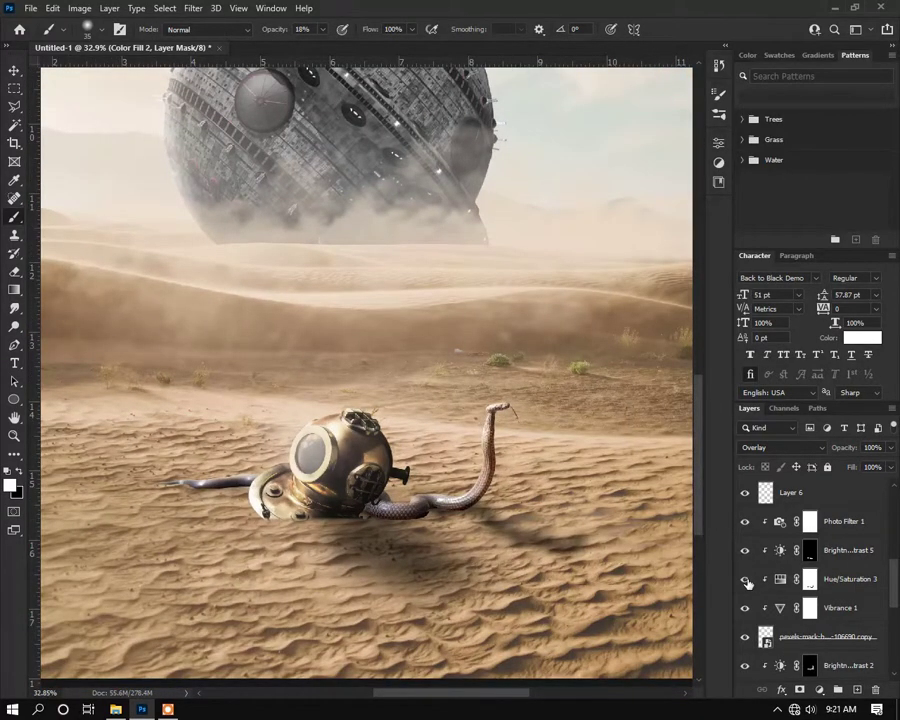
# Step: Check the layers one by one by toggling their visibility to find the one holding the snake
pyautogui.scroll(5, 746, 560)
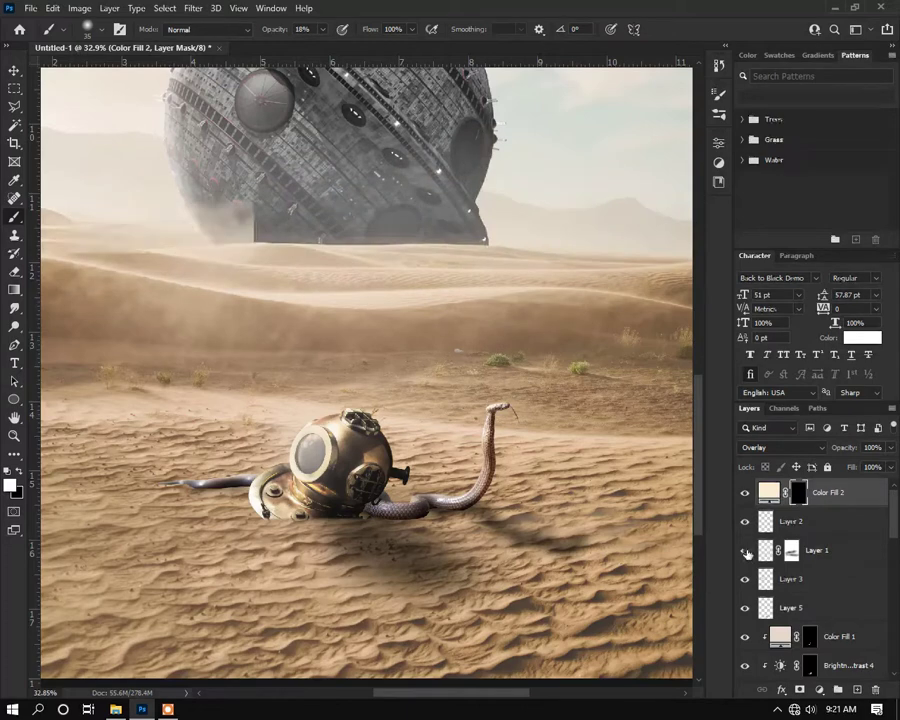
pyautogui.scroll(-1, 748, 610)
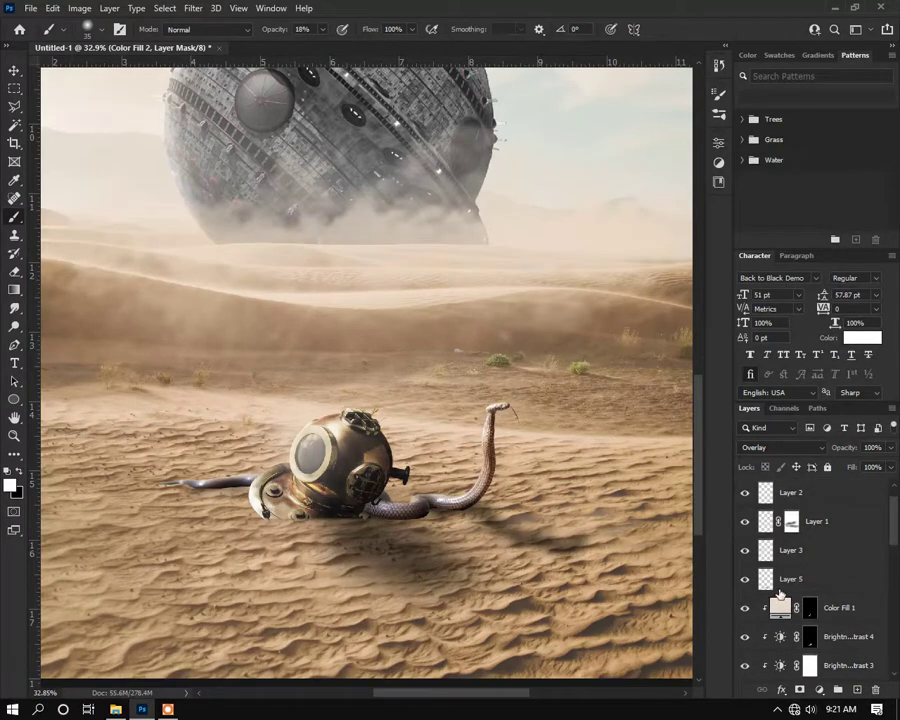
pyautogui.scroll(-5, 750, 648)
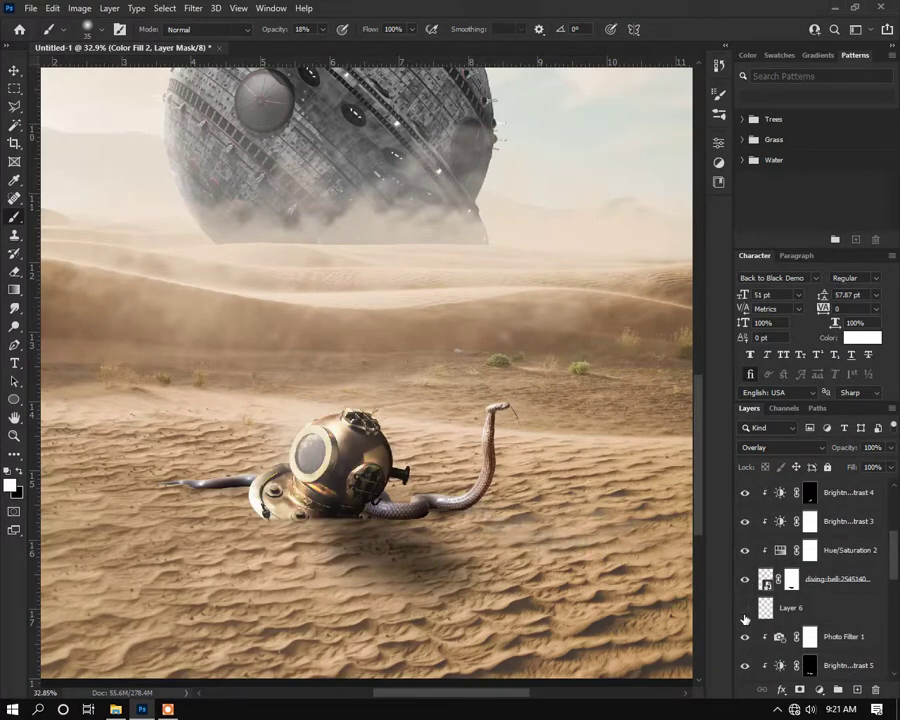
pyautogui.scroll(-1, 742, 630)
pyautogui.scroll(-1, 742, 630)
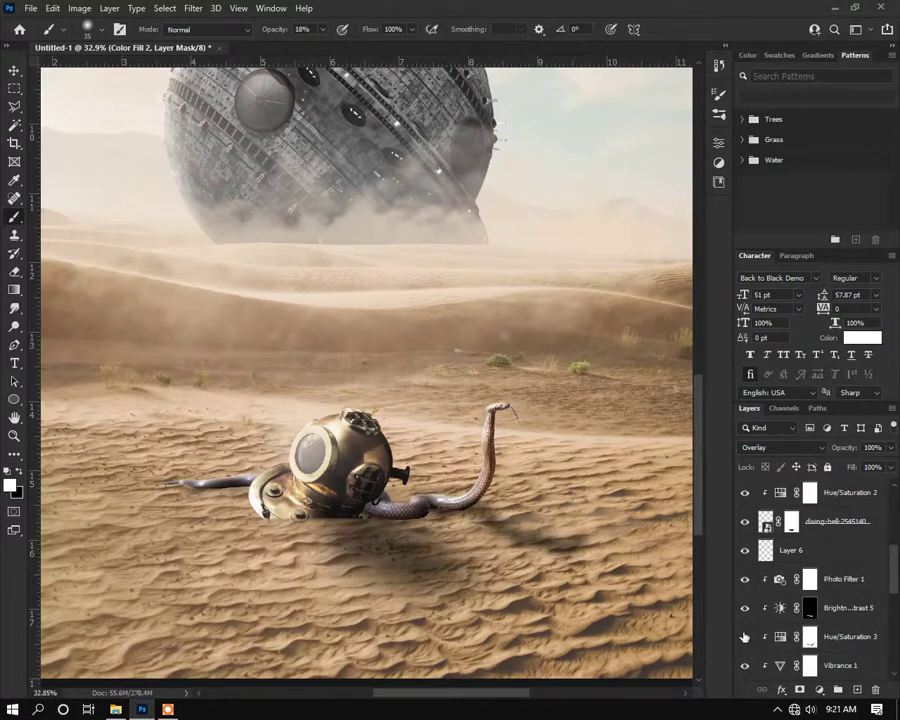
pyautogui.scroll(-1, 746, 640)
pyautogui.scroll(-2, 744, 638)
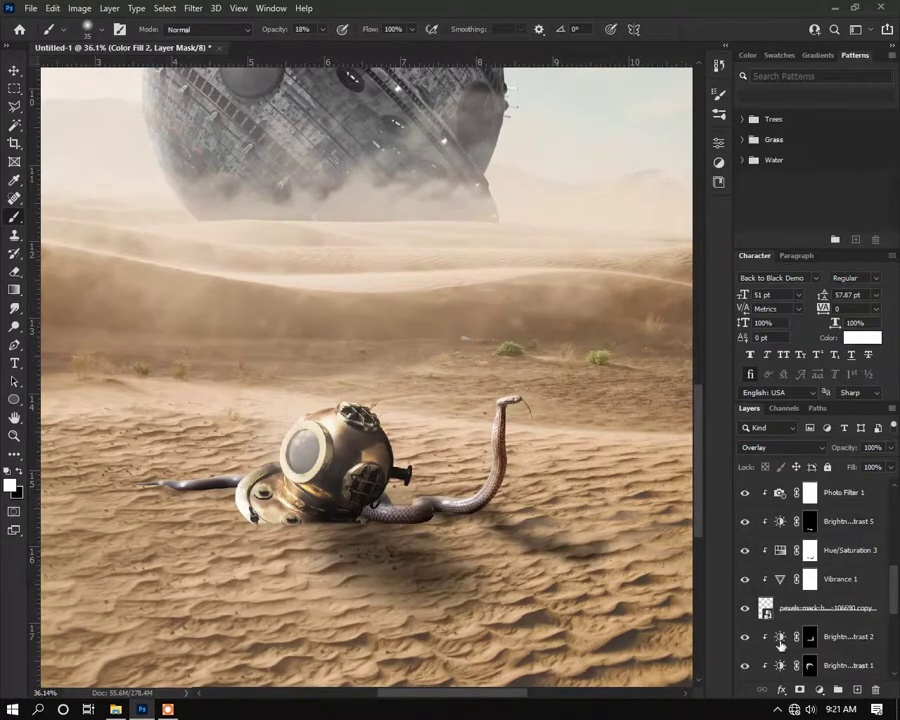
pyautogui.click(752, 607)
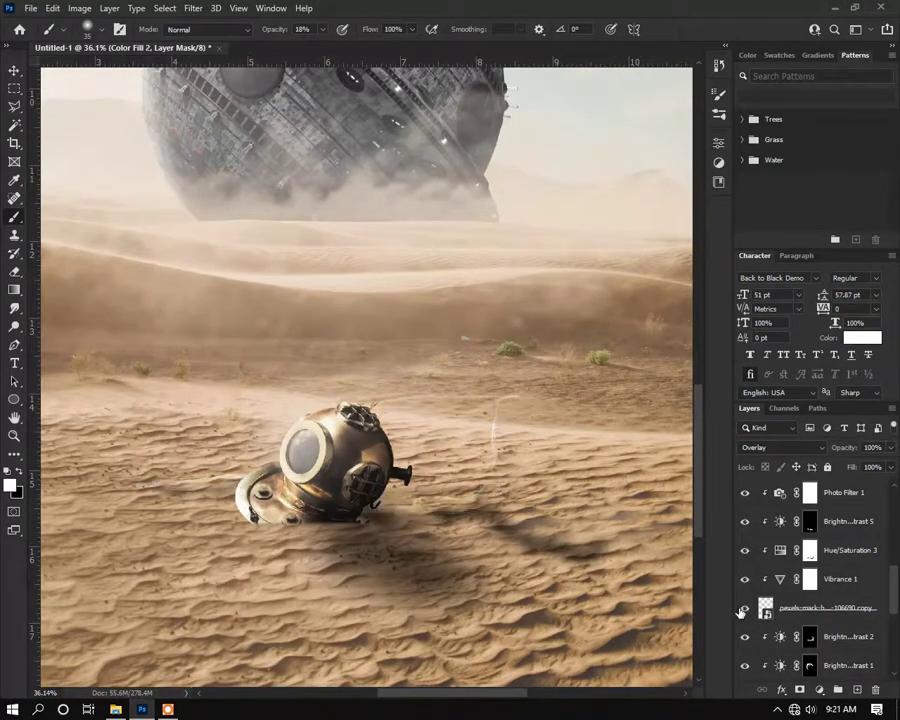
# Step: Add a layer mask to the snake layer and soften the raised body's underside with a black 10 px brush at 25% opacity
pyautogui.click(800, 690)
pyautogui.scroll(6, 446, 527)
pyautogui.press('x')
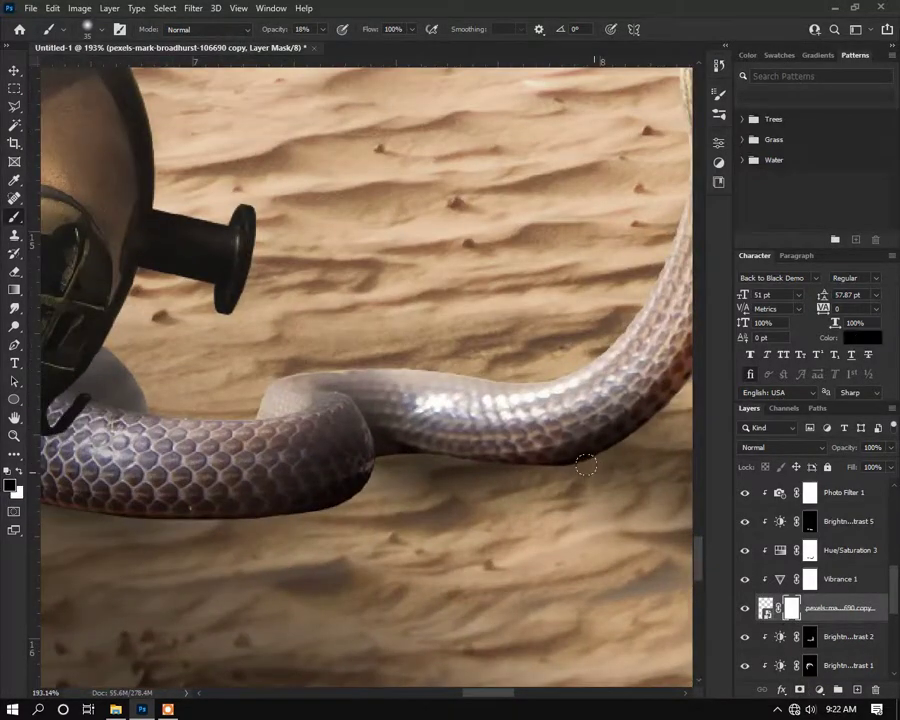
pyautogui.scroll(1, 570, 472)
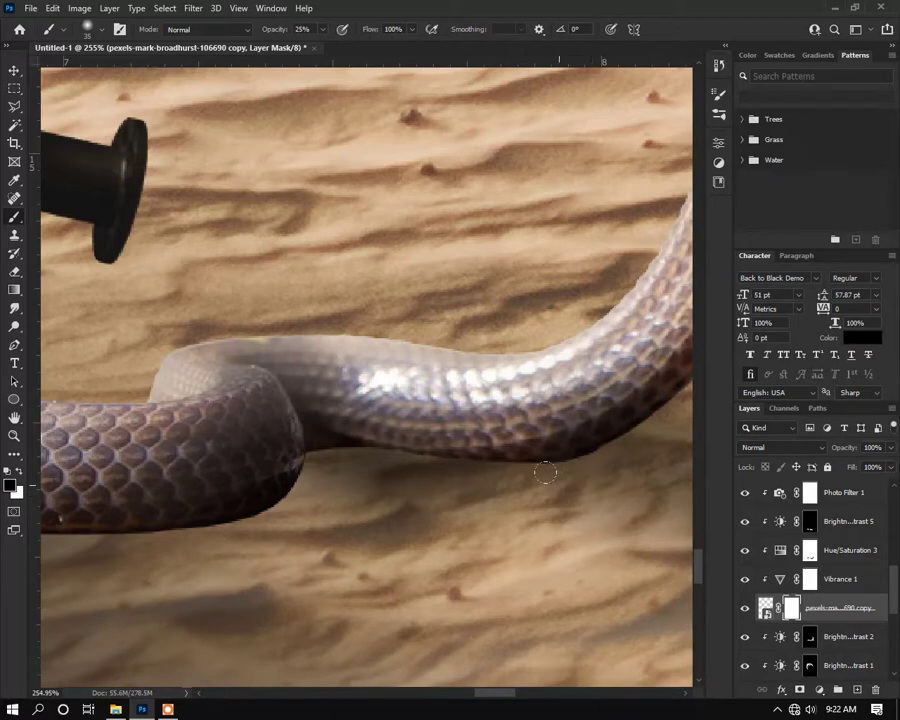
pyautogui.scroll(1, 455, 479)
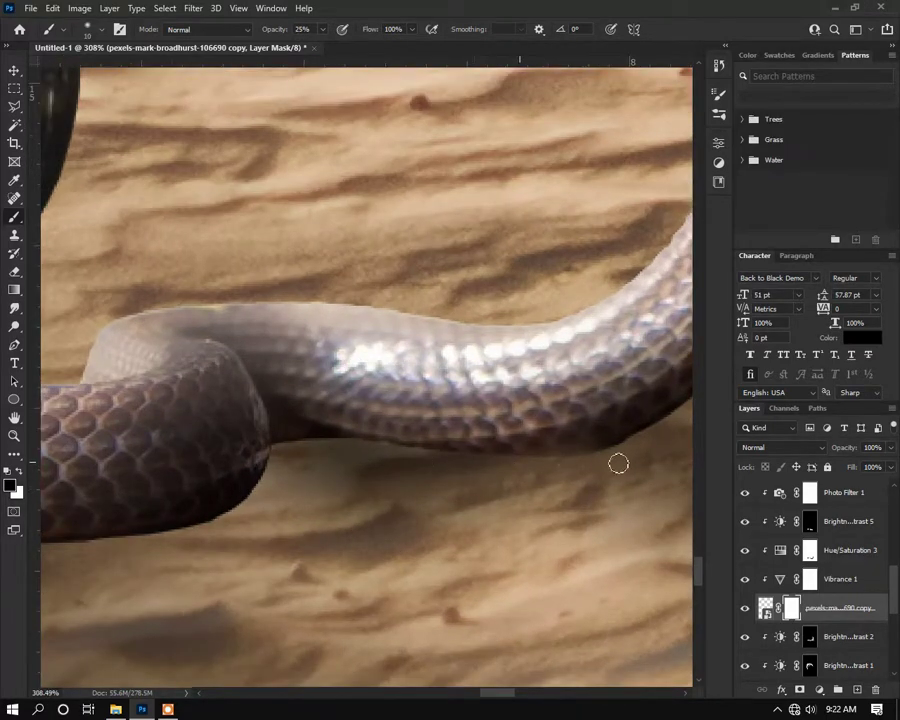
pyautogui.scroll(2, 466, 464)
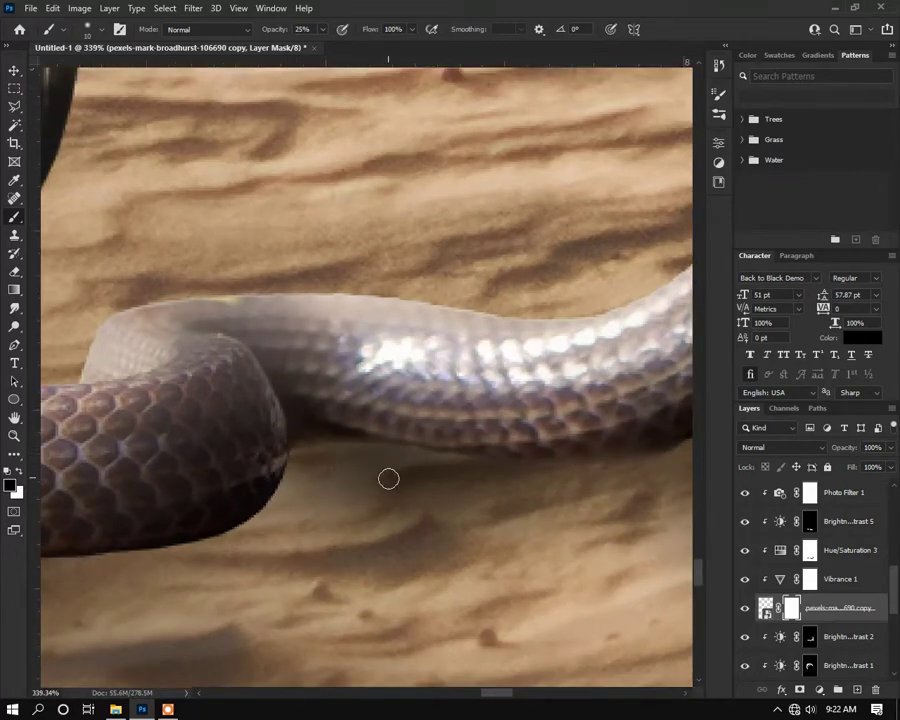
# Step: Blend the lower edge of the snake's coil beside the helmet into the sand on the mask with a 25 px black brush at 25% opacity
pyautogui.scroll(-5, 388, 479)
pyautogui.scroll(3, 223, 535)
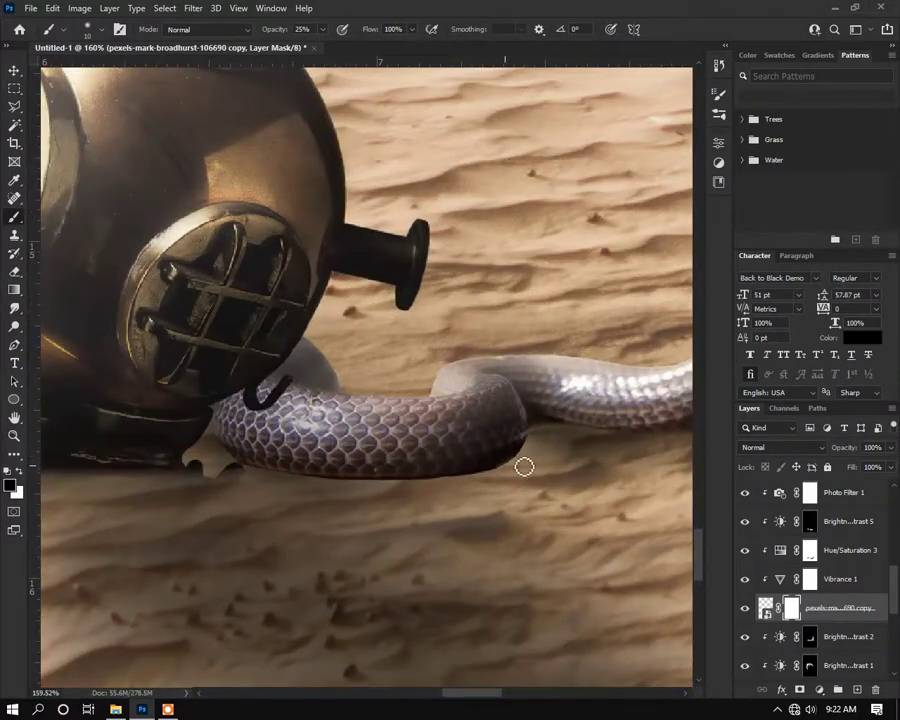
pyautogui.scroll(3, 524, 466)
pyautogui.moveTo(455, 484); pyautogui.dragTo(351, 483)
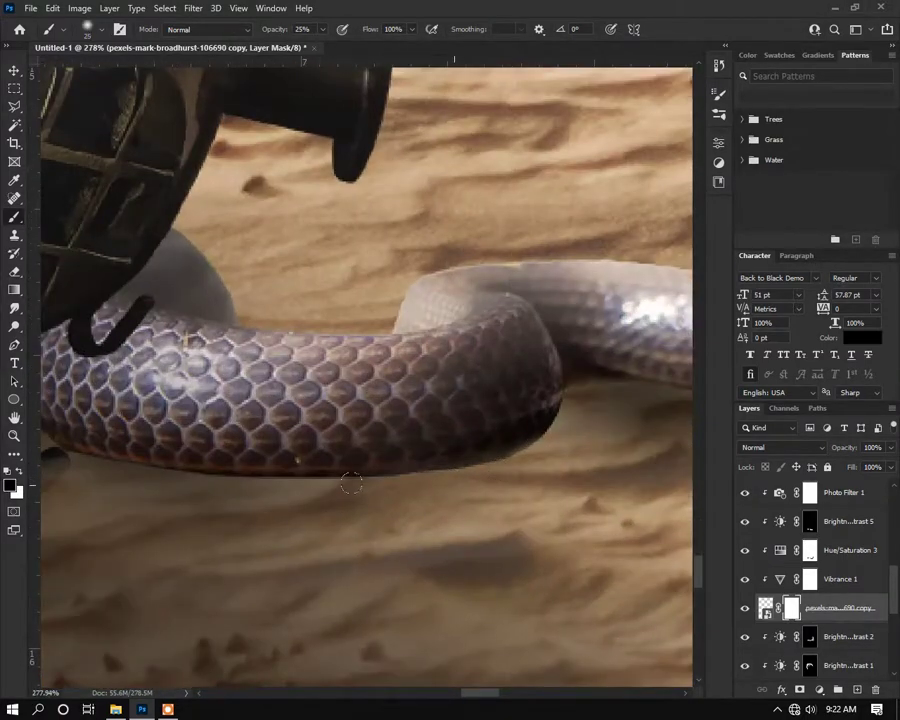
pyautogui.scroll(-2, 522, 462)
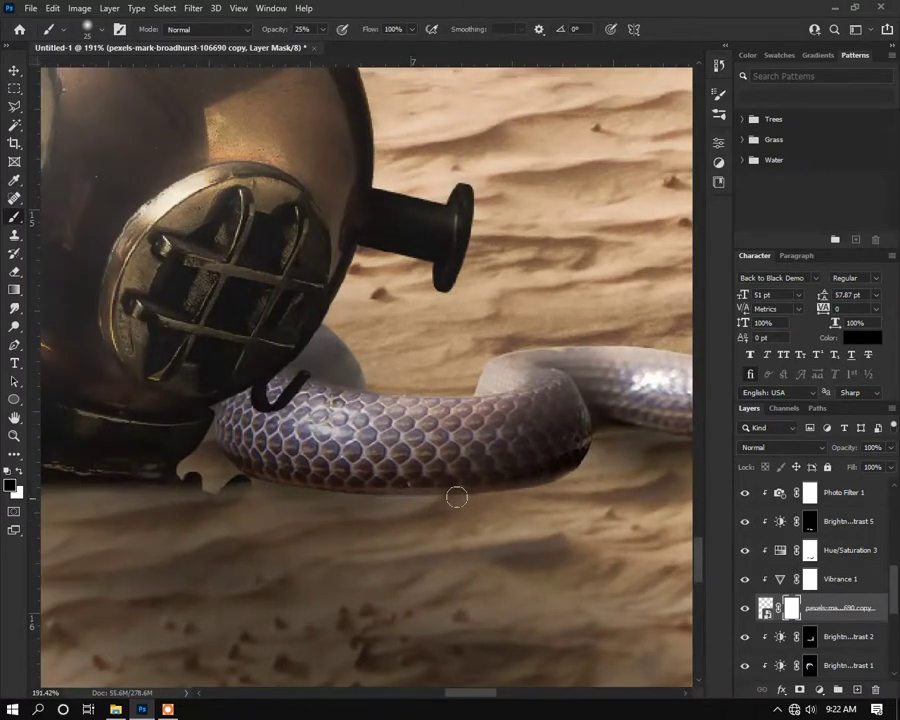
pyautogui.moveTo(286, 525); pyautogui.dragTo(421, 540)
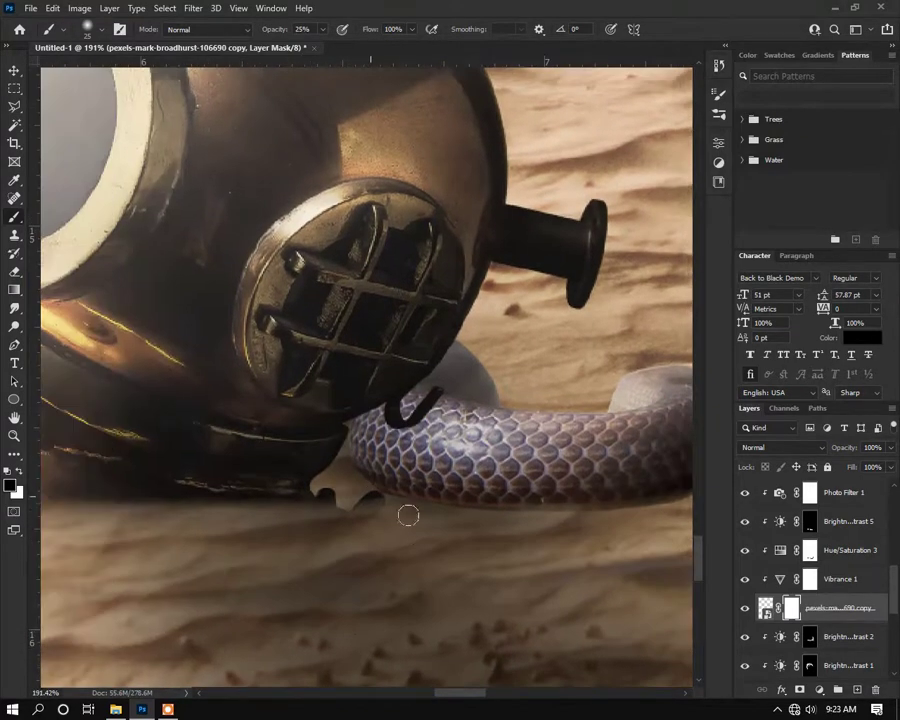
# Step: Soften the underside and tip of the snake's tail on the layer mask with the 25 px black brush
pyautogui.scroll(-5, 621, 543)
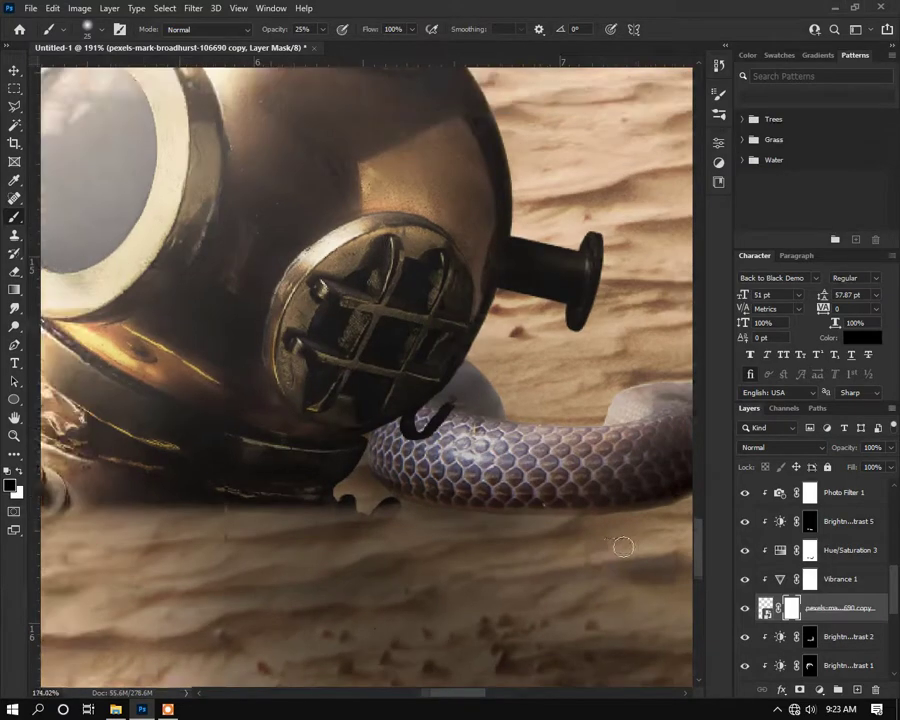
pyautogui.scroll(3, 308, 525)
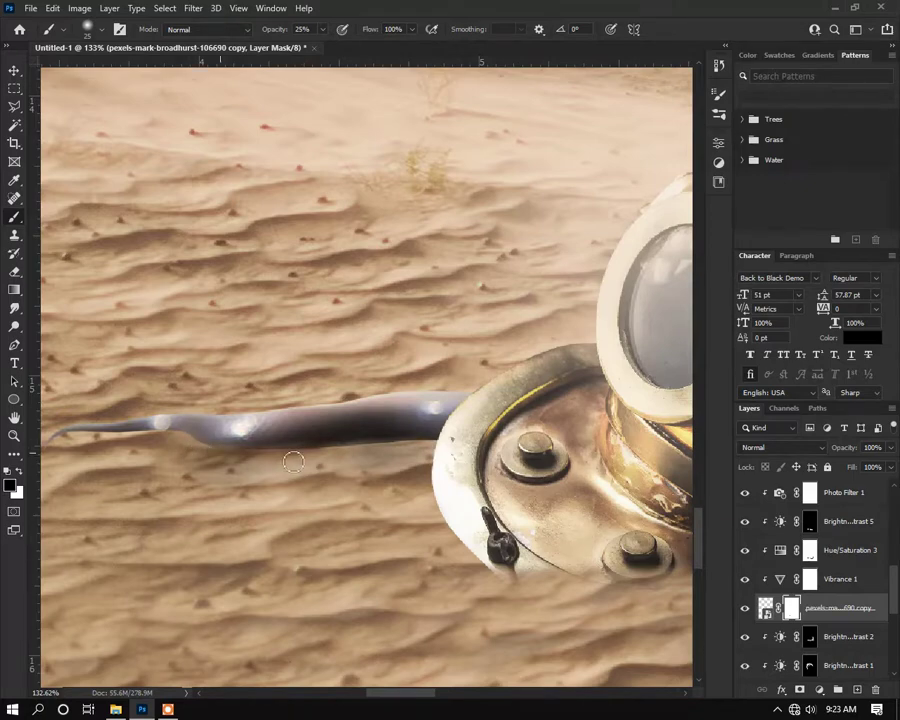
pyautogui.scroll(3, 370, 466)
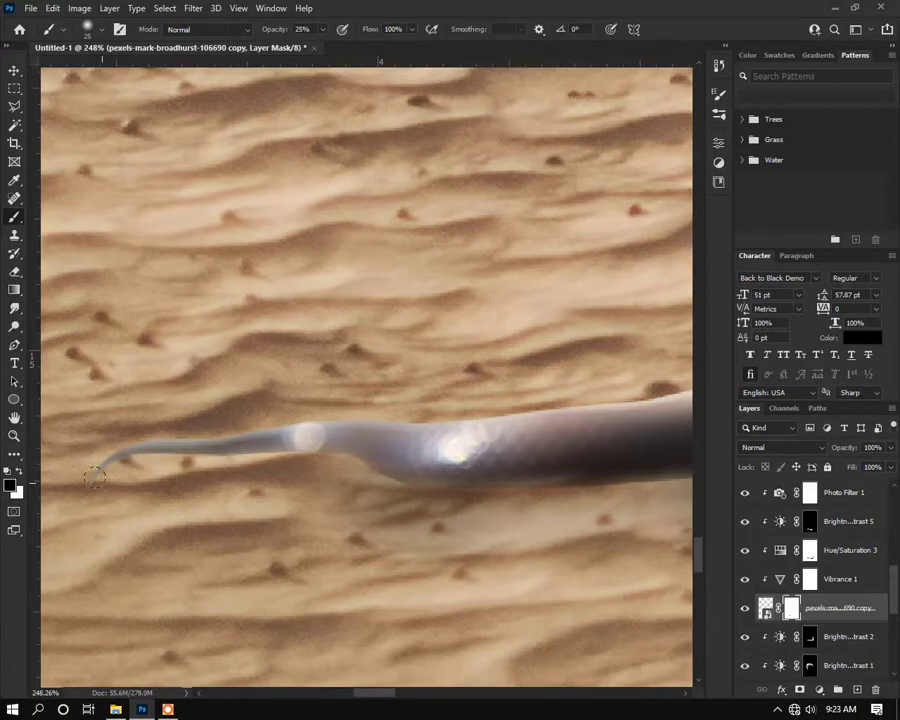
# Step: Blend the lower edge of the helmet into the sand on the diving-bell layer mask with a 35 px black brush at 26% opacity
pyautogui.scroll(-8, 233, 462)
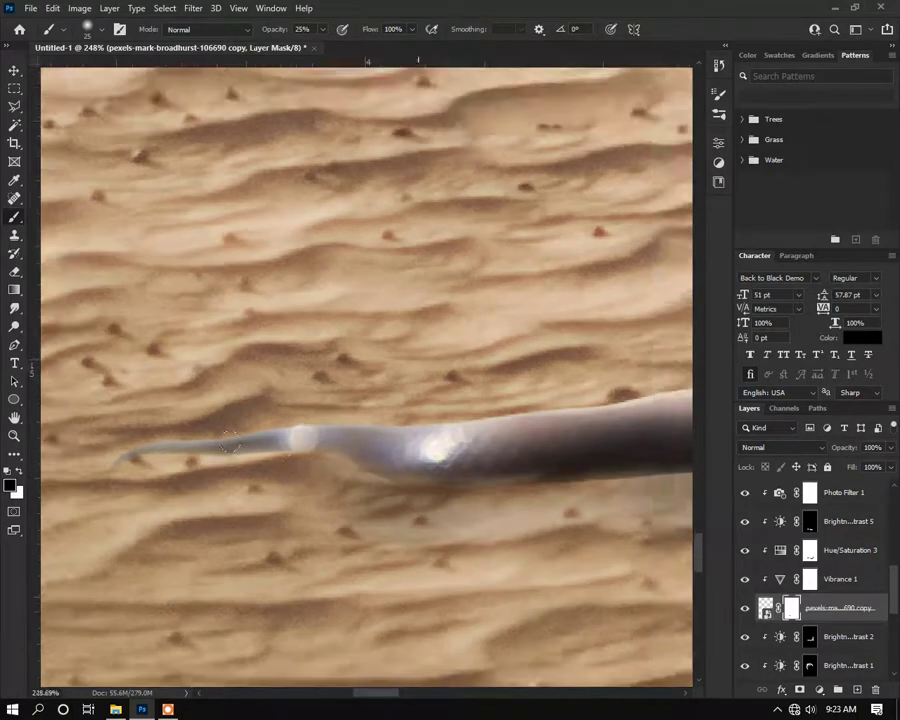
pyautogui.scroll(-5, 466, 491)
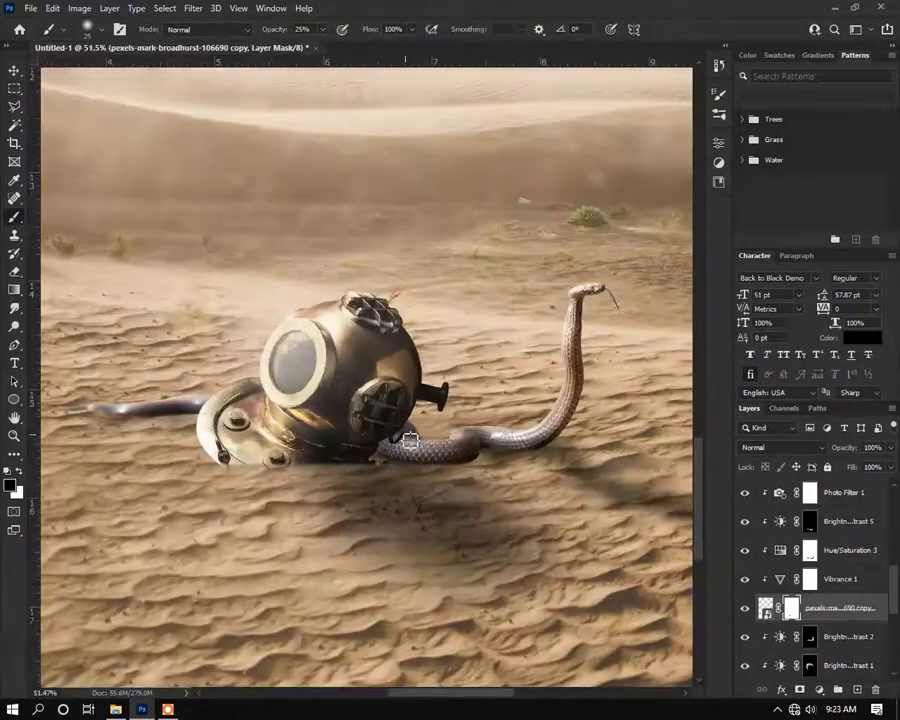
pyautogui.scroll(-1, 437, 481)
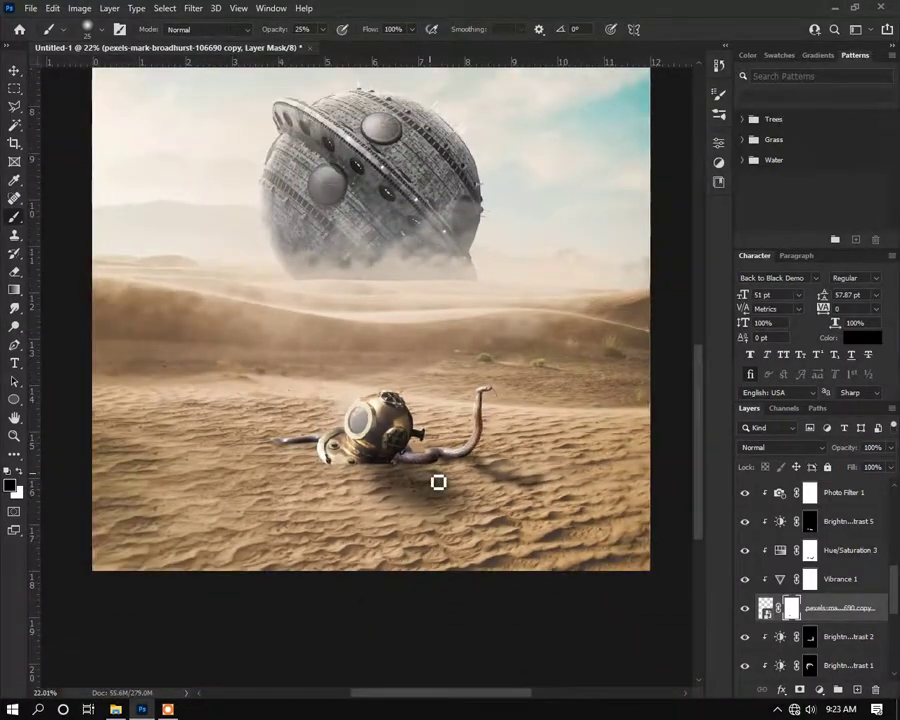
pyautogui.scroll(3, 437, 481)
pyautogui.scroll(3, 793, 570)
pyautogui.click(791, 550)
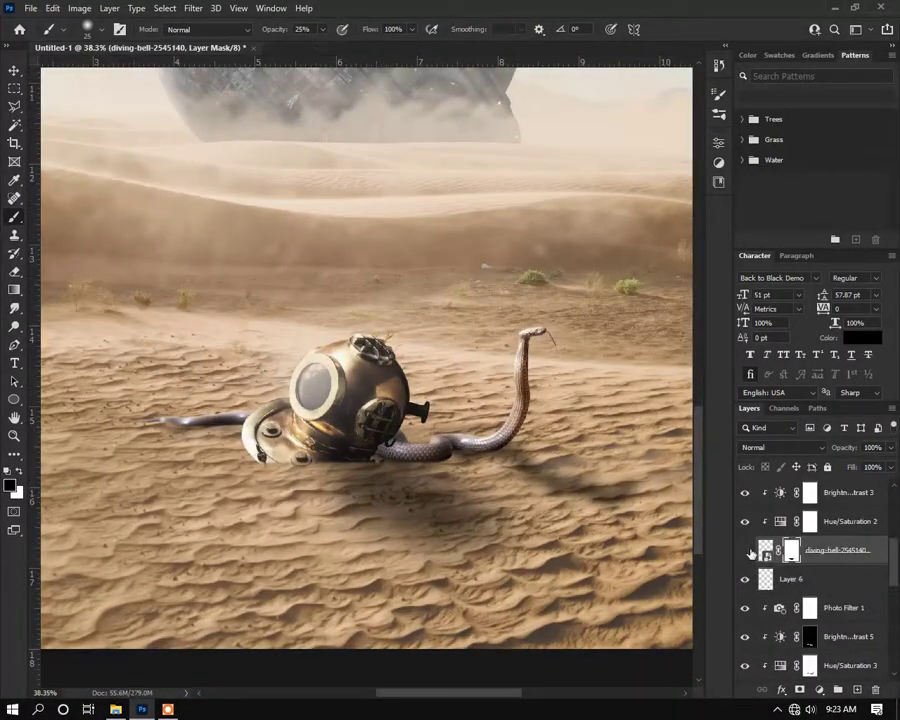
pyautogui.scroll(2, 245, 433)
pyautogui.moveTo(268, 30); pyautogui.dragTo(275, 33)
pyautogui.write('100')
pyautogui.press('Return')
pyautogui.scroll(6, 442, 484)
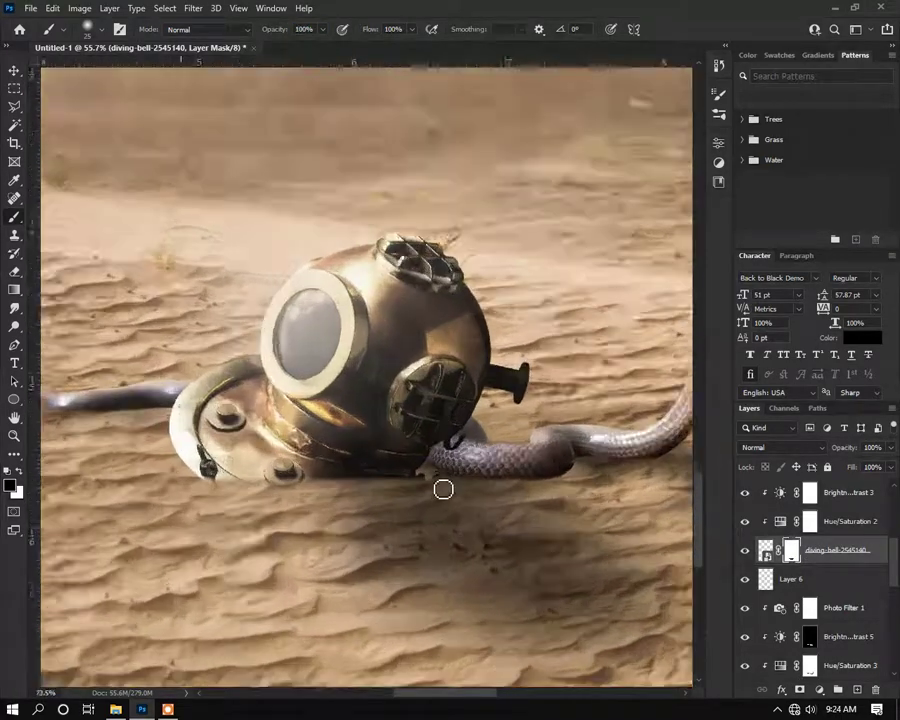
pyautogui.moveTo(419, 486); pyautogui.dragTo(400, 471)
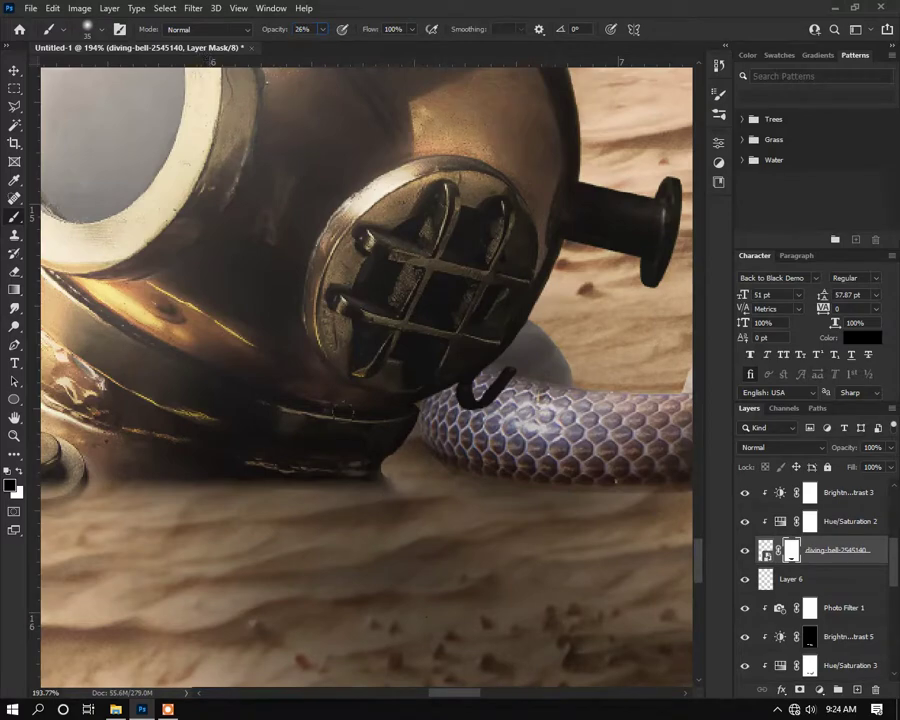
# Step: Create a new empty layer directly above the Color Fill 1 layer
pyautogui.scroll(1, 390, 462)
pyautogui.scroll(-8, 331, 479)
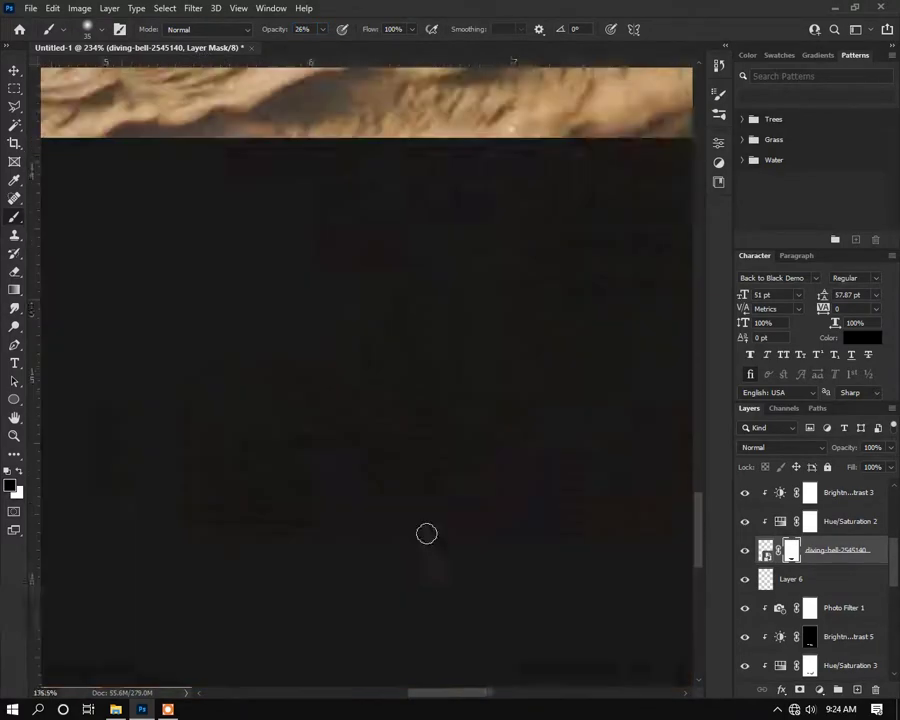
pyautogui.scroll(-6, 559, 569)
pyautogui.scroll(3, 487, 573)
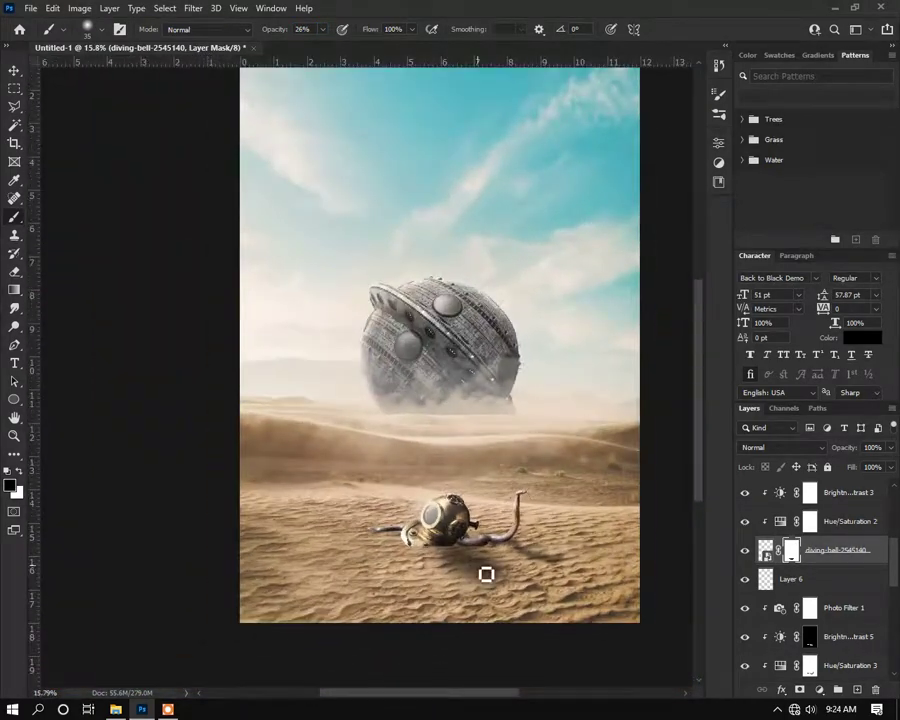
pyautogui.scroll(5, 803, 568)
pyautogui.click(836, 524)
pyautogui.click(803, 579)
pyautogui.click(807, 608)
pyautogui.click(830, 637)
pyautogui.click(830, 589)
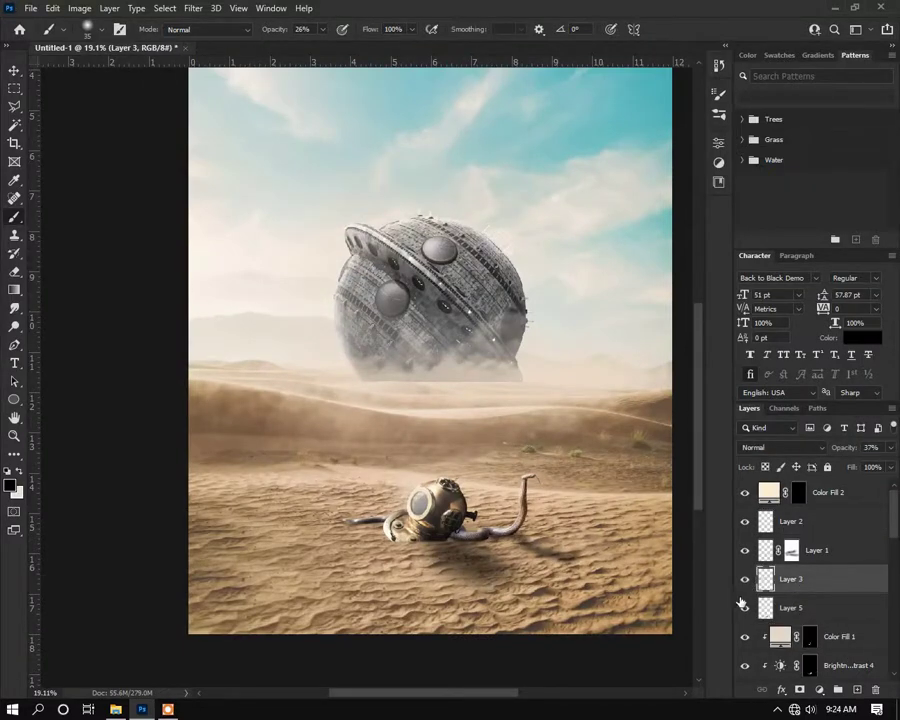
pyautogui.click(800, 636)
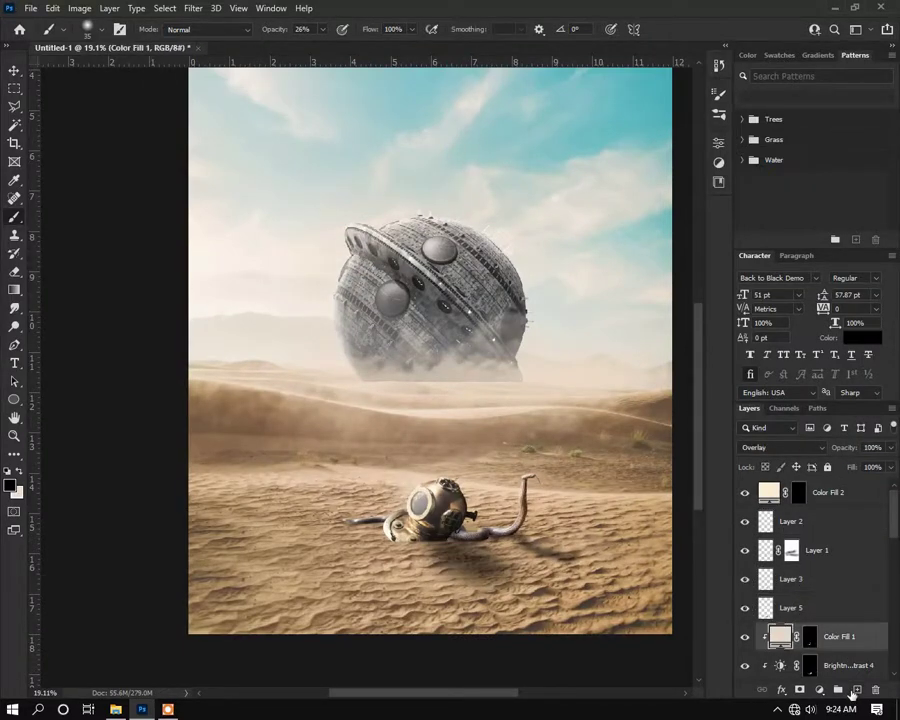
pyautogui.click(838, 690)
# Step: Choose the 3504 px brush from the Smoke Brushes set and rotate its tip to -62°
pyautogui.rightClick(506, 291)
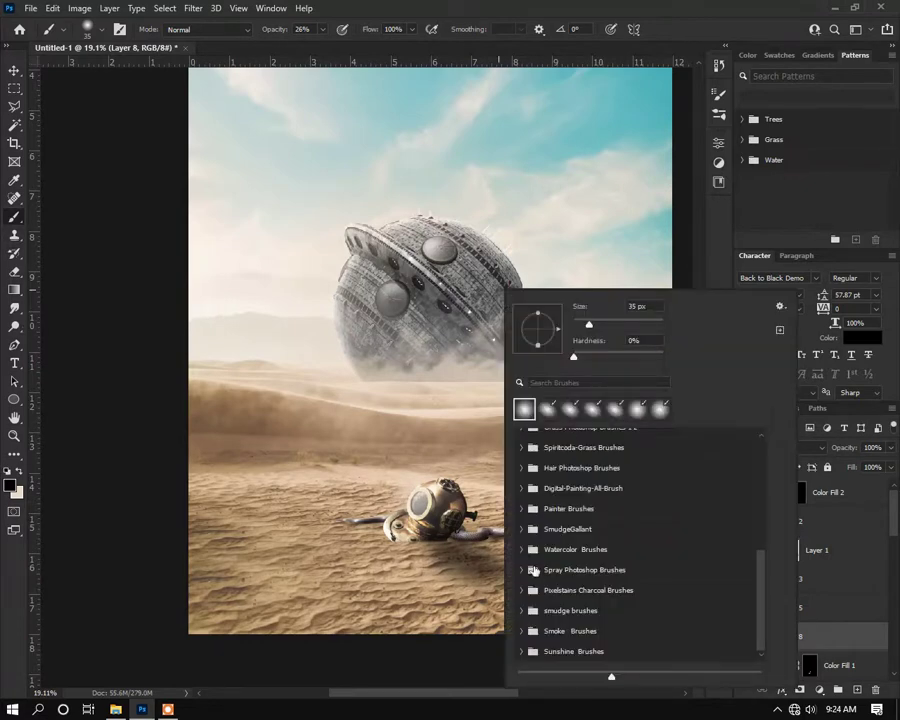
pyautogui.click(521, 631)
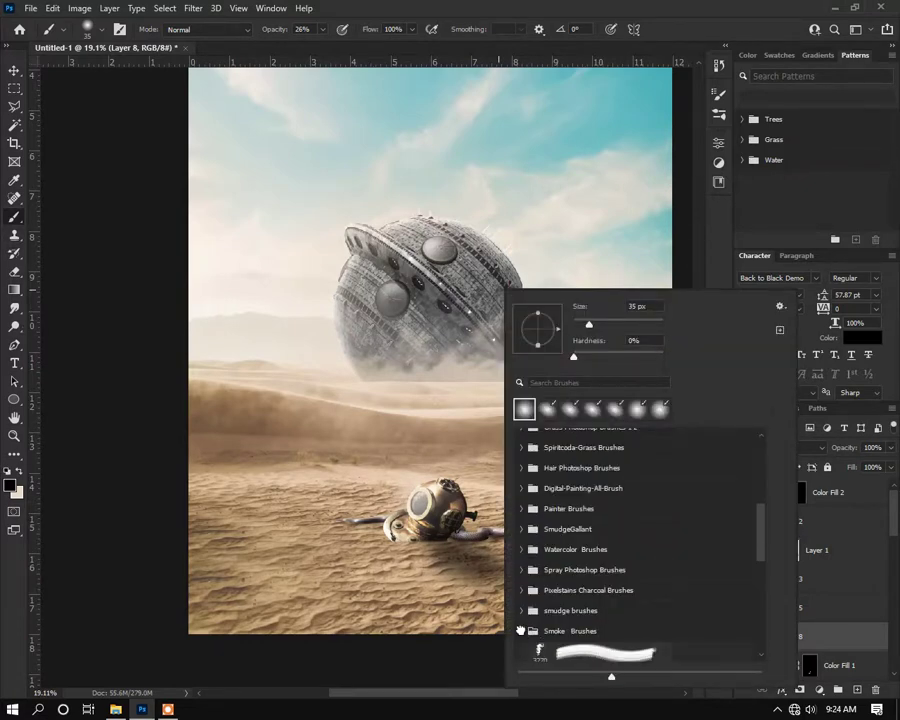
pyautogui.scroll(-5, 590, 545)
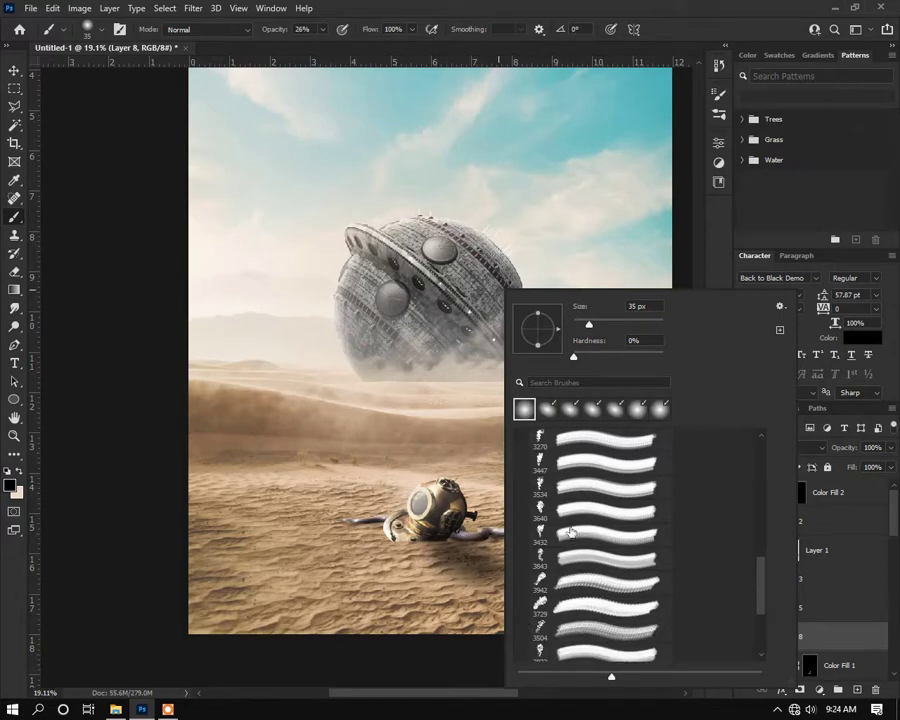
pyautogui.click(580, 444)
pyautogui.click(574, 559)
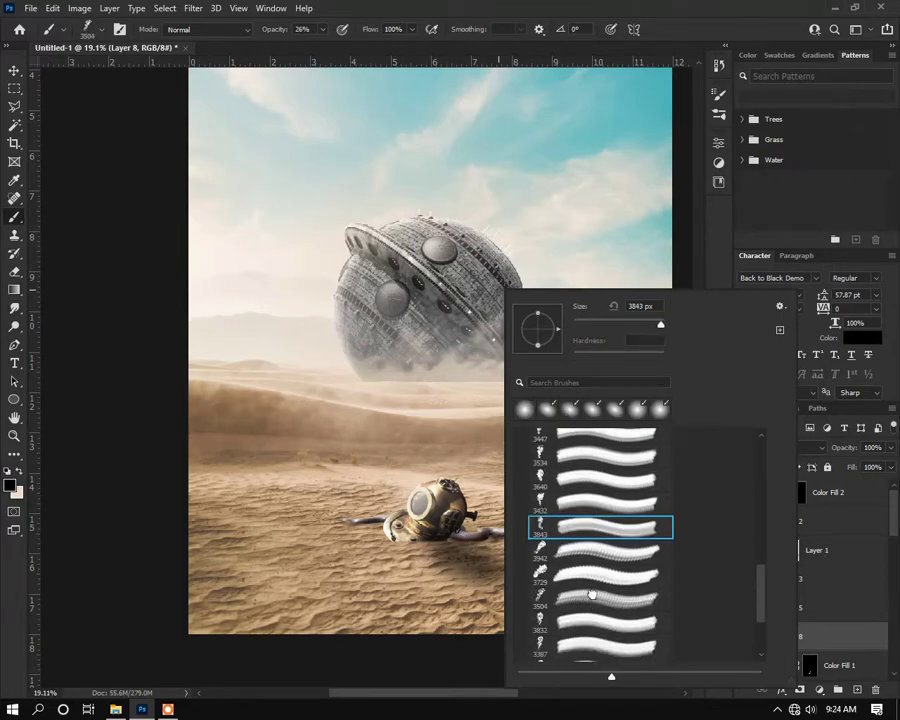
pyautogui.doubleClick(591, 597)
pyautogui.rightClick(452, 458)
pyautogui.moveTo(509, 343)
pyautogui.mouseDown()
pyautogui.moveTo(492, 366)
pyautogui.moveTo(500, 358)
pyautogui.mouseUp()
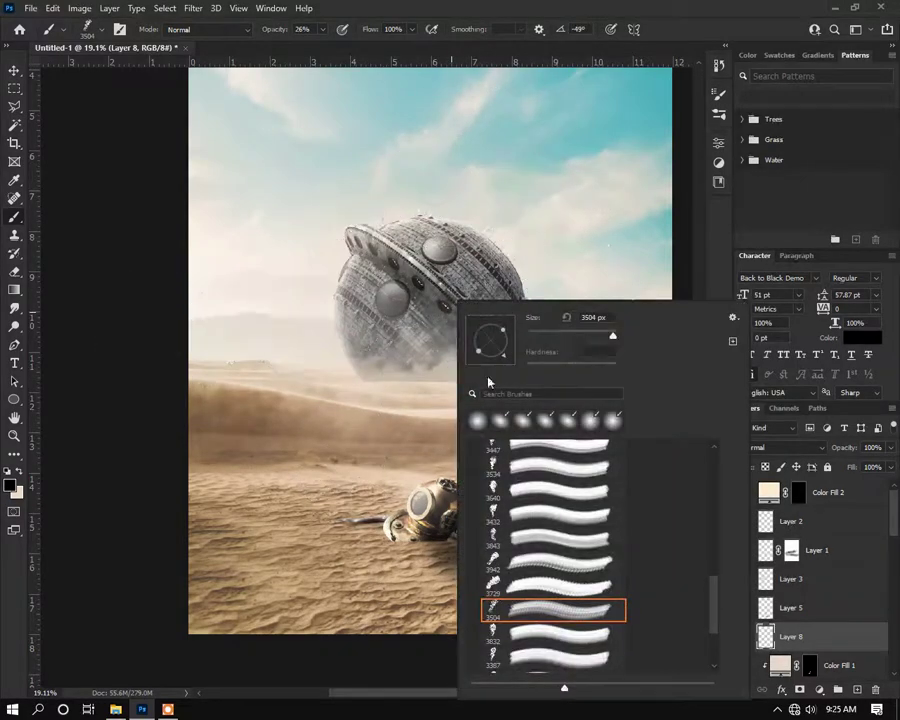
pyautogui.click(604, 4)
# Step: Shrink the smoke brush to 1700 px and make the pale cream colour the foreground colour
pyautogui.press('[')
pyautogui.press('[')
pyautogui.press('[')
pyautogui.press('[')
pyautogui.press('[')
pyautogui.press('[')
pyautogui.press('[')
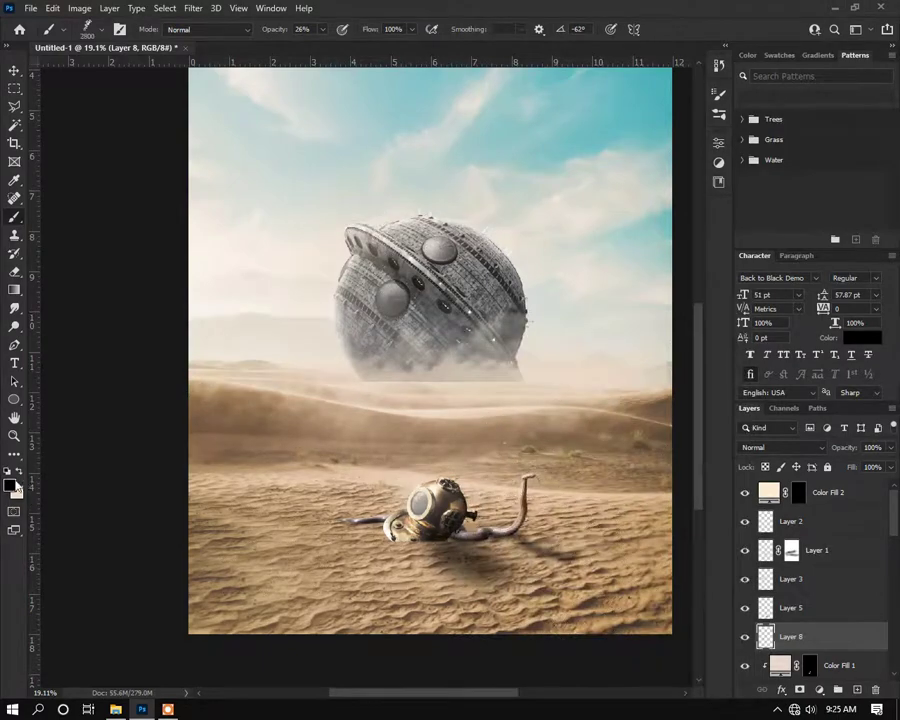
pyautogui.press('x')
pyautogui.press('[')
pyautogui.press('[')
pyautogui.press('[')
pyautogui.press('[')
pyautogui.press('[')
pyautogui.press('[')
pyautogui.press('[')
pyautogui.press('[')
pyautogui.press('[')
pyautogui.press('[')
pyautogui.press('[')
pyautogui.press('[')
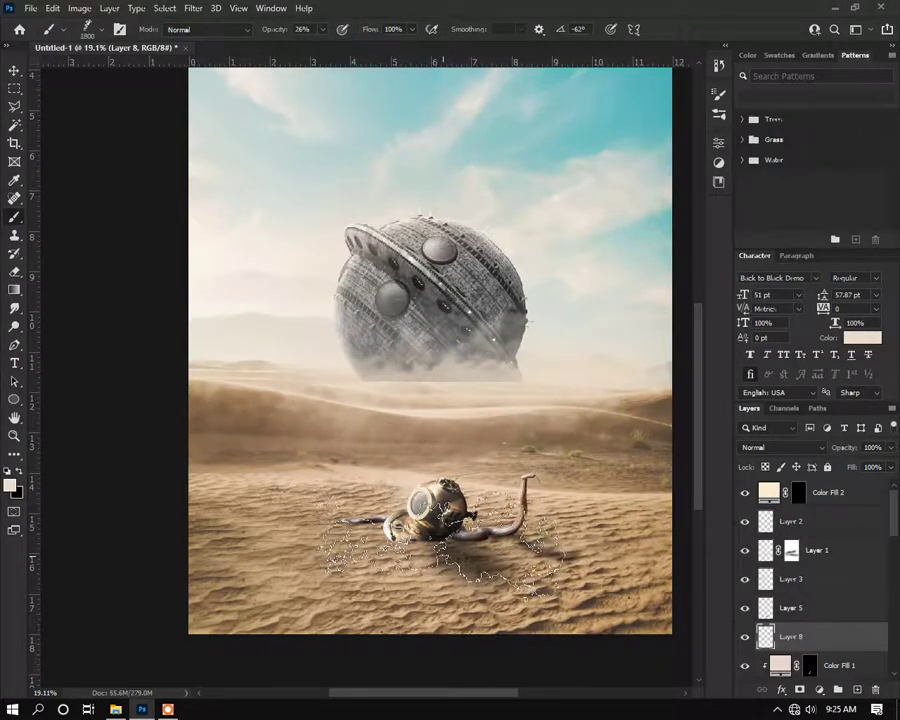
# Step: Stamp pale smoke across the sand around the helmet and snake on the new layer at 100% brush opacity
pyautogui.click(442, 553)
pyautogui.hotkey('ctrl', 'z')
pyautogui.moveTo(271, 32); pyautogui.dragTo(428, 40)
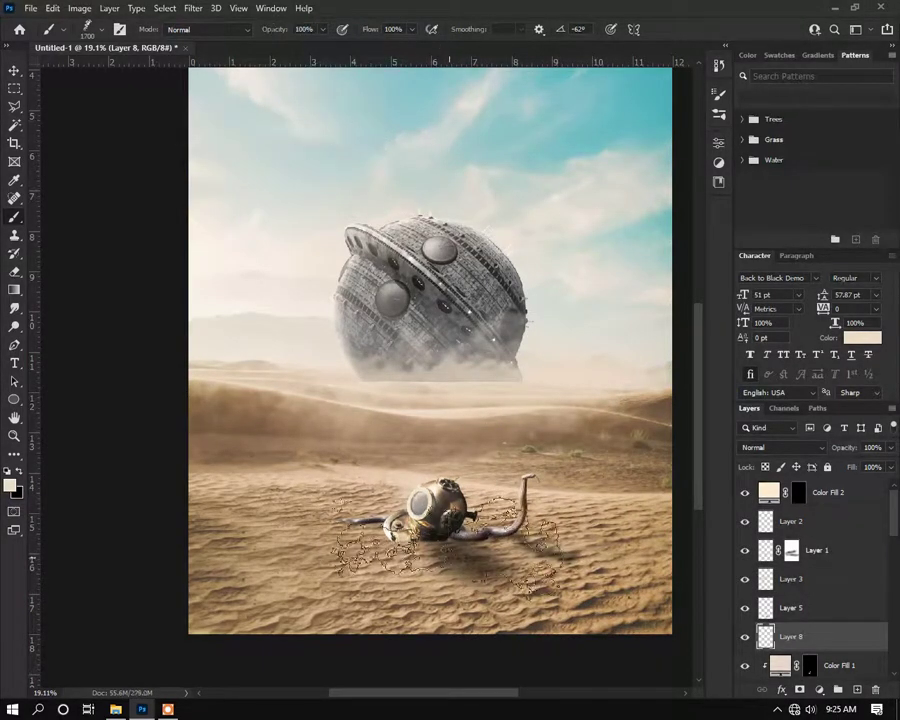
pyautogui.click(369, 551)
pyautogui.click(470, 553)
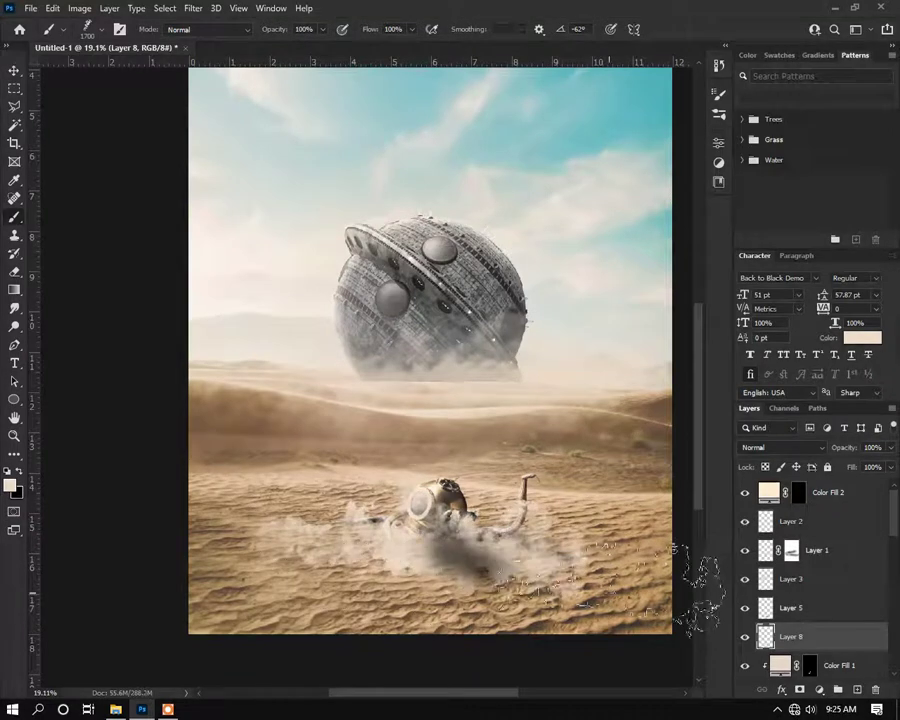
pyautogui.click(362, 548)
# Step: Add a layer mask to the smoke layer with a soft round brush selected, and lower the layer's opacity to 73%
pyautogui.press('v')
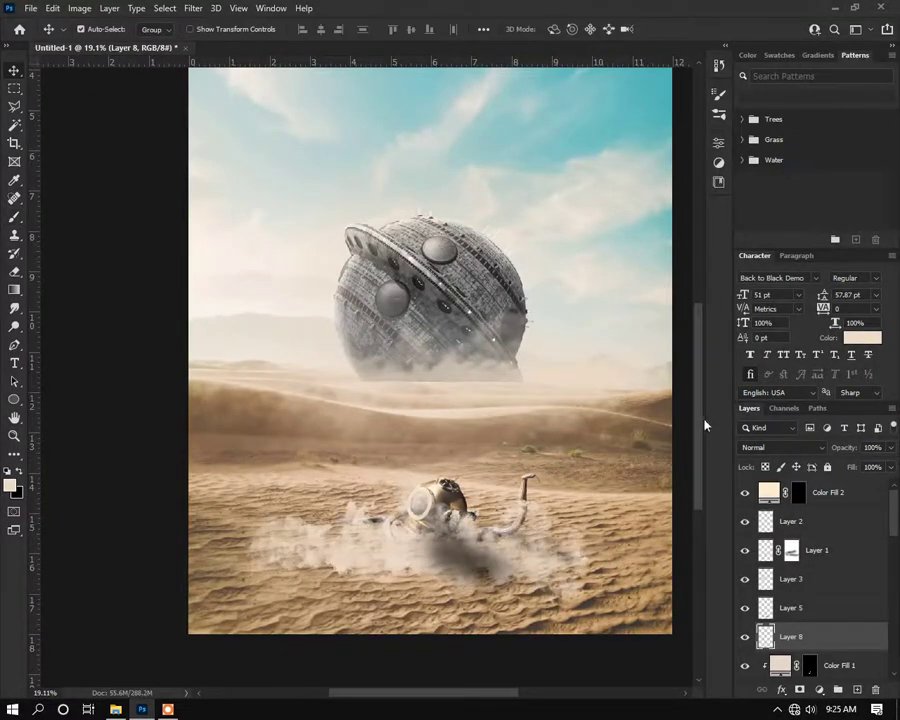
pyautogui.click(801, 691)
pyautogui.click(14, 217)
pyautogui.rightClick(282, 321)
pyautogui.click(349, 420)
pyautogui.press('Return')
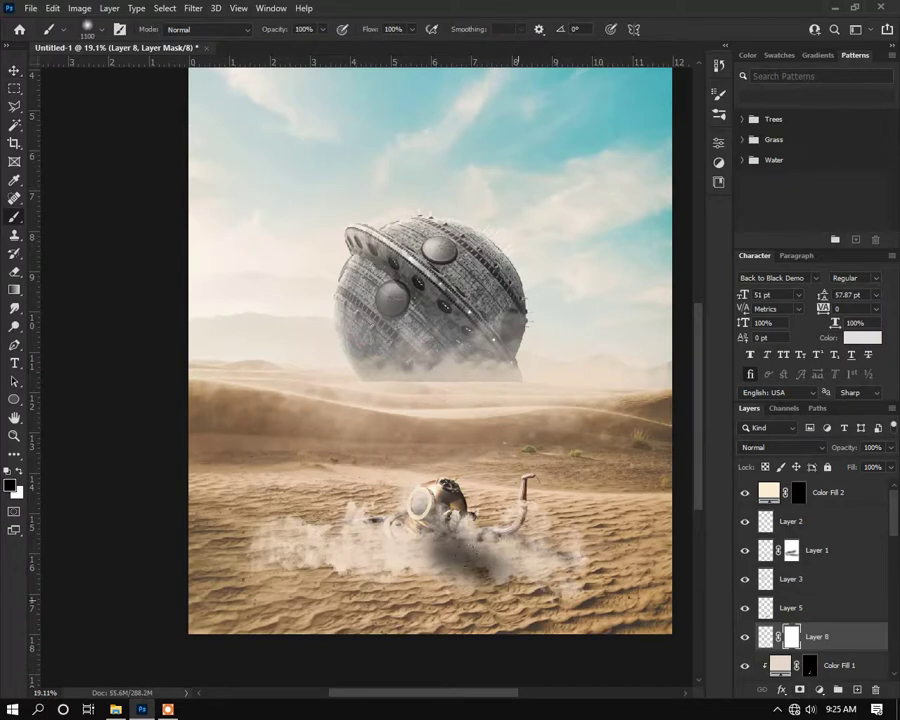
pyautogui.moveTo(845, 451); pyautogui.dragTo(841, 453)
pyautogui.click(195, 9)
pyautogui.moveTo(210, 185)
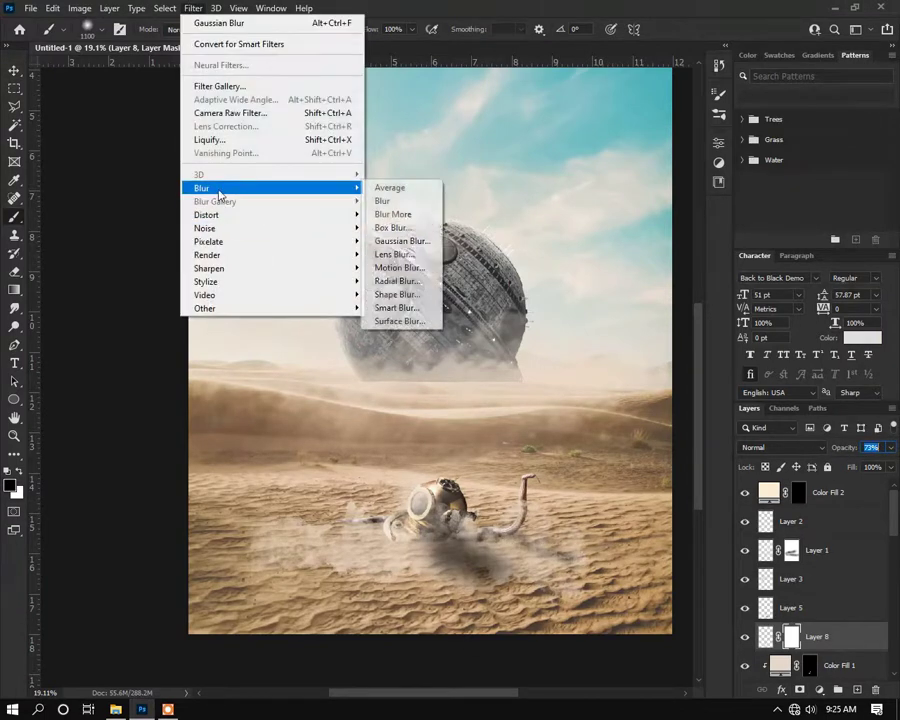
pyautogui.click(400, 227)
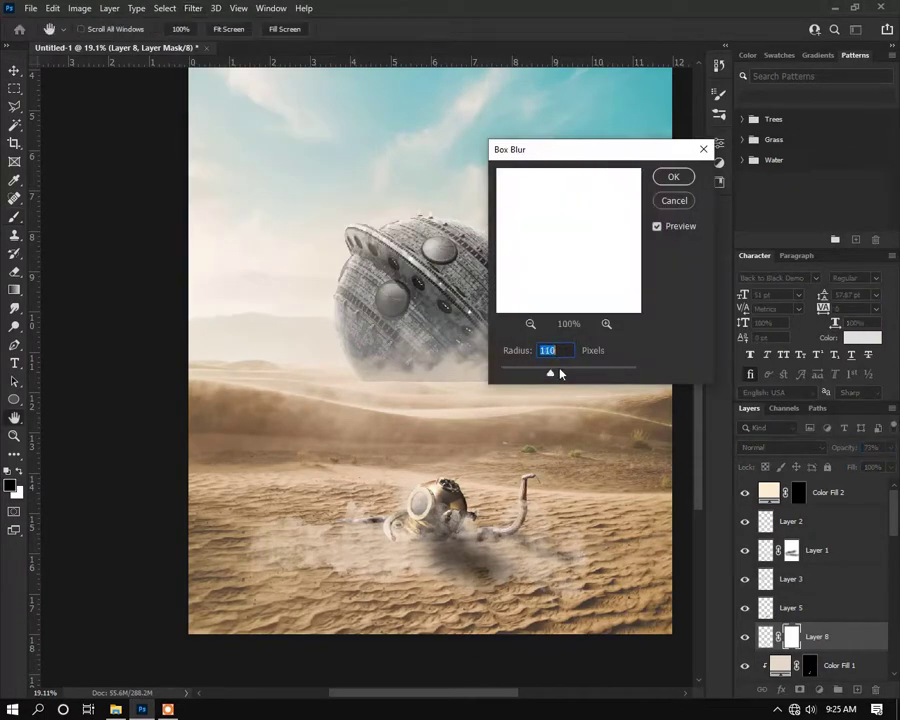
pyautogui.press('Escape')
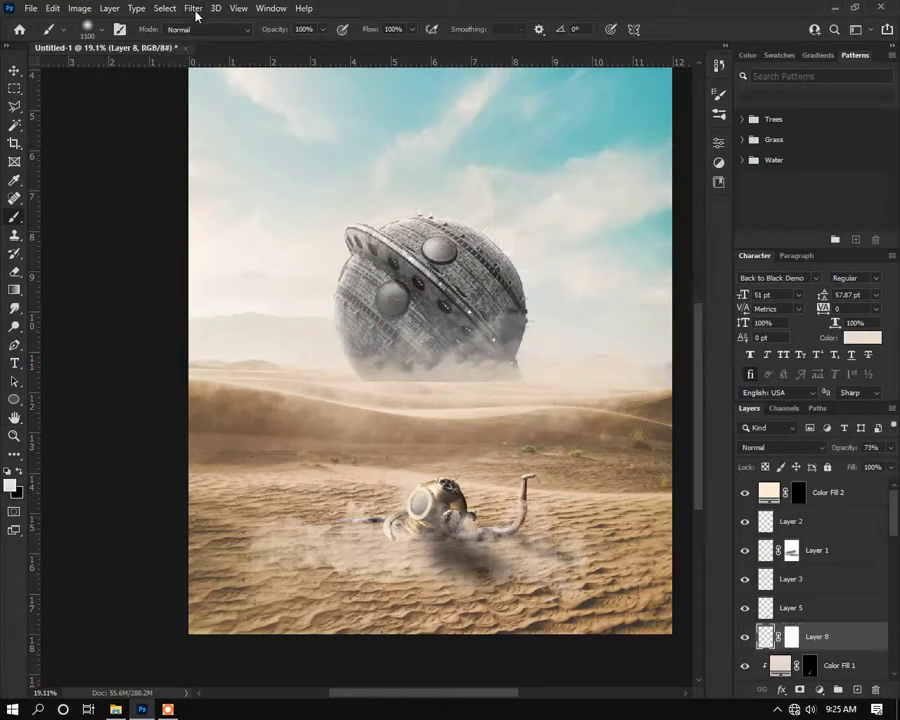
# Step: Apply a Gaussian Blur to the smoke image of Layer 8
pyautogui.click(195, 9)
pyautogui.moveTo(210, 183)
pyautogui.click(405, 241)
pyautogui.press('Return')
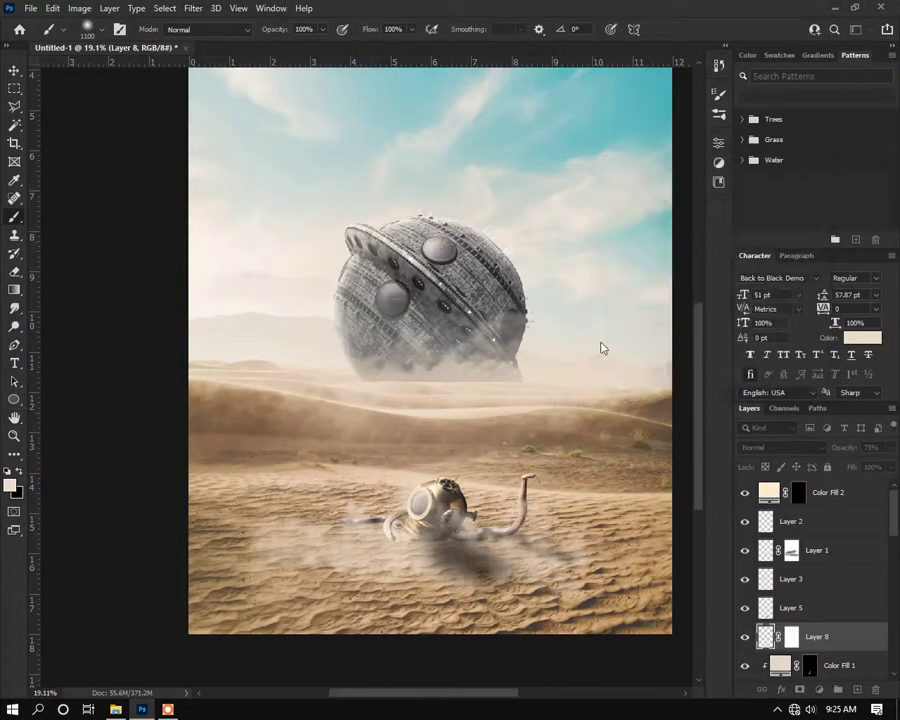
# Step: Squash the smoke vertically so it lies low across the sand around the helmet's base
pyautogui.hotkey('ctrl', 't')
pyautogui.moveTo(418, 482); pyautogui.dragTo(419, 516)
pyautogui.moveTo(404, 551); pyautogui.dragTo(407, 542)
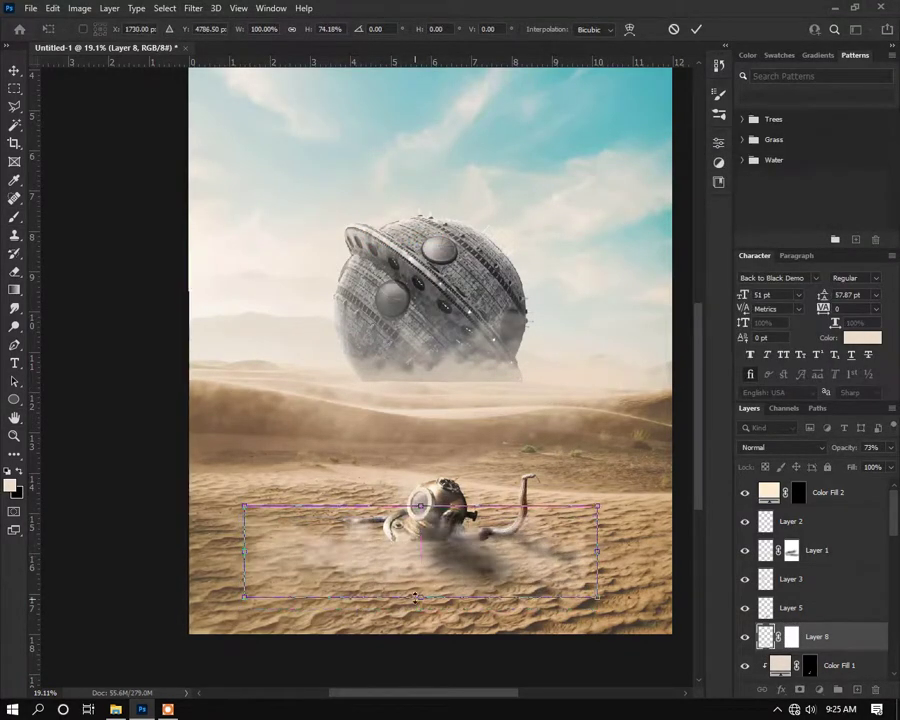
pyautogui.moveTo(420, 601); pyautogui.dragTo(420, 584)
pyautogui.click(694, 30)
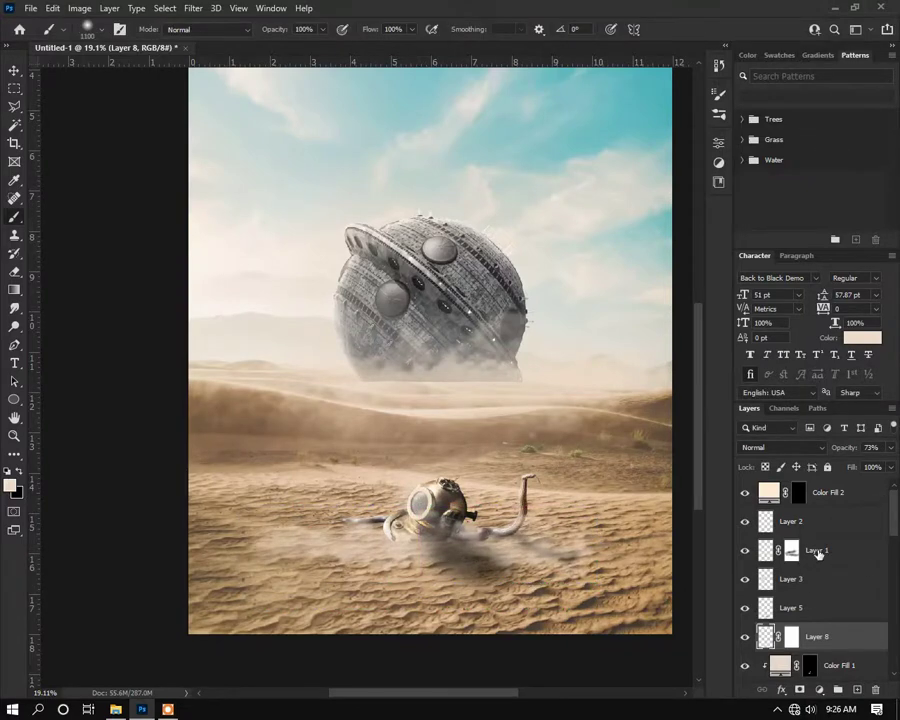
# Step: Fade the outer smoke around the helmet on its mask with a 250 px black brush at 22% opacity, and adjust the layer's opacity
pyautogui.click(793, 638)
pyautogui.scroll(2, 450, 557)
pyautogui.press(']')
pyautogui.press(']')
pyautogui.press(']')
pyautogui.moveTo(372, 567); pyautogui.dragTo(232, 562)
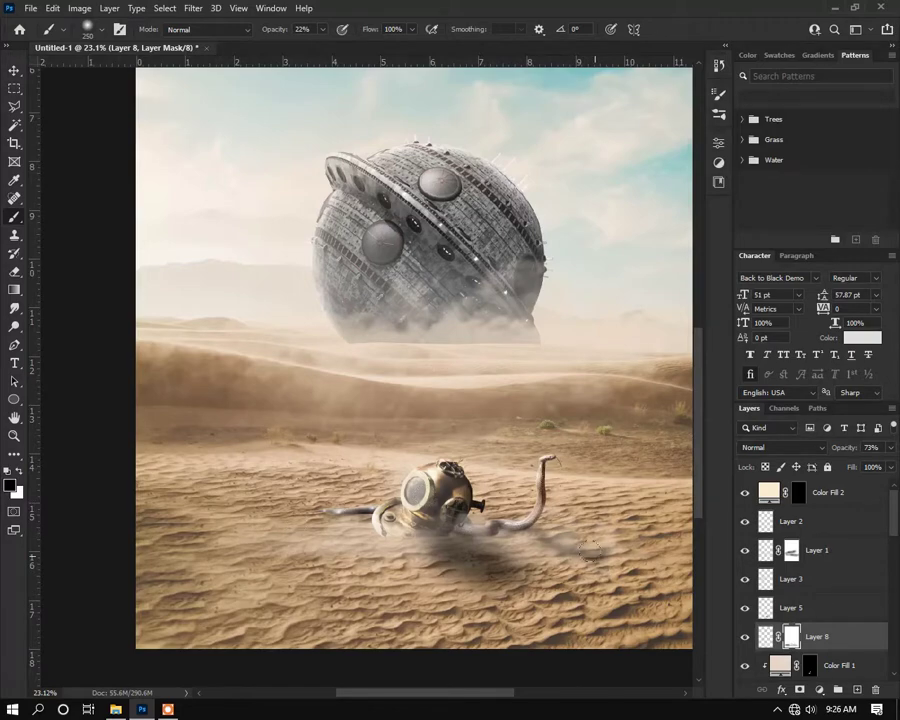
pyautogui.scroll(-3, 321, 500)
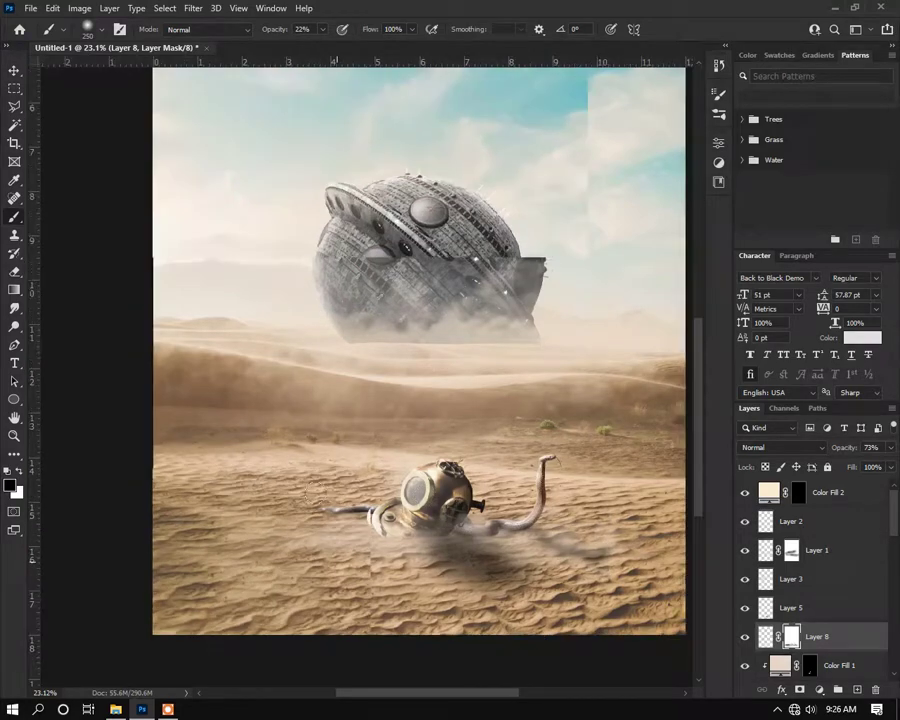
pyautogui.moveTo(870, 451); pyautogui.dragTo(842, 455)
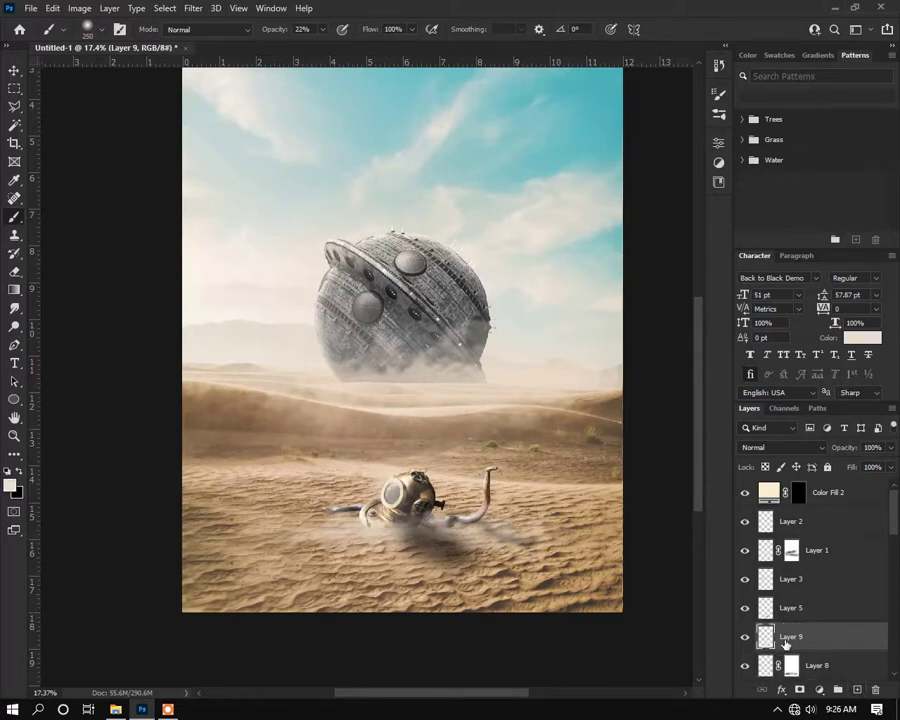
# Step: Add a cream Solid Color fill layer above the smoke and clip it to the smoke layer
pyautogui.click(820, 690)
pyautogui.click(798, 442)
pyautogui.click(842, 288)
pyautogui.hotkey('ctrl', 'alt', 'g')
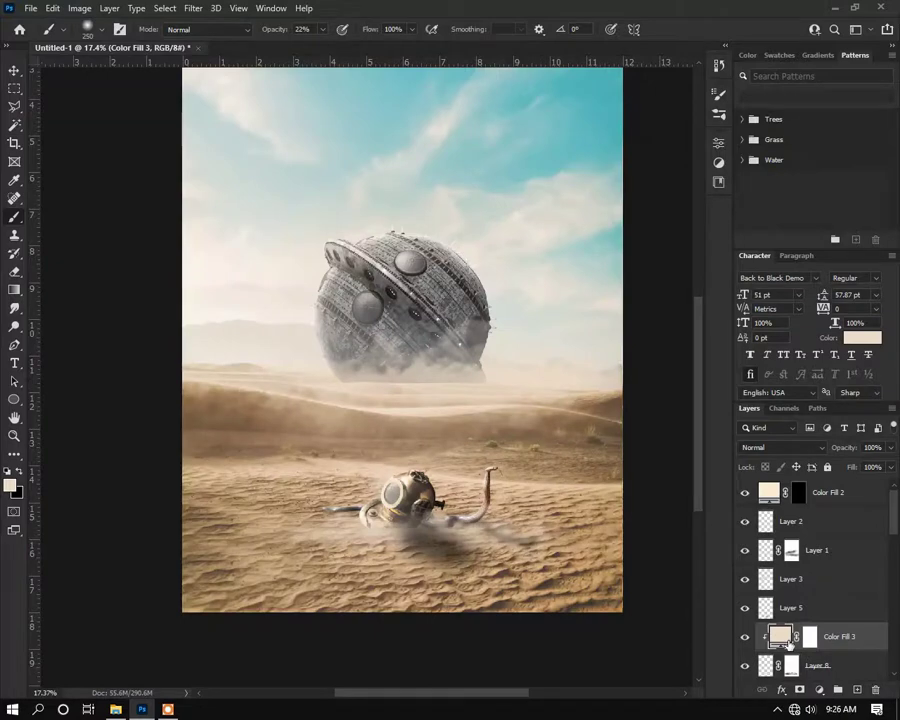
# Step: Change the clipped fill's colour to a sandy tan based on colours sampled from the dunes
pyautogui.doubleClick(787, 641)
pyautogui.click(502, 553)
pyautogui.click(278, 491)
pyautogui.click(284, 478)
pyautogui.moveTo(627, 354)
pyautogui.mouseDown()
pyautogui.moveTo(580, 298)
pyautogui.moveTo(597, 309)
pyautogui.mouseUp()
pyautogui.press('Return')
# Step: Place the flock-of-birds image, scaled down, in the upper-left sky of the composition at 45% layer opacity
pyautogui.press('b')
pyautogui.scroll(-1, 513, 437)
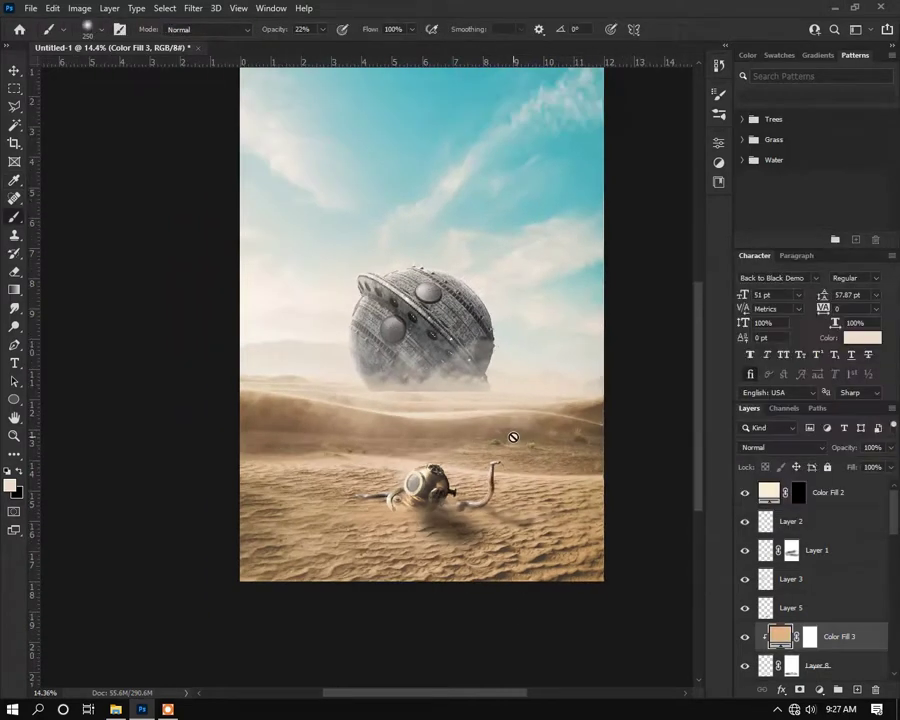
pyautogui.press('v')
pyautogui.scroll(-2, 215, 307)
pyautogui.scroll(2, 165, 256)
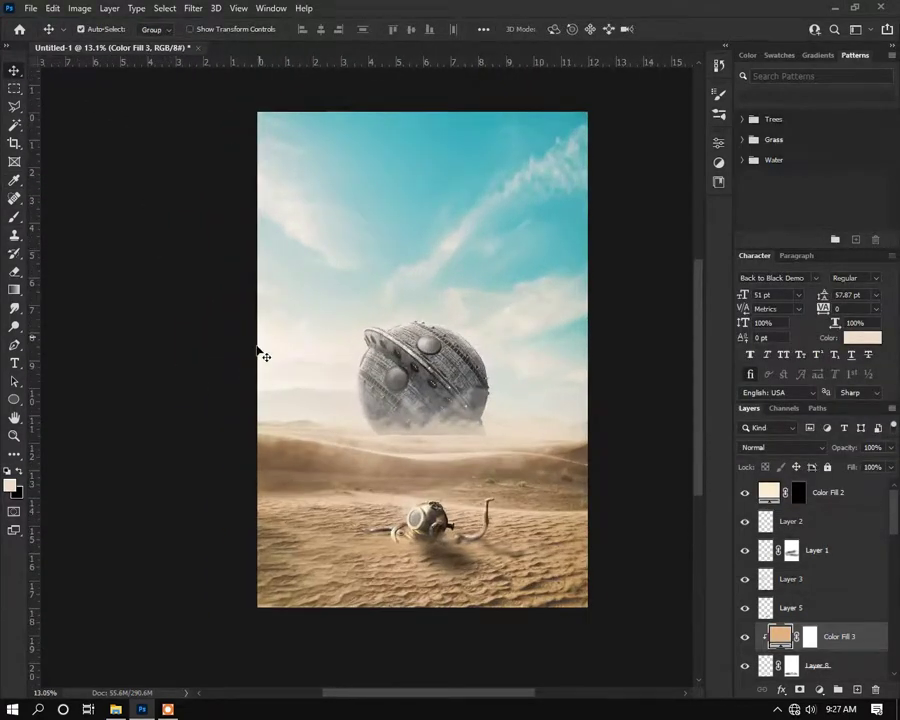
pyautogui.scroll(1, 335, 208)
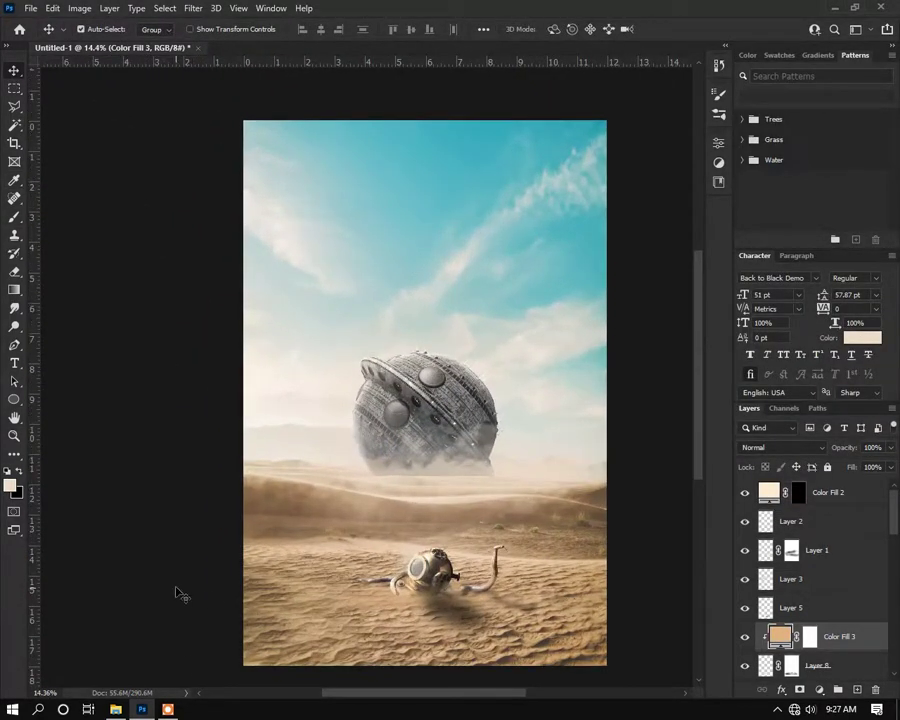
pyautogui.scroll(1, 490, 475)
pyautogui.click(115, 709)
pyautogui.moveTo(164, 186); pyautogui.dragTo(340, 230)
pyautogui.moveTo(597, 502); pyautogui.dragTo(341, 195)
pyautogui.click(674, 29)
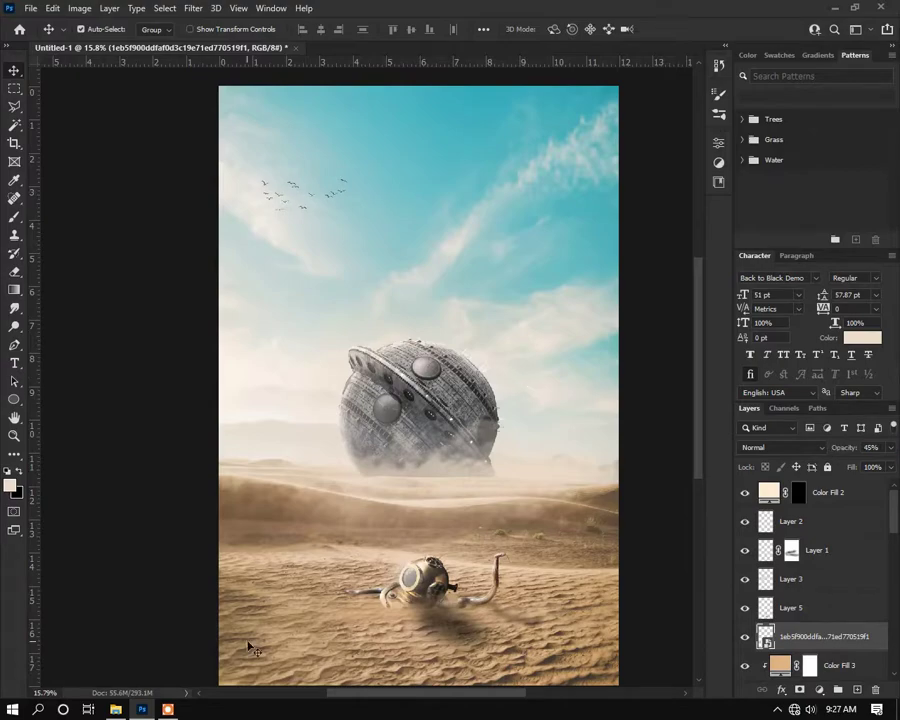
# Step: Place a second bird-flock image, scaled to about 43%, in the sky right of the spaceship and adjust its layer opacity
pyautogui.hotkey('alt', 'Tab')
pyautogui.moveTo(156, 180); pyautogui.dragTo(520, 317)
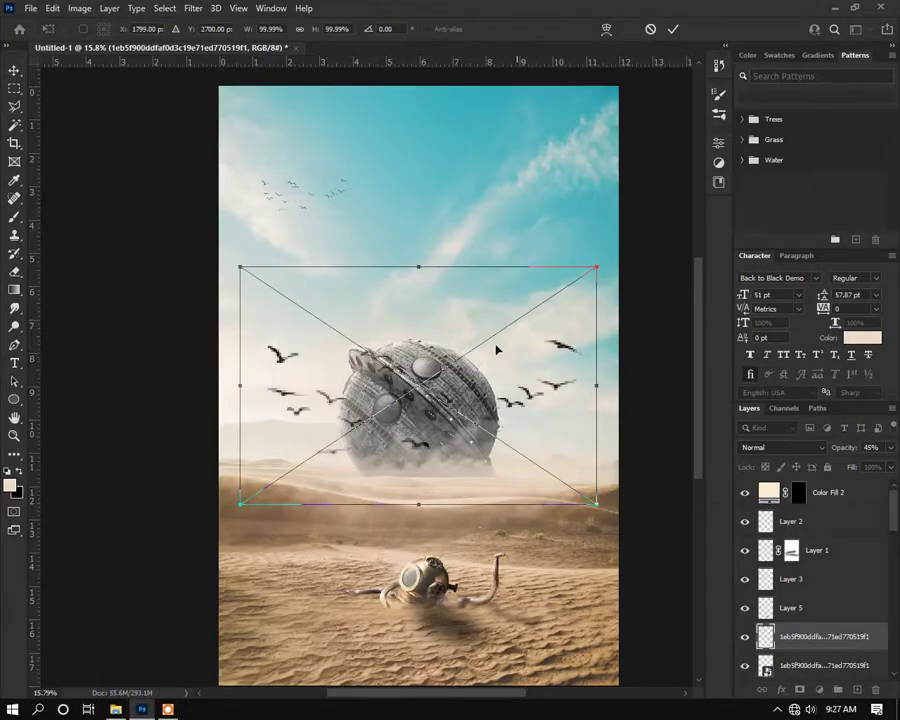
pyautogui.moveTo(240, 503); pyautogui.dragTo(374, 416)
pyautogui.moveTo(545, 354); pyautogui.dragTo(637, 349)
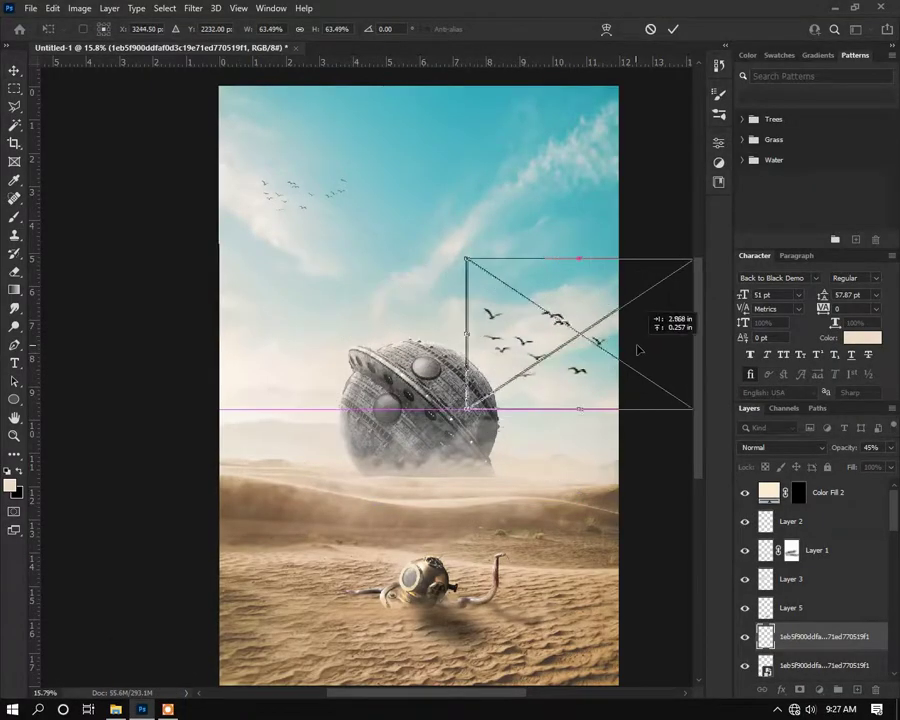
pyautogui.moveTo(466, 408); pyautogui.dragTo(557, 339)
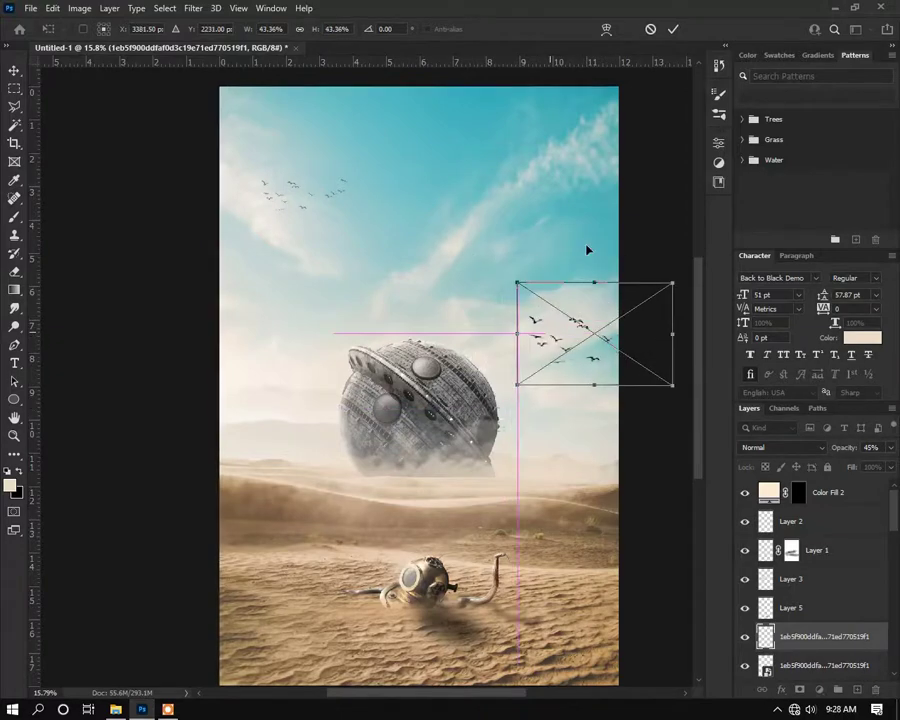
pyautogui.press('Return')
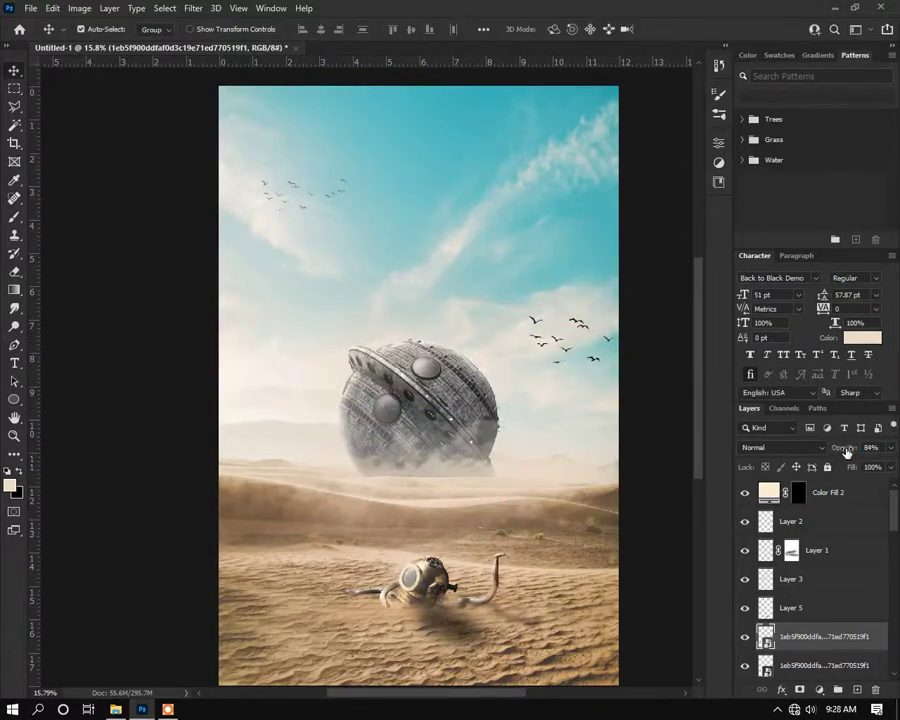
pyautogui.click(145, 280)
pyautogui.scroll(-4, 165, 338)
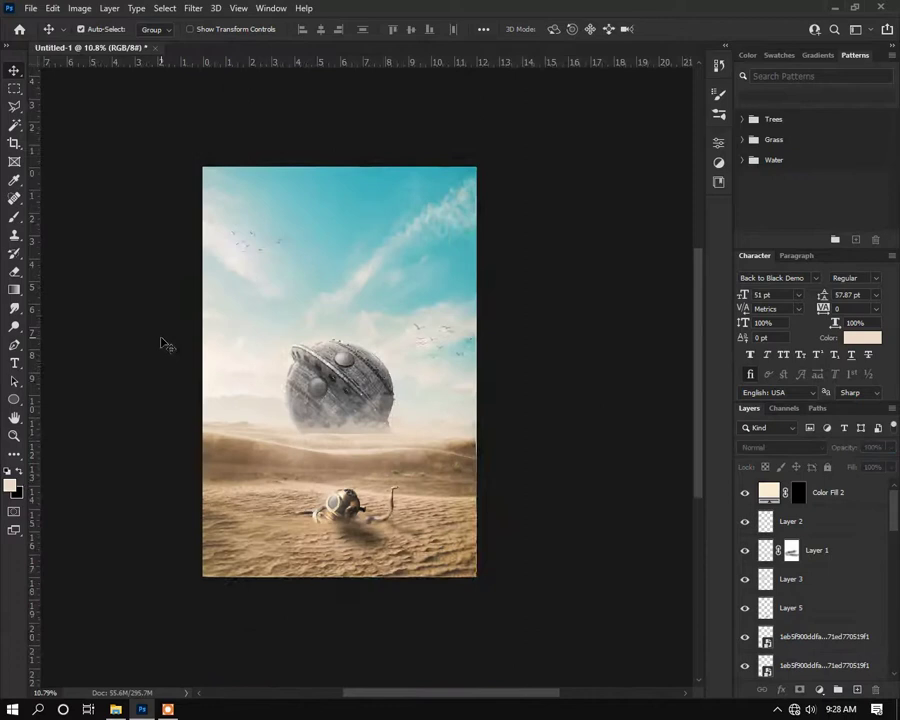
pyautogui.scroll(1, 215, 370)
pyautogui.click(824, 499)
pyautogui.scroll(-10, 815, 570)
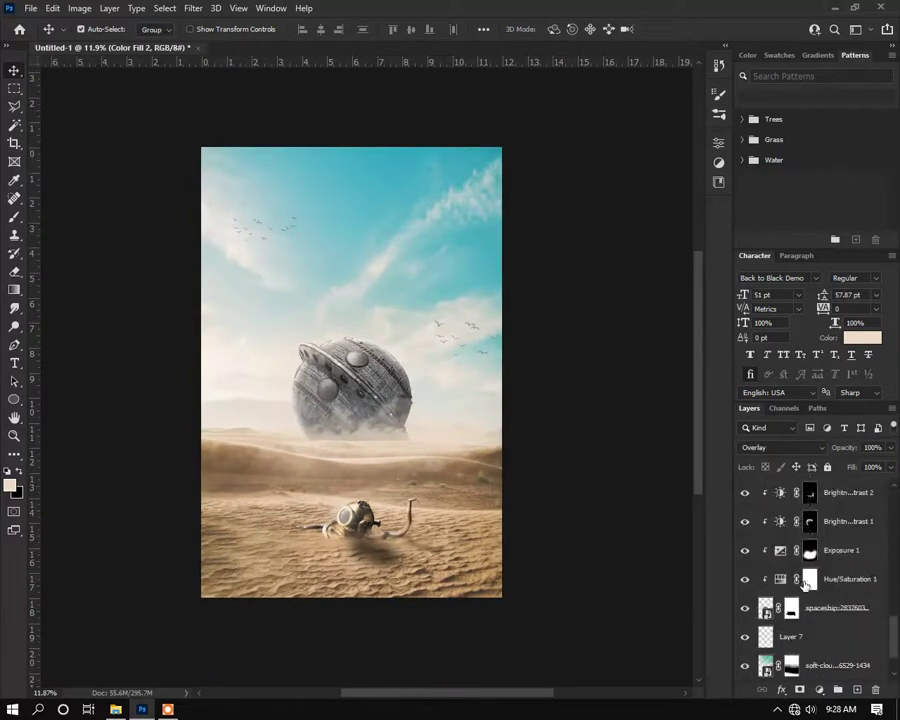
pyautogui.keyDown('shift'); pyautogui.click(808, 630); pyautogui.keyUp('shift')
pyautogui.hotkey('ctrl', 'g')
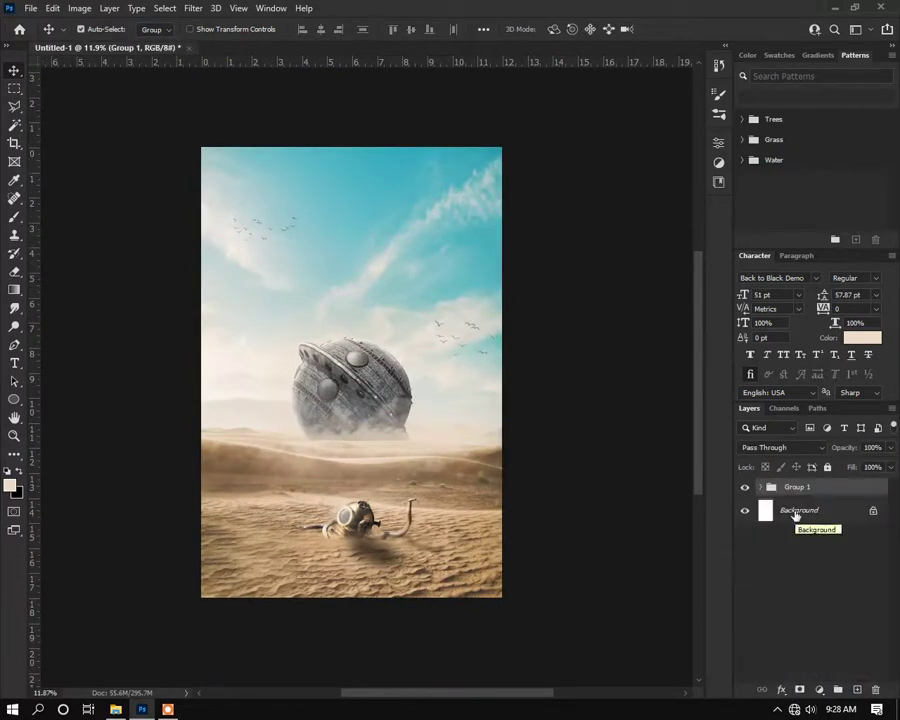
pyautogui.hotkey('ctrl', 'z')
# Step: Duplicate the Background layer and group the copy with all the layers above it
pyautogui.click(804, 665)
pyautogui.hotkey('ctrl', 'j')
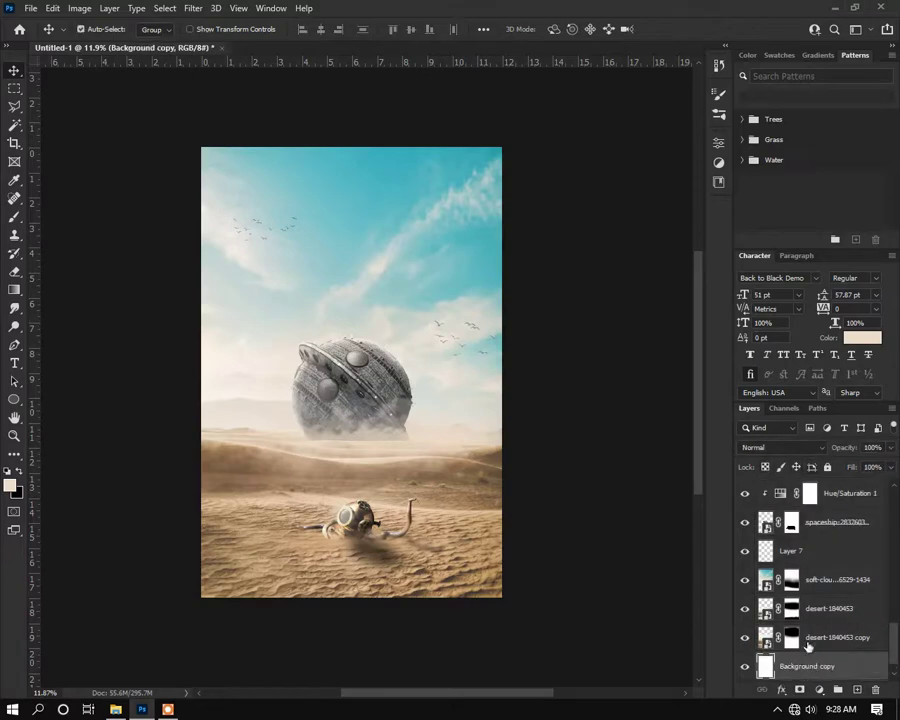
pyautogui.scroll(10, 815, 570)
pyautogui.keyDown('shift'); pyautogui.click(819, 502); pyautogui.keyUp('shift')
pyautogui.hotkey('ctrl', 'g')
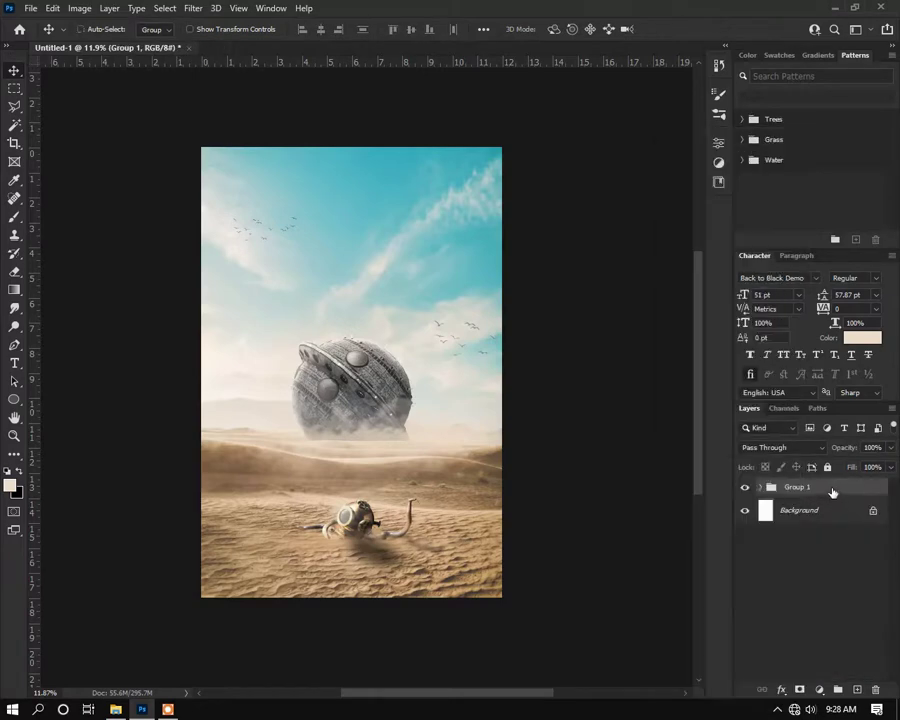
# Step: Duplicate the whole group and merge the copy into a single layer
pyautogui.hotkey('ctrl', 'j')
pyautogui.rightClick(818, 491)
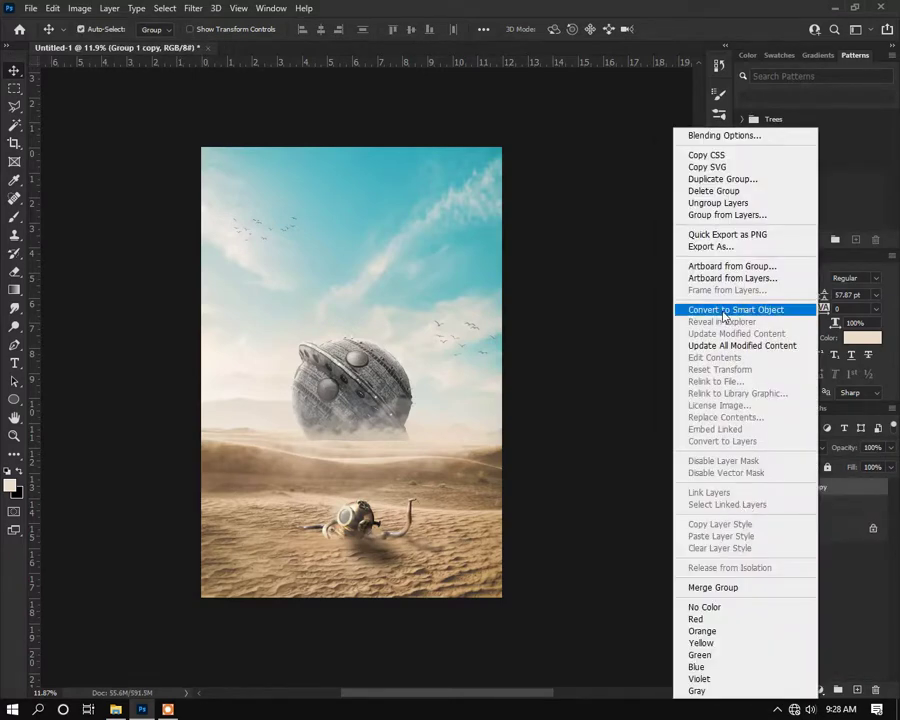
pyautogui.click(736, 588)
# Step: Apply the Crop tool to the canvas, keeping the frame around the whole composition
pyautogui.click(13, 146)
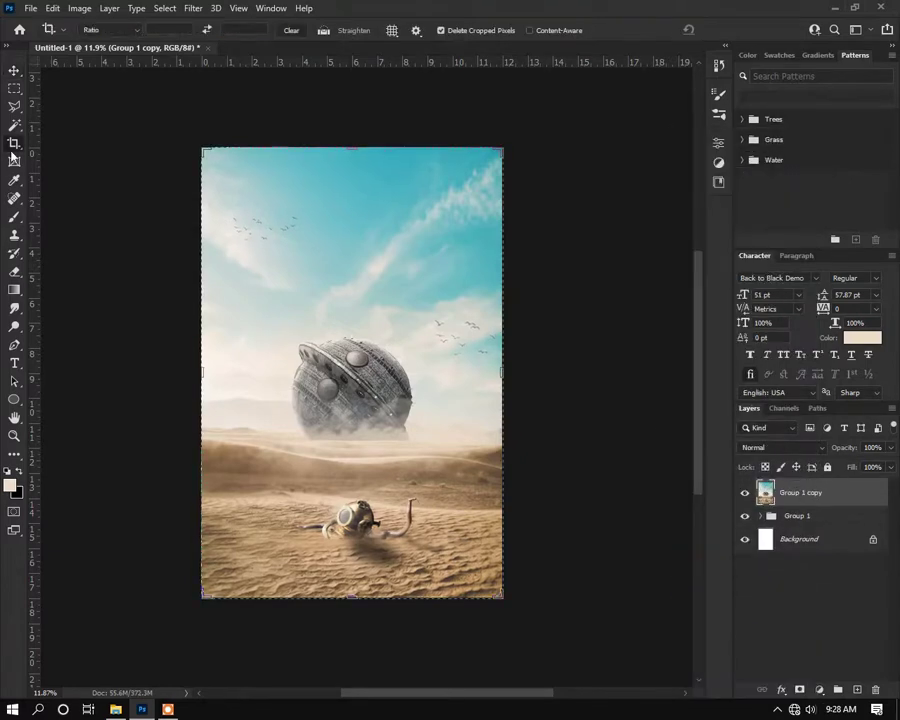
pyautogui.click(505, 196)
pyautogui.click(734, 28)
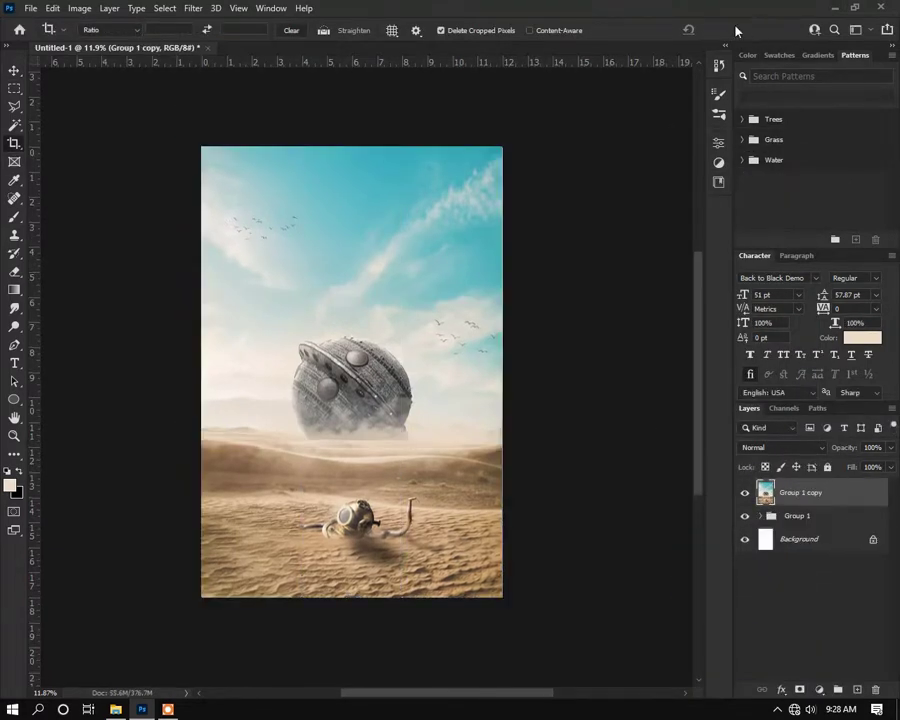
# Step: Convert the merged layer to a Smart Object and open the Camera Raw Filter on it
pyautogui.rightClick(820, 490)
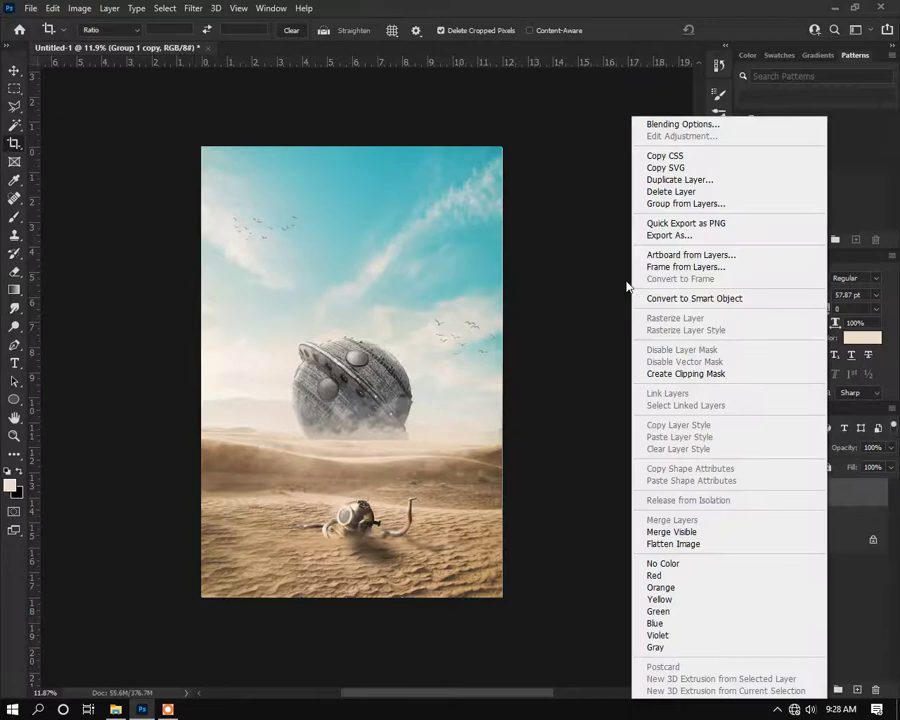
pyautogui.click(650, 296)
pyautogui.click(193, 8)
pyautogui.click(235, 125)
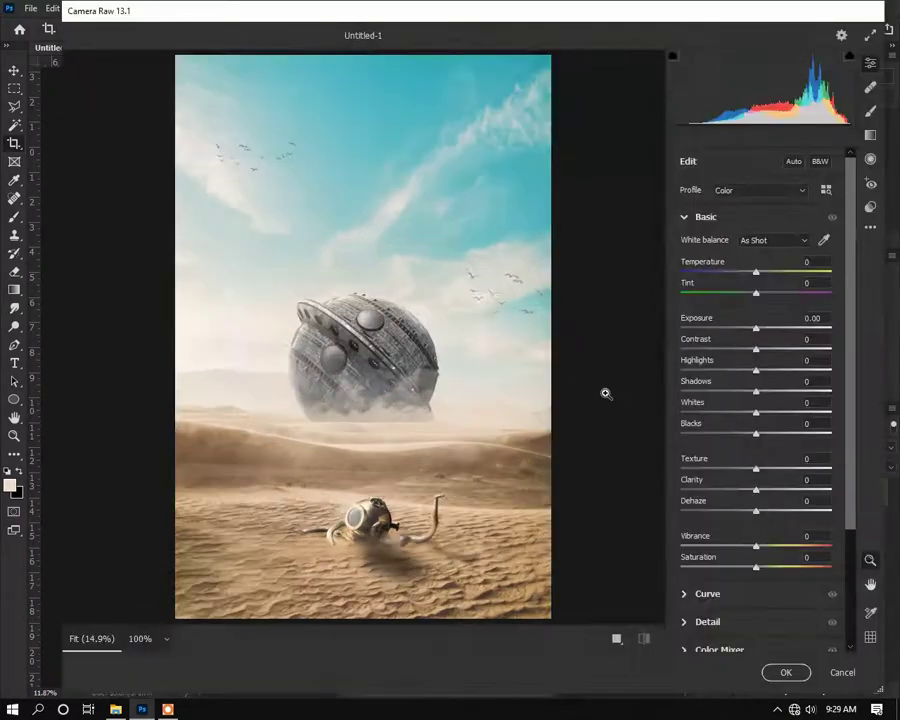
# Step: Set Temperature to +7, Vibrance and Saturation to +5, Texture to -22 and Dehaze to +7 in the basic adjustments
pyautogui.moveTo(756, 273); pyautogui.dragTo(760, 277)
pyautogui.moveTo(757, 547); pyautogui.dragTo(760, 571)
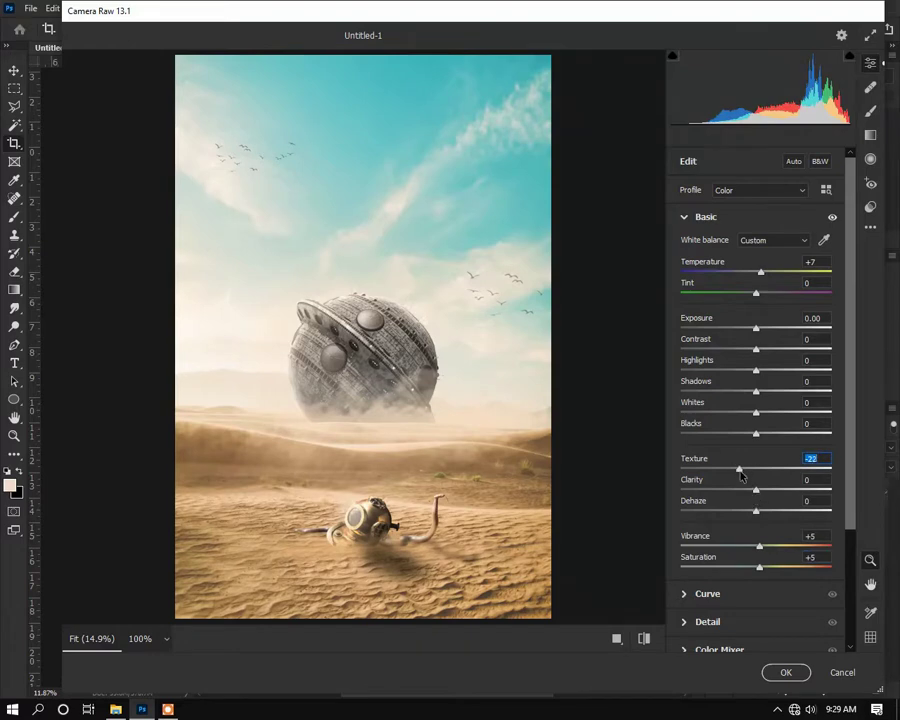
pyautogui.moveTo(757, 514); pyautogui.dragTo(760, 514)
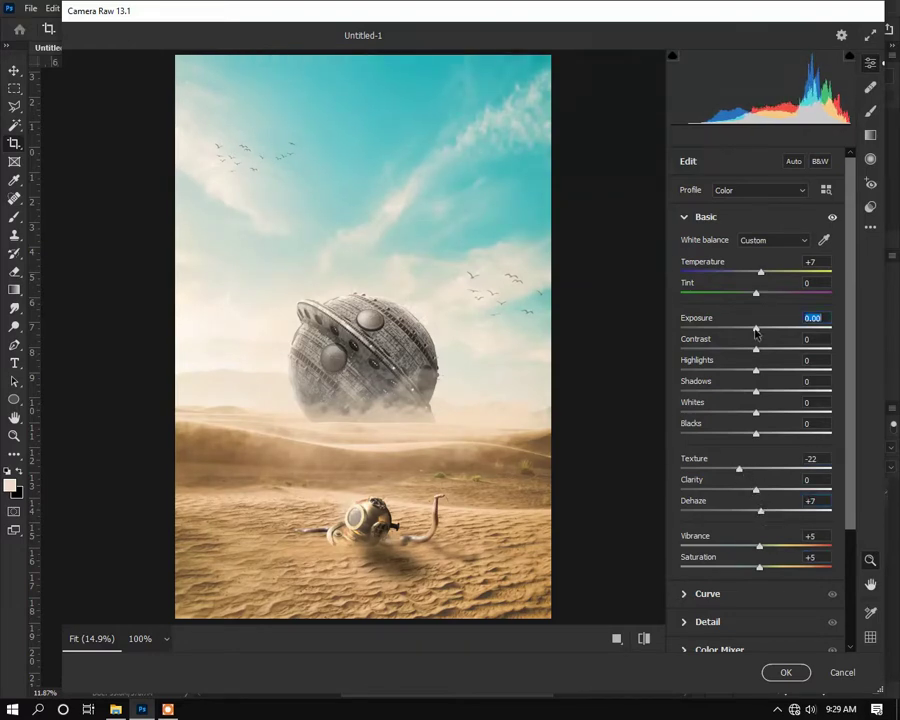
# Step: Set Highlights to -59, Shadows to +44, Blacks to -18 and Whites to +12 for the composite
pyautogui.moveTo(756, 374); pyautogui.dragTo(786, 394)
pyautogui.moveTo(727, 370); pyautogui.dragTo(710, 372)
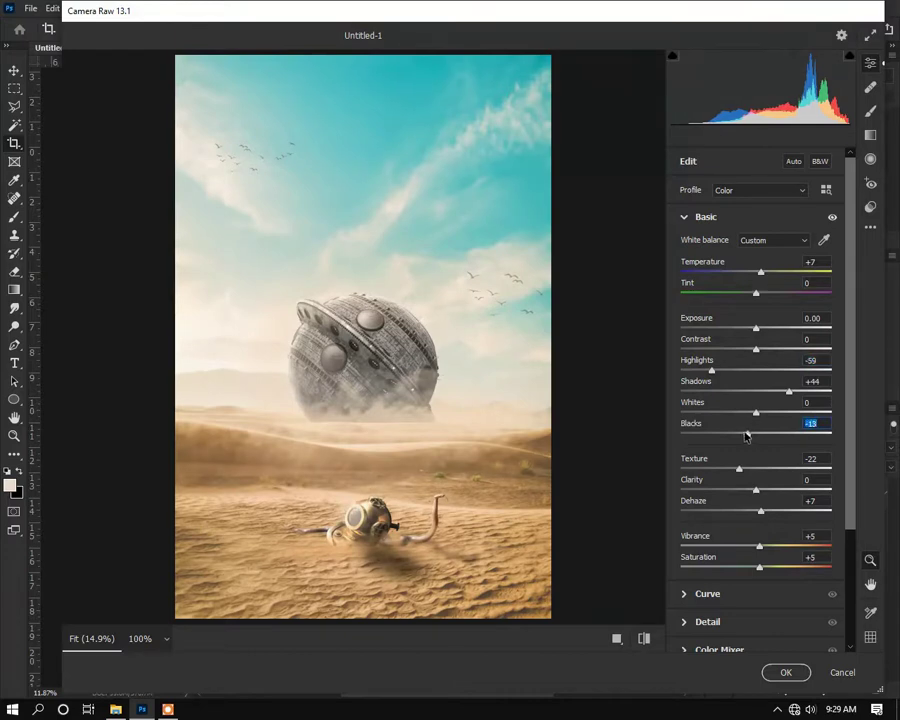
pyautogui.moveTo(754, 414); pyautogui.dragTo(761, 413)
pyautogui.scroll(-1, 730, 476)
pyautogui.scroll(1, 745, 380)
# Step: Set Temperature to -2 and Tint to +7, and darken the Exposure to -0.35
pyautogui.moveTo(755, 294); pyautogui.dragTo(751, 296)
pyautogui.moveTo(757, 294)
pyautogui.mouseDown()
pyautogui.moveTo(772, 294)
pyautogui.moveTo(754, 273)
pyautogui.mouseUp()
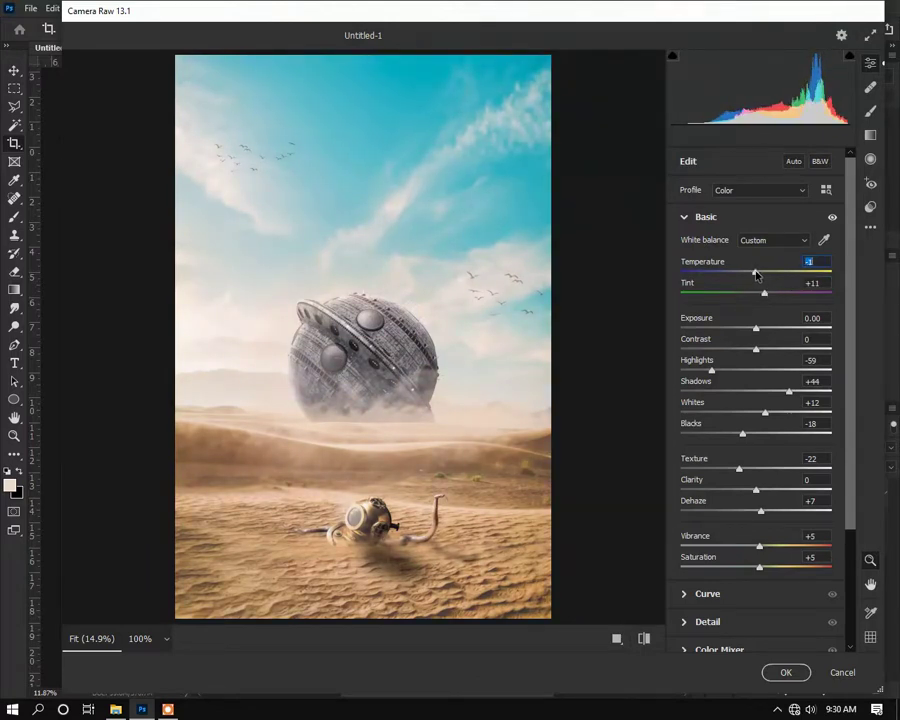
pyautogui.moveTo(761, 299); pyautogui.dragTo(752, 329)
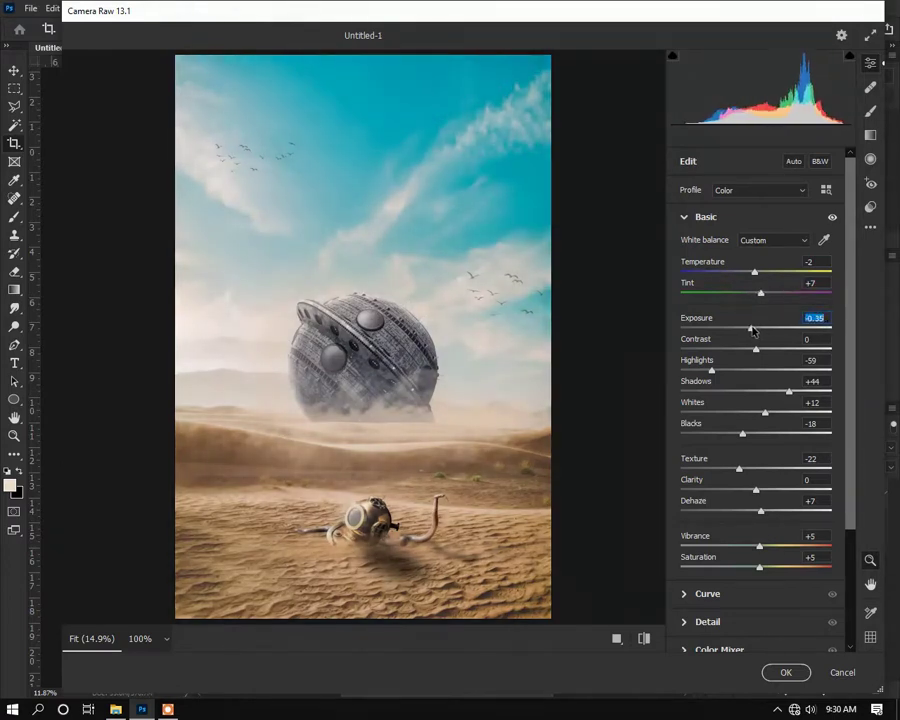
# Step: Refine the basic grade to Temperature -1, Tint -4, Exposure -0.20, Whites +35, Blacks -27, Vibrance +9 and Saturation -4
pyautogui.click(755, 273)
pyautogui.moveTo(755, 274)
pyautogui.mouseDown()
pyautogui.moveTo(758, 293)
pyautogui.moveTo(744, 292)
pyautogui.moveTo(754, 294)
pyautogui.mouseUp()
pyautogui.moveTo(767, 419); pyautogui.dragTo(782, 410)
pyautogui.click(741, 435)
pyautogui.moveTo(762, 553); pyautogui.dragTo(750, 568)
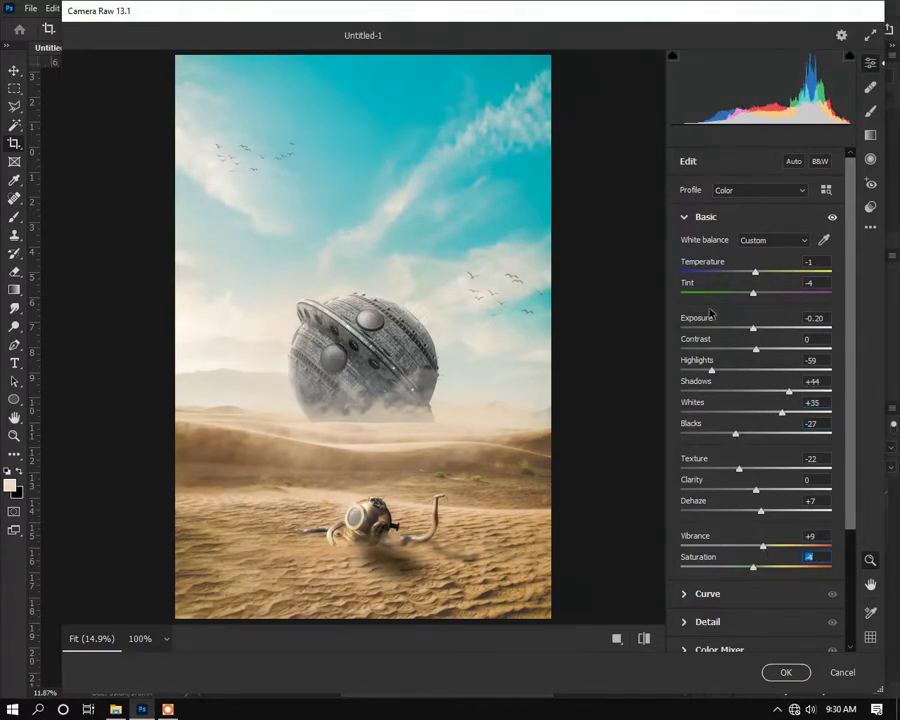
# Step: In the Color Mixer, set the saturation of Aquas to +26, Oranges to +16 and Yellows to +8
pyautogui.click(685, 218)
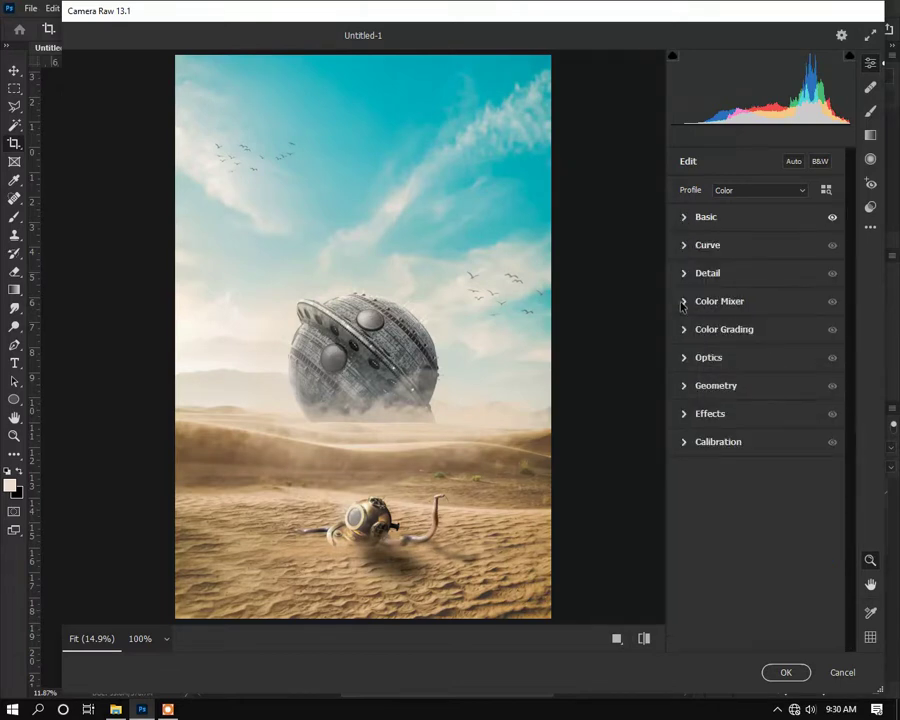
pyautogui.click(683, 303)
pyautogui.click(727, 344)
pyautogui.moveTo(757, 460); pyautogui.dragTo(775, 460)
pyautogui.moveTo(756, 397); pyautogui.dragTo(767, 421)
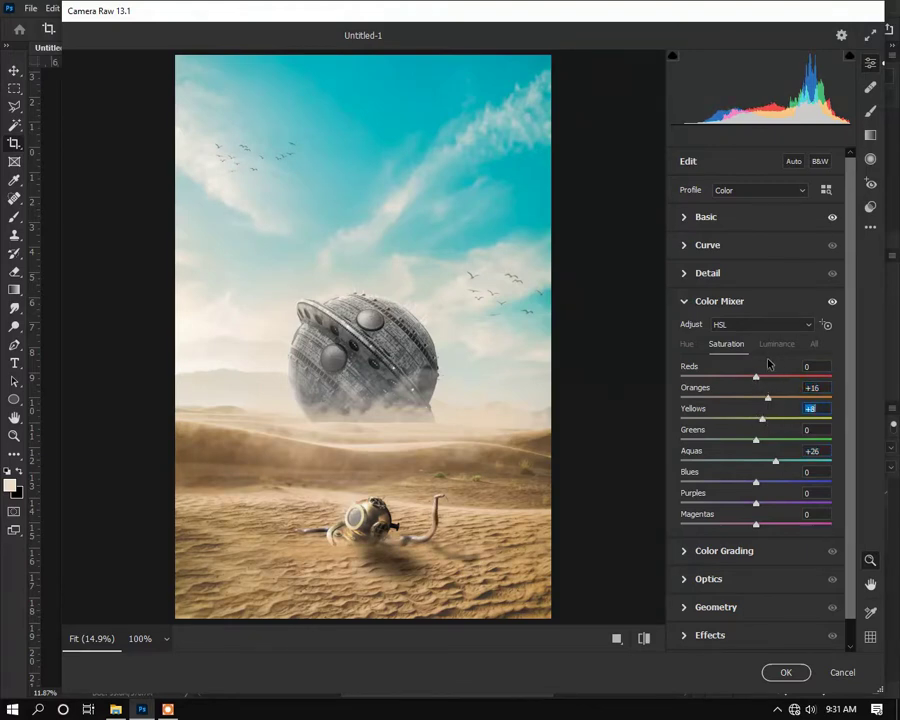
# Step: Slightly raise the saturation of Reds and Blues, and apply the Camera Raw grade to the merged layer
pyautogui.moveTo(756, 376); pyautogui.dragTo(762, 376)
pyautogui.click(756, 439)
pyautogui.moveTo(756, 482); pyautogui.dragTo(759, 482)
pyautogui.click(685, 302)
pyautogui.press('Return')
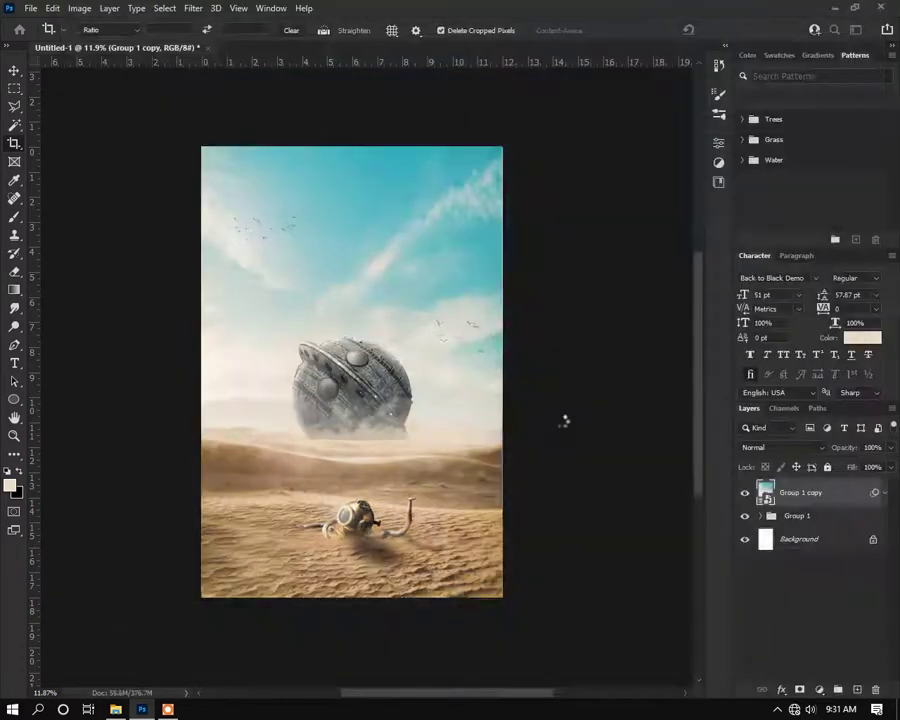